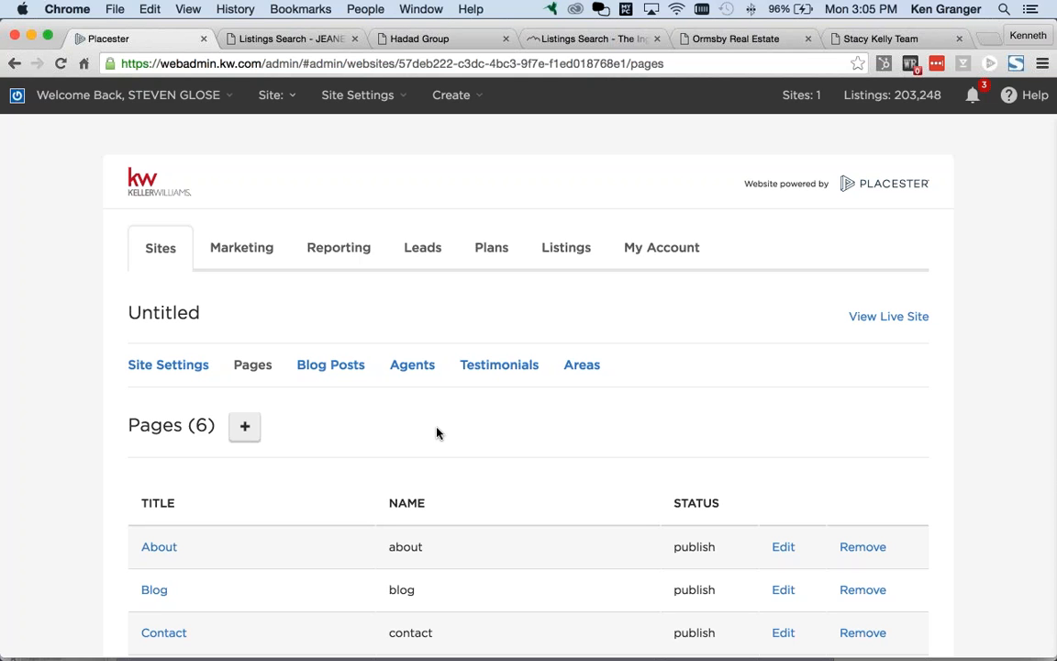
# Step: Open the published Keller Williams site in a new tab and scroll through its page
pyautogui.click(889, 319)
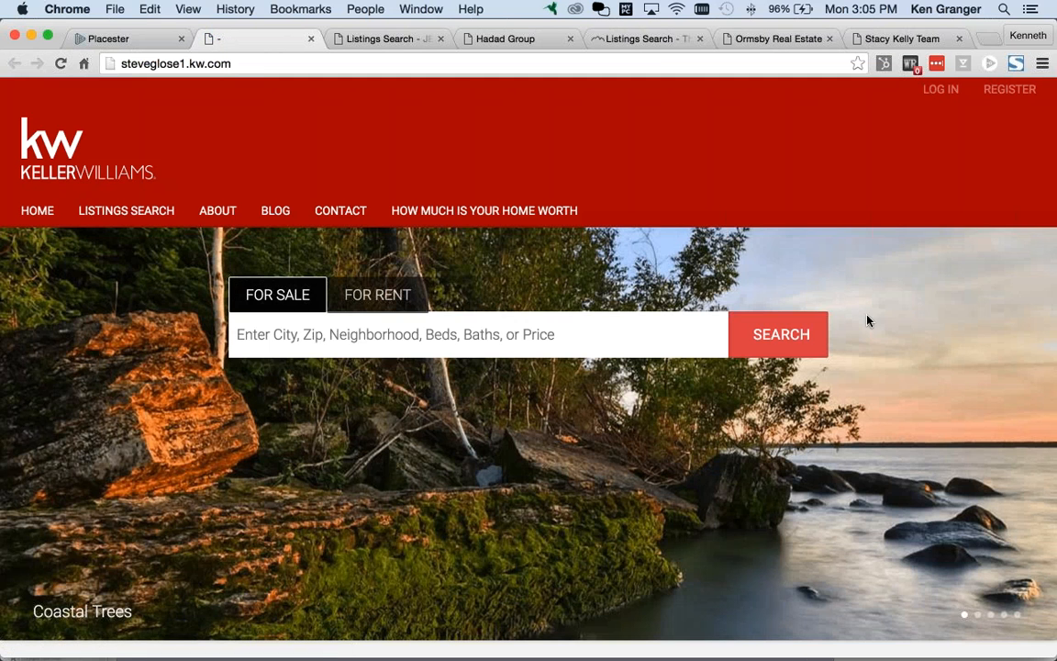
pyautogui.scroll(-1, 866, 335)
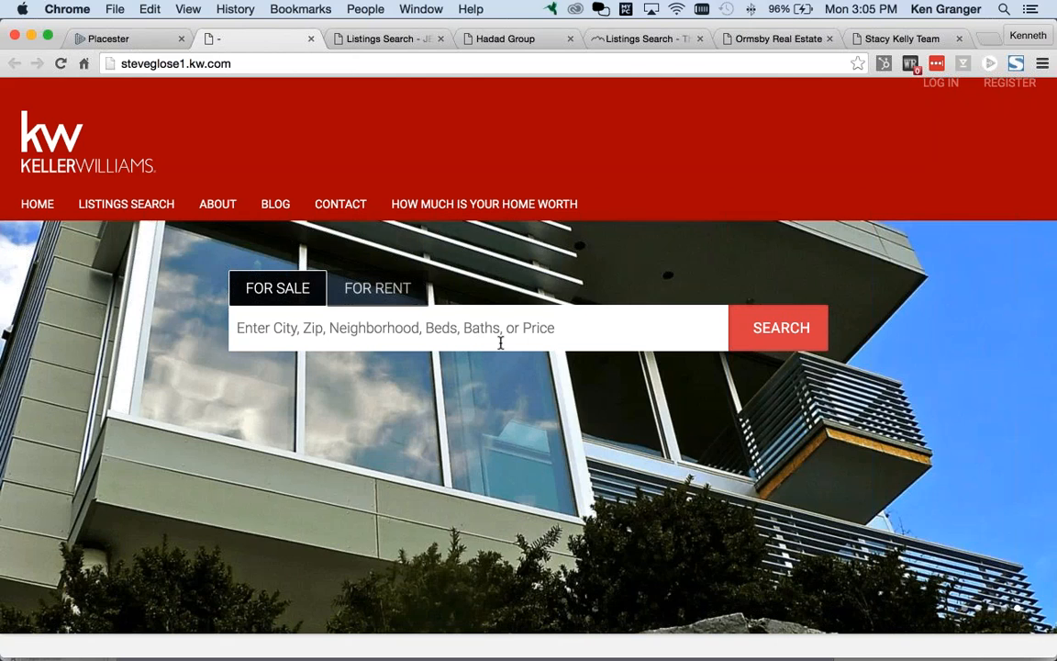
pyautogui.scroll(1, 486, 341)
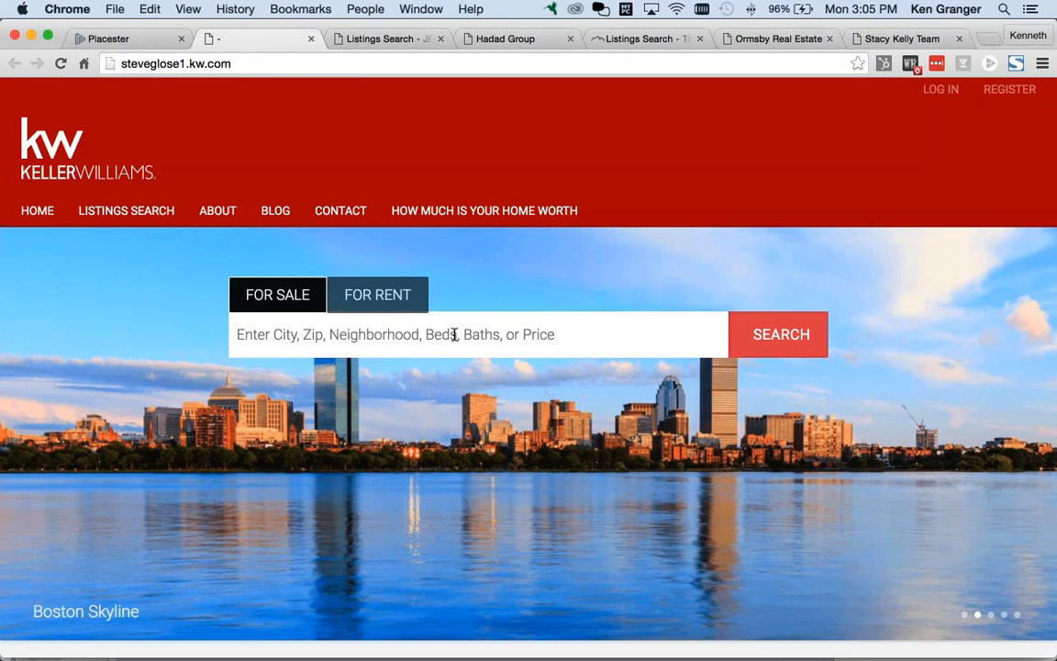
# Step: Try the live site's search box with 'orlando', then 'boston', and return to the Firefox admin window
pyautogui.write('o')
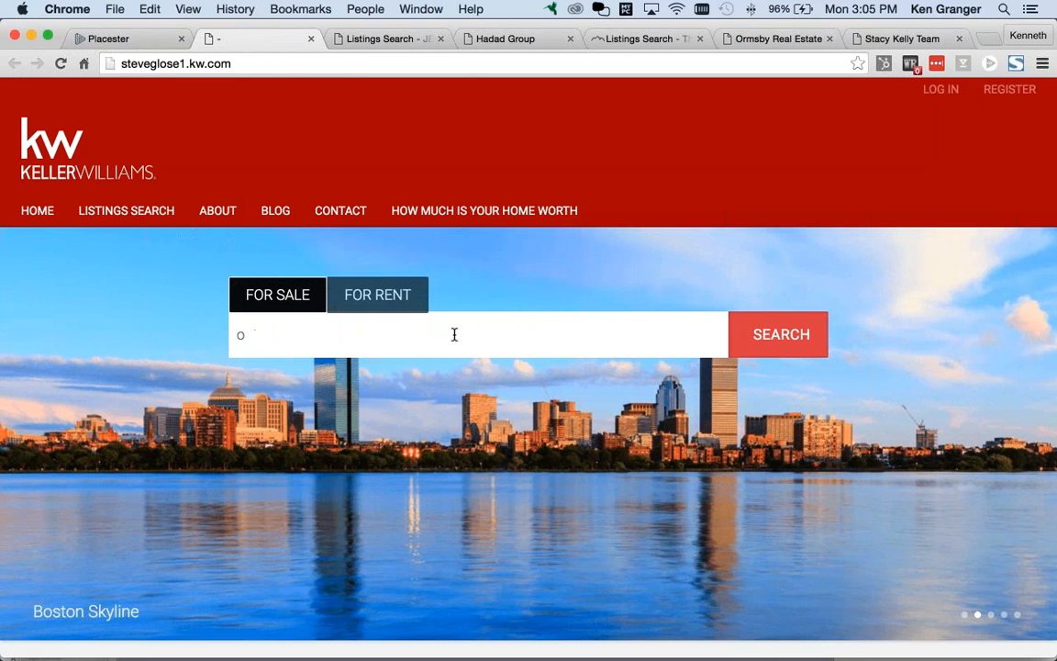
pyautogui.press('BackSpace')
pyautogui.write('orlando')
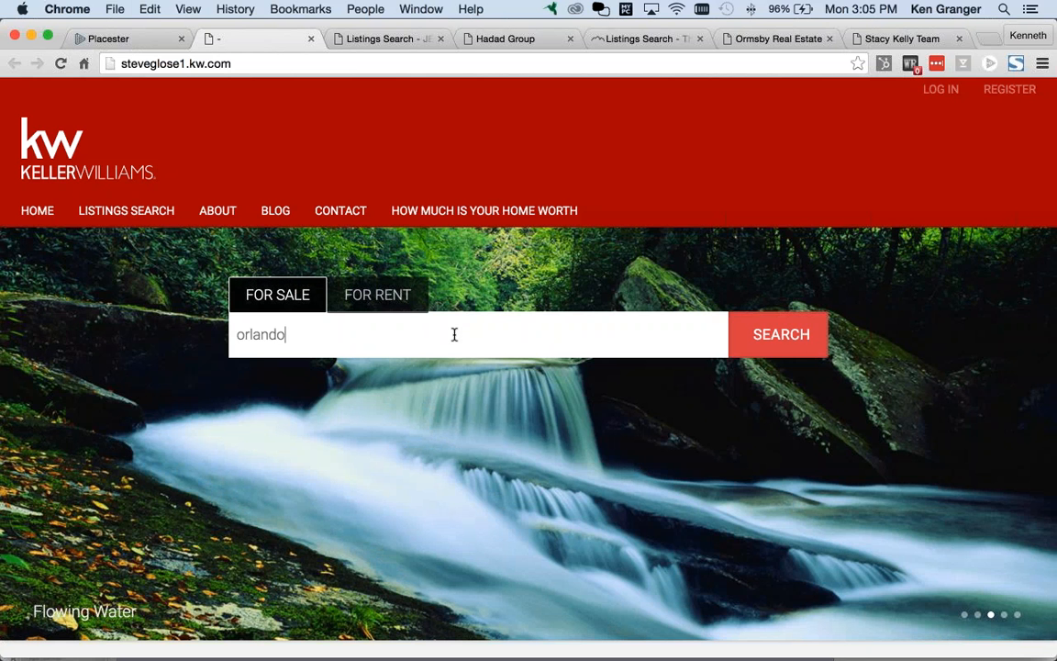
pyautogui.press('super+a')
pyautogui.write('boston')
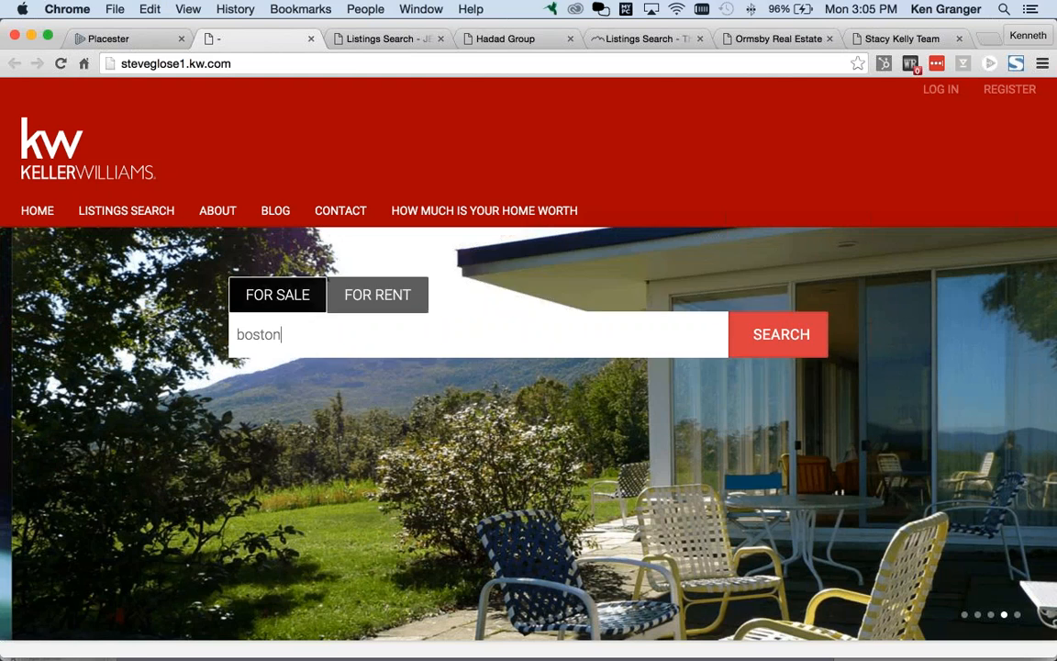
pyautogui.press('super+Tab')
pyautogui.press('super+Tab')
pyautogui.press('super+Tab')
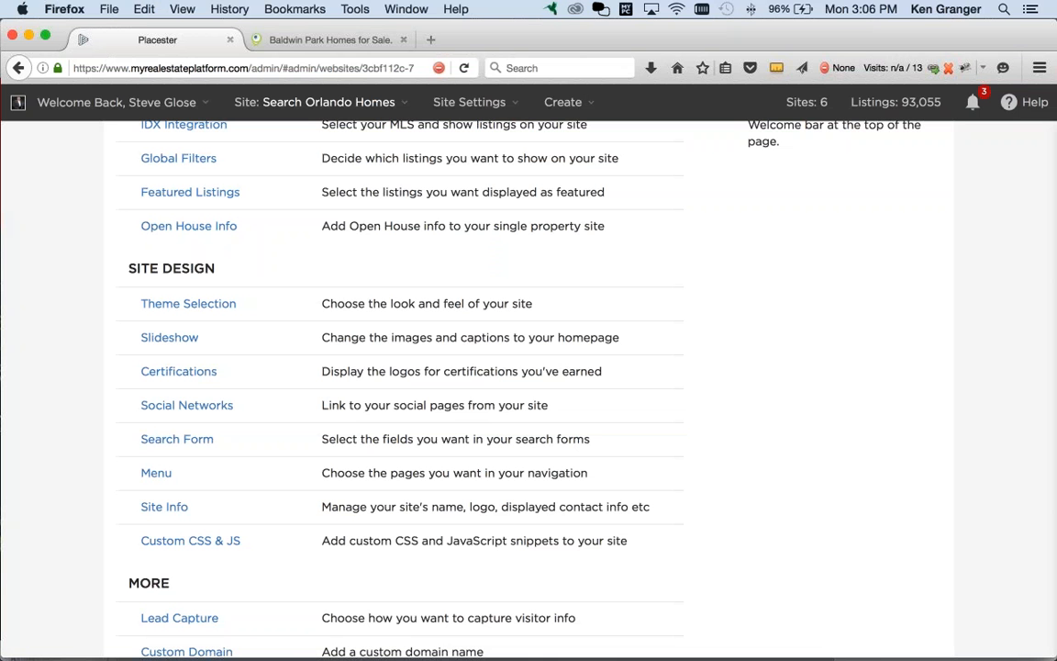
# Step: From the Search Orlando home page, search 'baldwin' and choose Baldwin Park, Orlando, FL, getting 91 listings
pyautogui.click(303, 39)
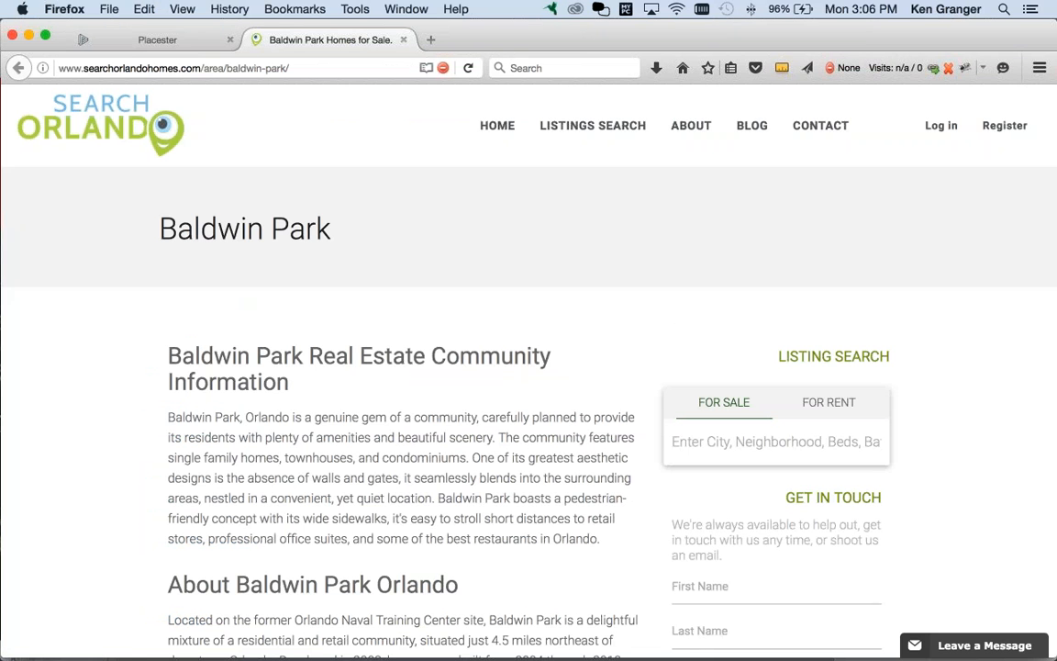
pyautogui.click(496, 128)
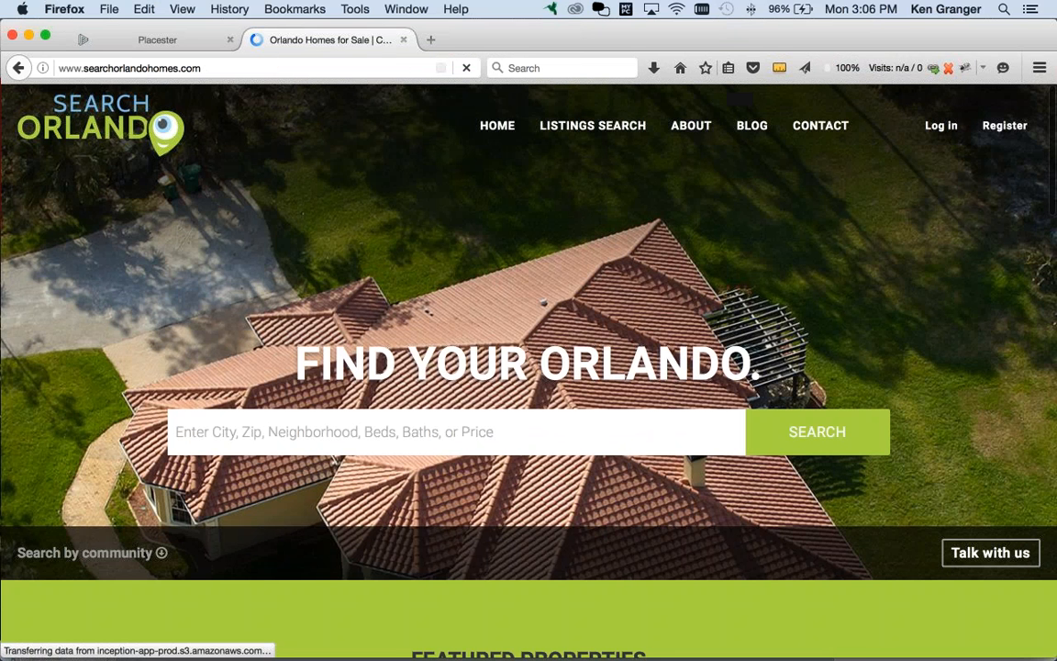
pyautogui.click(428, 437)
pyautogui.write('bal')
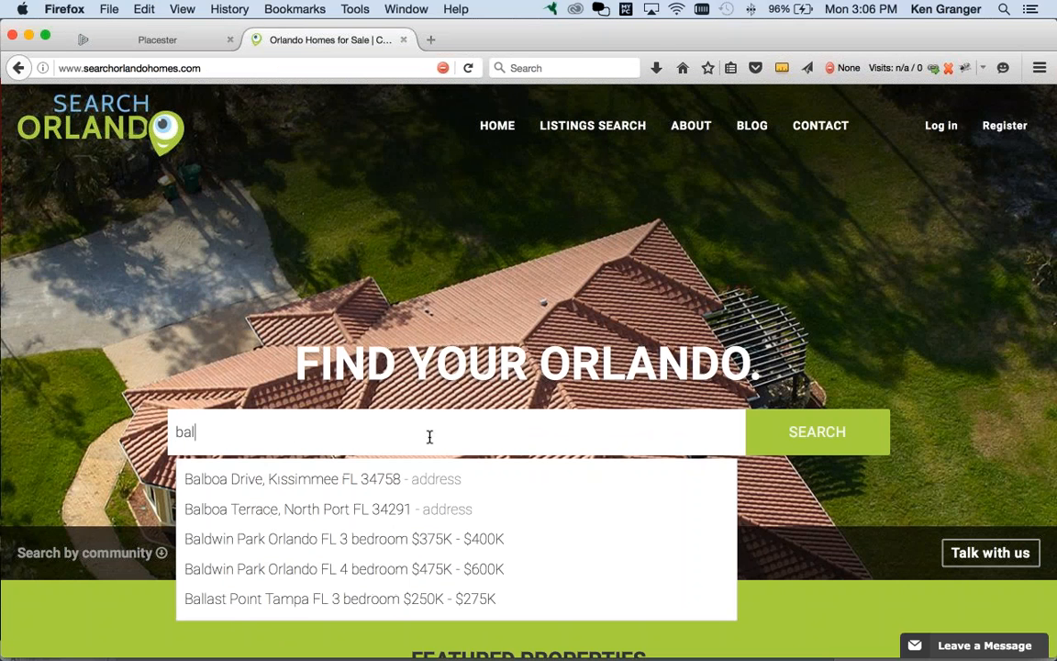
pyautogui.write('dwin')
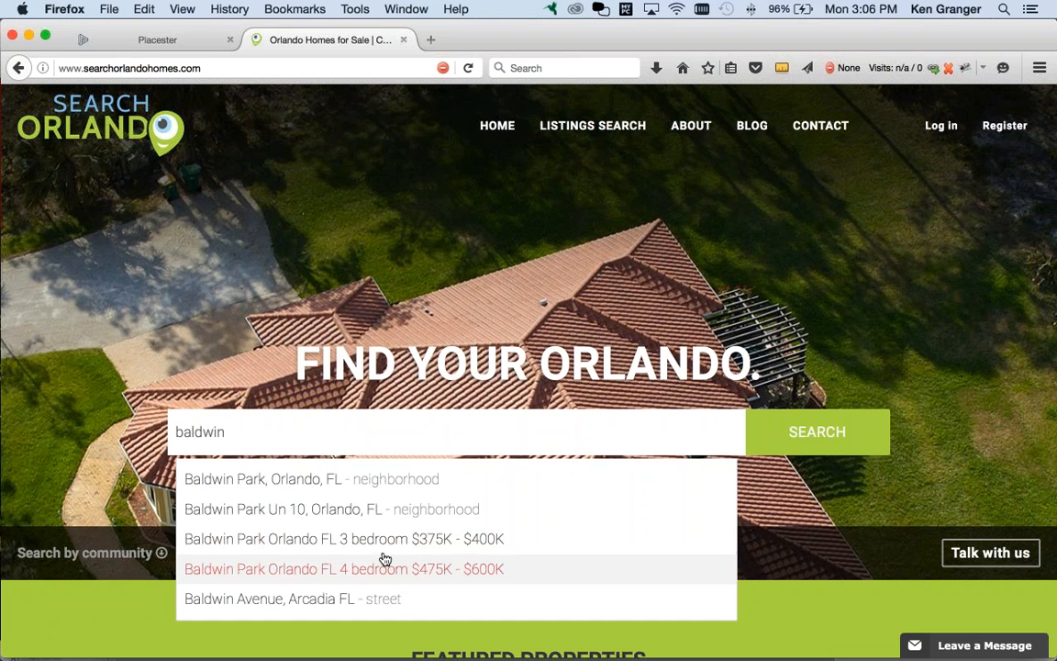
pyautogui.click(359, 484)
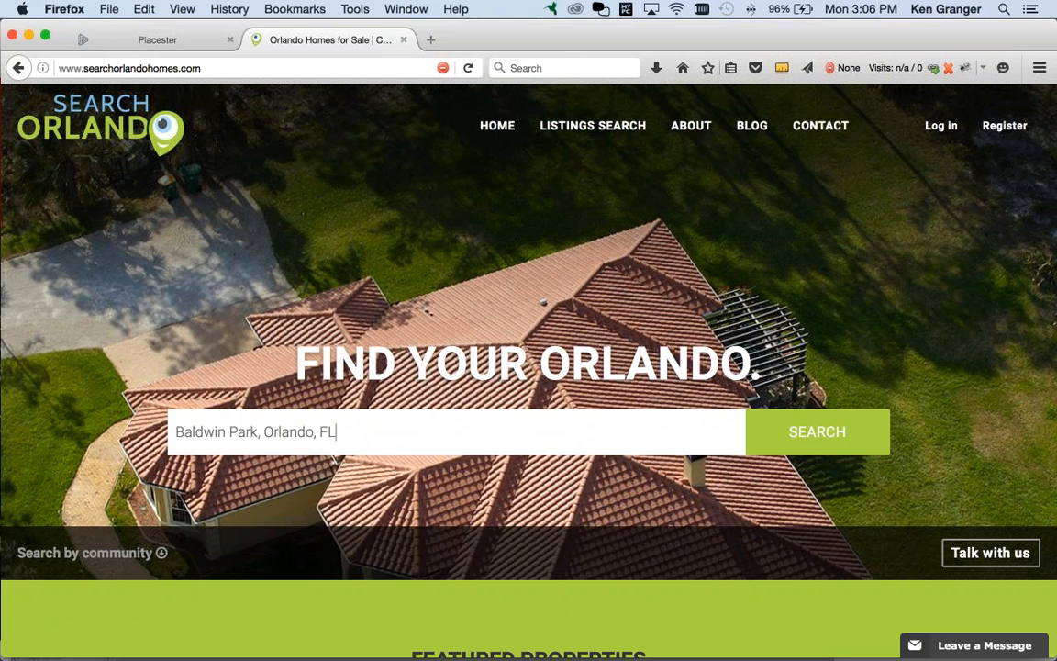
pyautogui.click(813, 444)
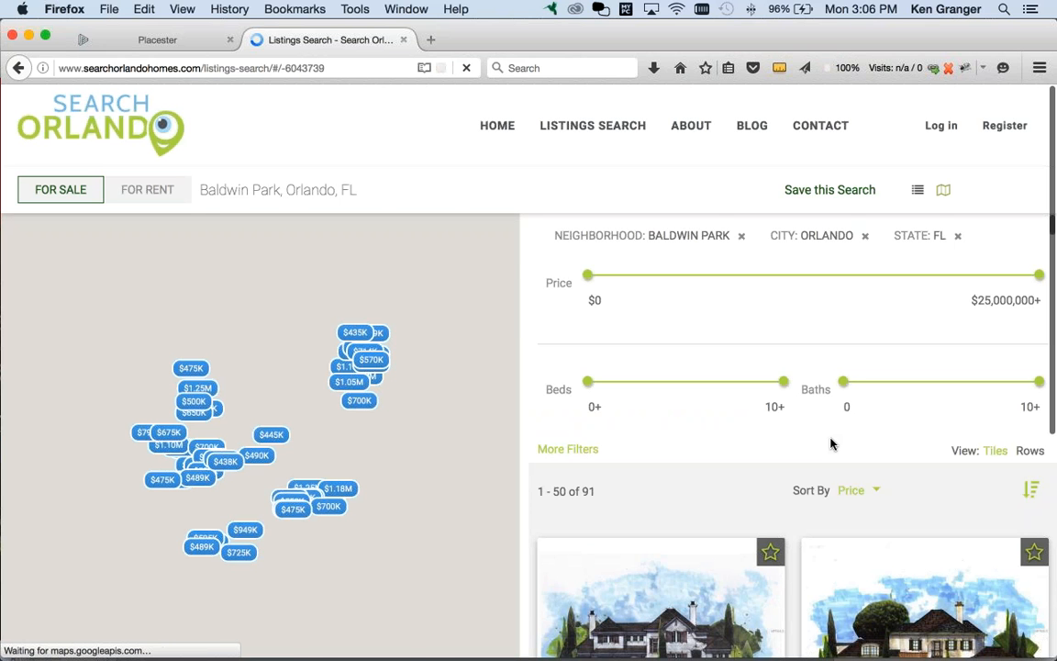
pyautogui.scroll(-2, 822, 441)
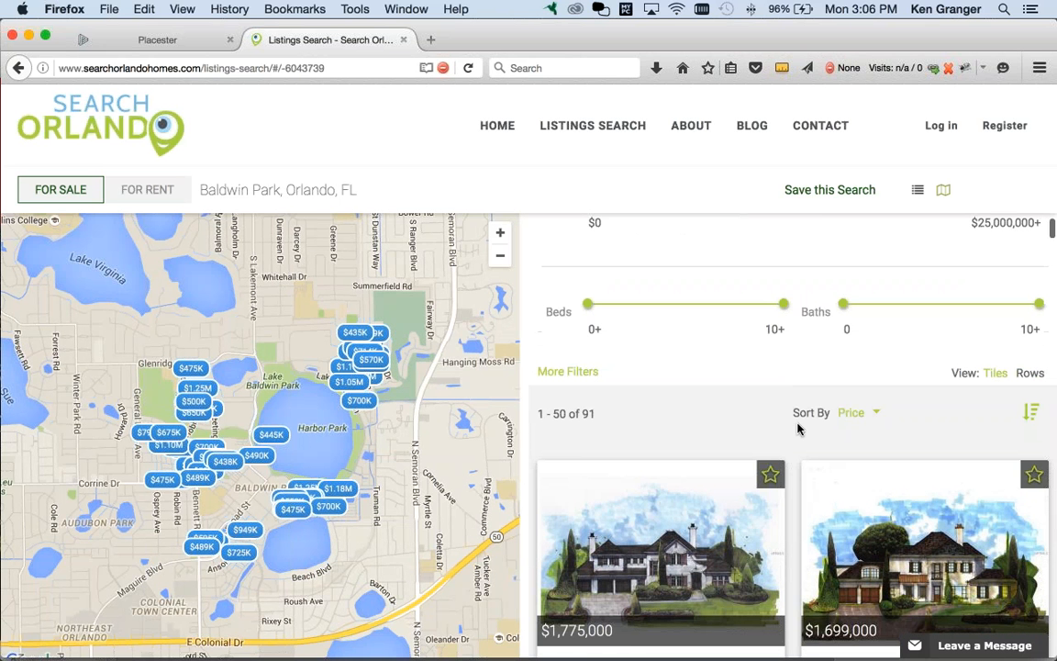
pyautogui.scroll(1, 796, 432)
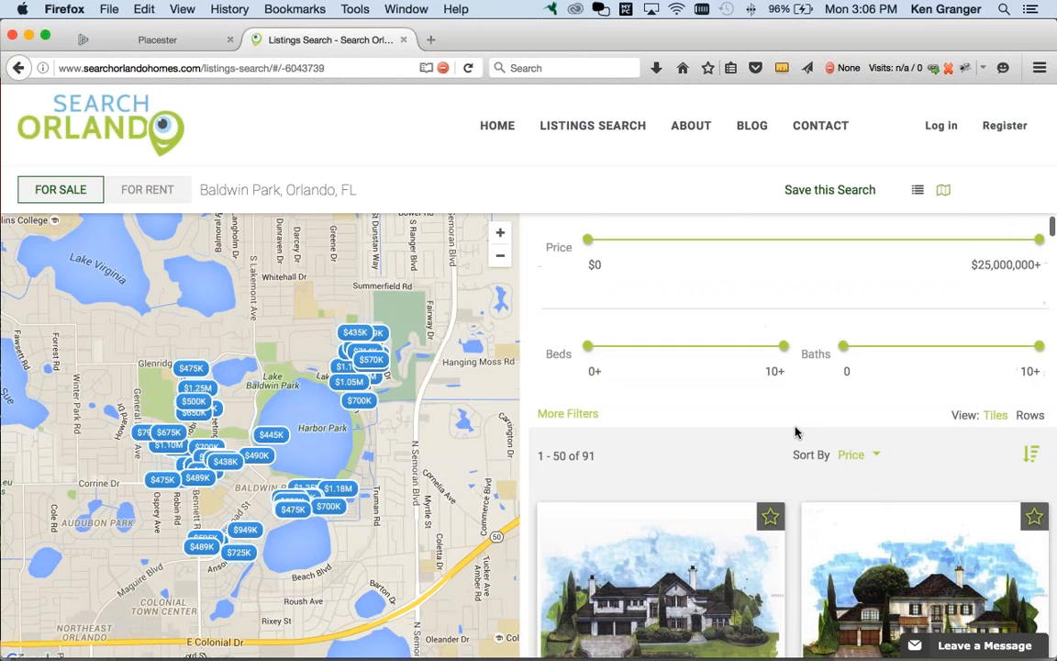
pyautogui.scroll(-3, 796, 431)
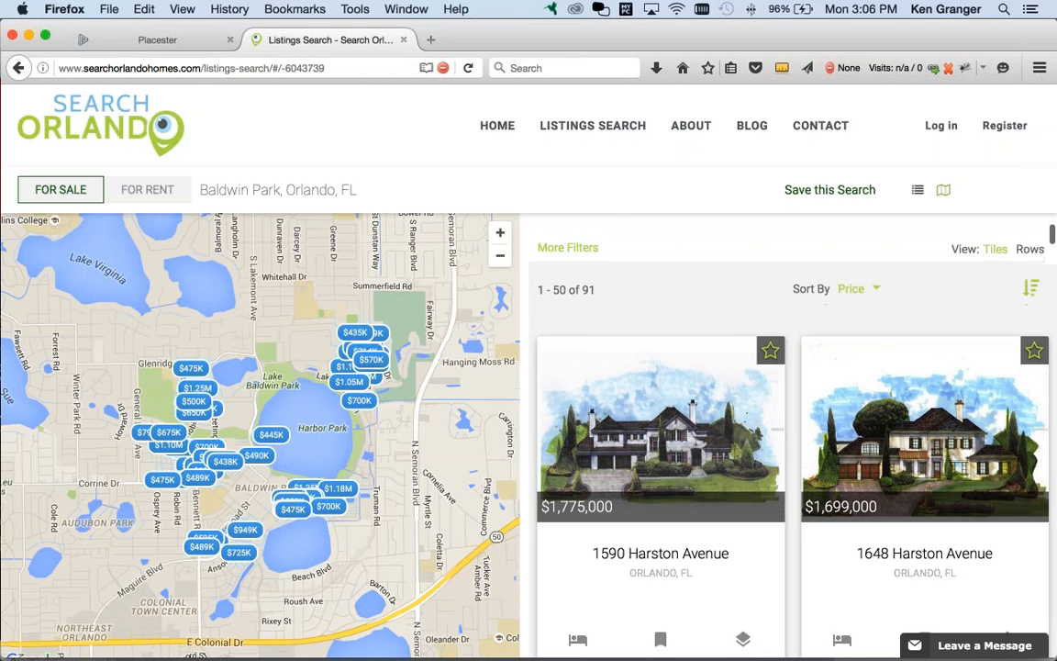
pyautogui.scroll(-1, 633, 417)
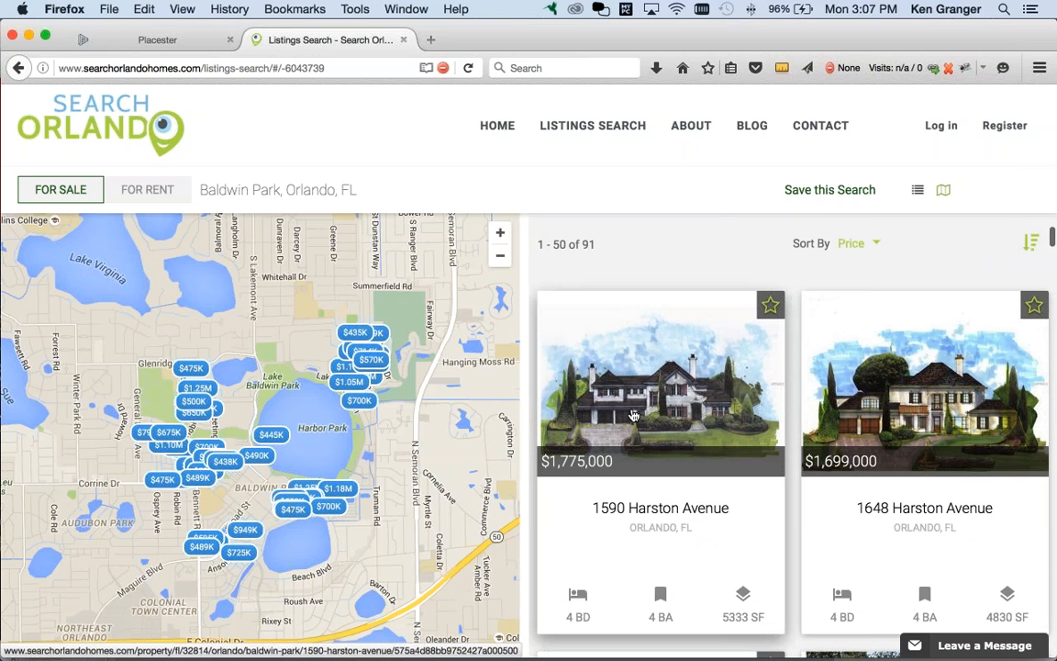
pyautogui.scroll(-5, 670, 420)
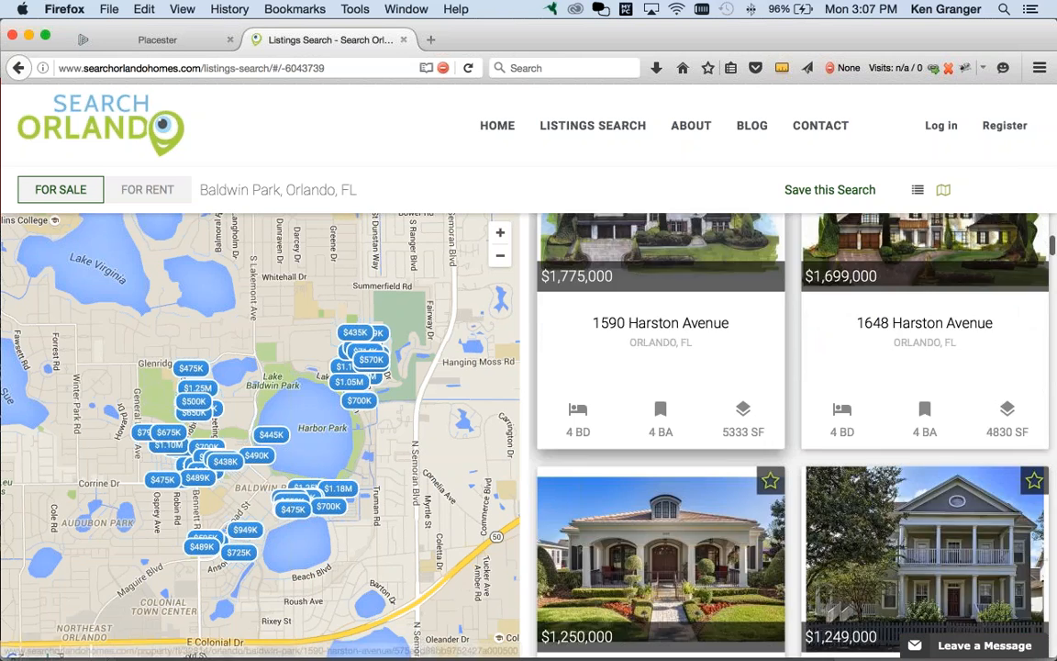
pyautogui.click(650, 428)
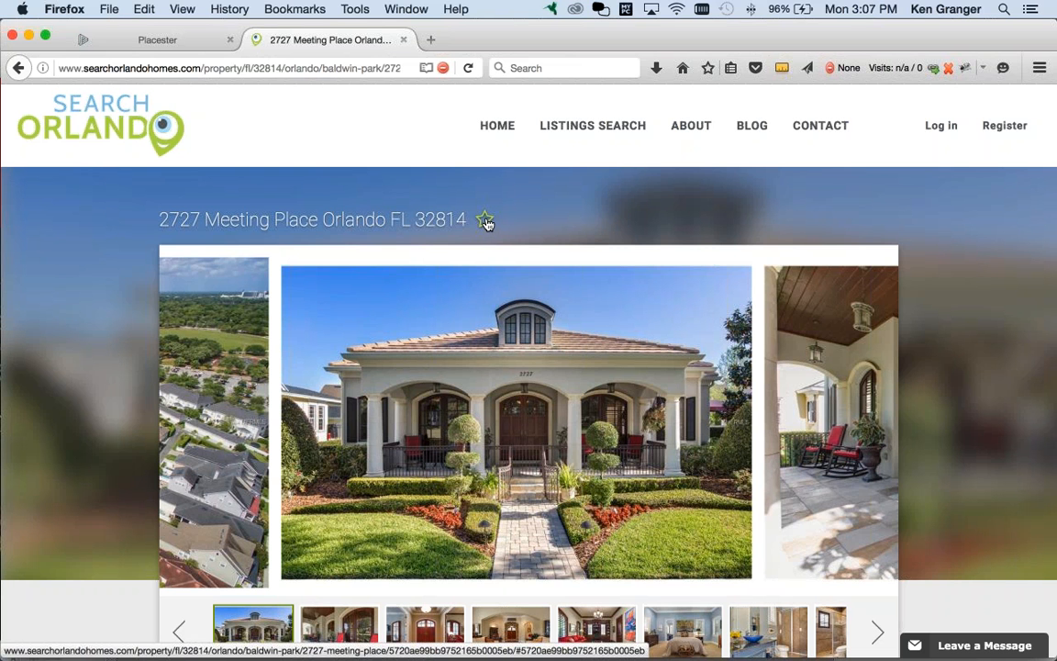
pyautogui.click(486, 223)
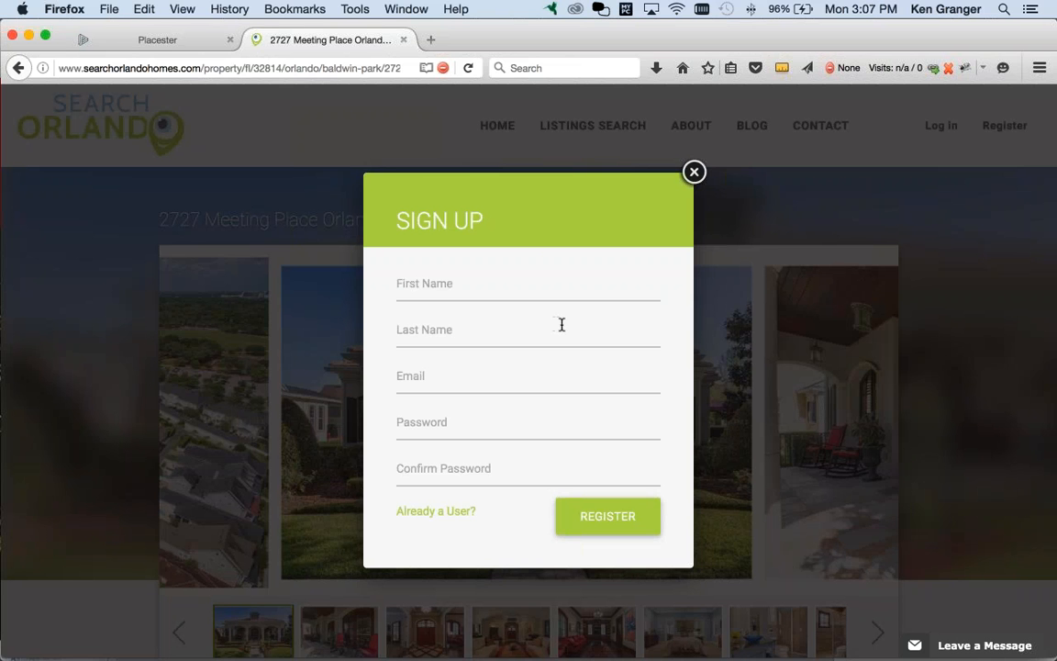
pyautogui.click(694, 174)
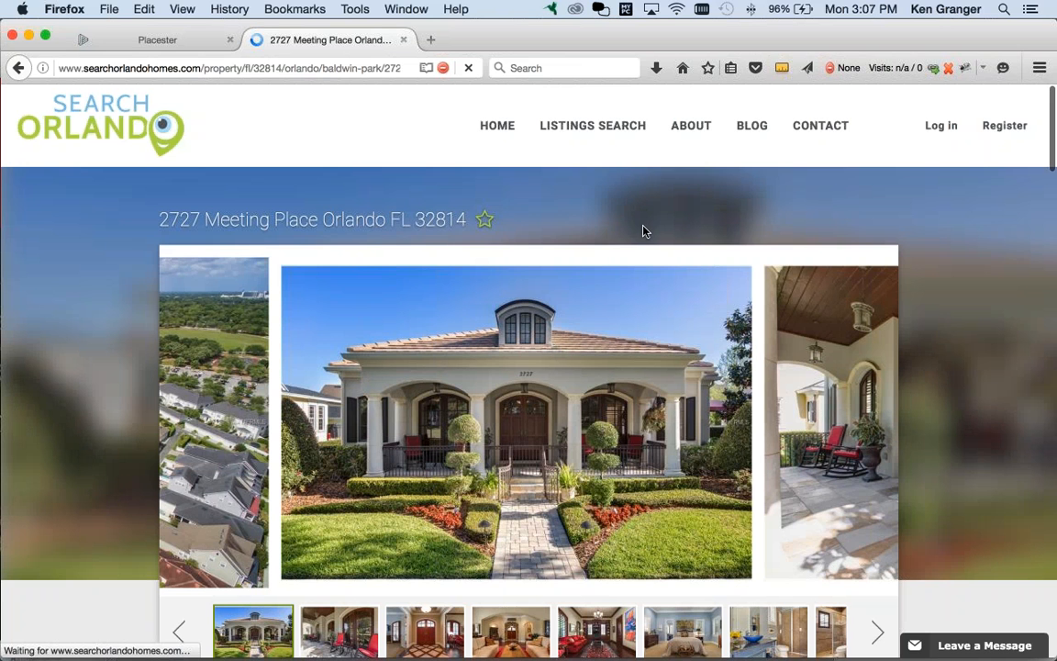
pyautogui.scroll(-2, 941, 352)
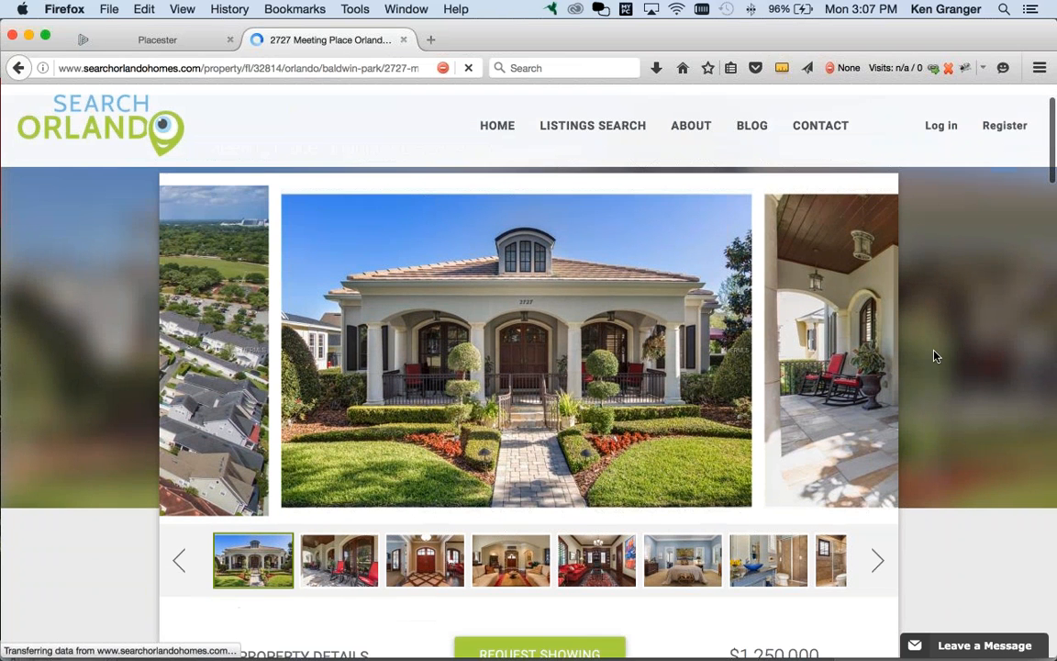
pyautogui.scroll(-2, 934, 356)
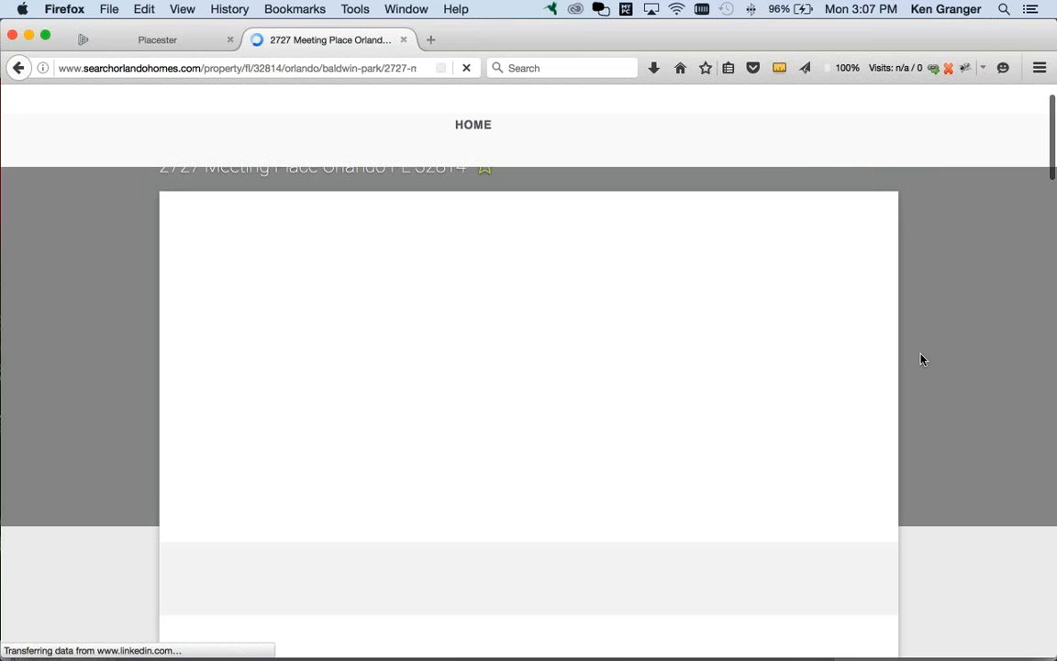
pyautogui.scroll(-2, 922, 360)
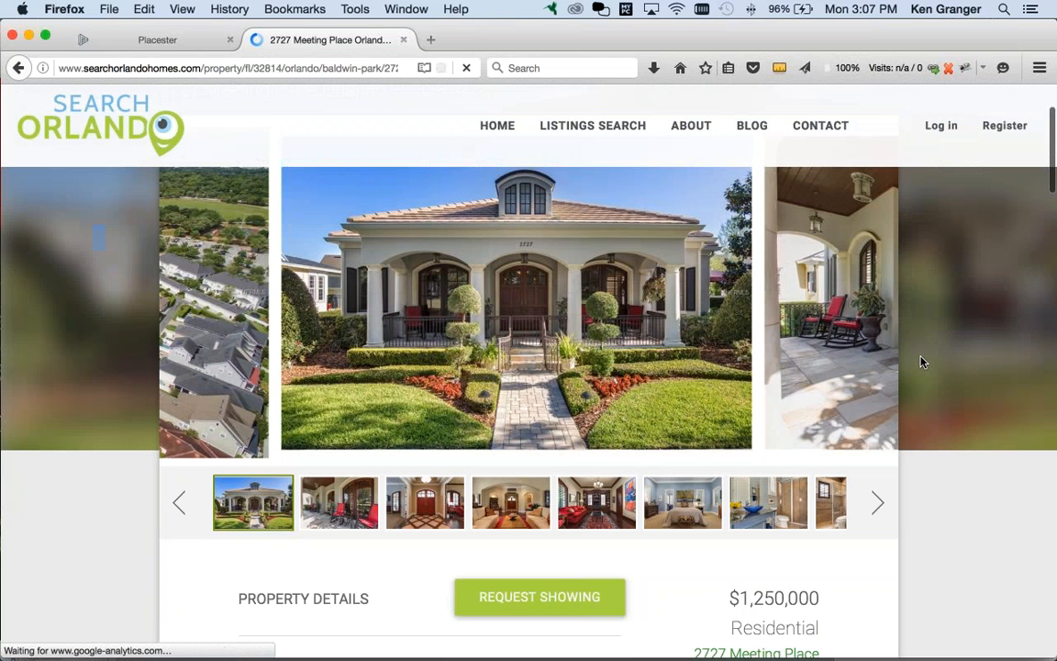
pyautogui.scroll(-2, 555, 566)
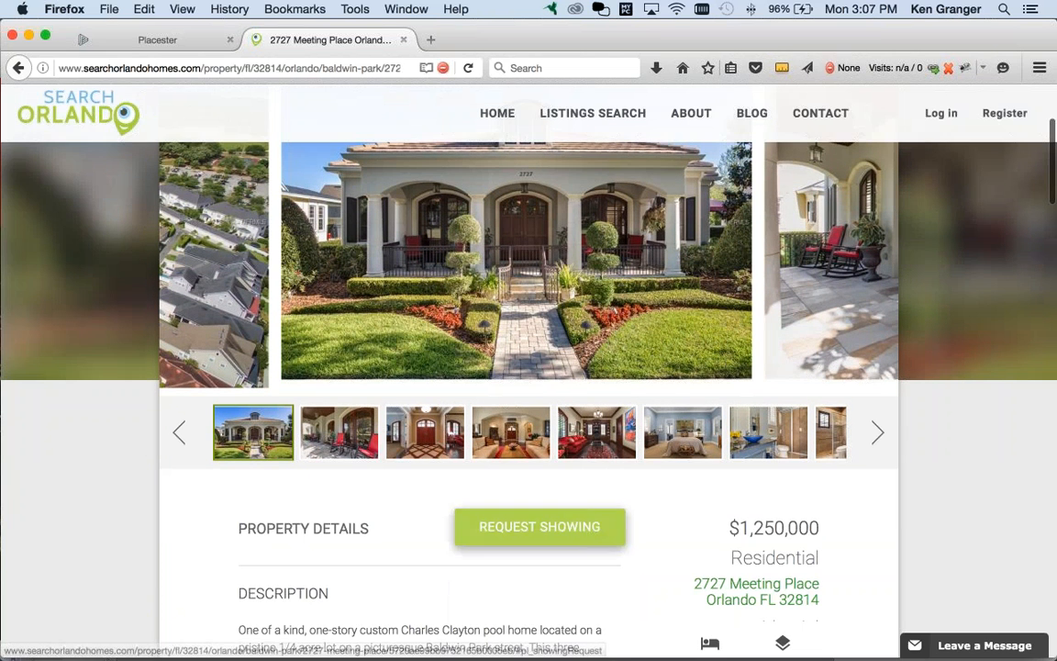
pyautogui.scroll(-3, 948, 546)
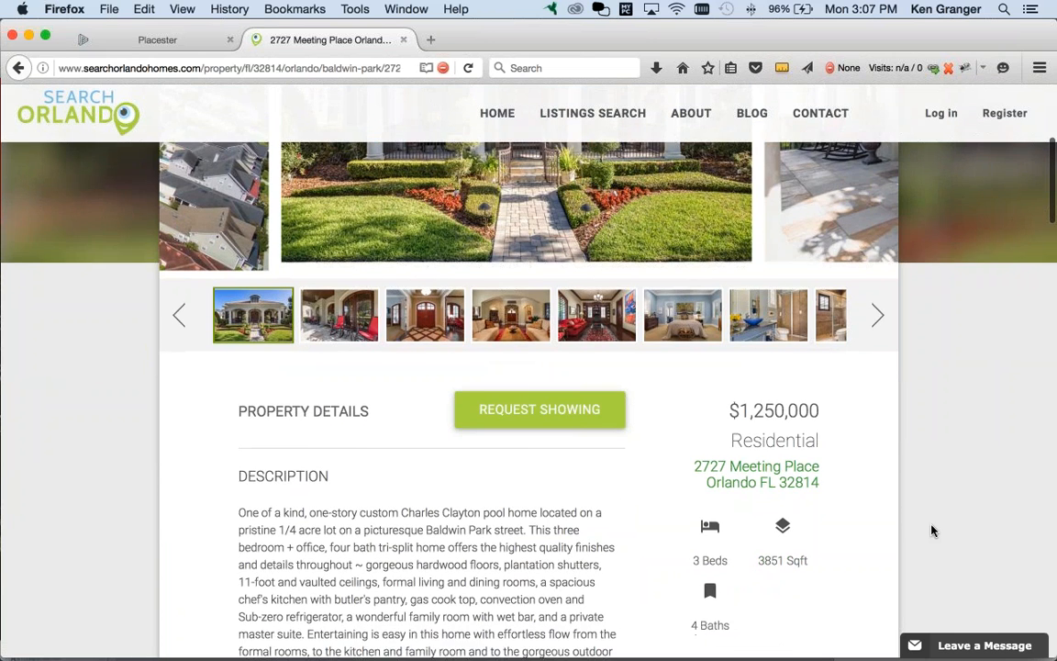
pyautogui.scroll(-12, 932, 531)
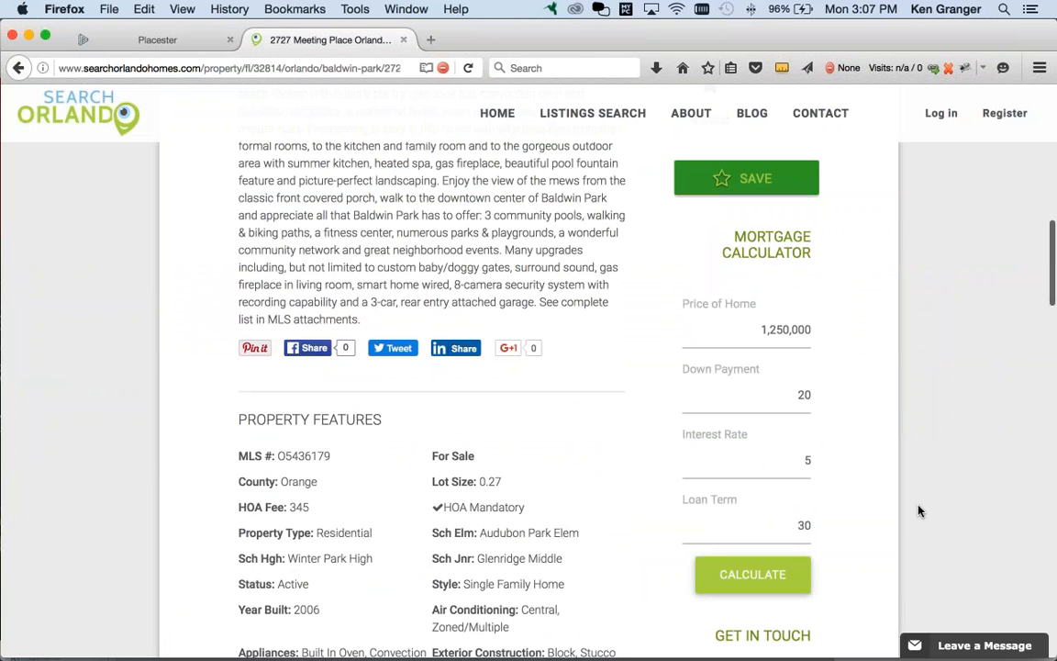
pyautogui.scroll(-5, 926, 512)
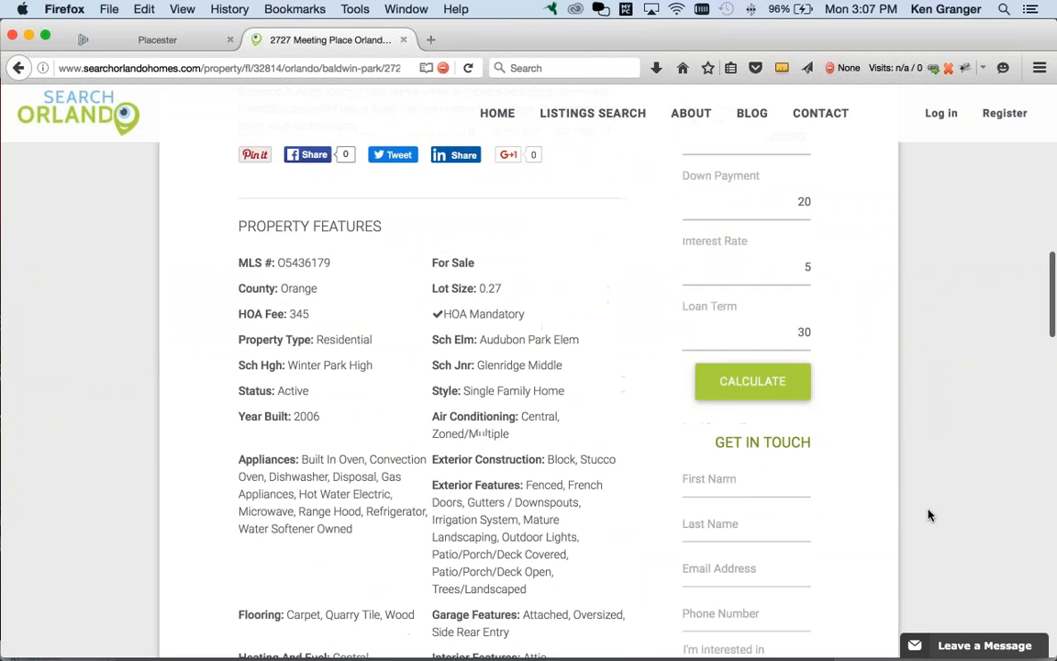
pyautogui.scroll(-6, 929, 516)
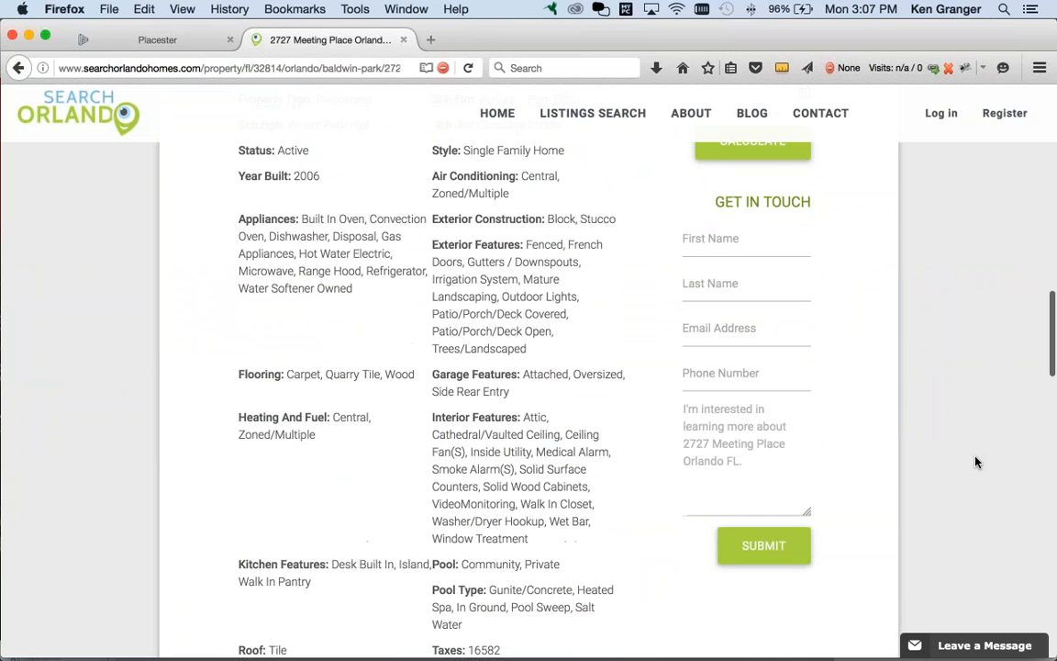
pyautogui.scroll(-4, 964, 456)
pyautogui.scroll(-12, 955, 451)
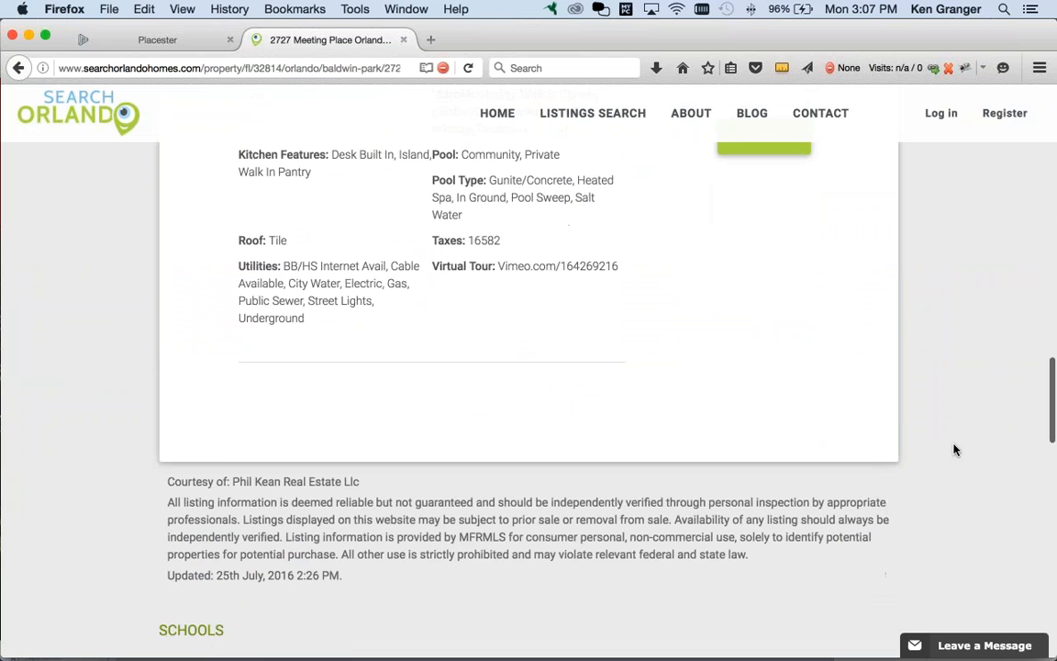
pyautogui.scroll(-7, 955, 449)
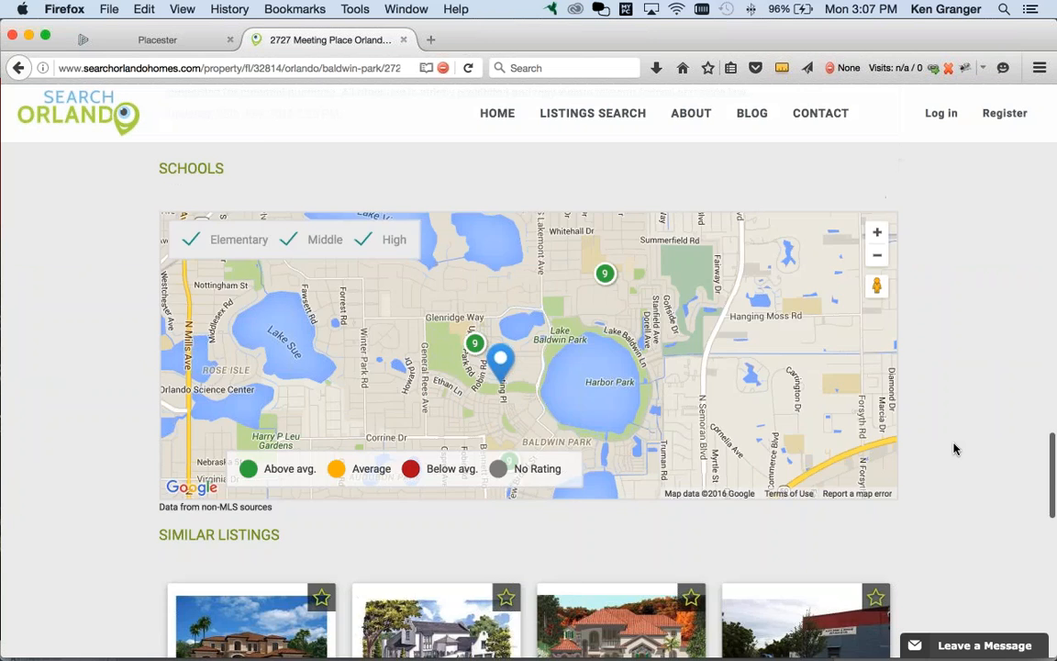
pyautogui.scroll(-19, 954, 448)
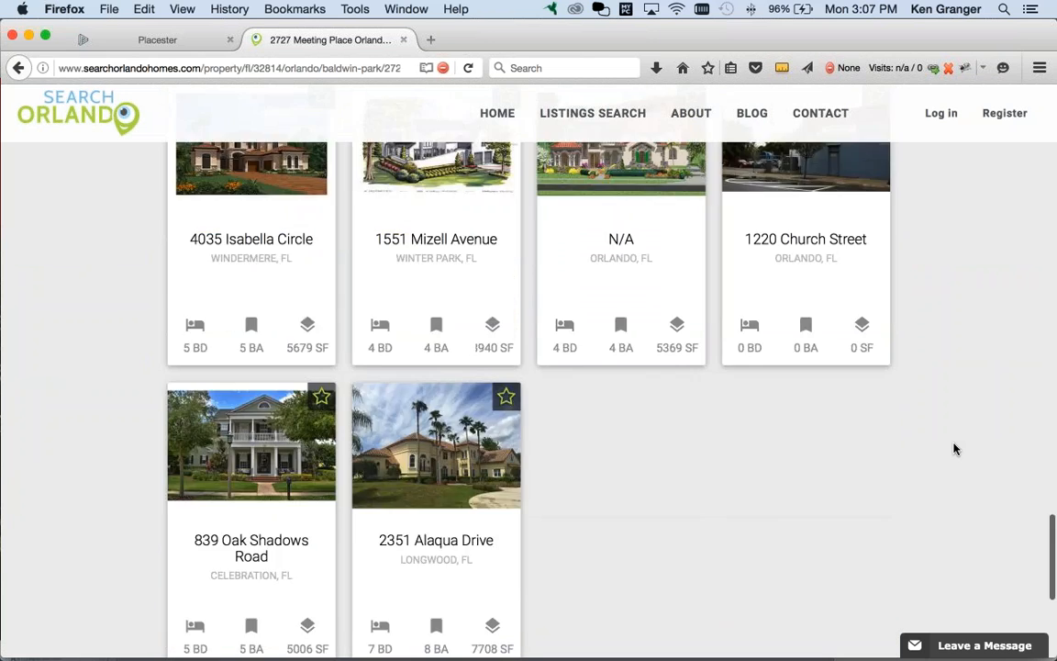
pyautogui.scroll(4, 955, 449)
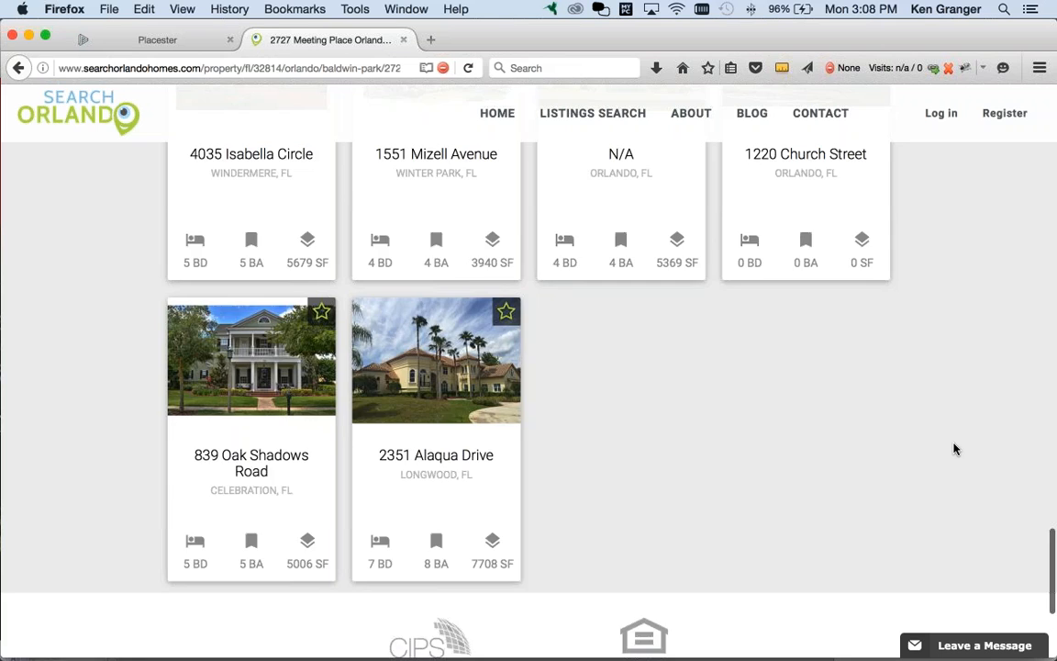
pyautogui.scroll(6, 955, 449)
pyautogui.scroll(5, 954, 449)
pyautogui.scroll(20, 954, 449)
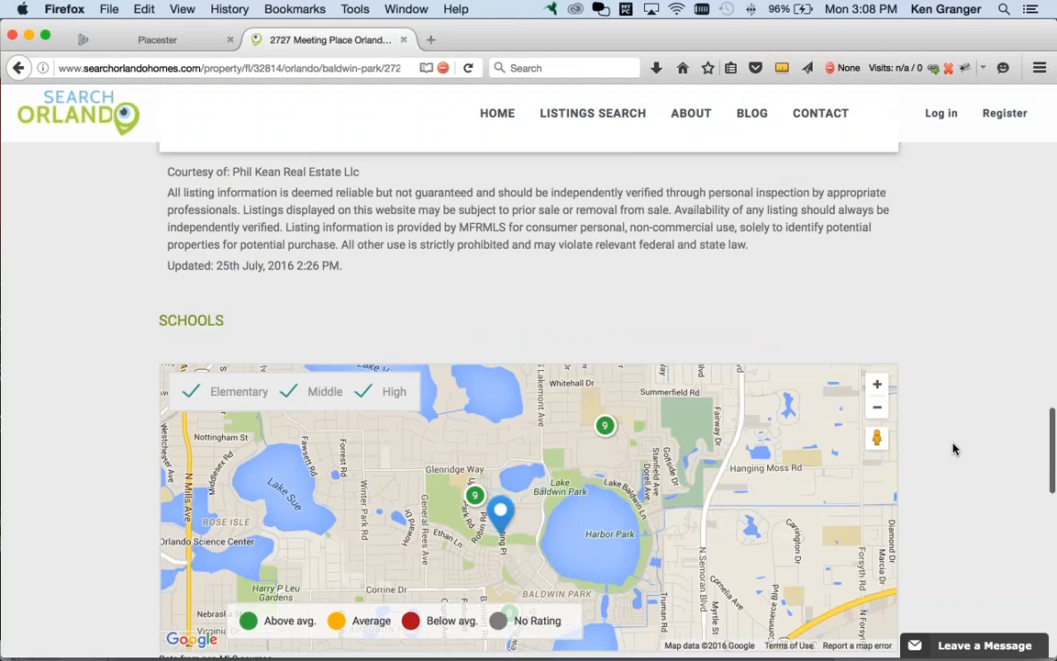
pyautogui.scroll(20, 954, 449)
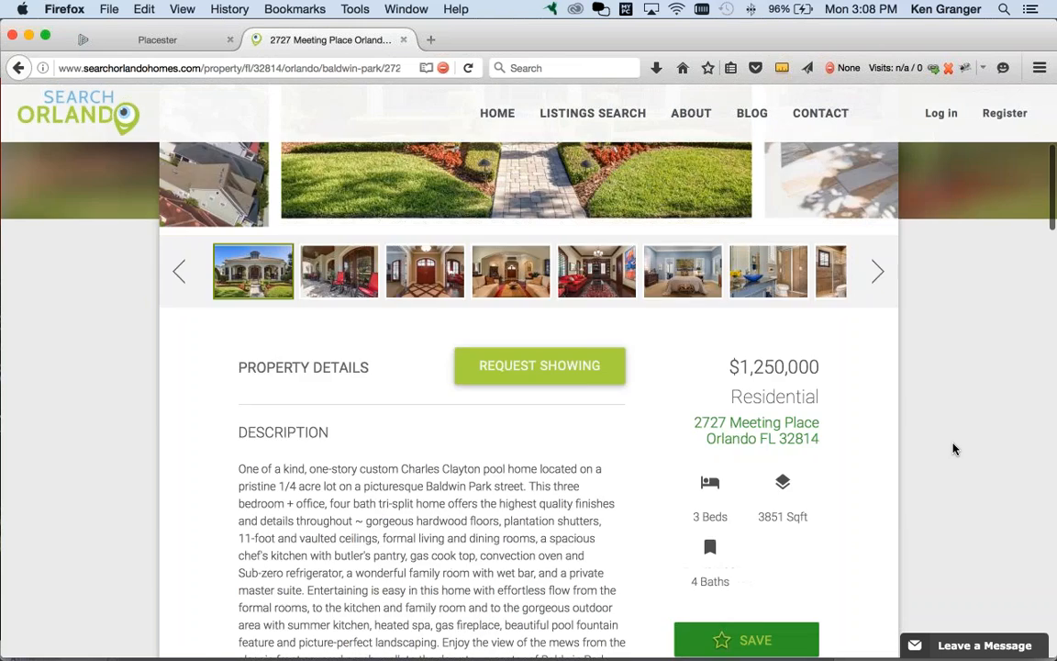
pyautogui.press('super+Tab')
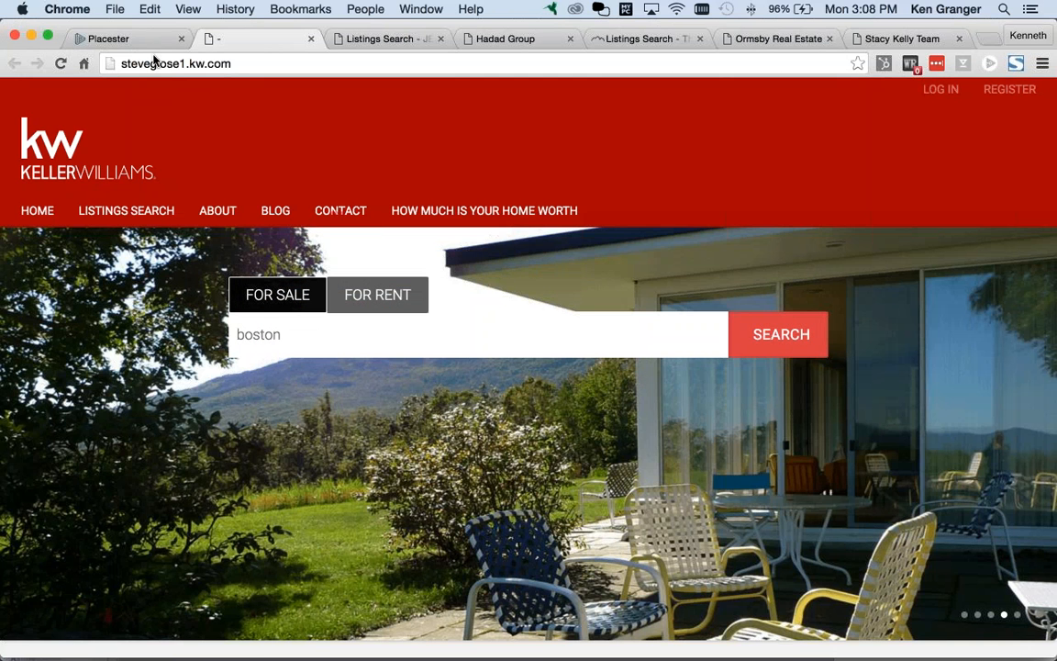
# Step: In Chrome's Placester admin, switch the Untitled site to Site Settings and scroll down to MORE
pyautogui.click(123, 41)
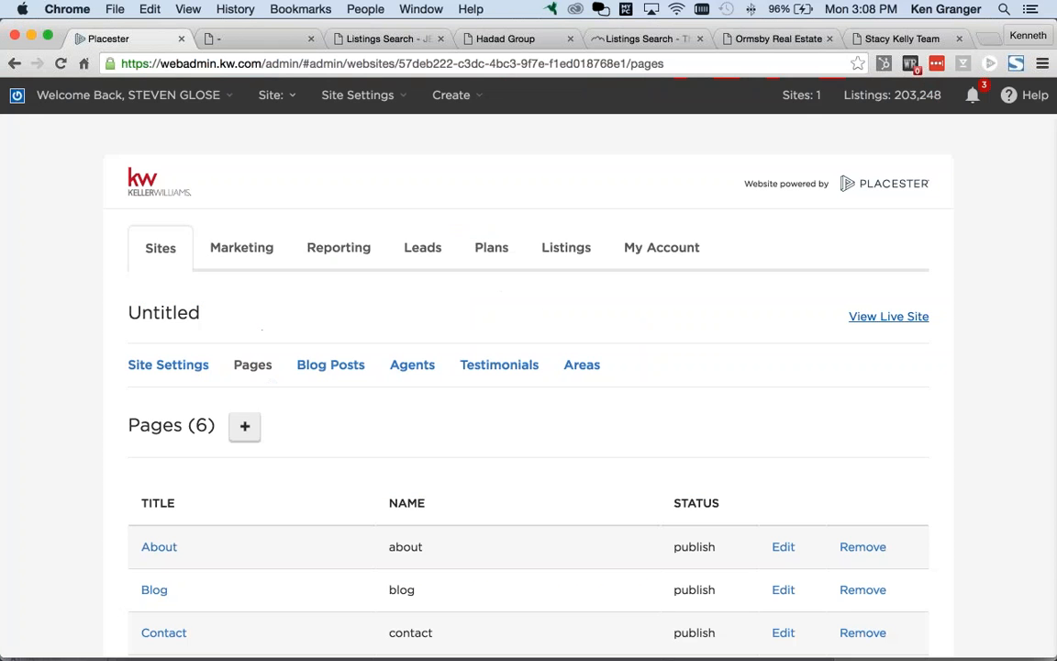
pyautogui.scroll(-3, 331, 328)
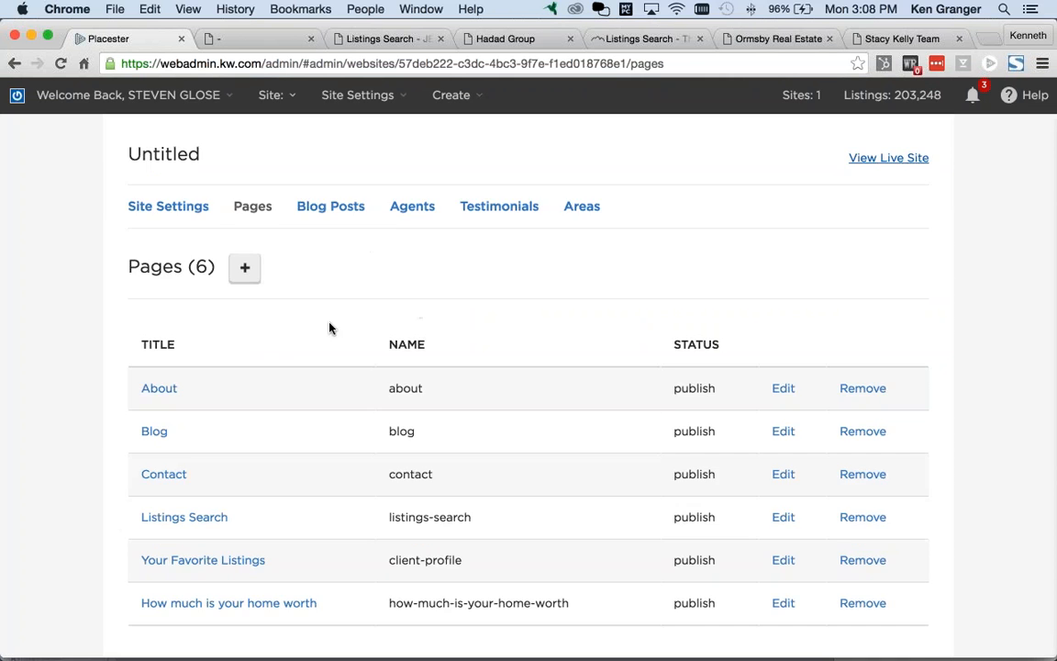
pyautogui.scroll(3, 312, 339)
pyautogui.click(151, 372)
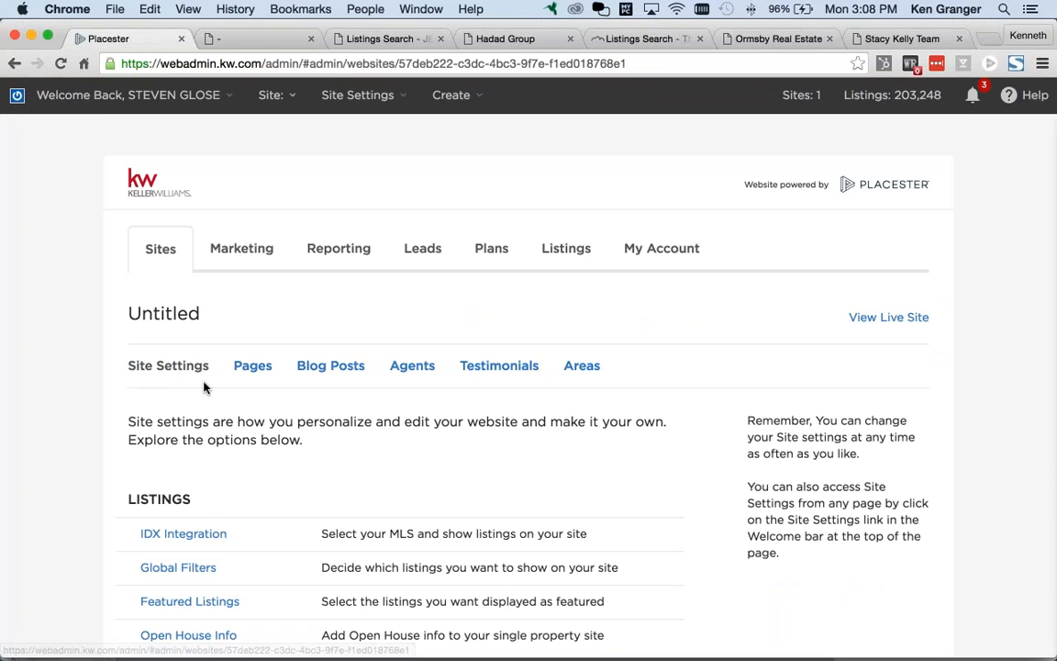
pyautogui.scroll(-4, 208, 384)
pyautogui.scroll(3, 225, 362)
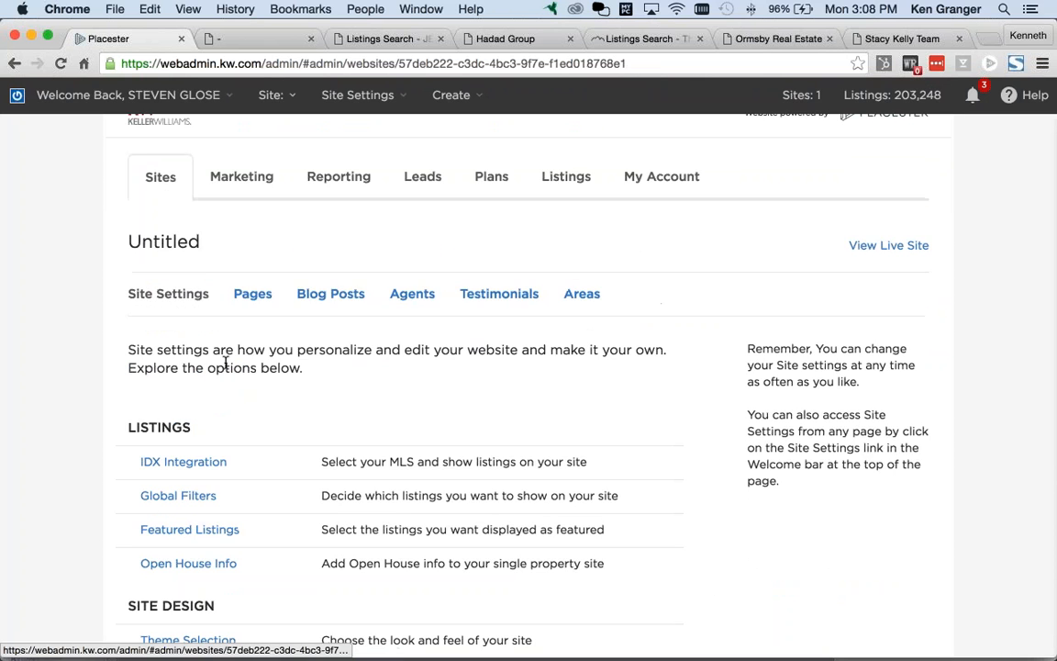
pyautogui.scroll(2, 225, 362)
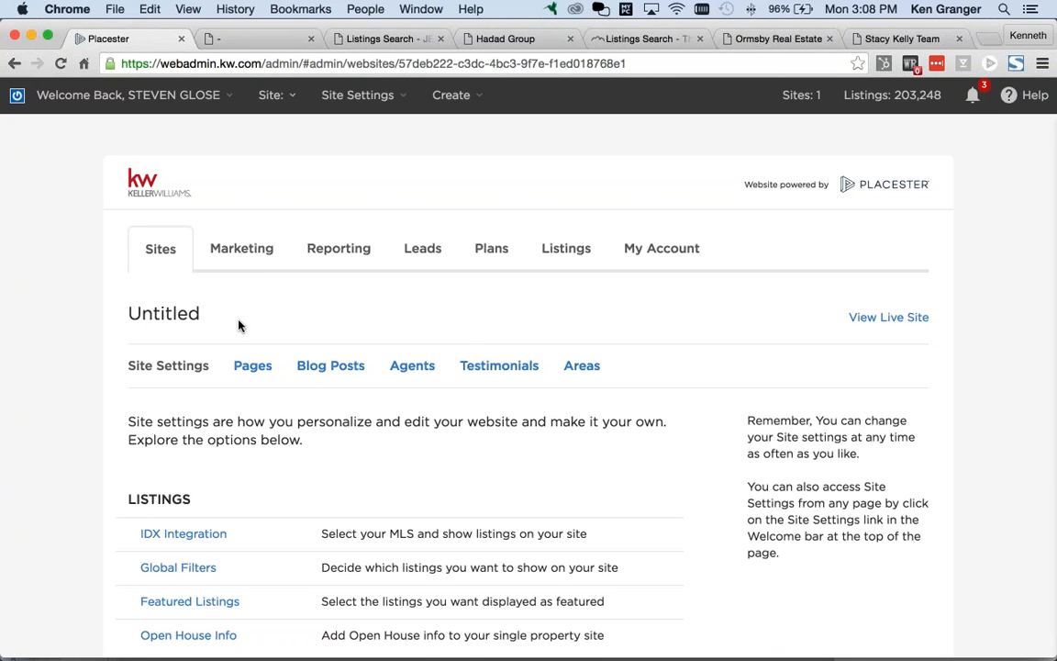
pyautogui.scroll(-5, 237, 331)
pyautogui.scroll(-3, 237, 342)
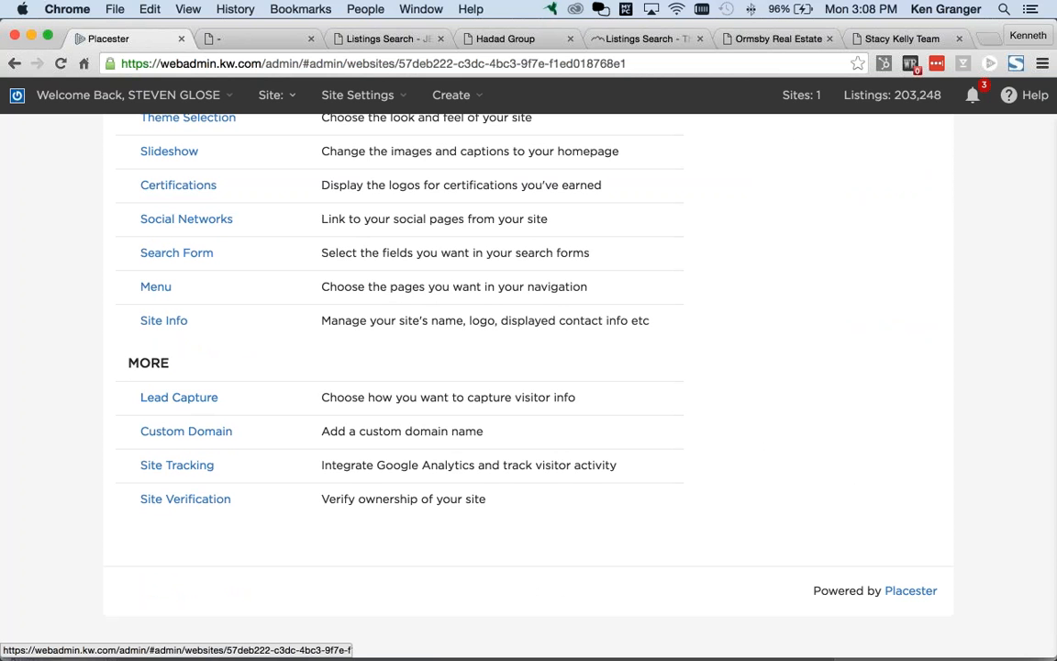
# Step: Open Lead Capture under MORE and scroll down to the empty Lead Forwarding field
pyautogui.click(204, 405)
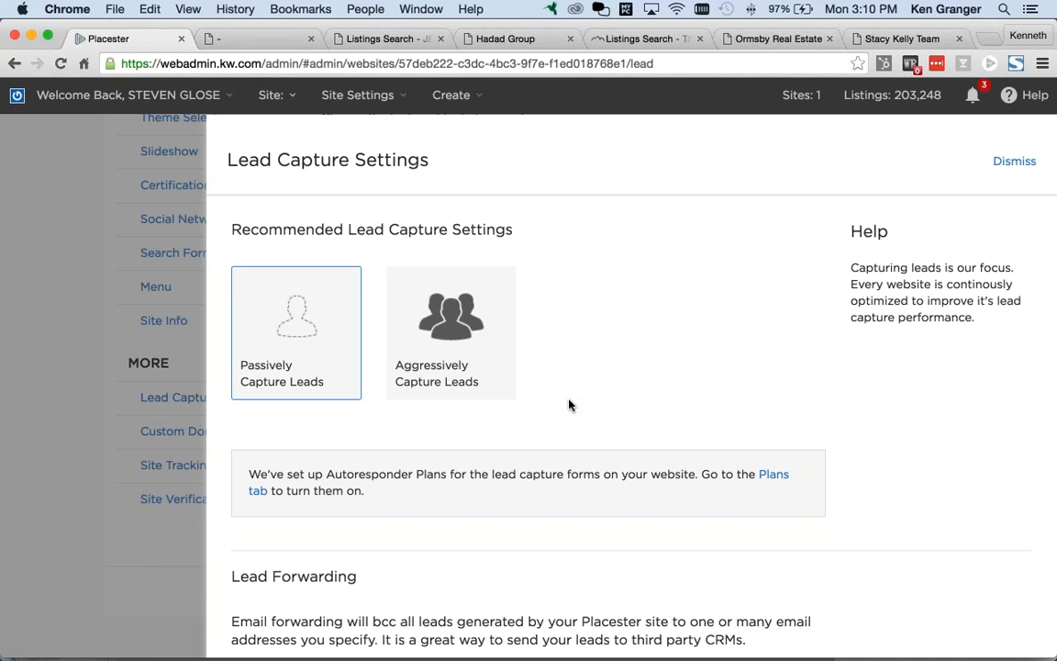
pyautogui.scroll(-3, 566, 404)
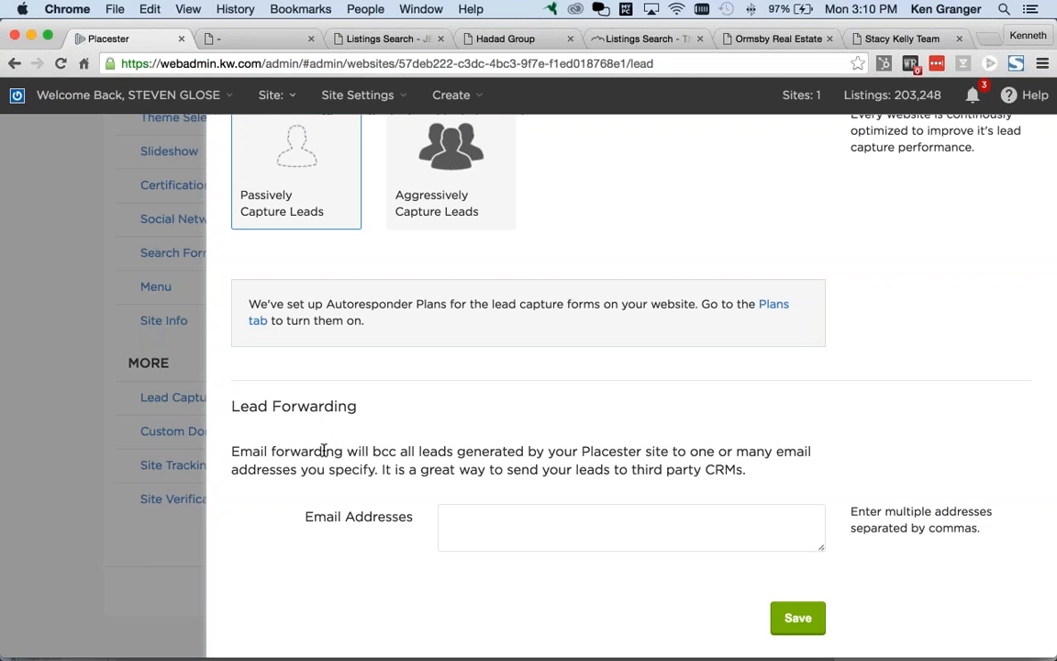
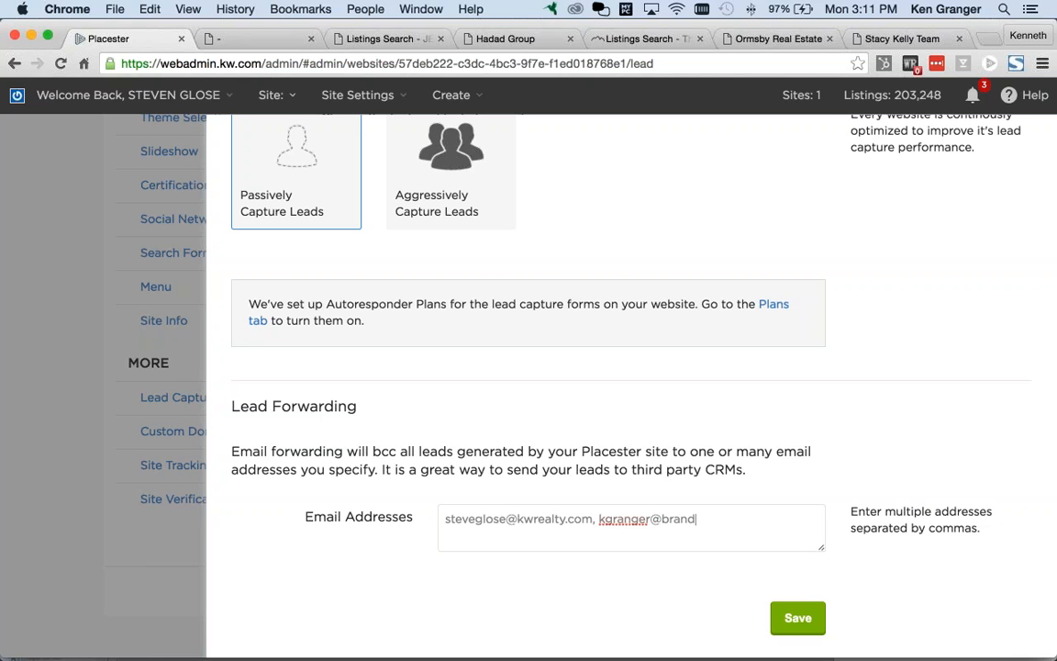
# Step: Replace the forwarding list with only the agent's email address and save the Lead Capture Settings
pyautogui.press('super+a')
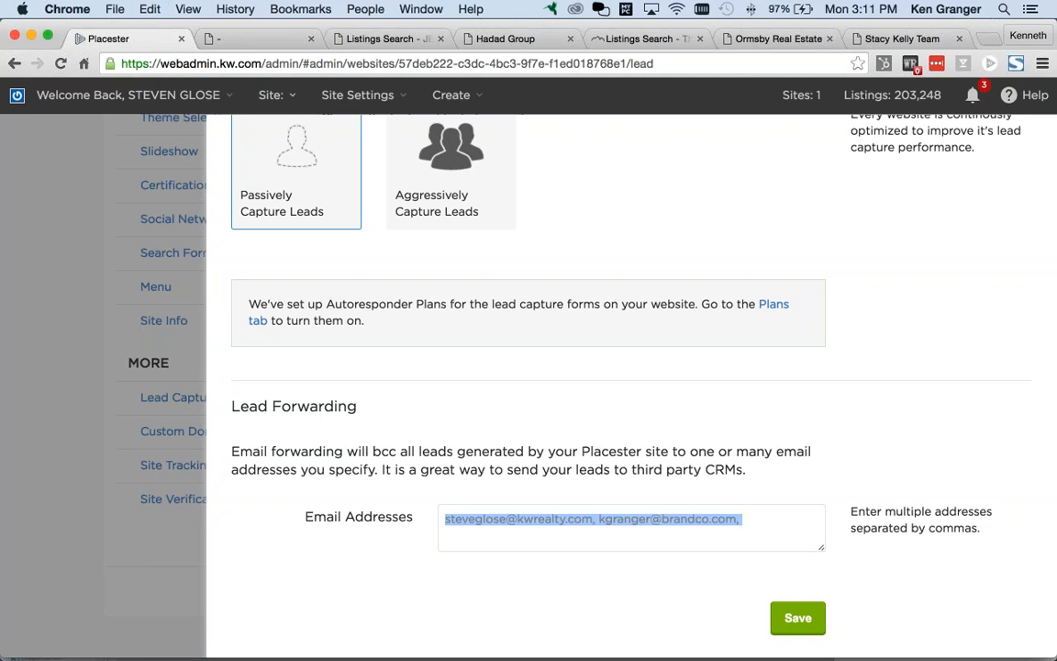
pyautogui.press('super+x')
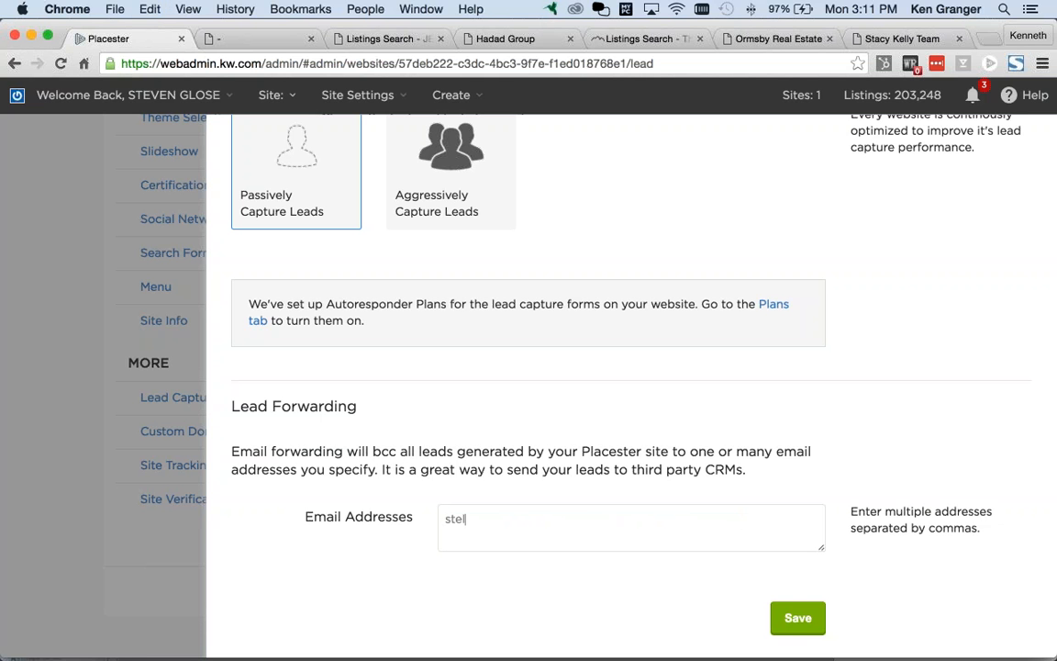
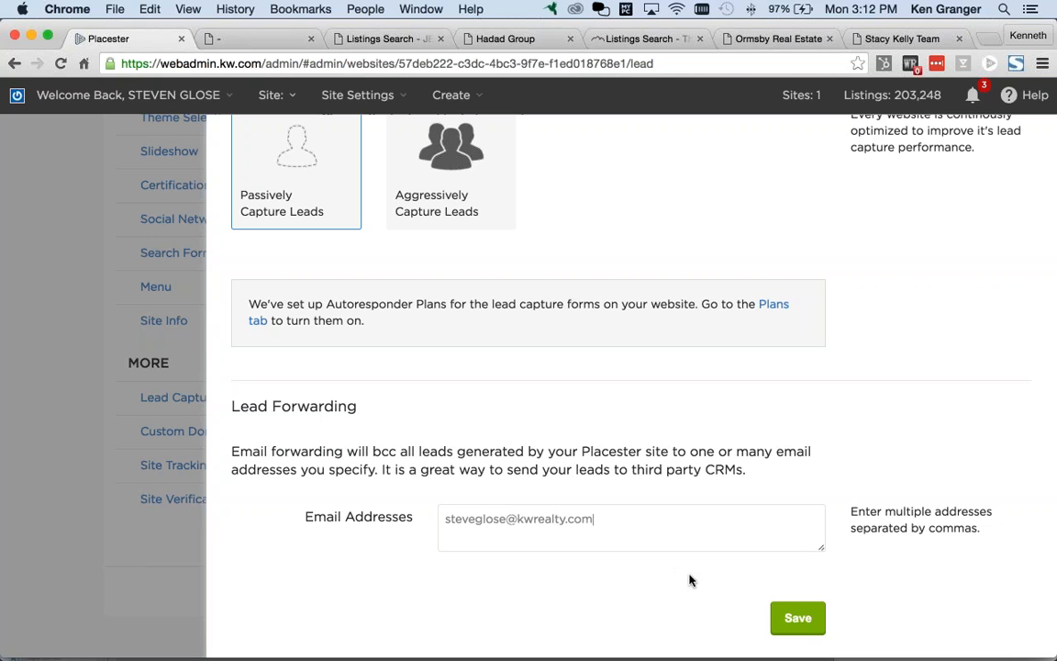
pyautogui.click(798, 618)
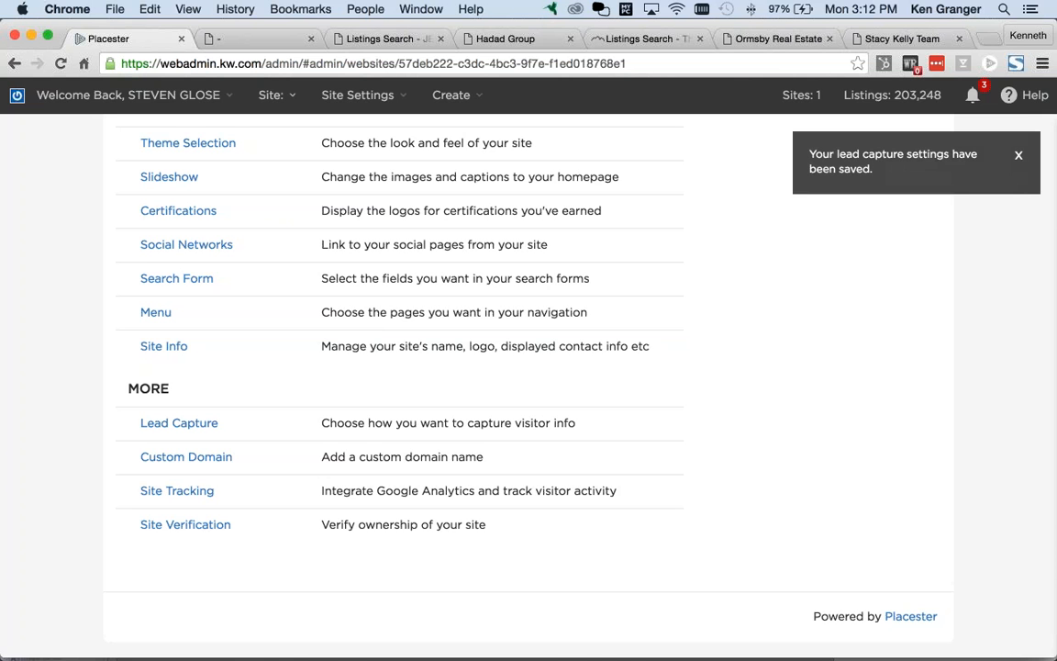
# Step: Return to Firefox's Search Orlando Homes settings and scroll to the MORE section
pyautogui.press('super+Tab')
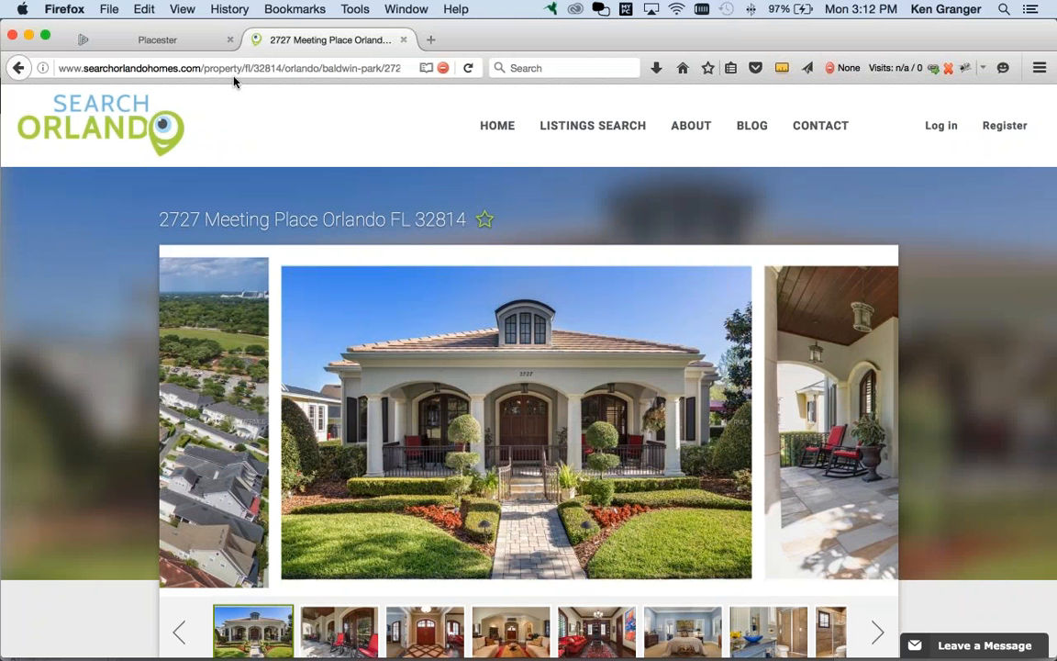
pyautogui.click(162, 49)
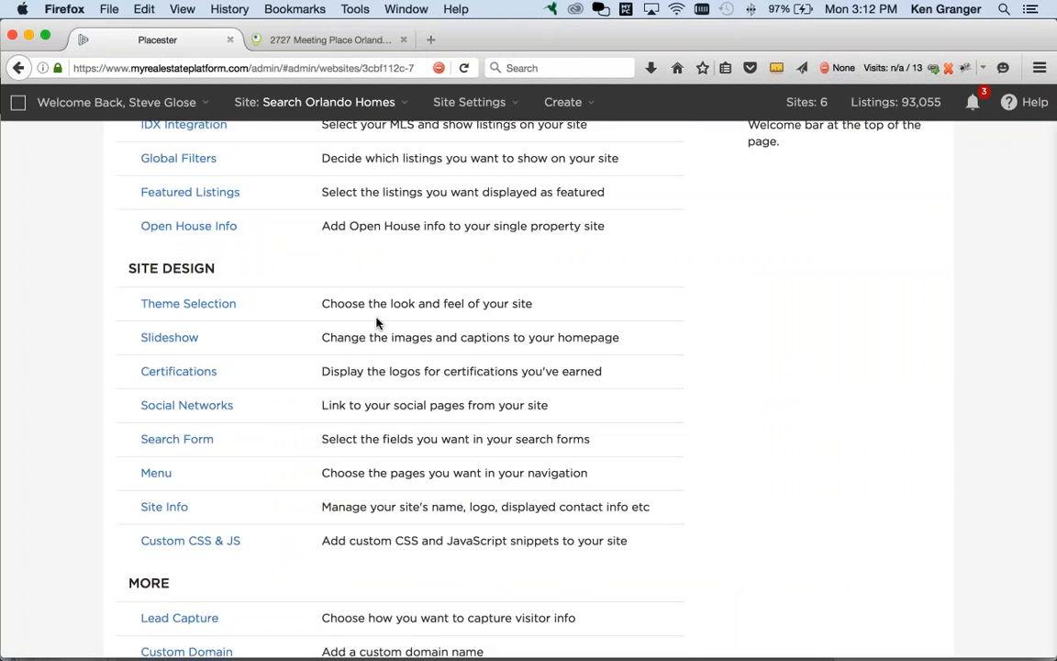
pyautogui.scroll(-3, 351, 320)
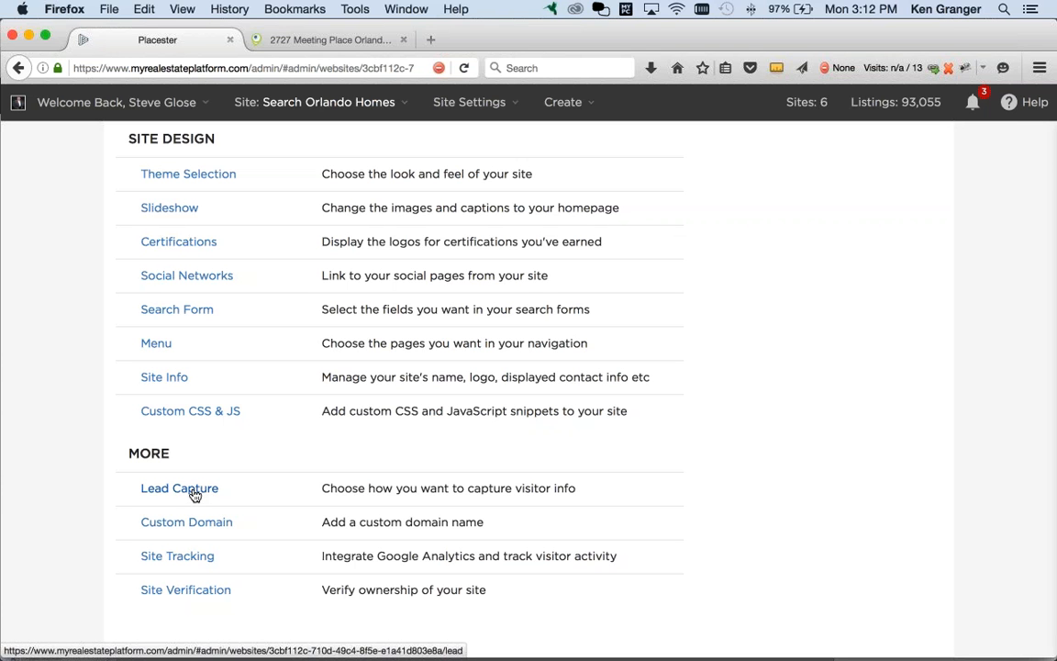
# Step: Open Search Orlando Homes' Lead Capture settings and look over the four capture-level cards
pyautogui.click(187, 495)
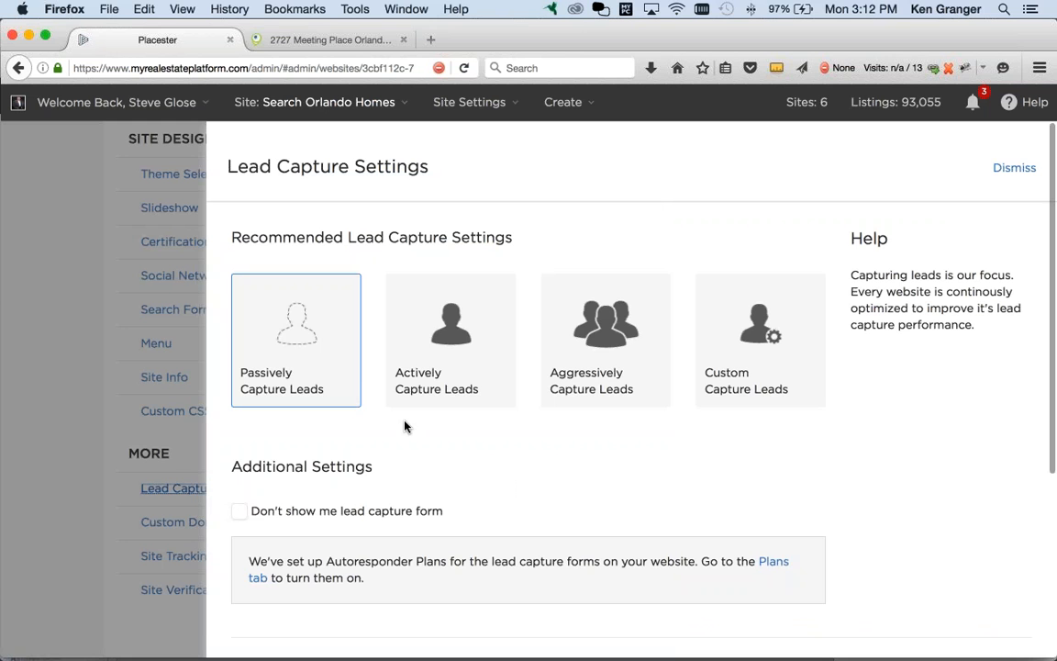
pyautogui.moveTo(296, 353)
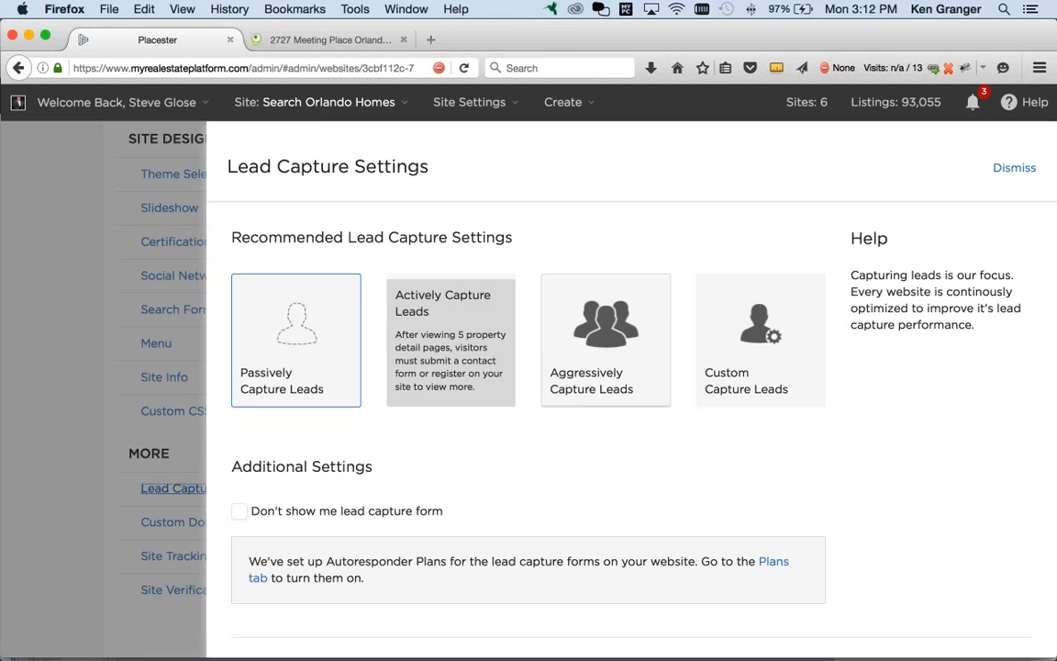
pyautogui.moveTo(735, 395)
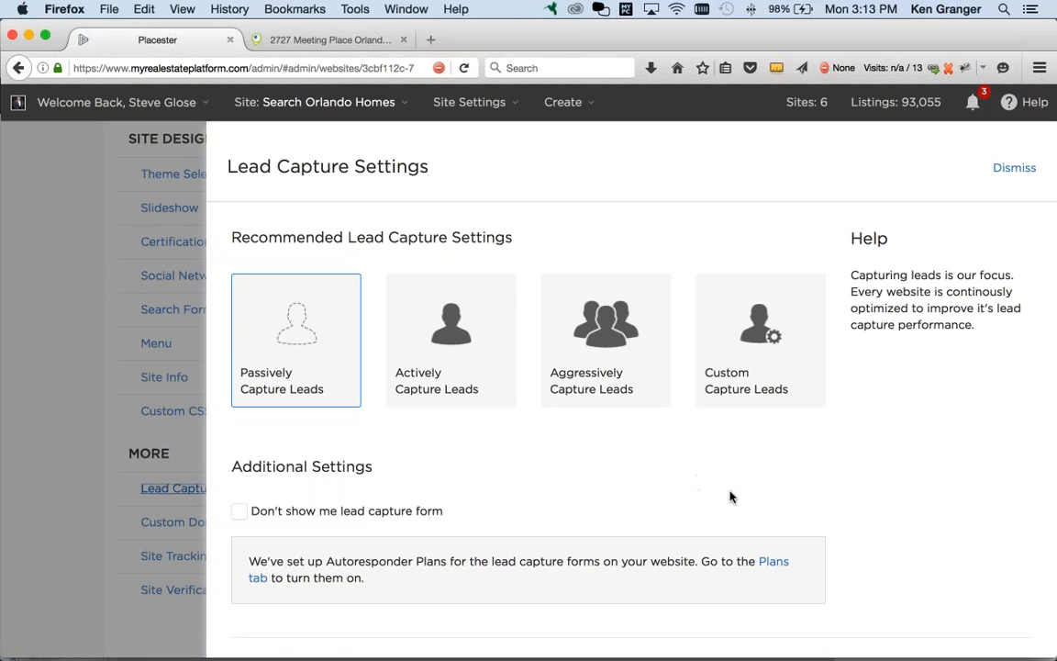
pyautogui.scroll(-1, 825, 477)
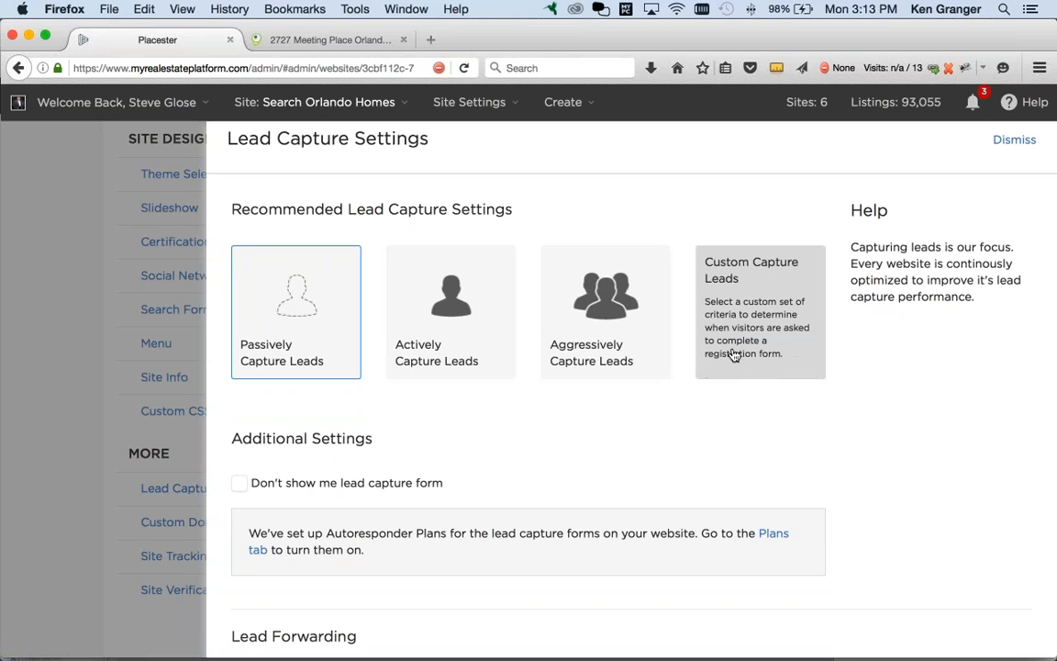
pyautogui.click(761, 357)
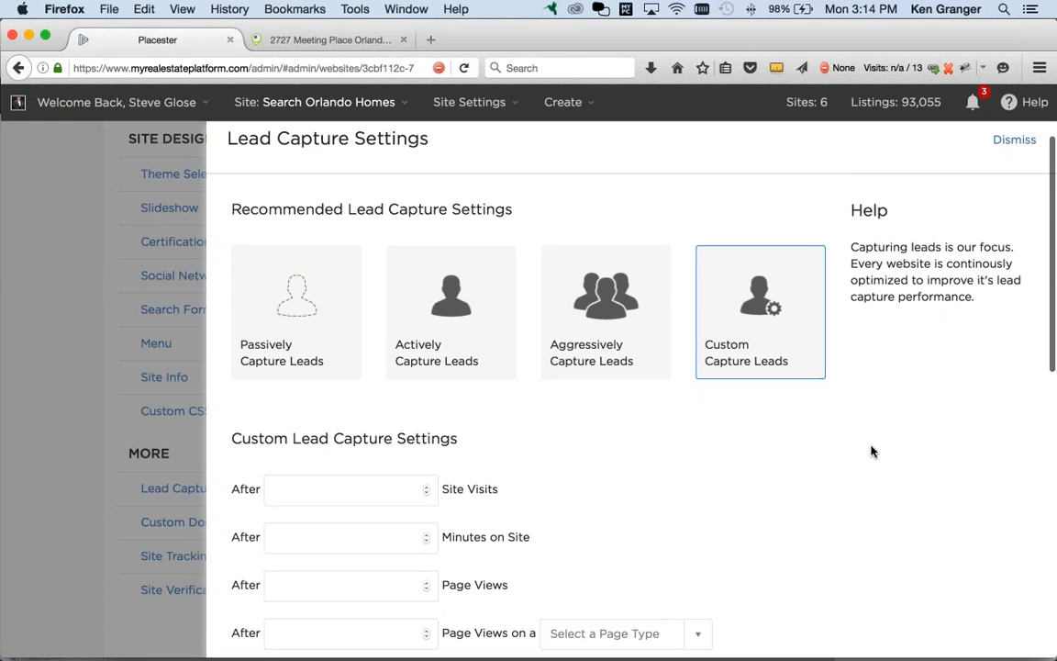
pyautogui.scroll(-6, 870, 450)
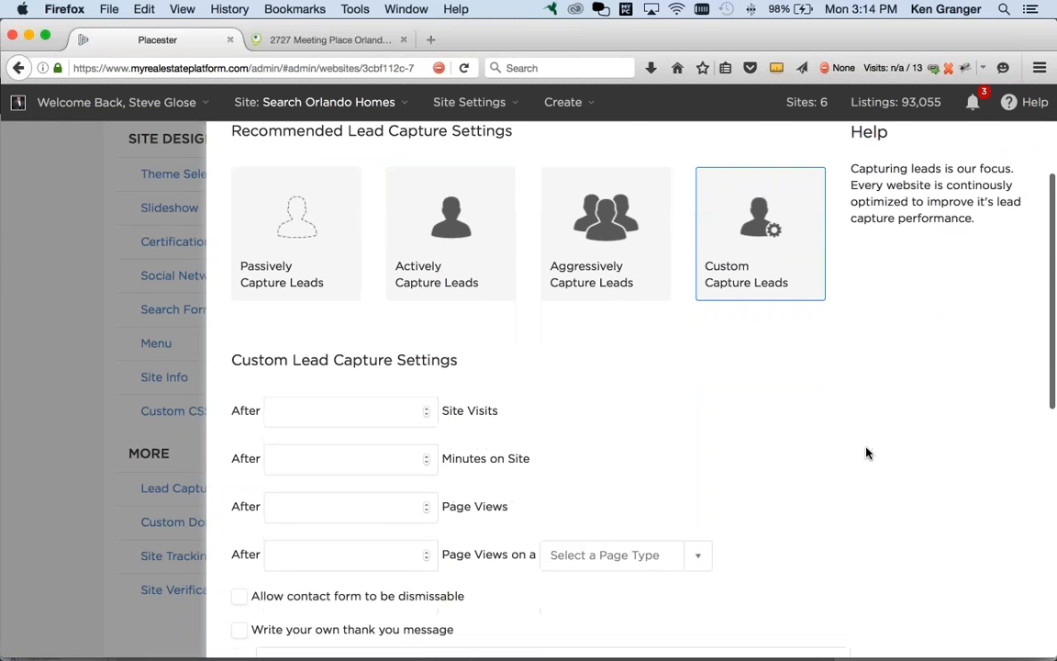
pyautogui.scroll(-1, 863, 452)
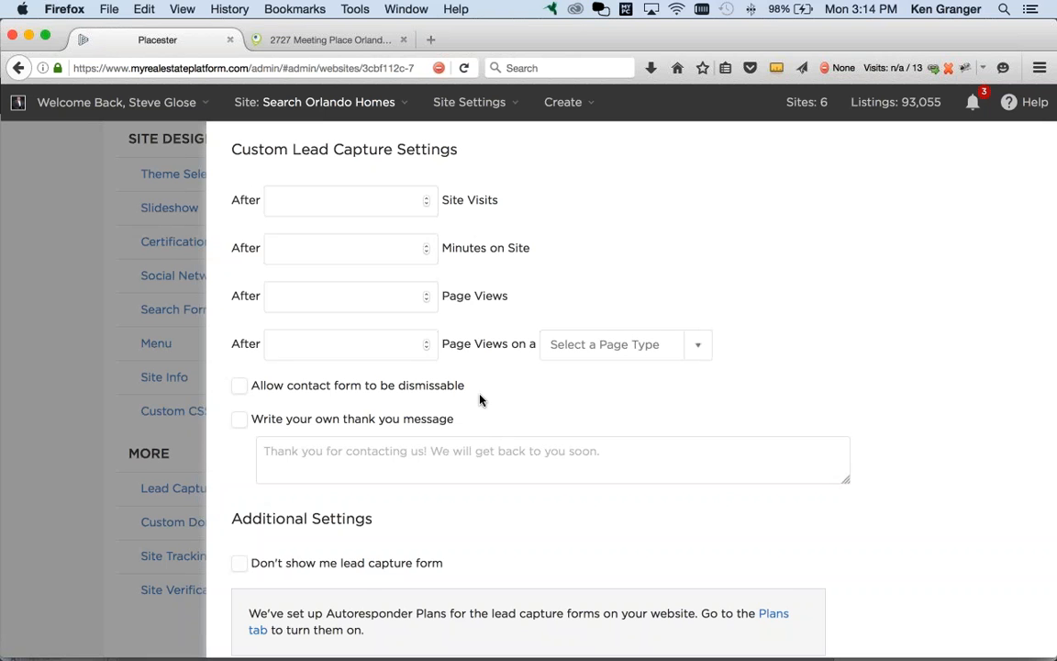
pyautogui.scroll(1, 459, 222)
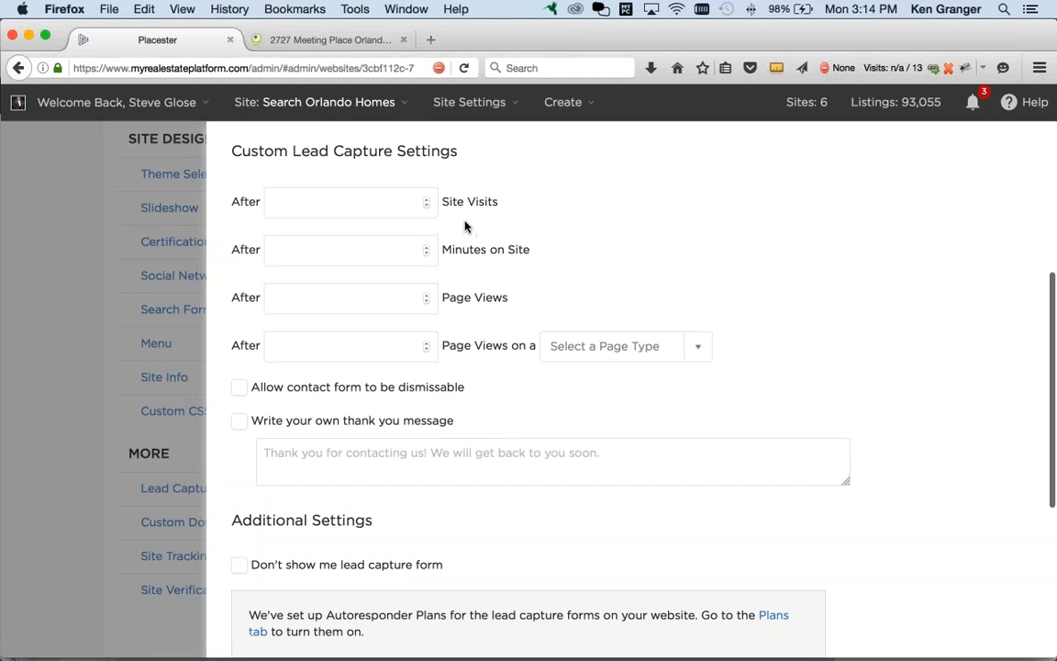
pyautogui.scroll(1, 458, 222)
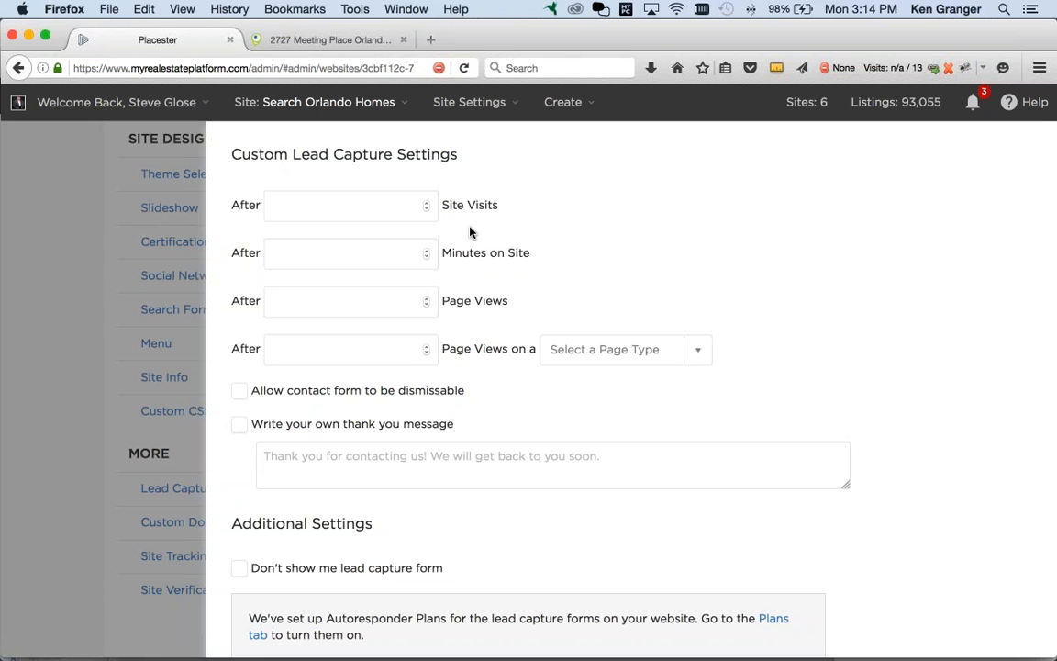
pyautogui.click(425, 207)
pyautogui.click(426, 201)
pyautogui.click(426, 201)
pyautogui.click(425, 201)
pyautogui.click(426, 201)
pyautogui.click(425, 201)
pyautogui.doubleClick(427, 210)
pyautogui.click(427, 209)
pyautogui.click(426, 209)
pyautogui.click(256, 206)
pyautogui.press('BackSpace')
pyautogui.click(376, 207)
pyautogui.click(426, 250)
pyautogui.click(427, 251)
pyautogui.click(427, 251)
pyautogui.click(427, 251)
pyautogui.click(427, 251)
pyautogui.click(427, 250)
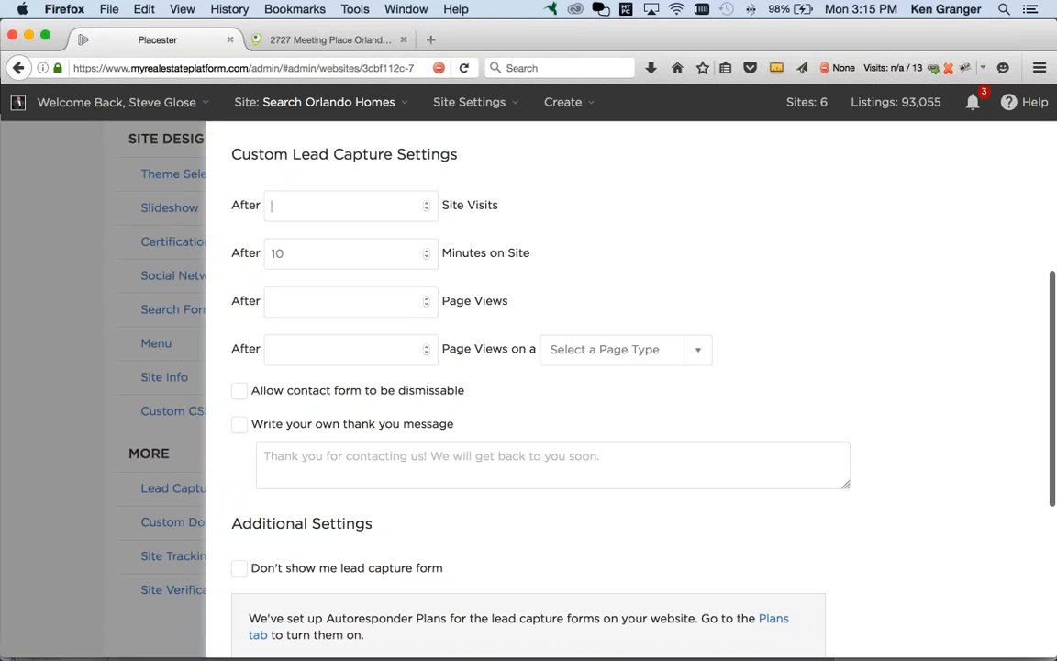
pyautogui.press('Tab')
pyautogui.press('BackSpace')
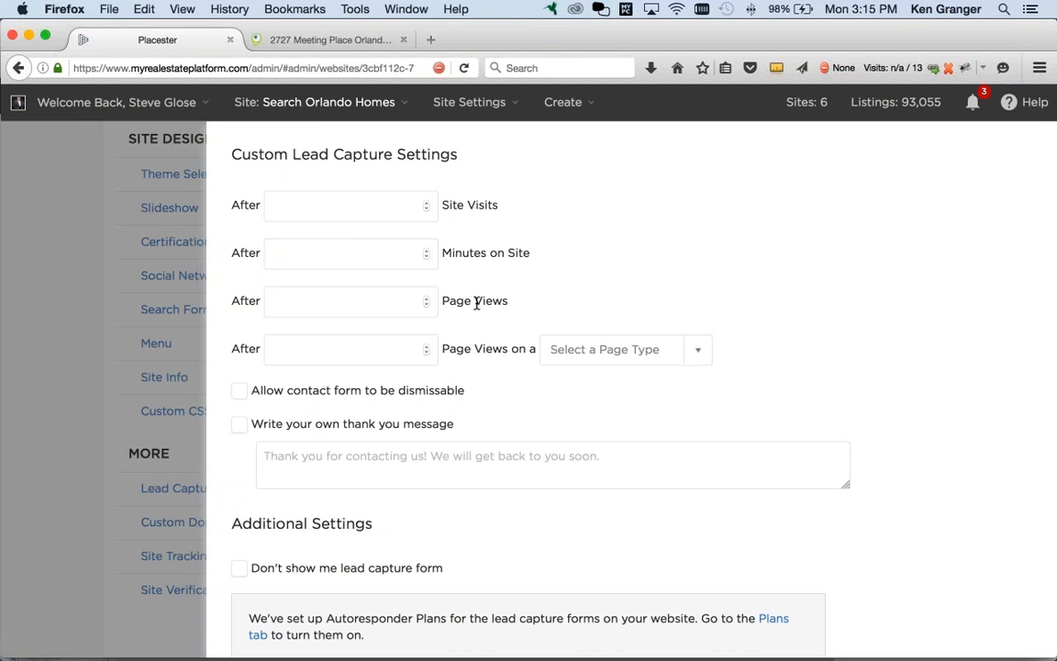
pyautogui.moveTo(447, 301); pyautogui.dragTo(496, 301)
# Step: Show the Page Views trigger's page types: Property Details, Property Search, Home Page, Blog Post
pyautogui.scroll(1, 531, 301)
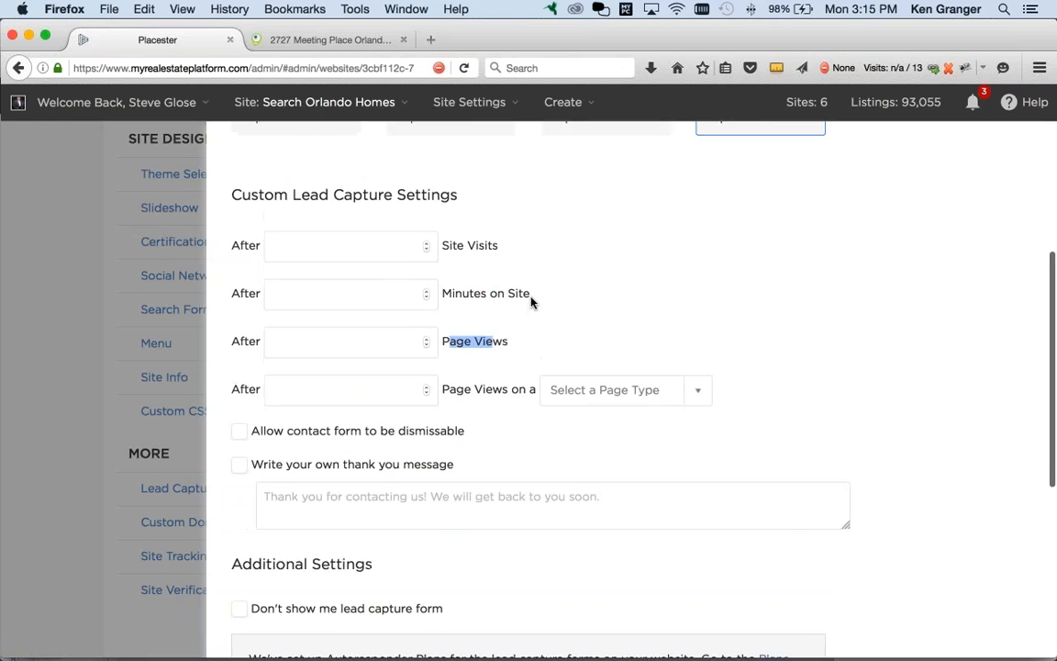
pyautogui.scroll(5, 531, 301)
pyautogui.moveTo(448, 344)
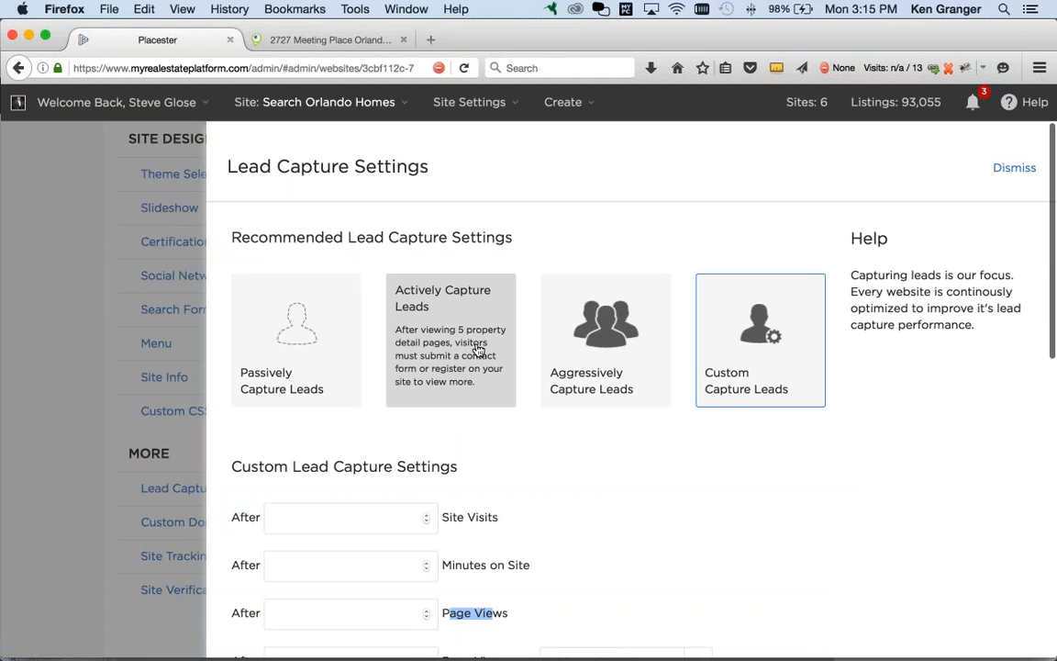
pyautogui.scroll(-3, 687, 512)
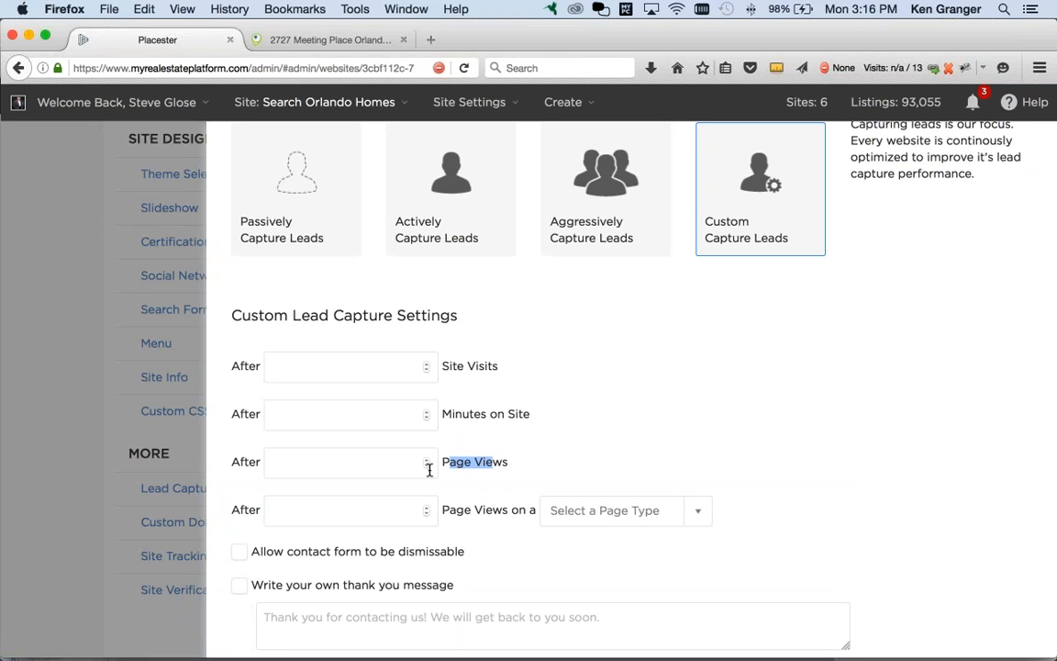
pyautogui.click(528, 469)
pyautogui.click(701, 516)
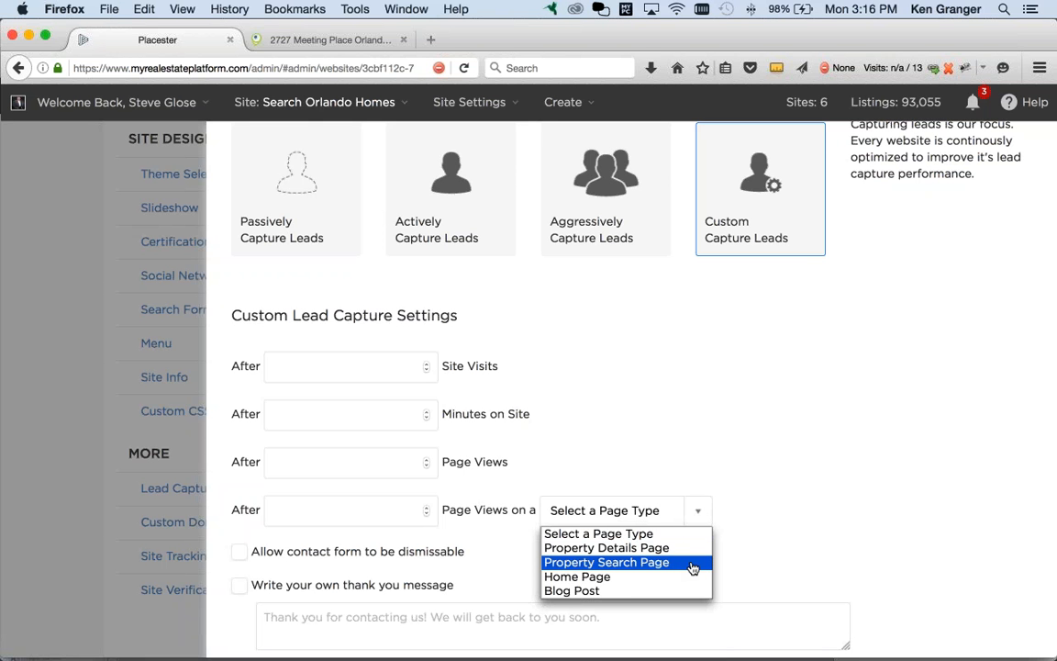
pyautogui.click(720, 411)
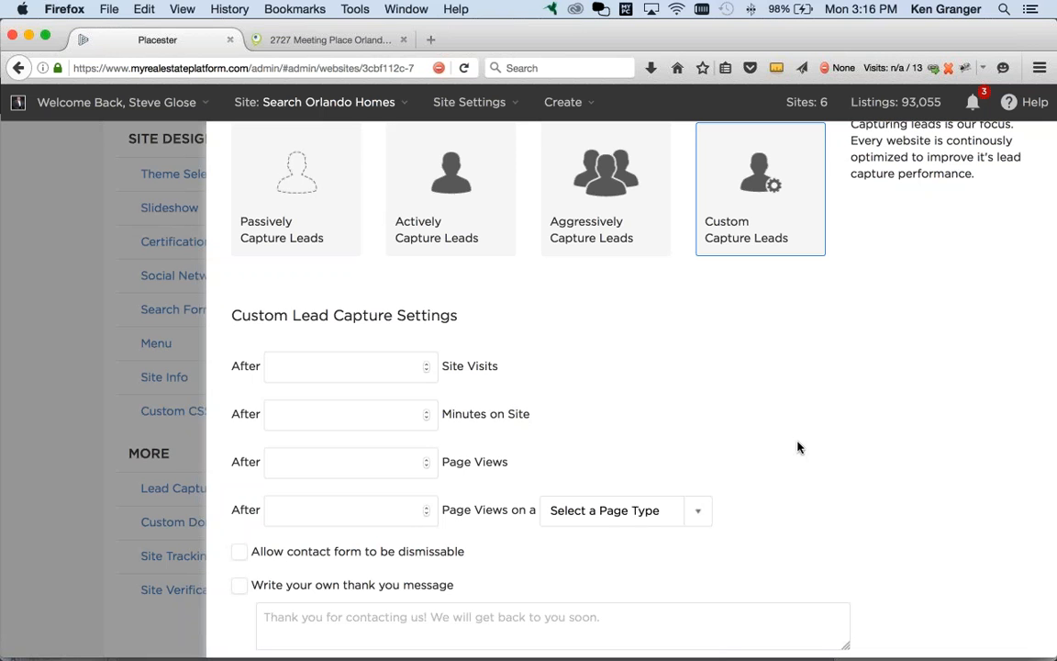
pyautogui.scroll(-1, 801, 463)
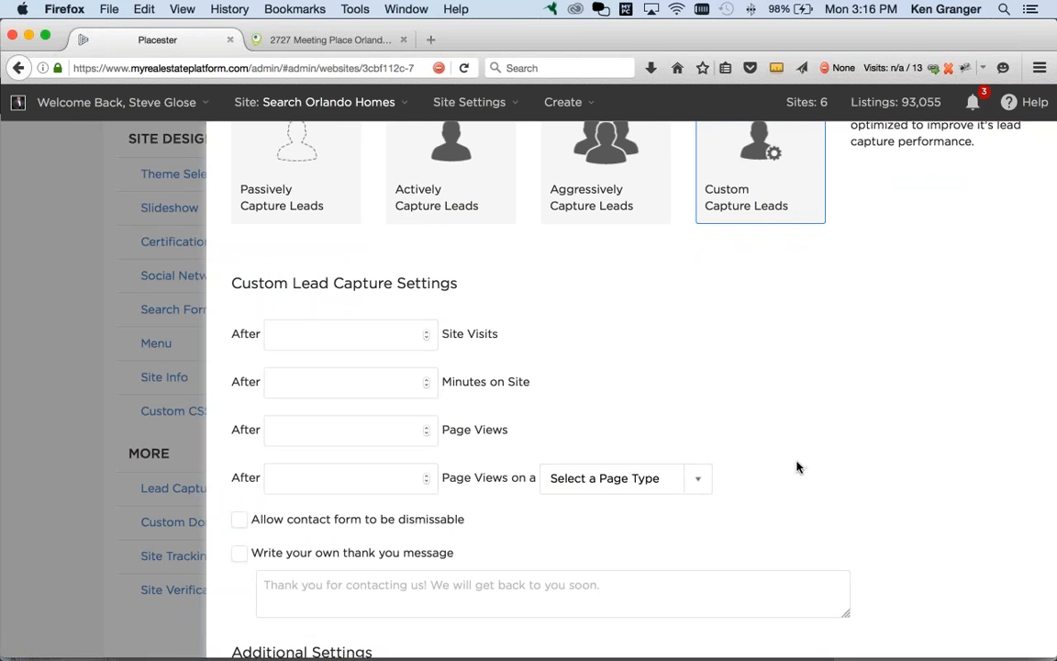
pyautogui.click(255, 520)
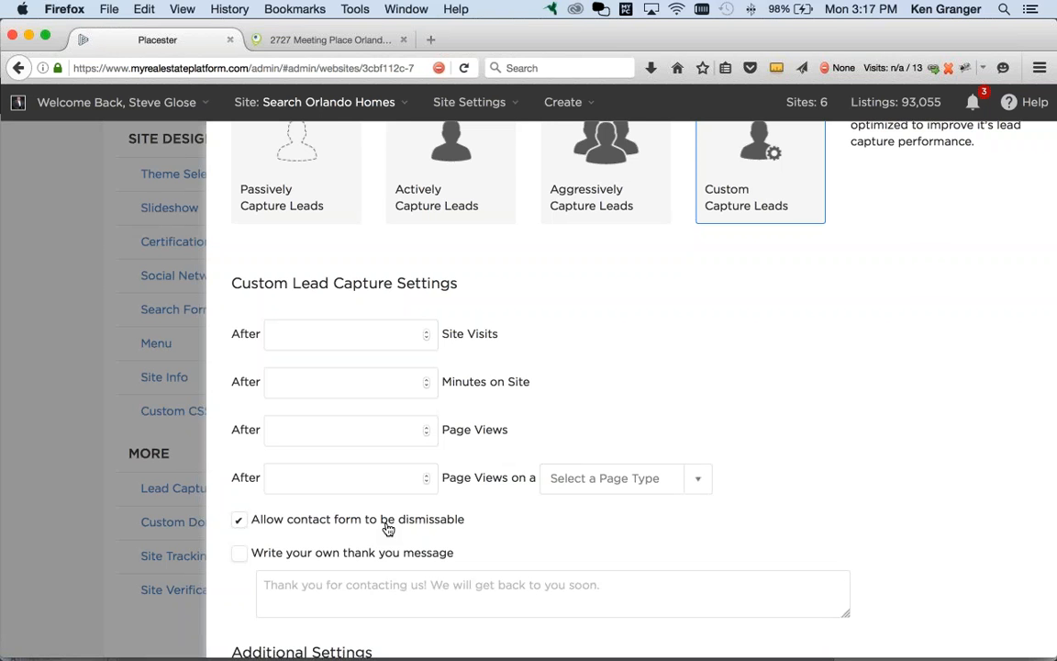
pyautogui.click(324, 521)
pyautogui.scroll(-4, 829, 513)
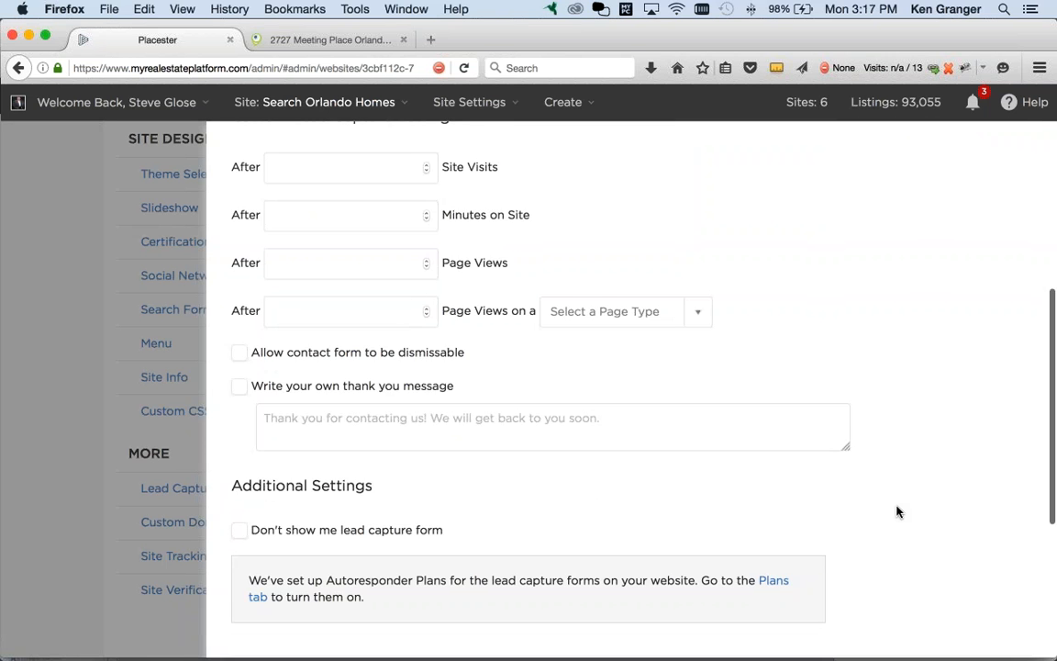
# Step: Scroll down to Lead Forwarding and Save, then switch to the Chrome window with the Keller Williams Site Settings
pyautogui.scroll(-4, 898, 512)
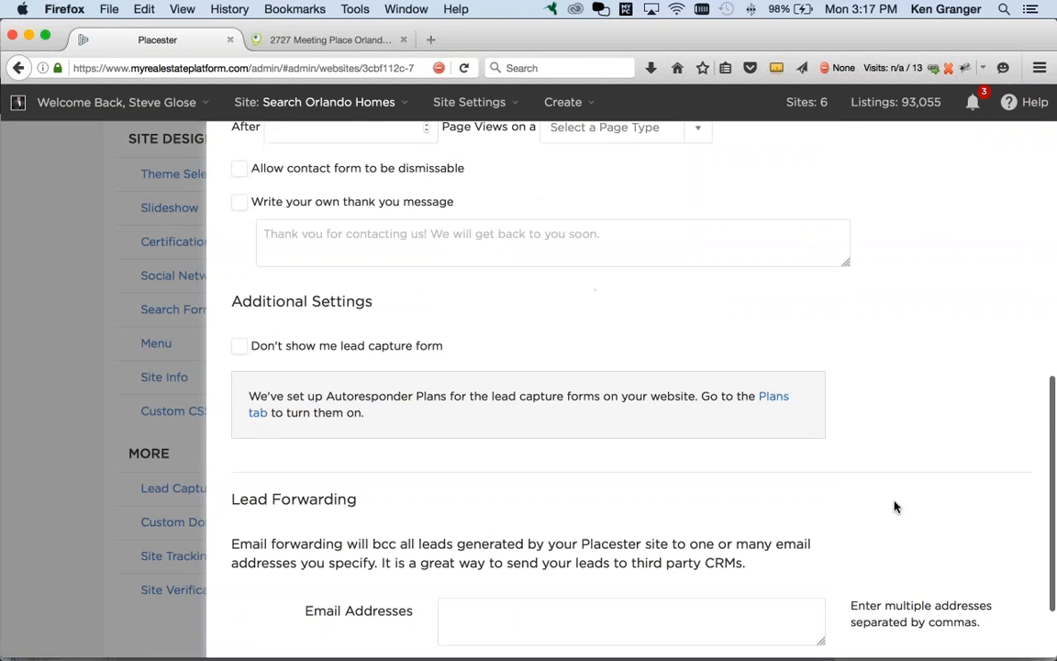
pyautogui.scroll(-2, 896, 506)
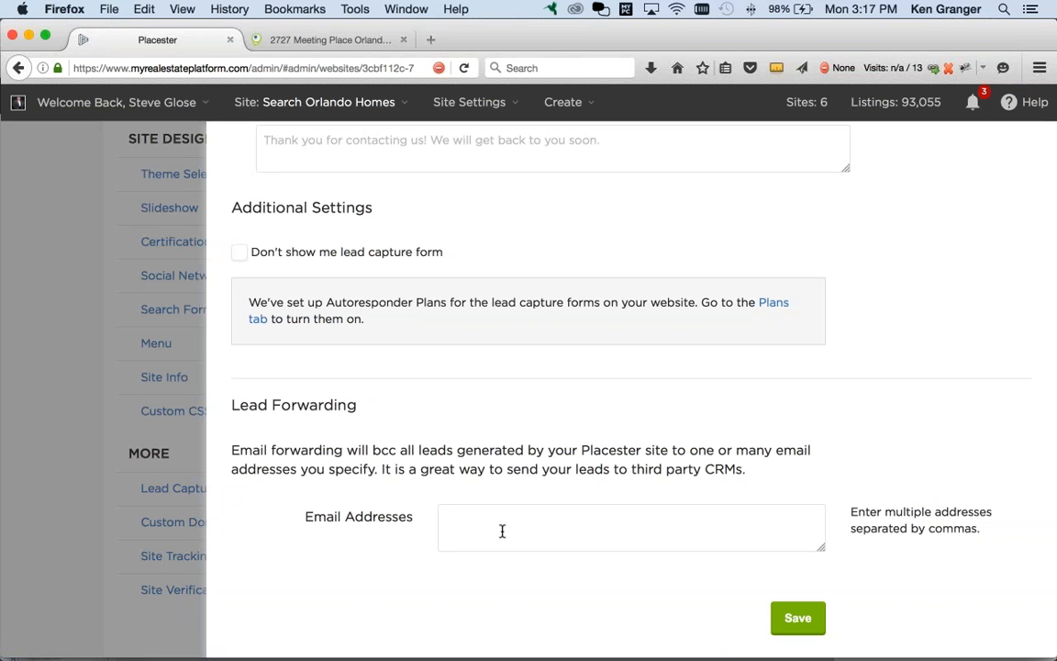
pyautogui.press('super+Tab')
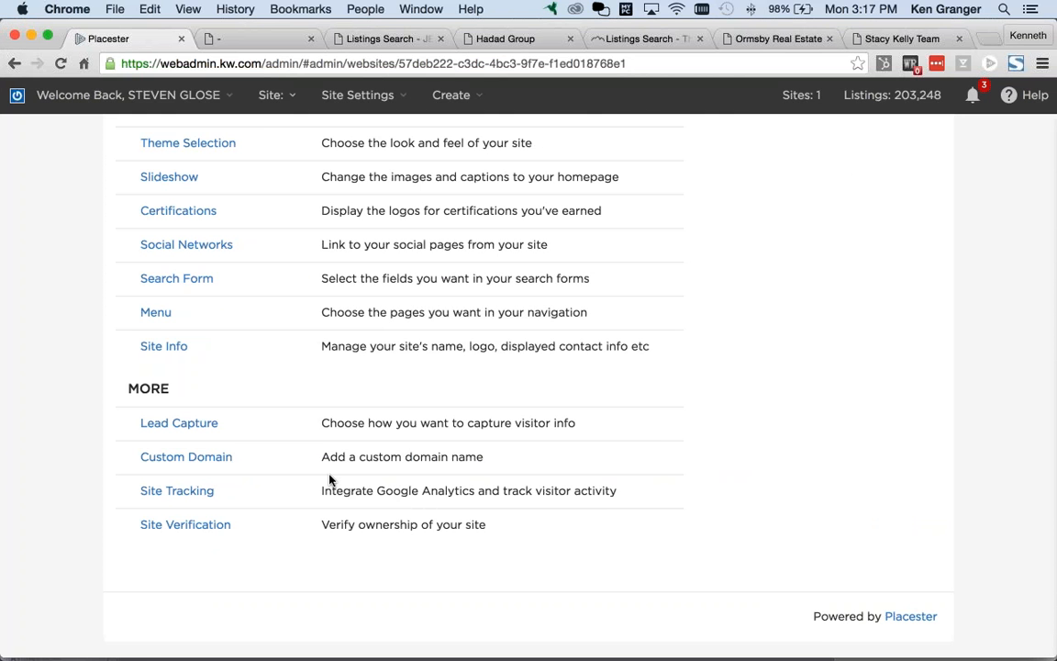
pyautogui.scroll(10, 331, 479)
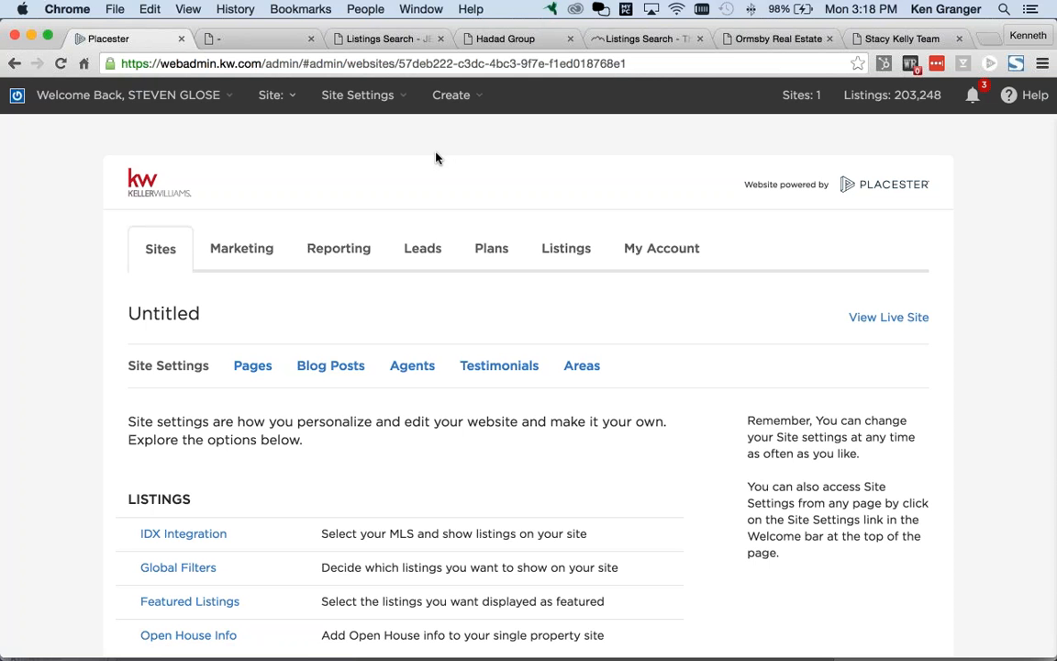
# Step: Open wufoo.com in a new Chrome tab
pyautogui.press('super+t')
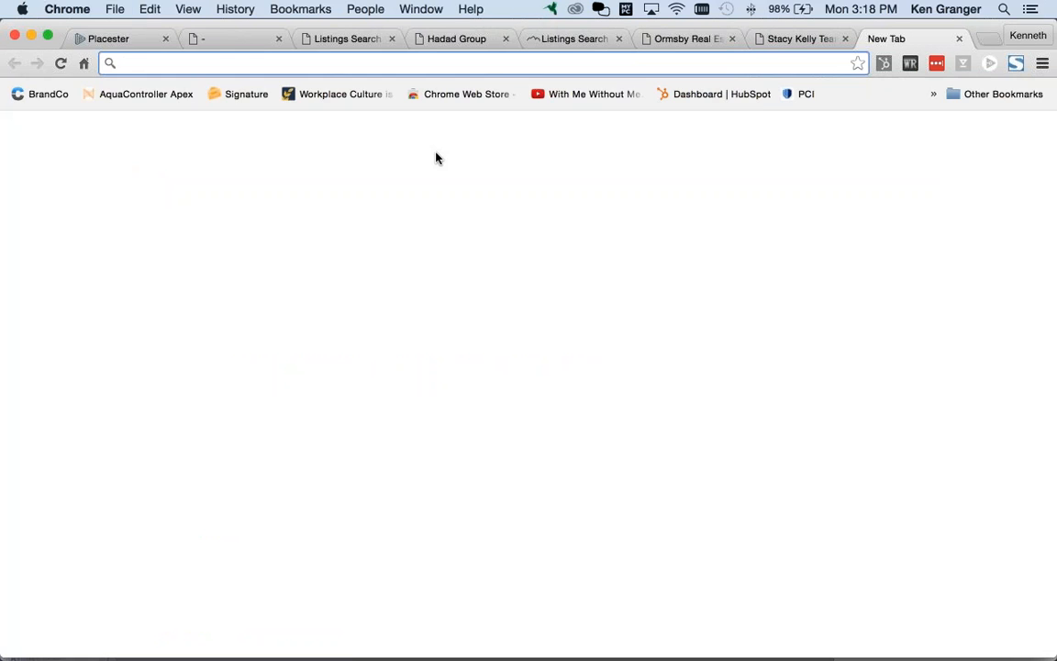
pyautogui.write('wufoo.')
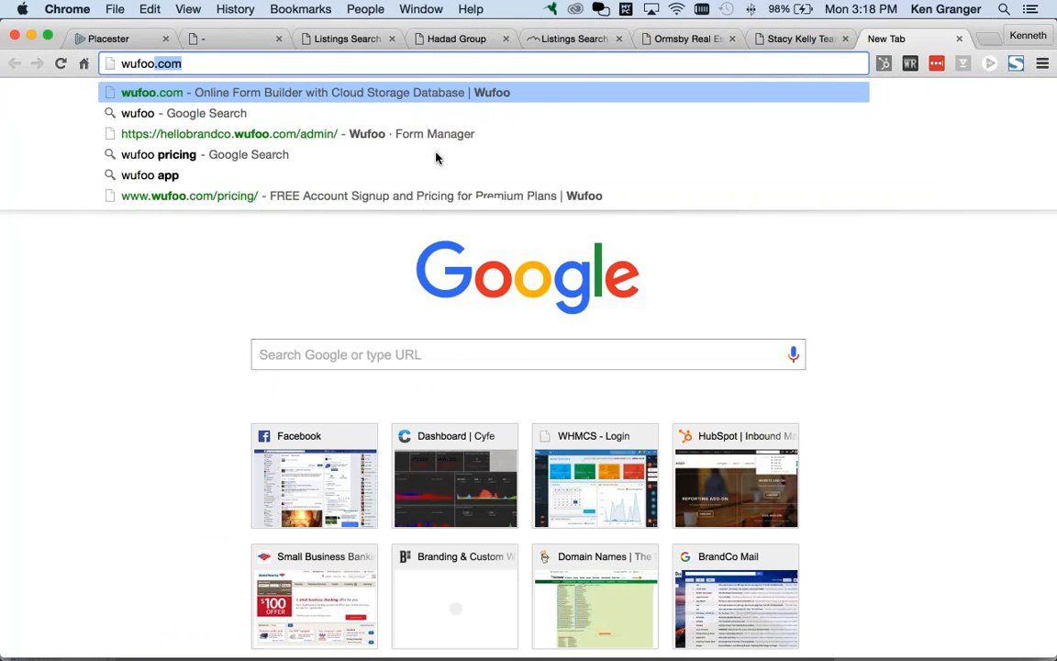
pyautogui.write('com')
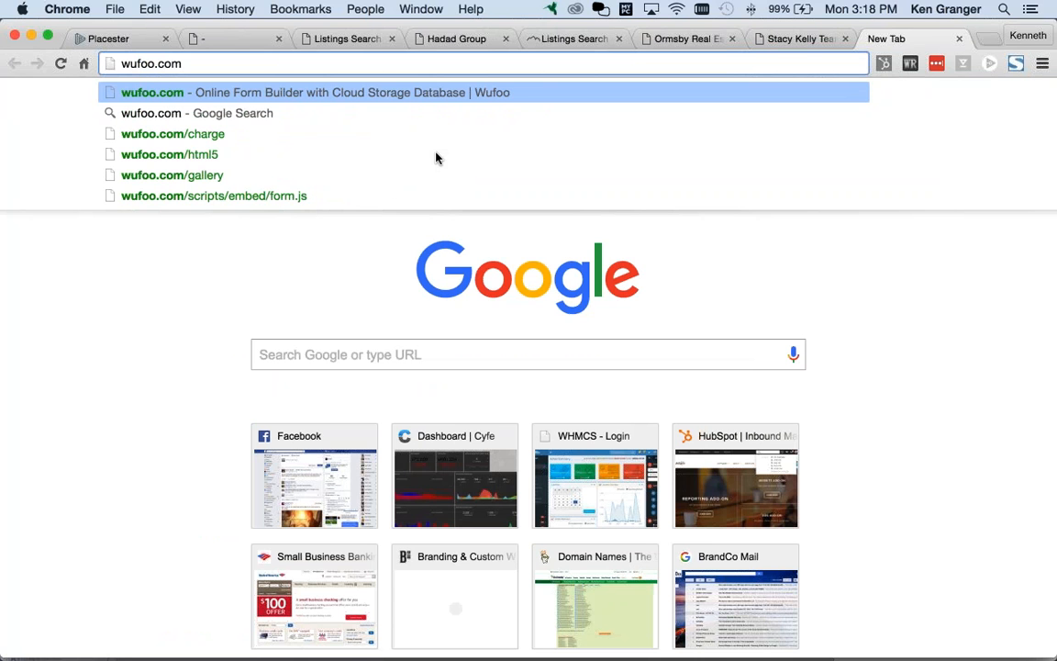
pyautogui.press('Return')
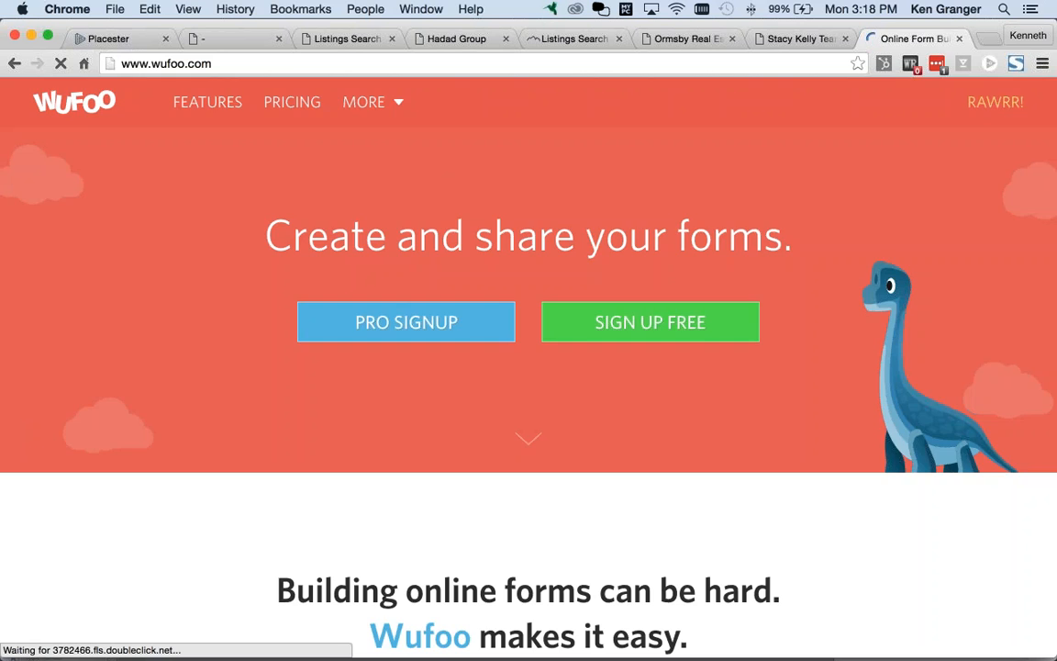
# Step: Log in to Wufoo with the saved credentials
pyautogui.click(996, 104)
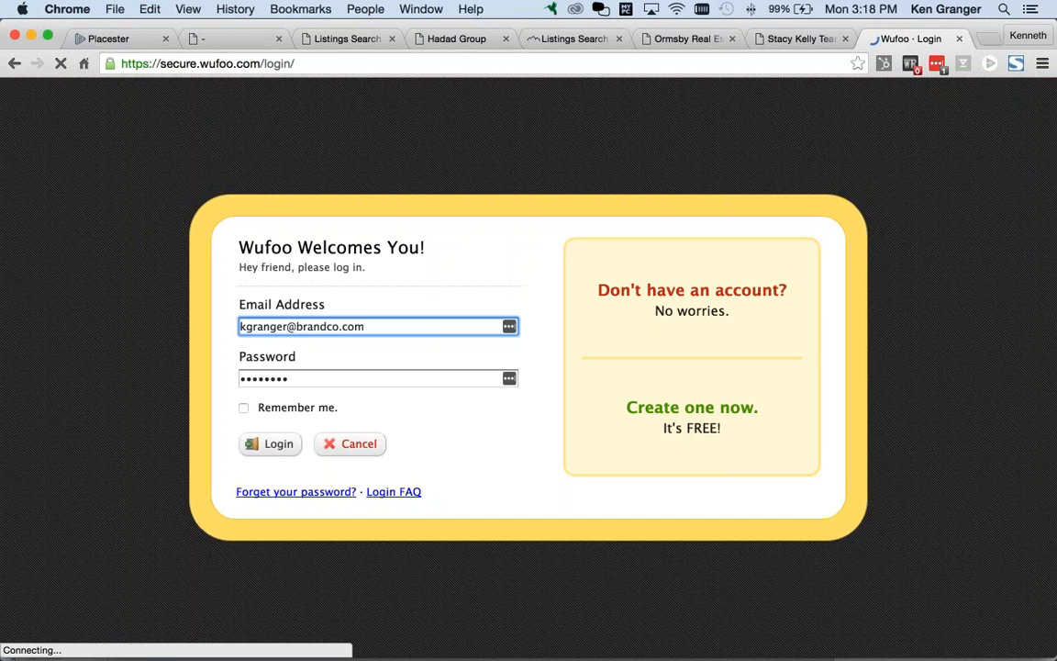
pyautogui.press('Return')
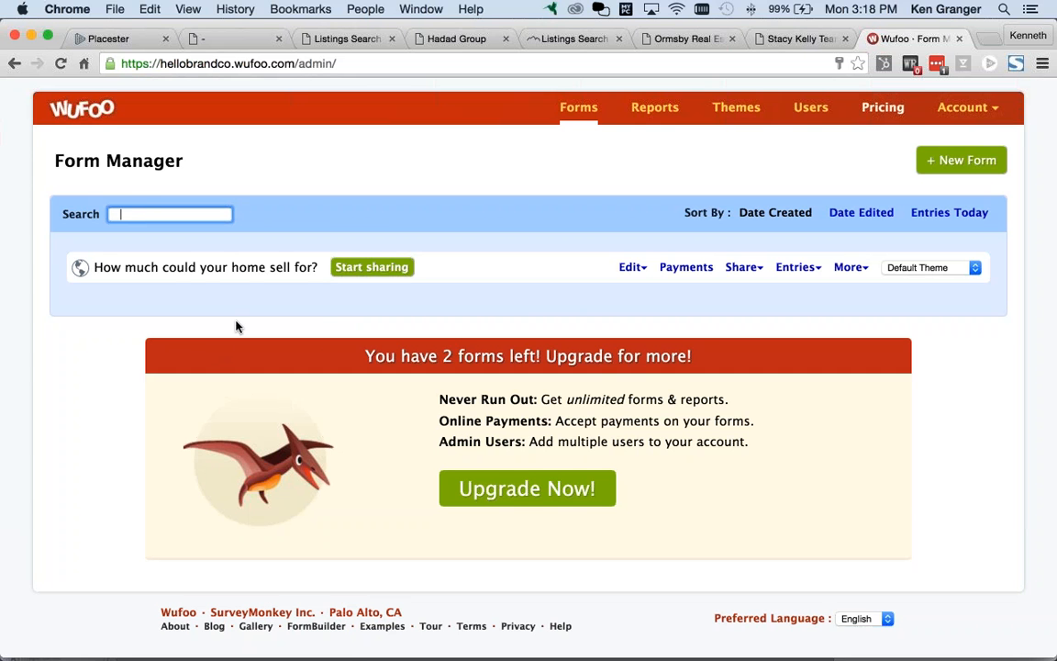
# Step: Open the 'How much could your home sell for?' form from the Form Manager
pyautogui.click(241, 272)
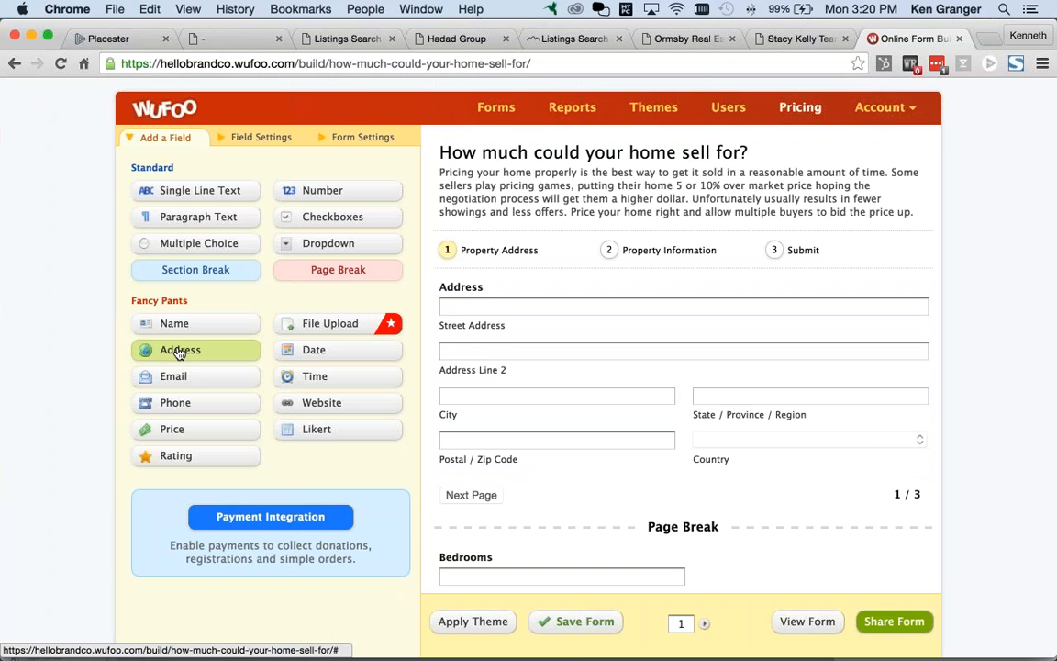
# Step: Look over the form's three pages in the builder, then go back to the Forms list
pyautogui.scroll(-2, 715, 421)
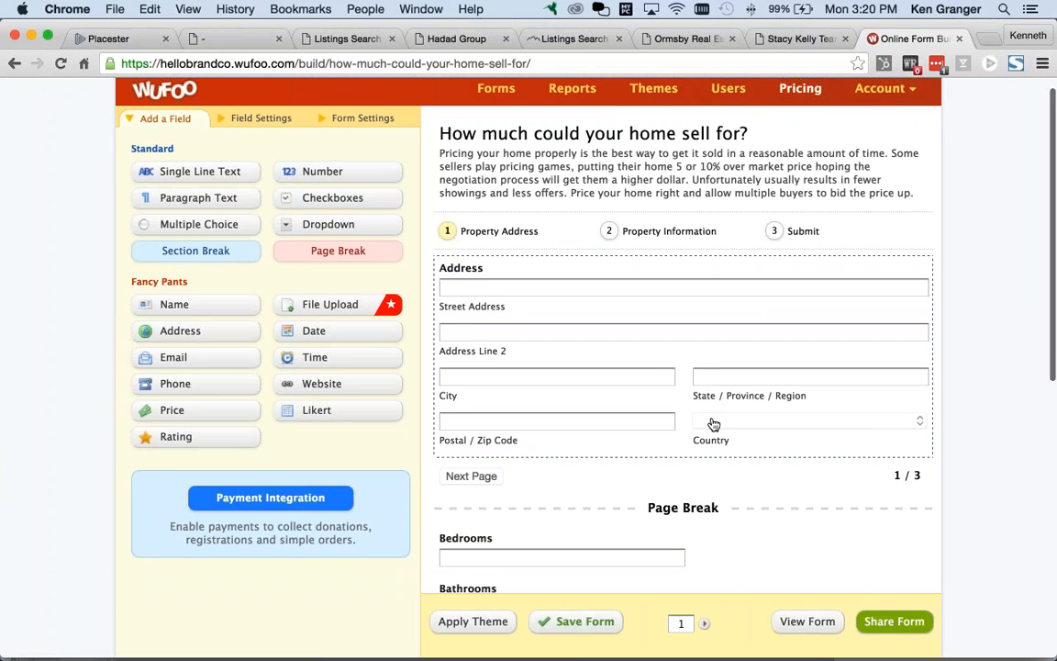
pyautogui.scroll(2, 632, 377)
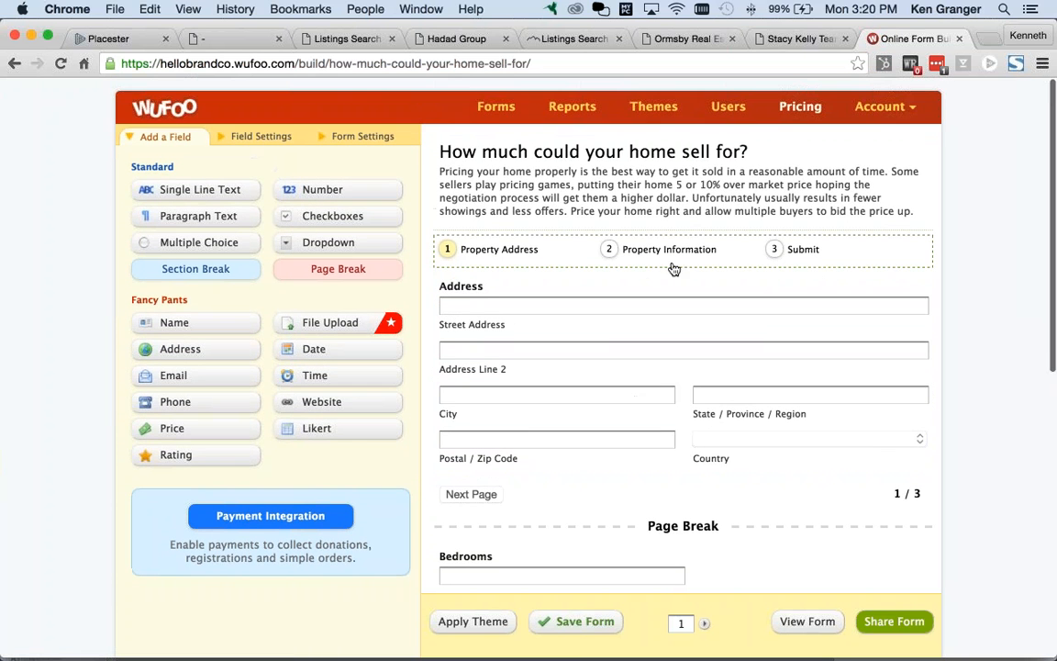
pyautogui.scroll(-3, 672, 271)
pyautogui.scroll(-2, 671, 276)
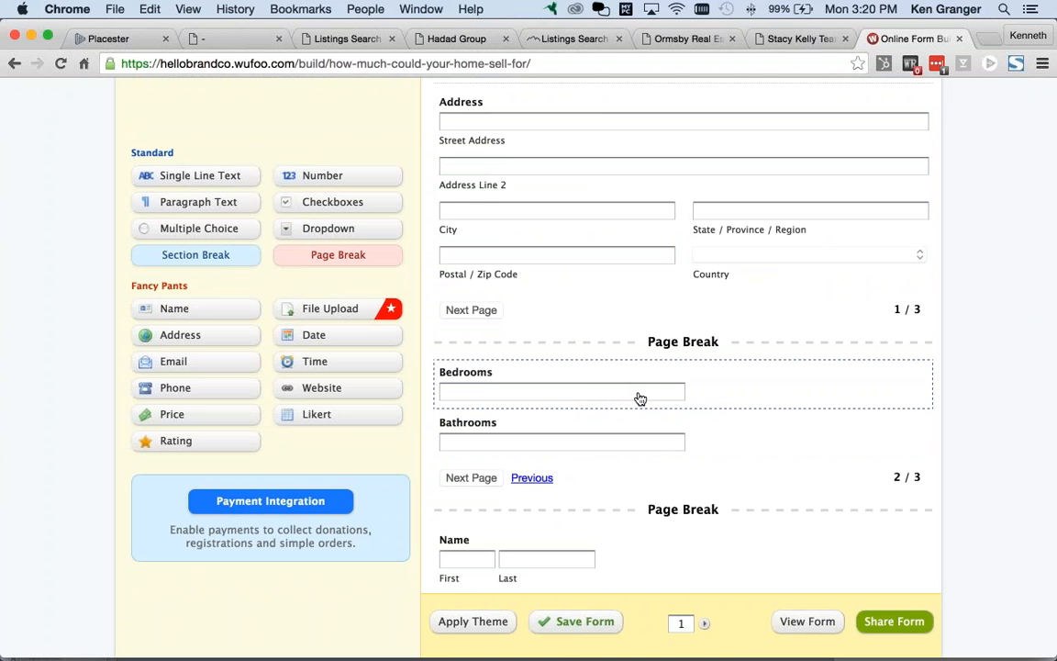
pyautogui.scroll(2, 641, 397)
pyautogui.moveTo(825, 168); pyautogui.dragTo(622, 167)
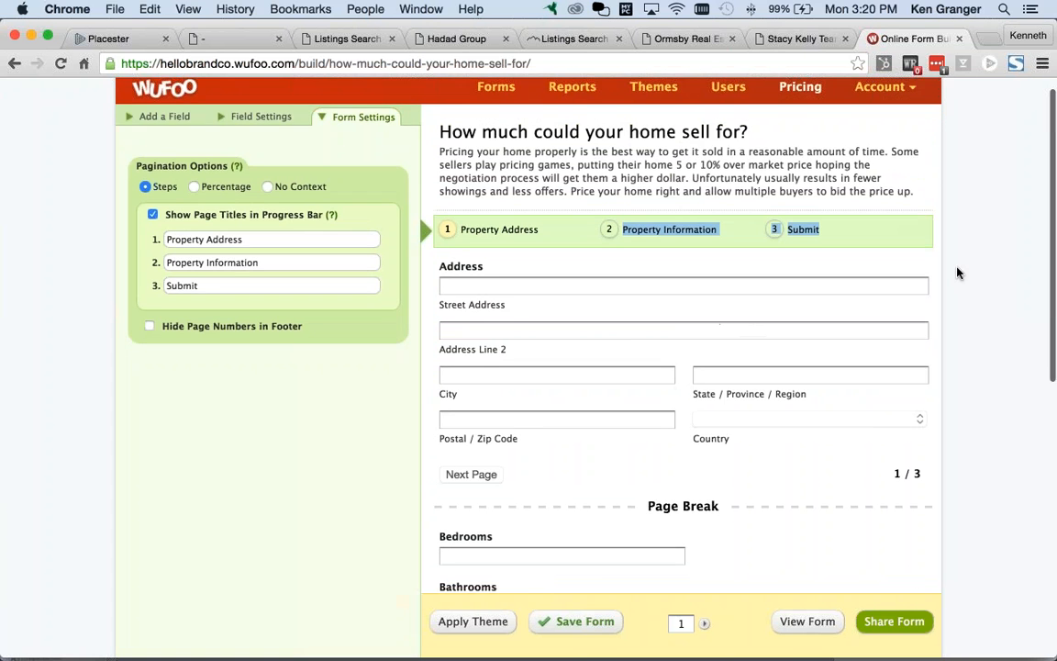
pyautogui.scroll(-5, 981, 368)
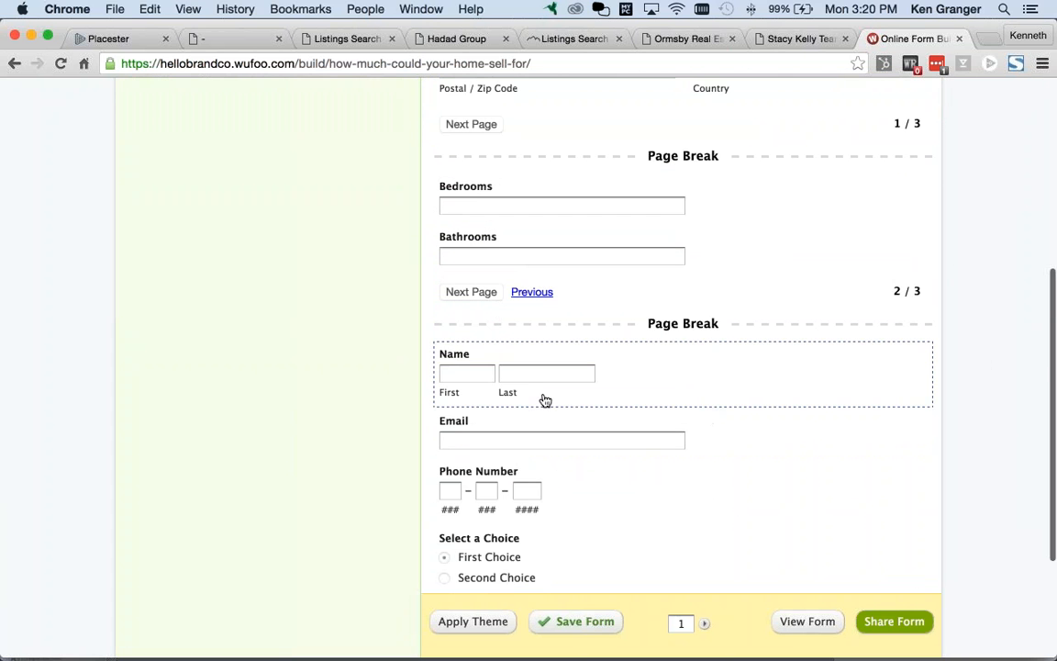
pyautogui.scroll(-1, 495, 376)
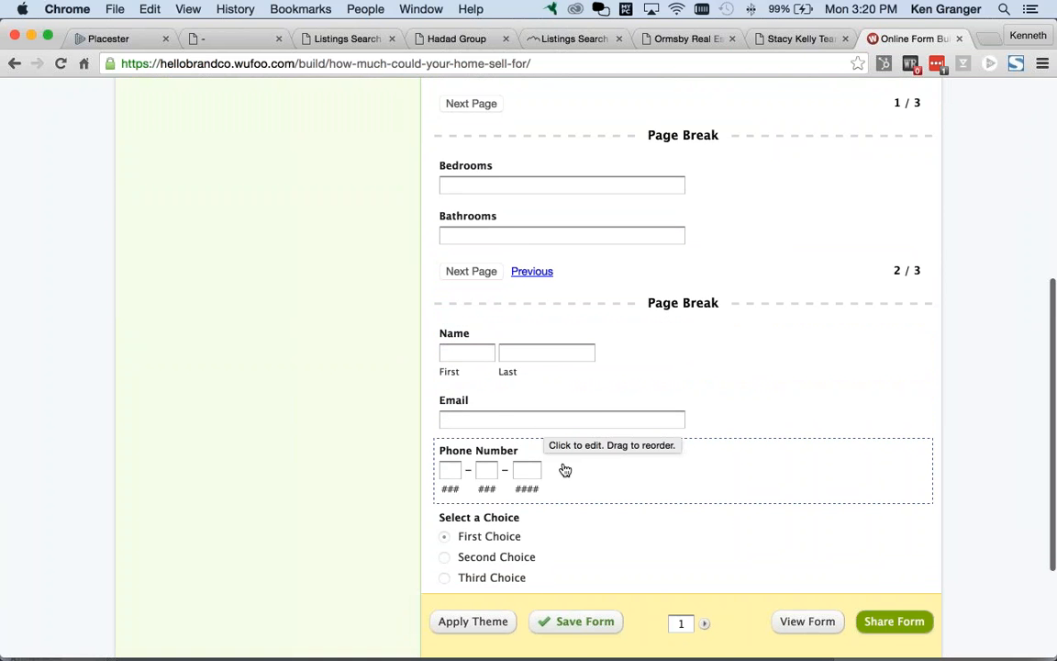
pyautogui.scroll(-1, 565, 463)
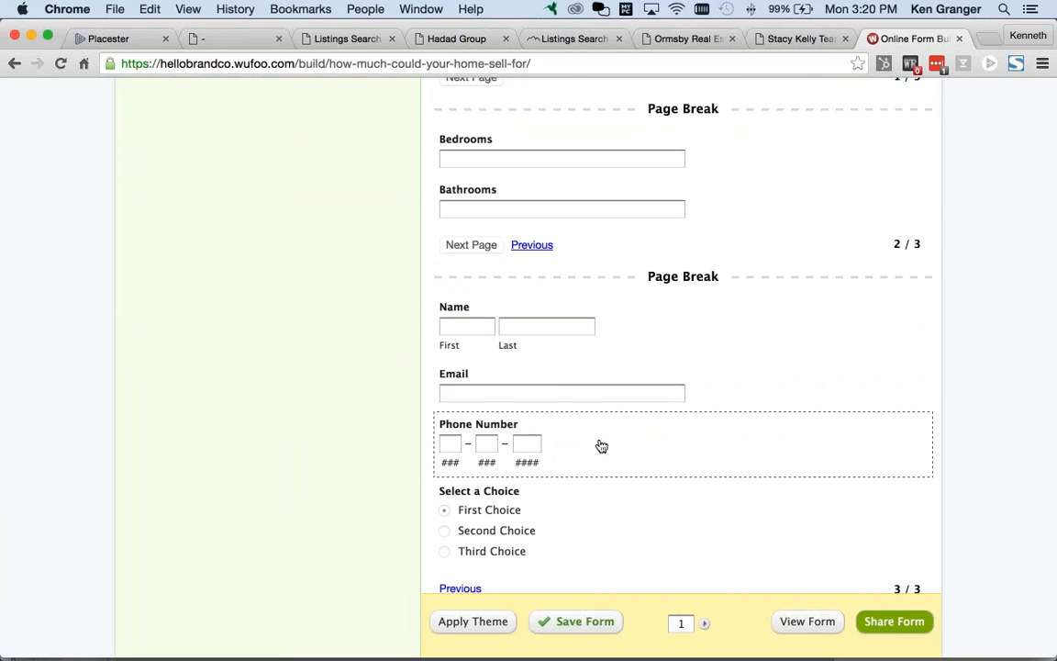
pyautogui.scroll(10, 732, 453)
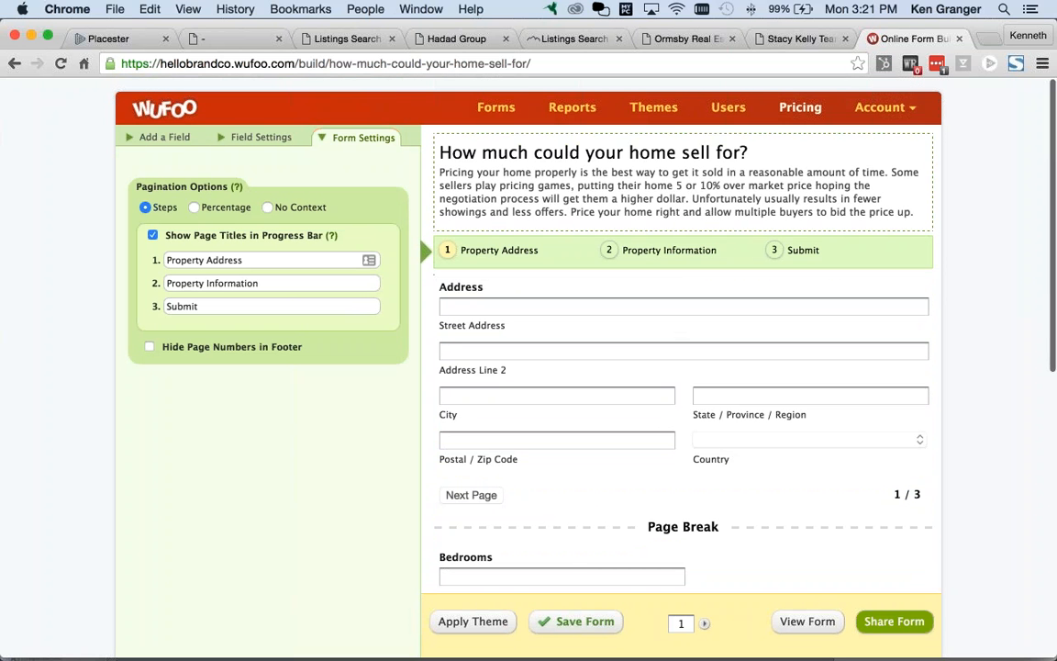
pyautogui.click(497, 111)
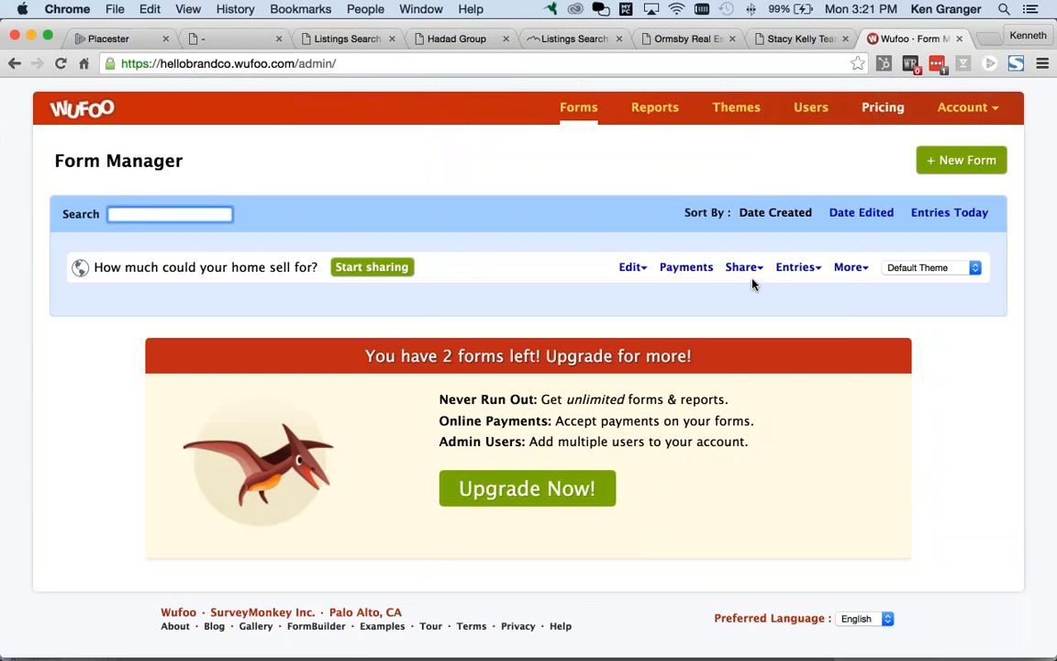
# Step: Open the form's Share page and select the JavaScript embed code
pyautogui.moveTo(748, 275)
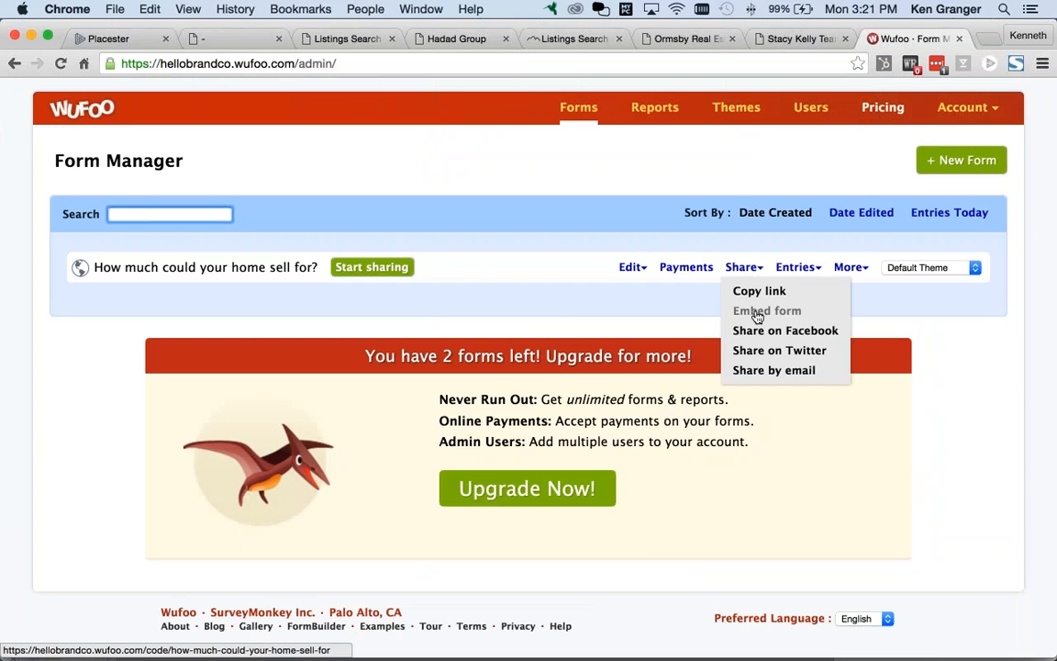
pyautogui.click(757, 312)
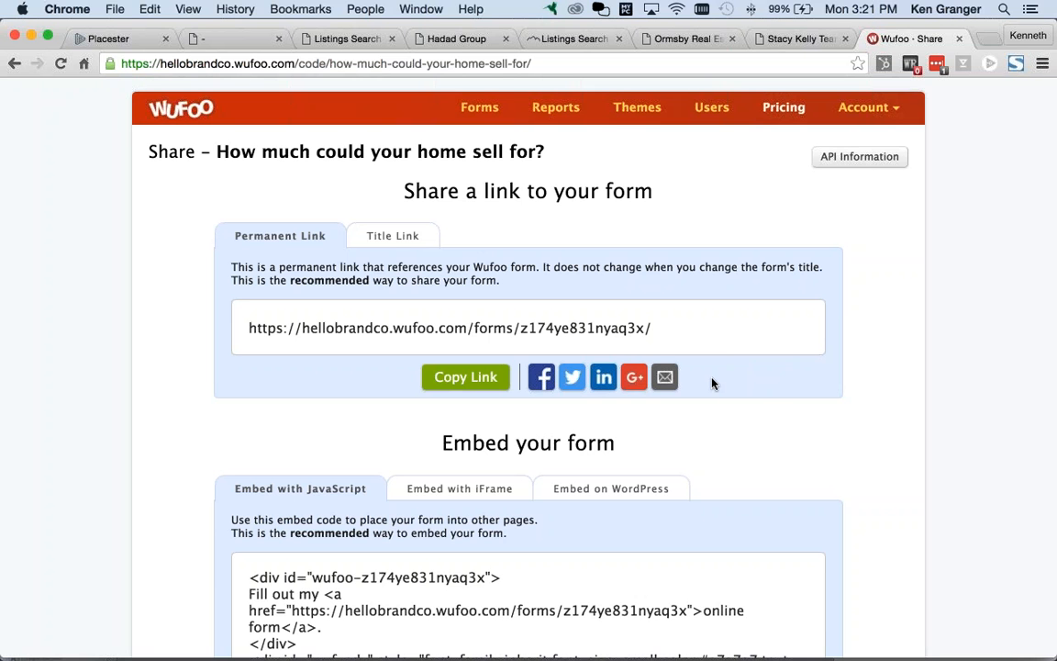
pyautogui.scroll(-3, 778, 409)
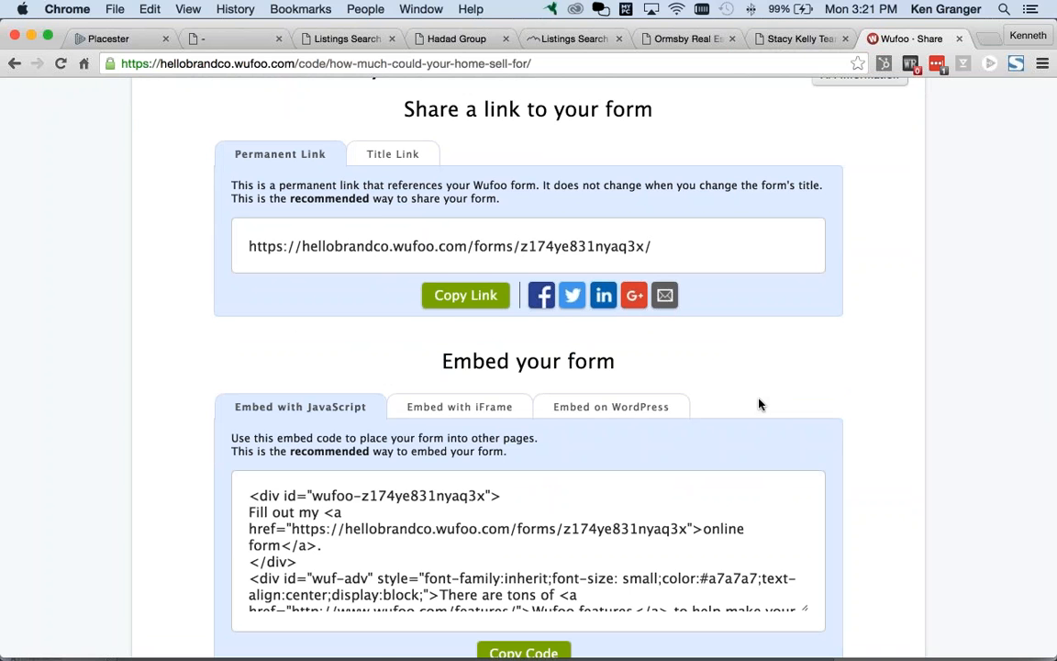
pyautogui.scroll(-3, 810, 398)
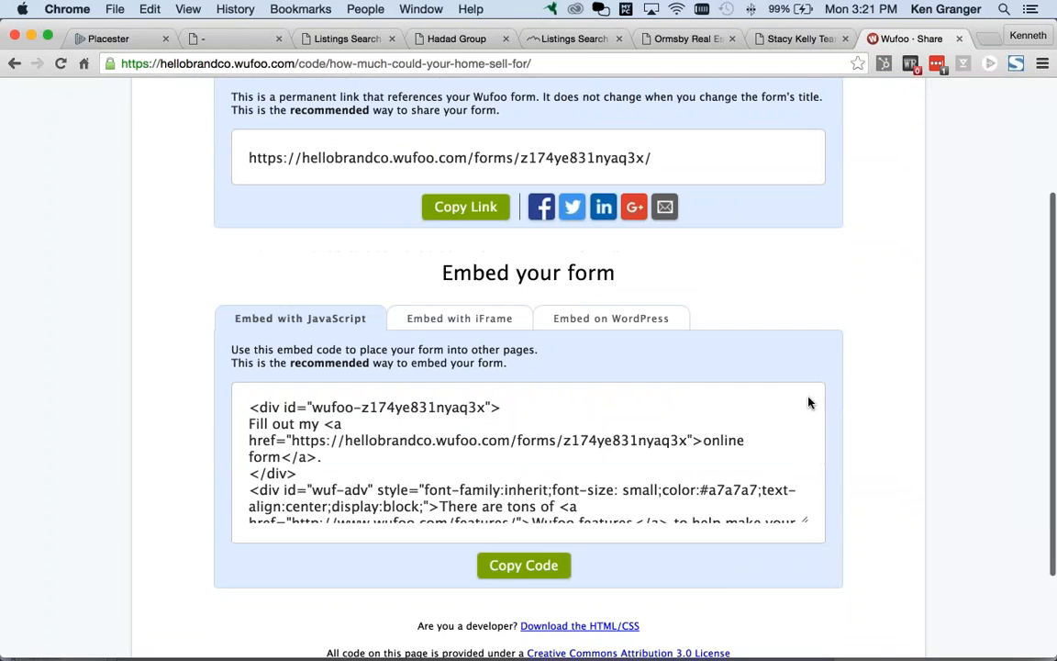
pyautogui.click(808, 398)
pyautogui.click(670, 393)
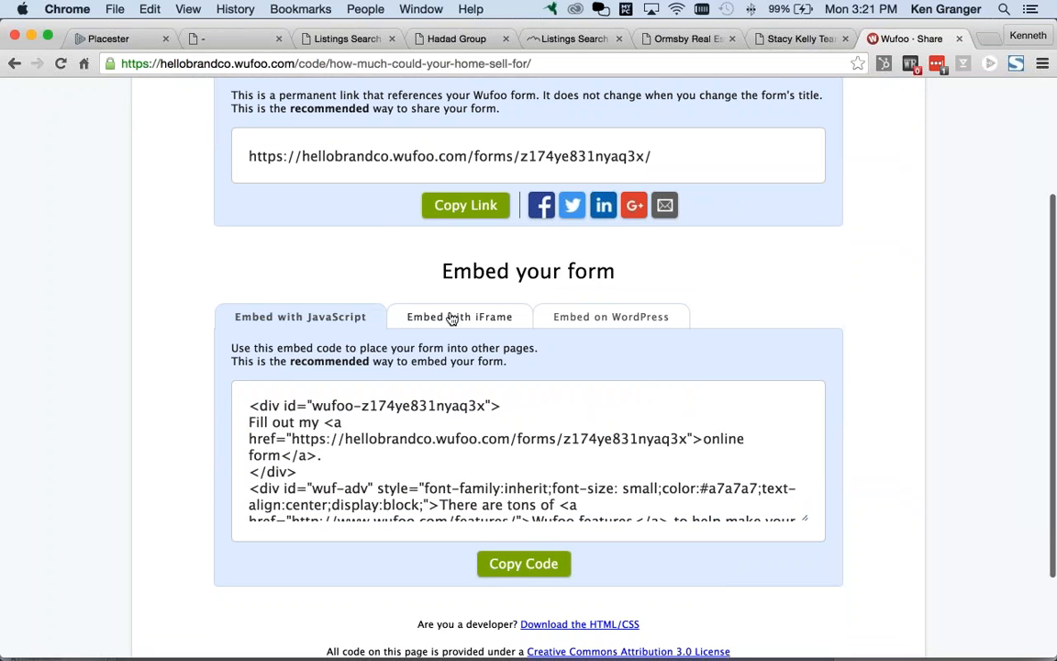
pyautogui.click(321, 313)
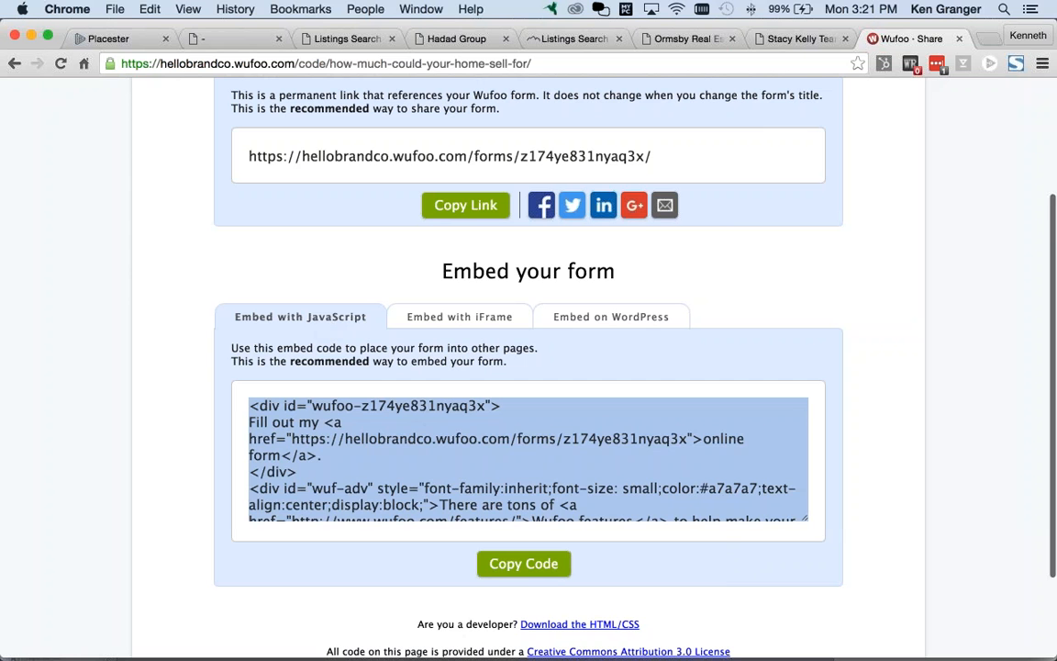
# Step: Switch to the iFrame embed code, select all of it and copy it
pyautogui.click(339, 413)
pyautogui.click(445, 320)
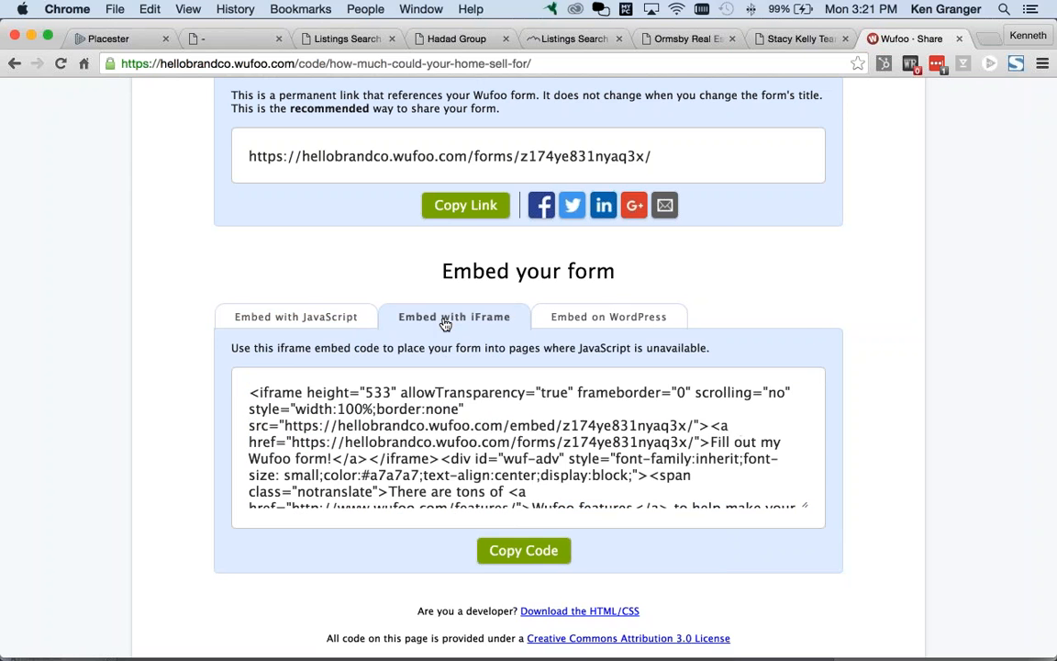
pyautogui.click(455, 396)
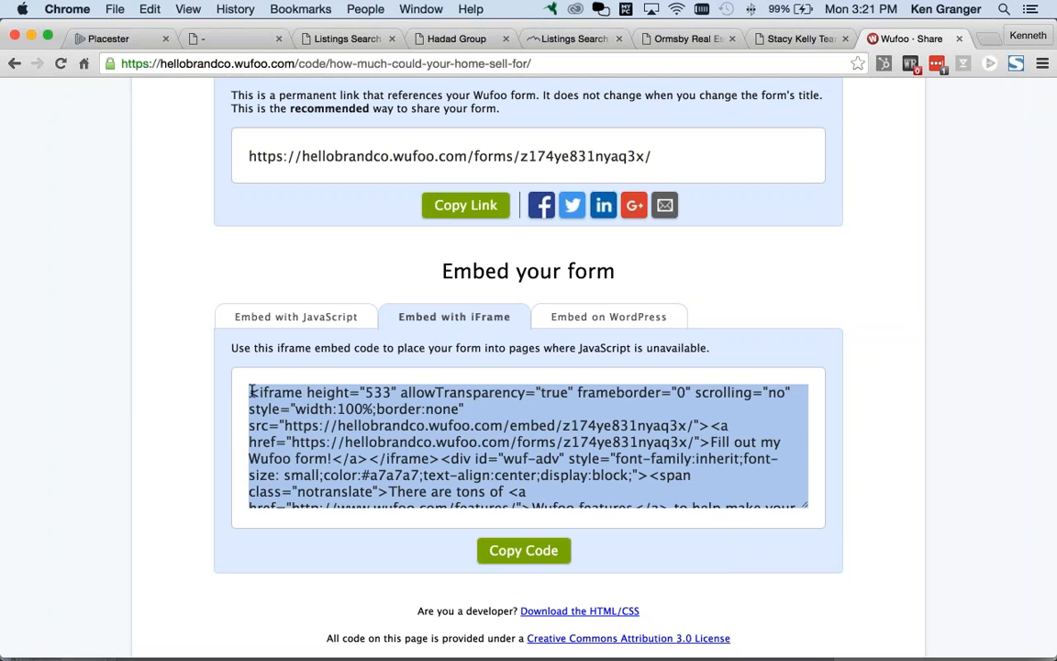
pyautogui.scroll(-1, 540, 478)
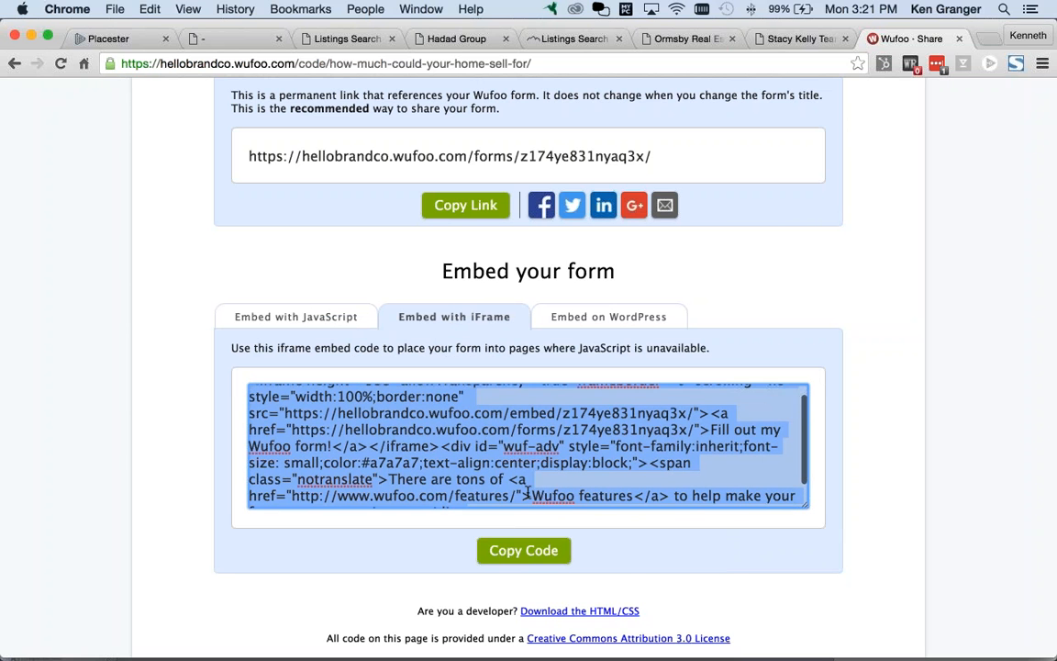
pyautogui.scroll(-3, 540, 478)
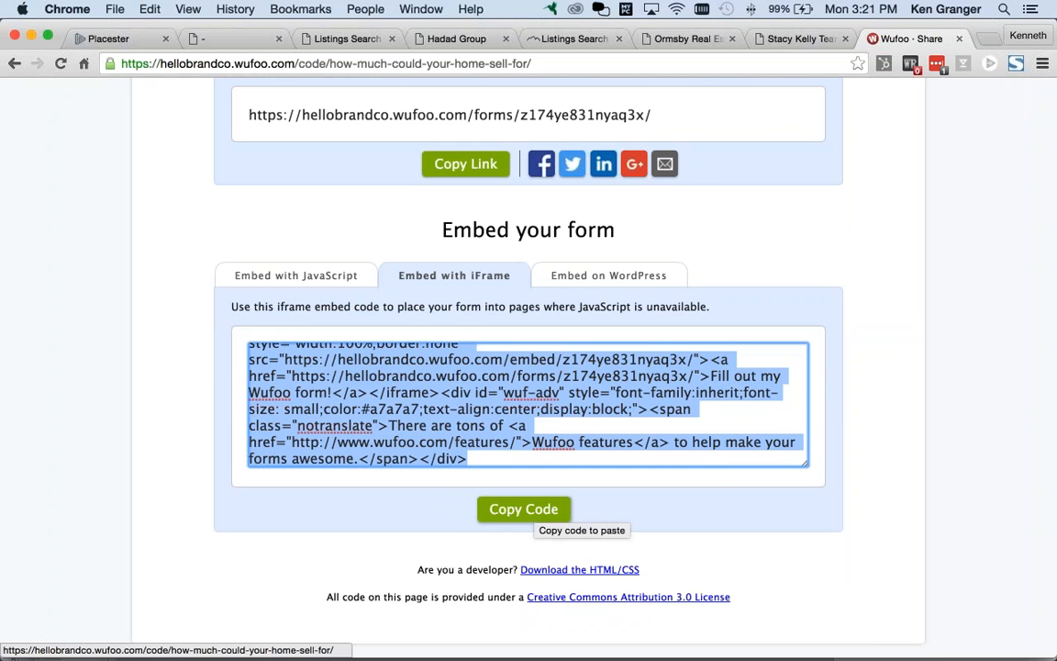
pyautogui.click(540, 510)
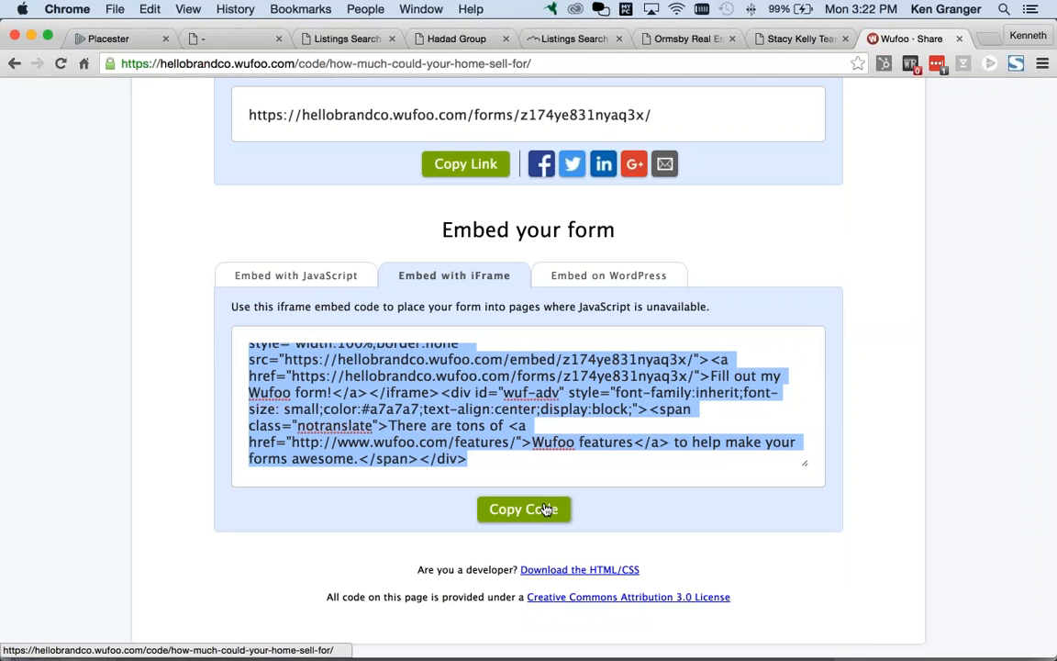
# Step: In Firefox, leave the site settings panel without saving and show the Pages list
pyautogui.press('super+Tab')
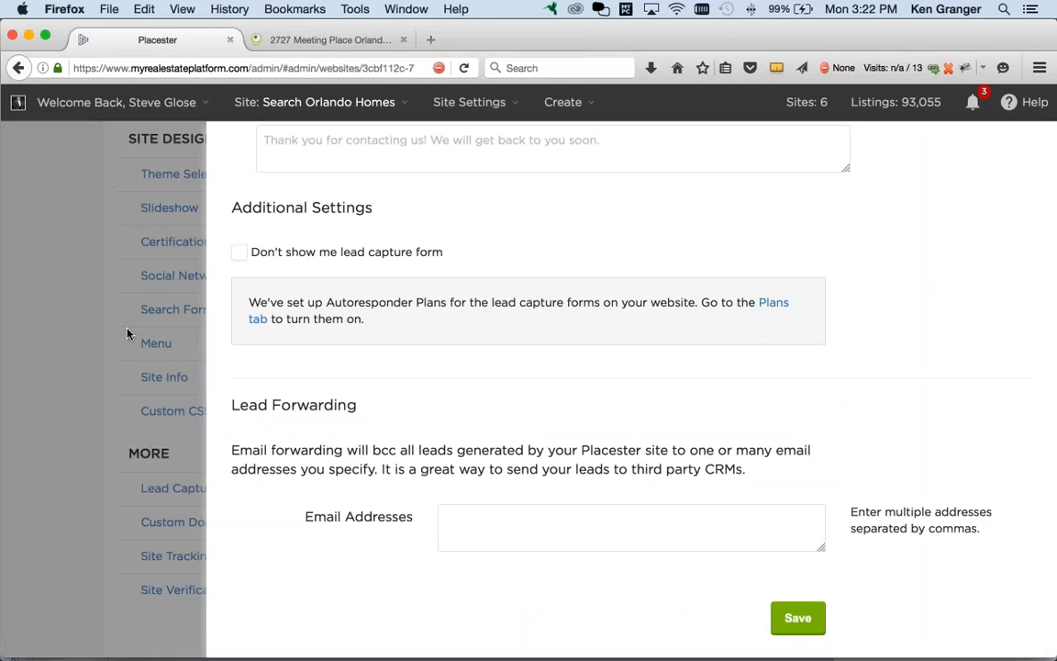
pyautogui.click(119, 295)
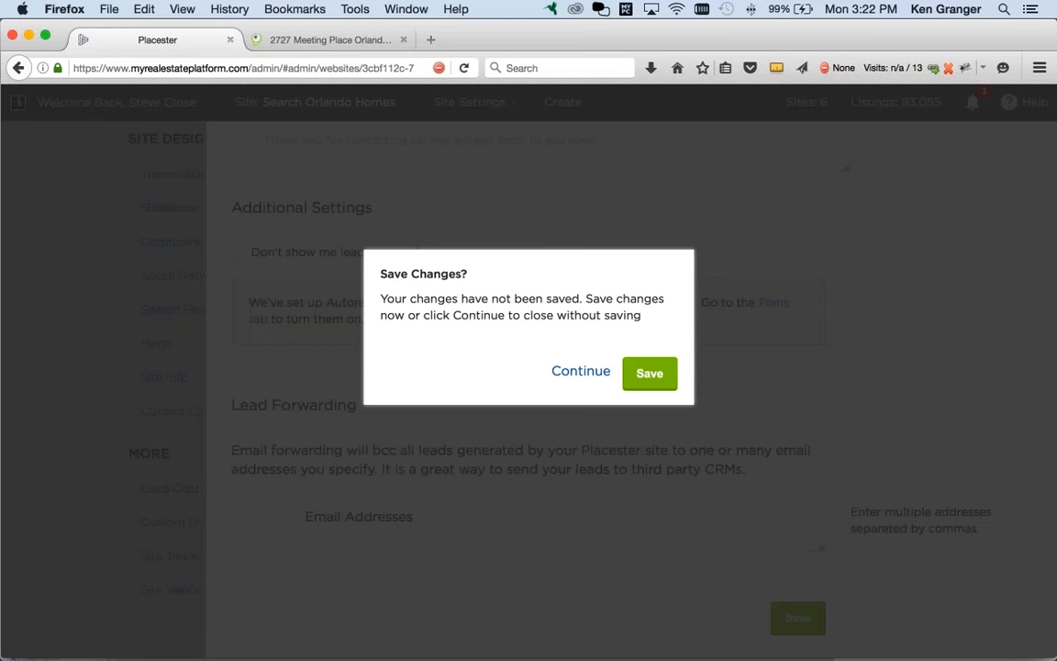
pyautogui.click(581, 372)
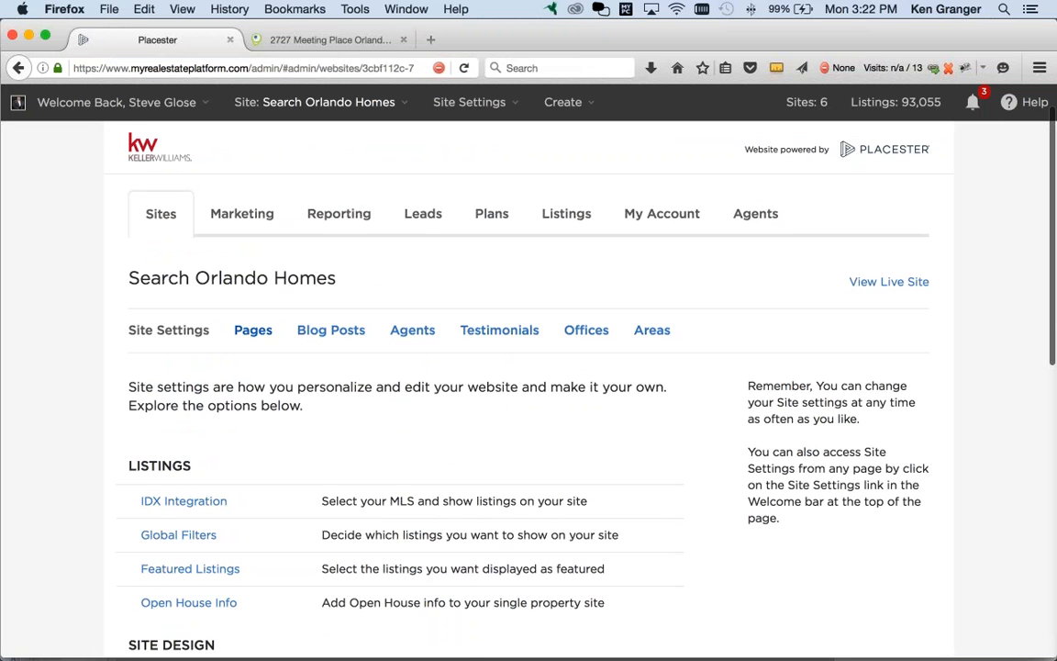
pyautogui.click(255, 332)
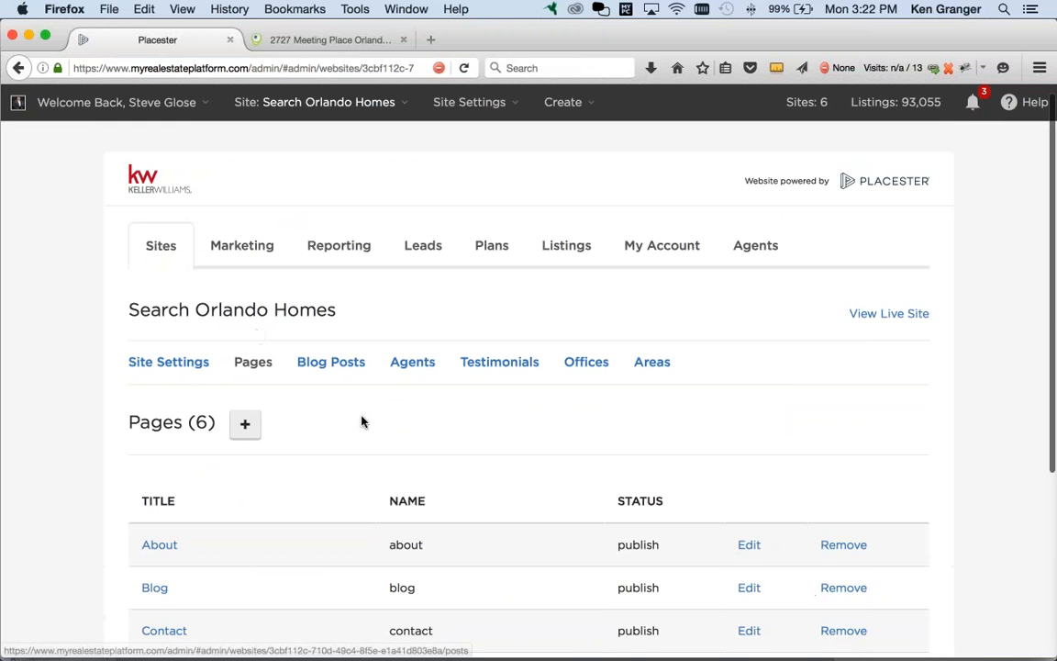
pyautogui.scroll(-3, 361, 420)
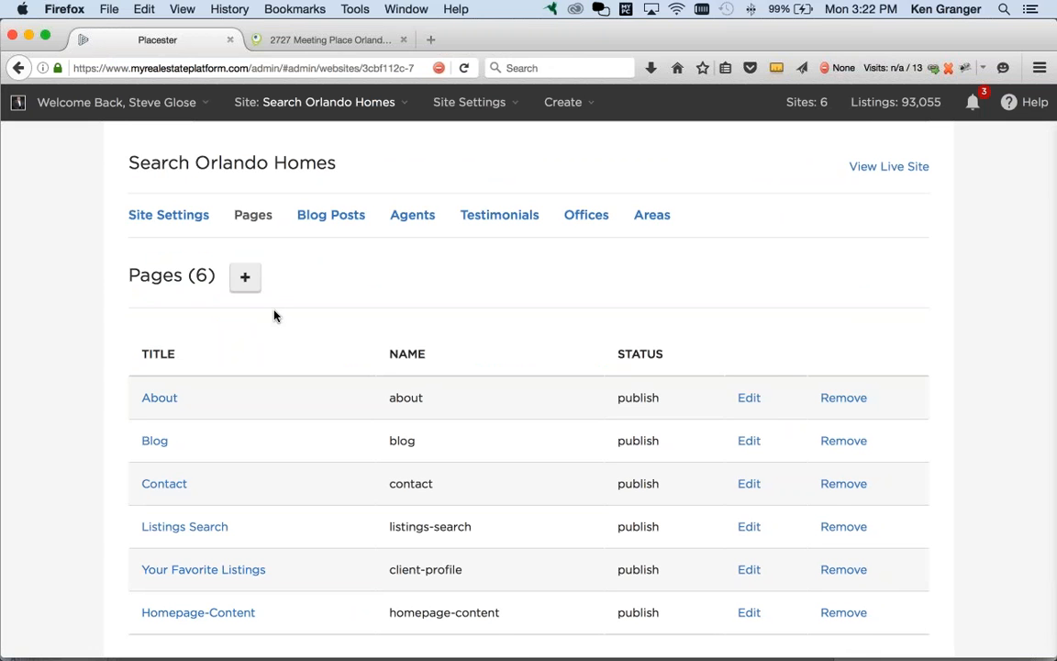
# Step: Create a new page titled 'Home Value'
pyautogui.click(245, 277)
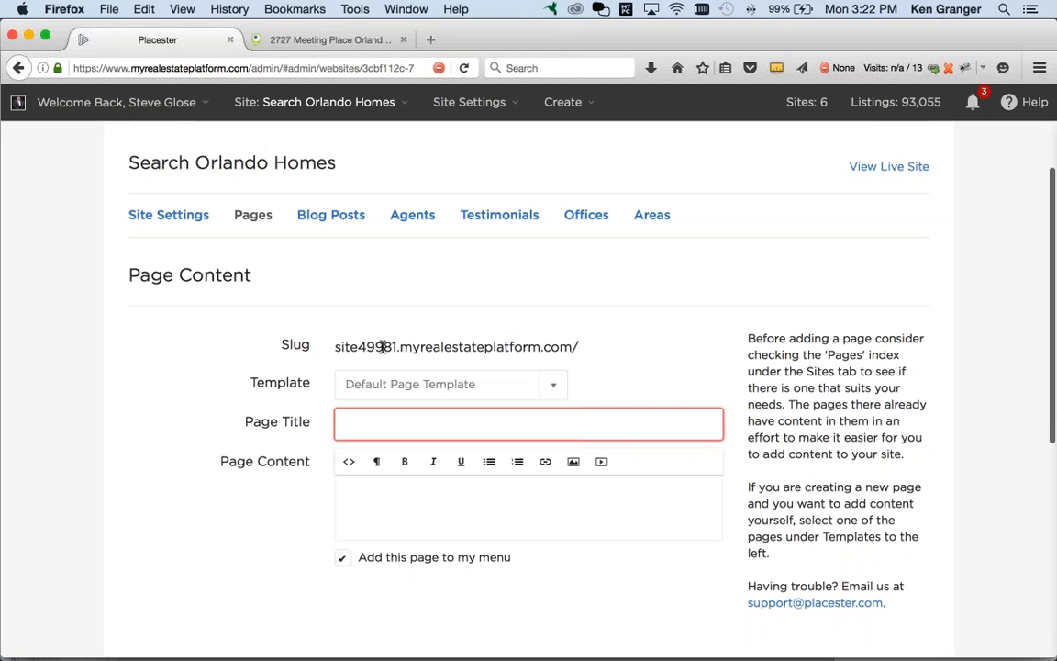
pyautogui.click(427, 426)
pyautogui.write('W')
pyautogui.press('BackSpace')
pyautogui.write('Home ')
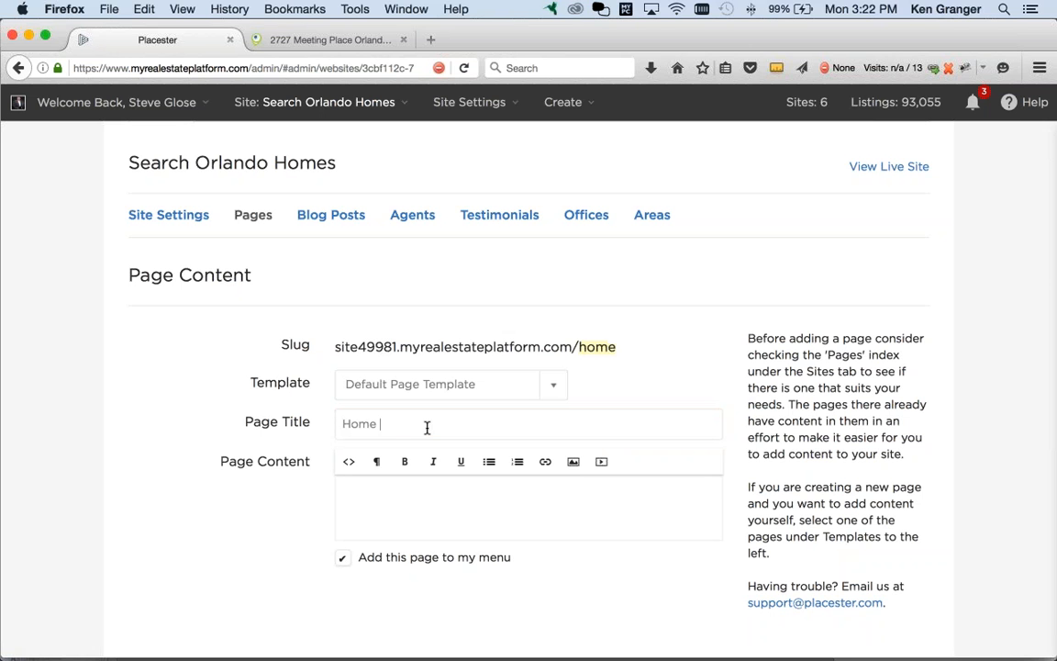
pyautogui.write('Value')
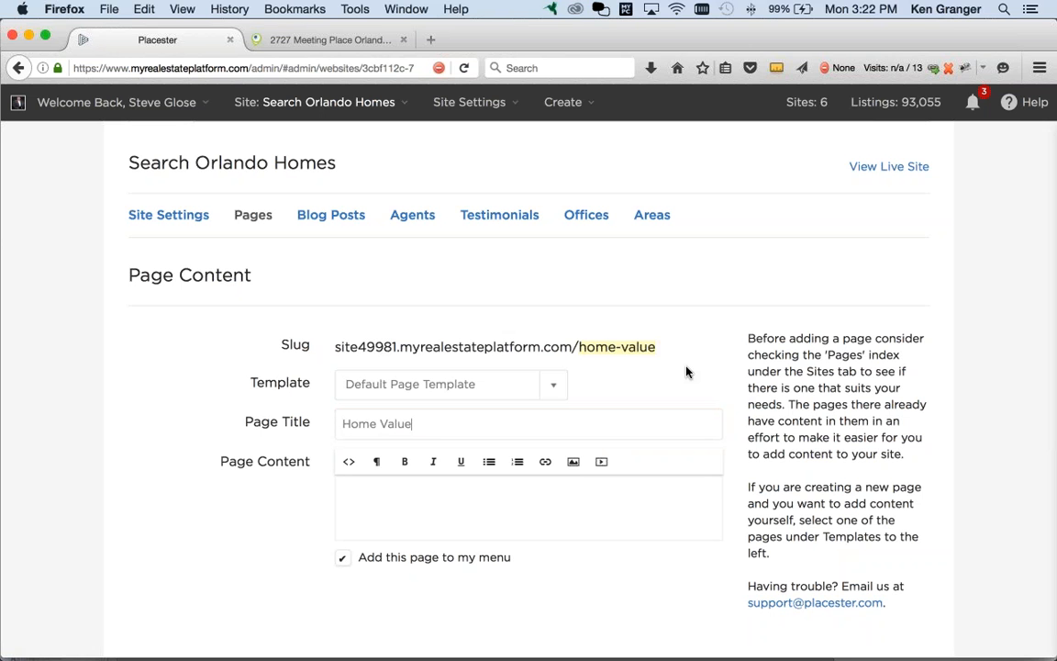
# Step: Paste the Wufoo iframe code into the page content in HTML source mode
pyautogui.scroll(-2, 686, 372)
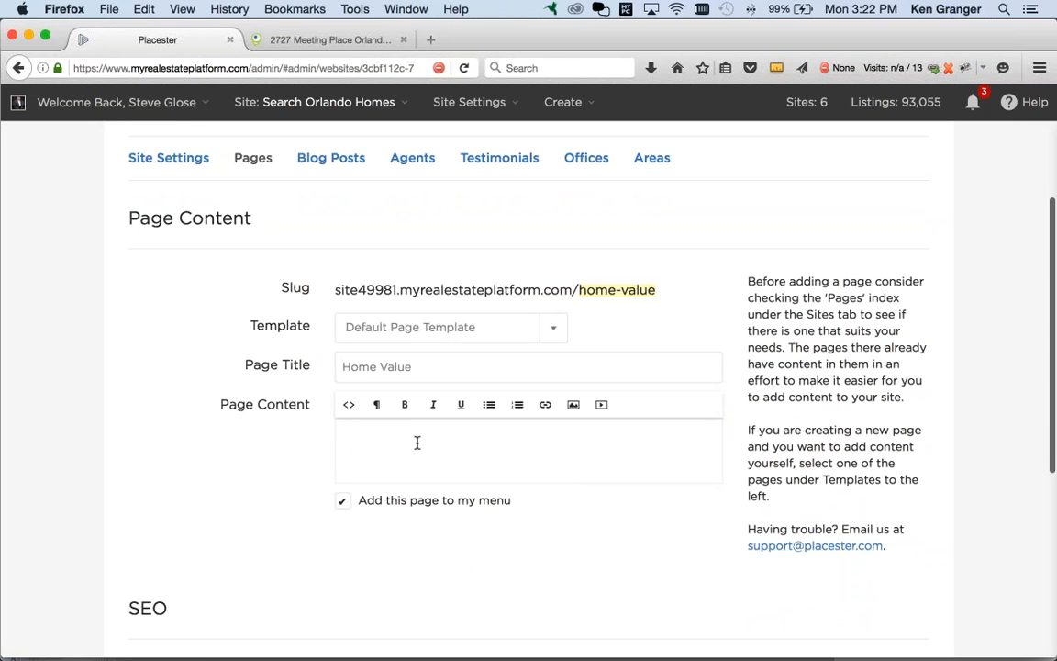
pyautogui.click(349, 404)
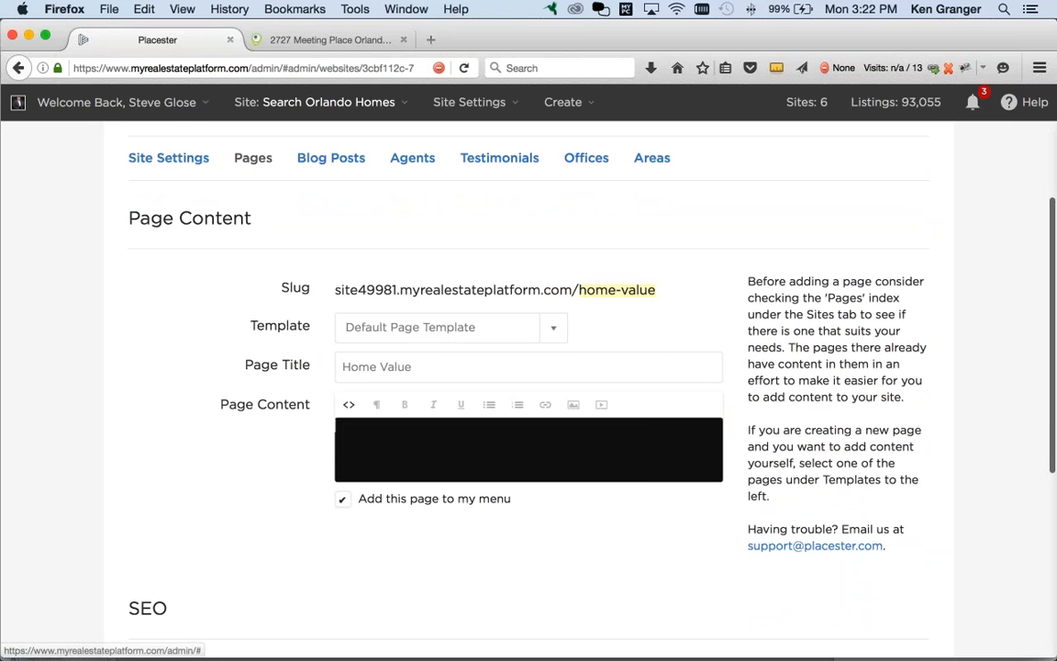
pyautogui.rightClick(428, 442)
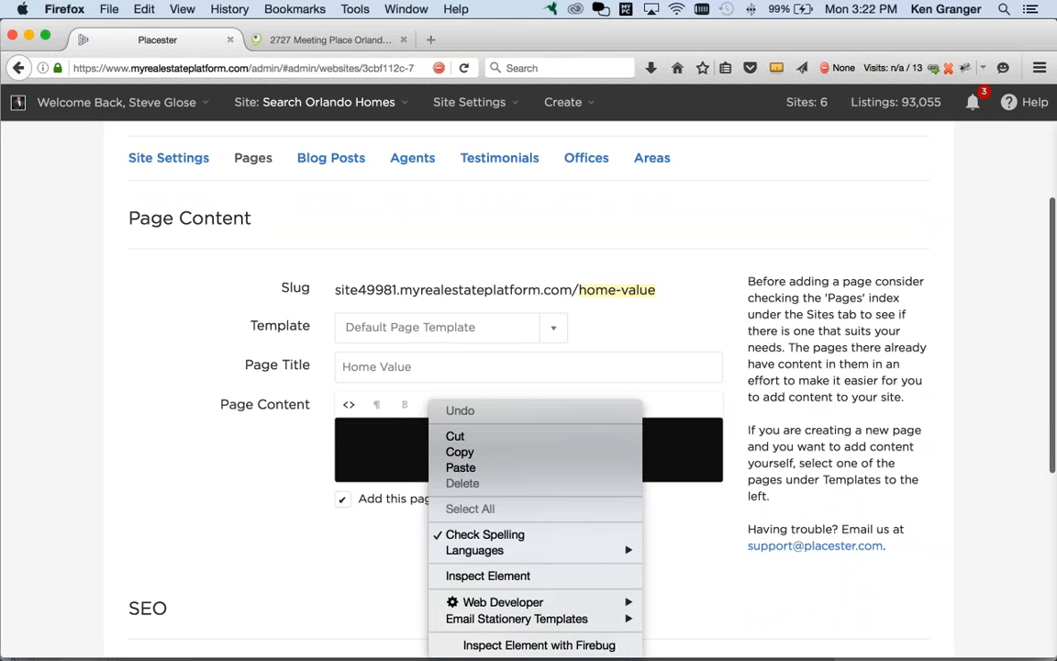
pyautogui.click(468, 468)
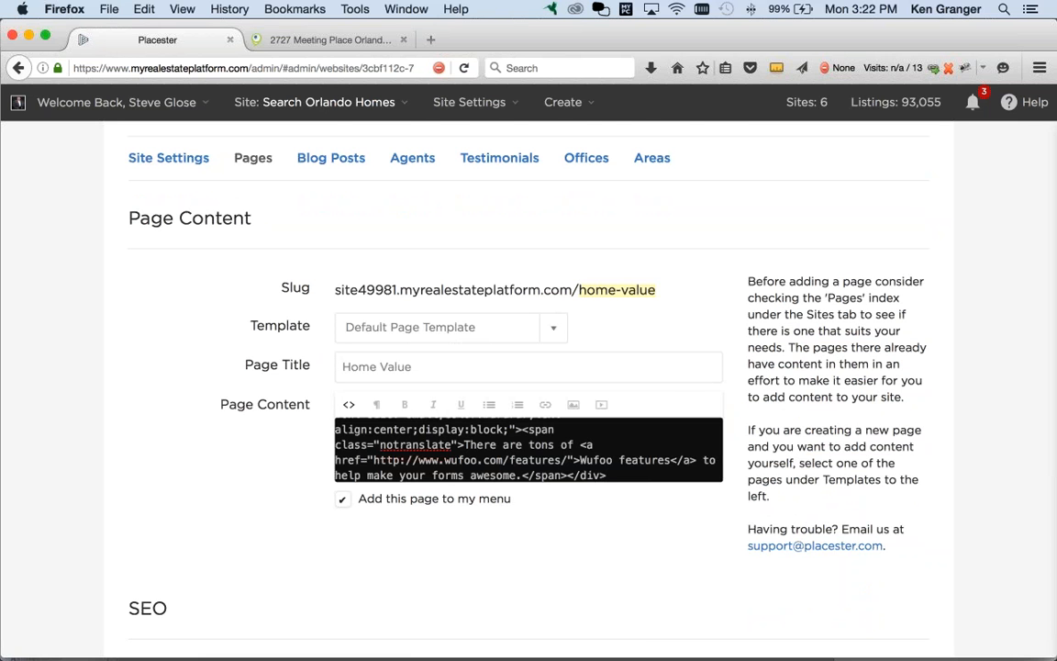
pyautogui.press('super+Tab')
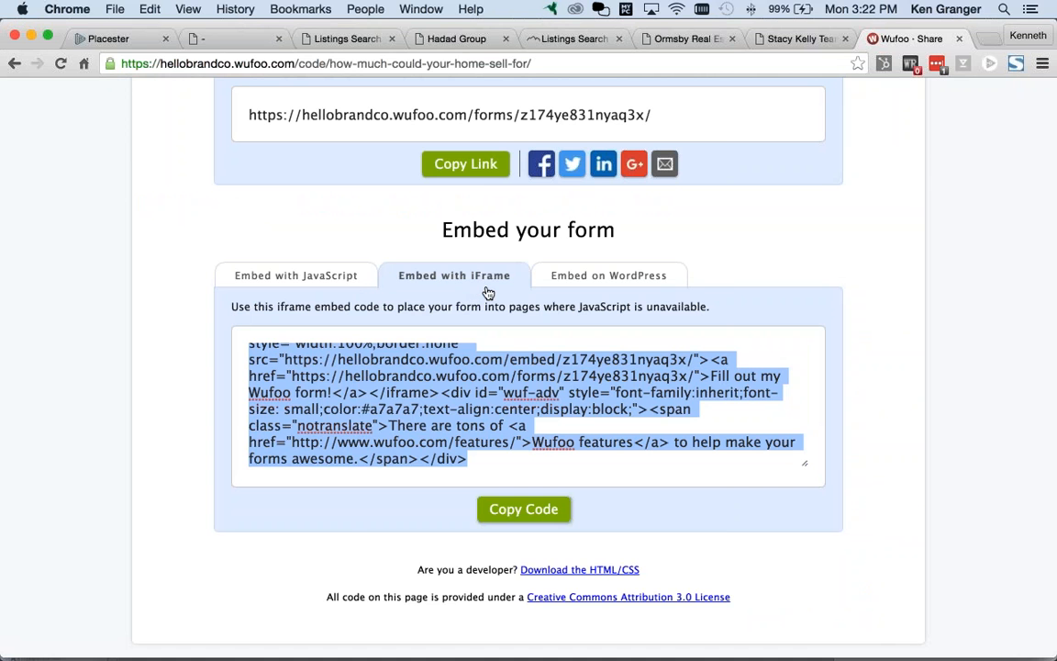
pyautogui.press('super+Tab')
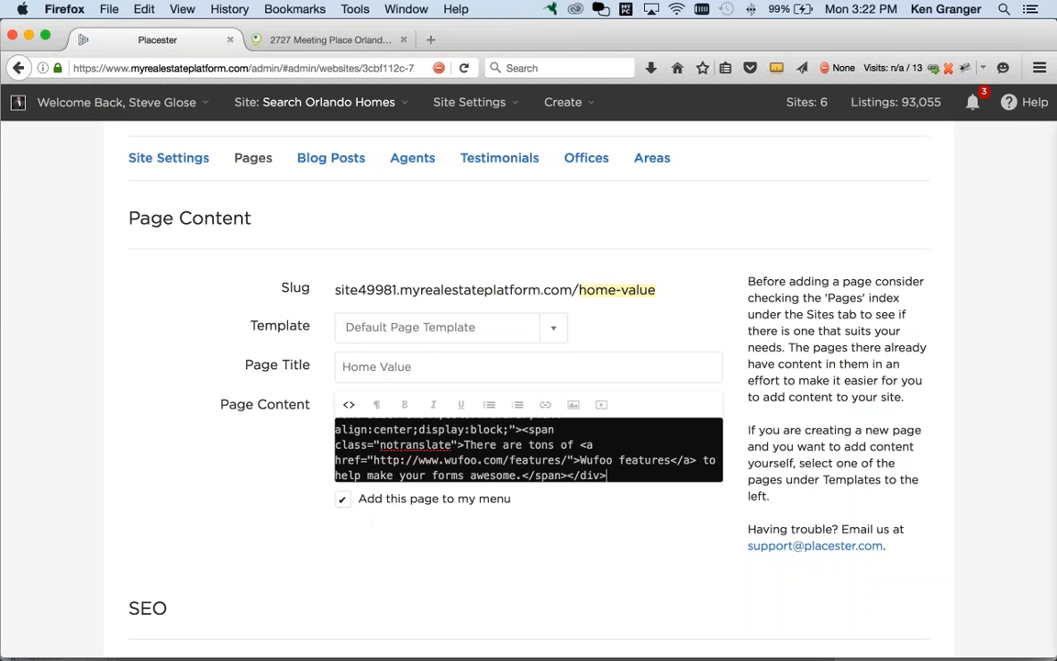
# Step: Save the Home Value page, dismiss the menu notice and reload the live site
pyautogui.scroll(-5, 497, 521)
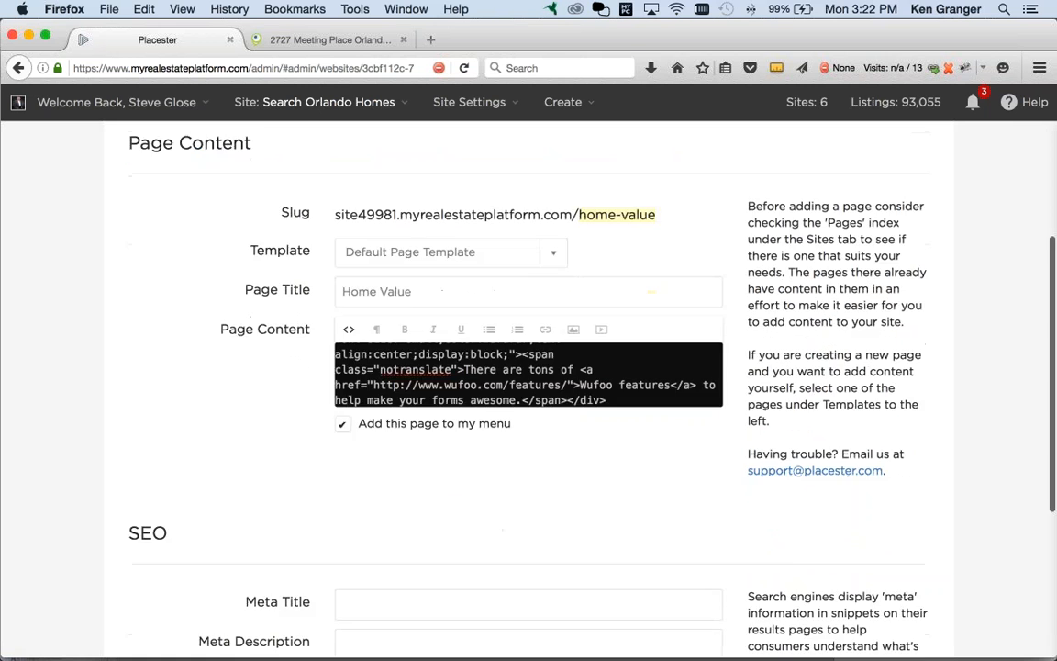
pyautogui.scroll(-2, 446, 465)
pyautogui.click(900, 521)
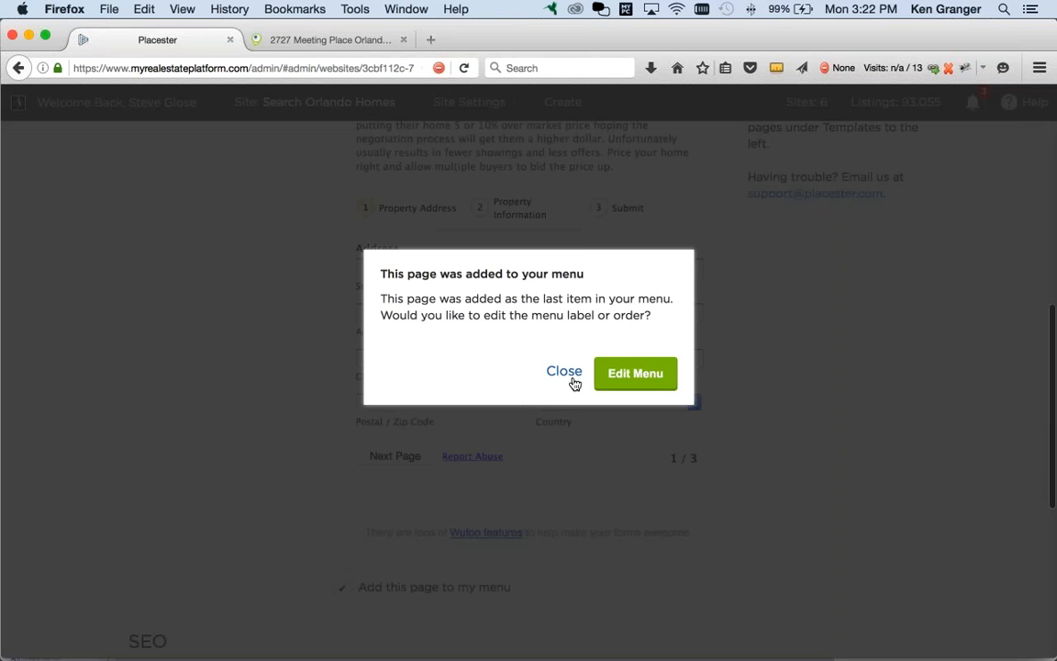
pyautogui.click(565, 372)
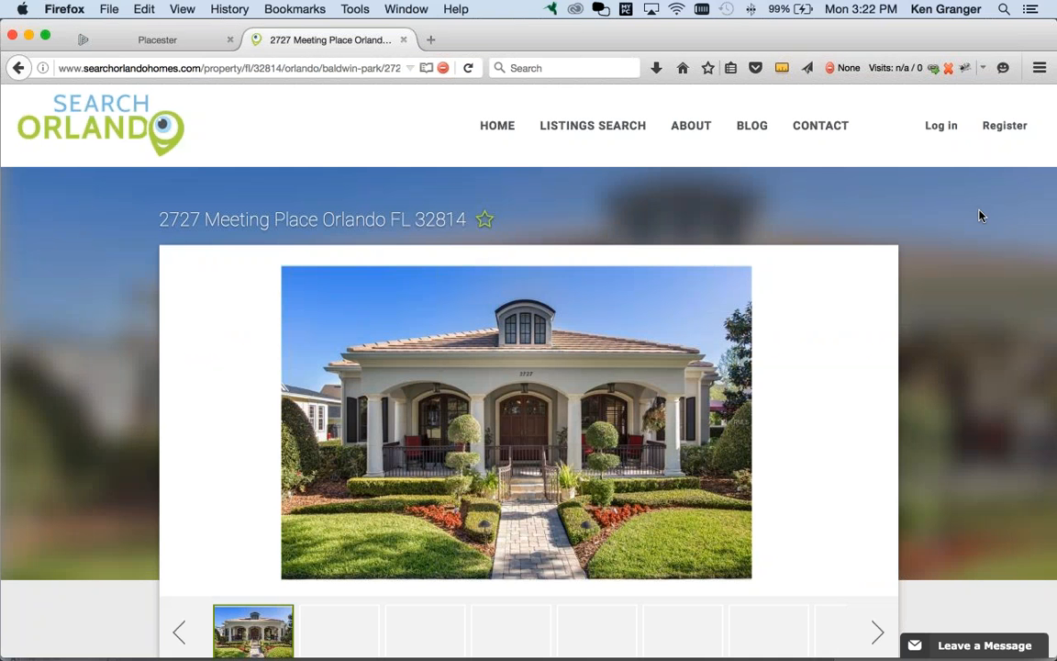
pyautogui.press('super+r')
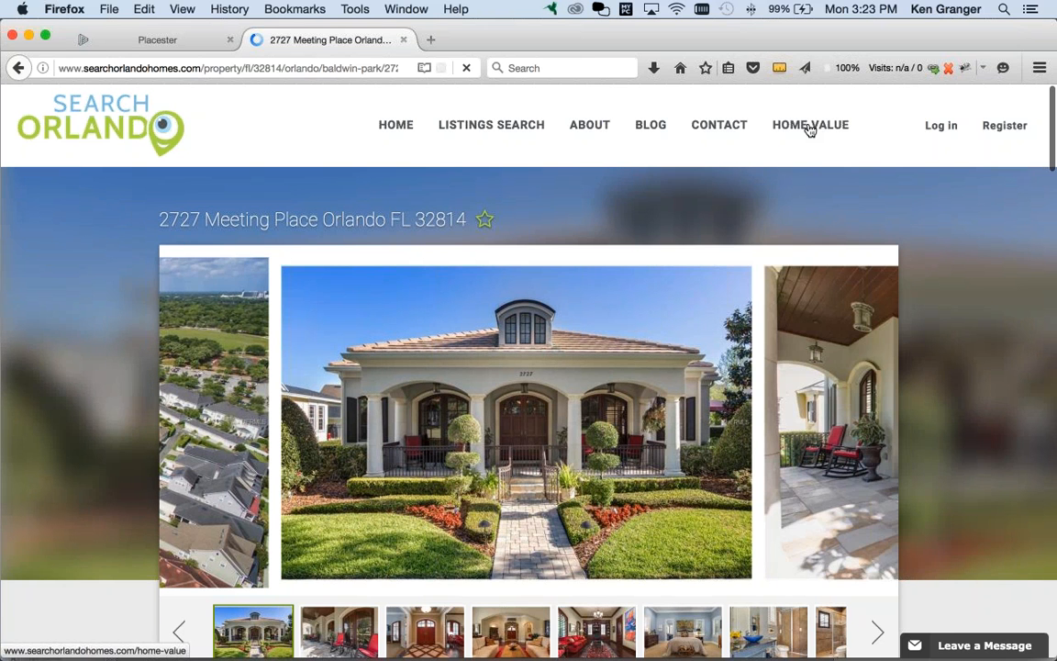
# Step: Open HOME VALUE on the live site, fill in a test street address and advance
pyautogui.click(813, 131)
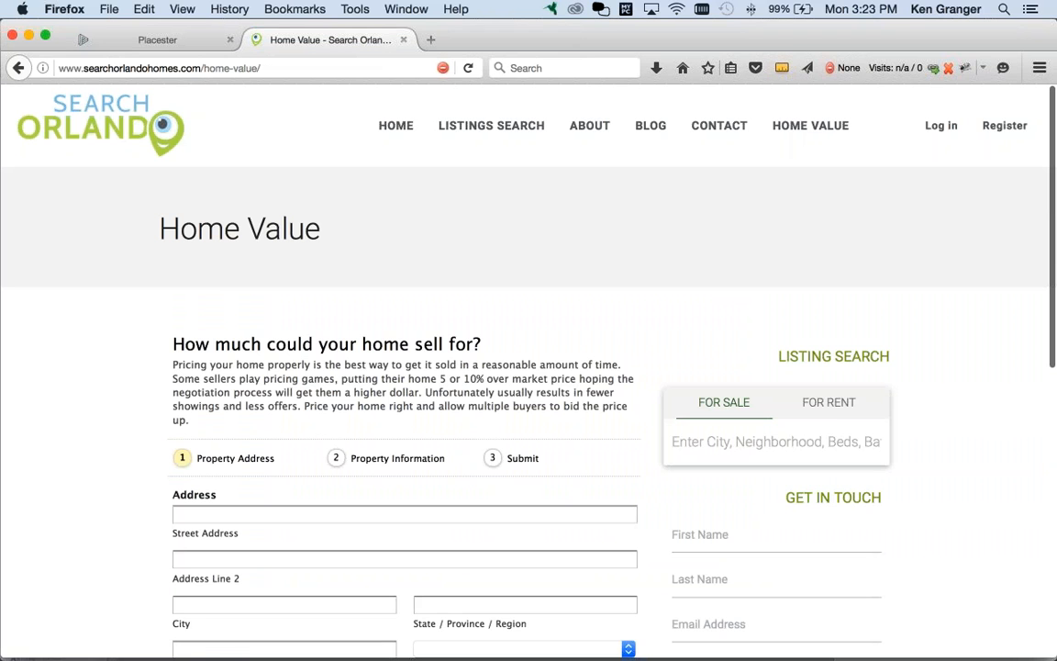
pyautogui.scroll(-3, 287, 363)
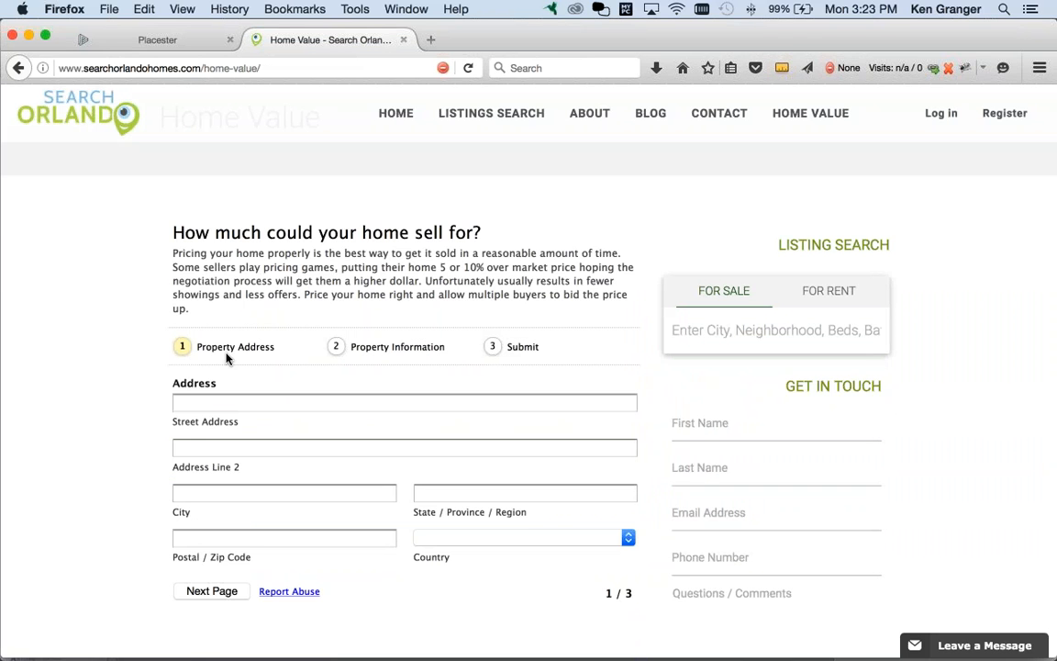
pyautogui.click(229, 402)
pyautogui.write('21')
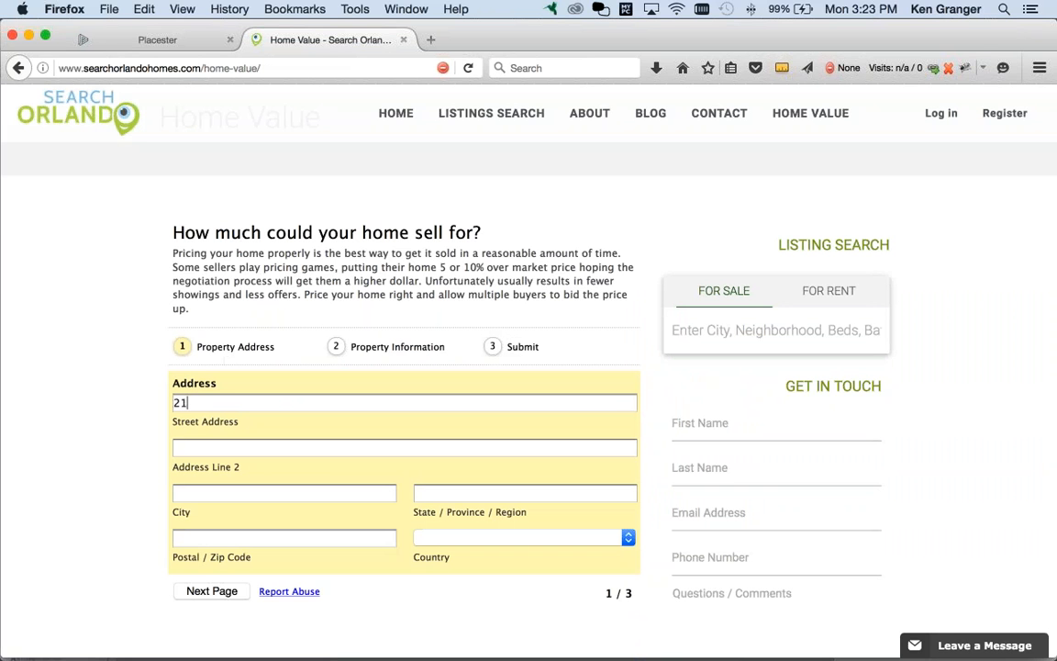
pyautogui.write('51')
pyautogui.press('Tab')
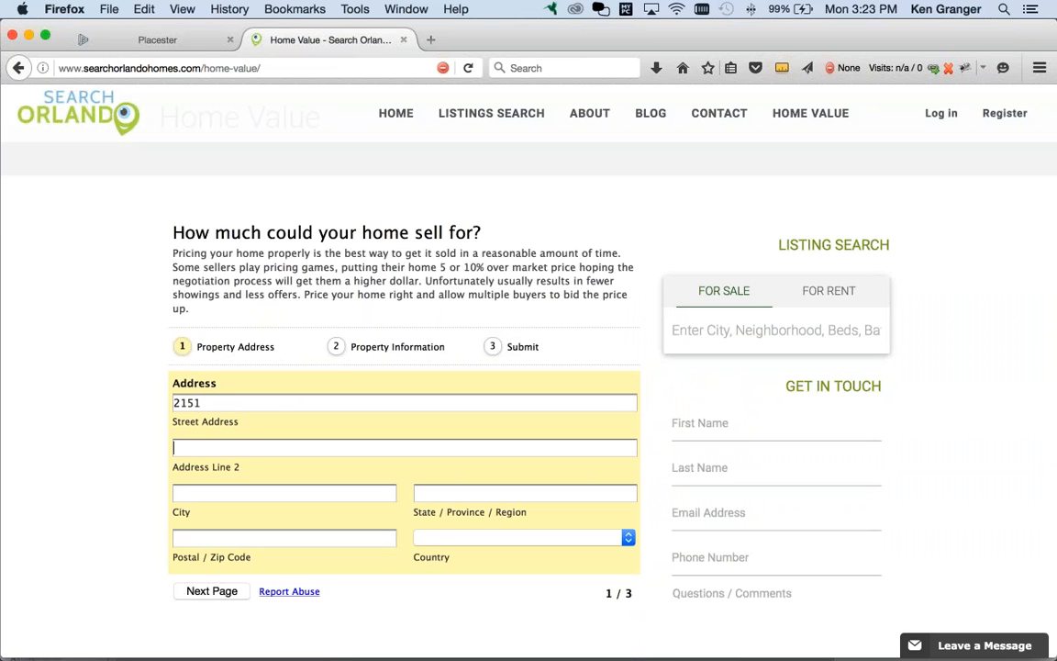
pyautogui.write('1')
pyautogui.press('Tab')
pyautogui.write('1')
pyautogui.press('Tab')
pyautogui.write('151')
pyautogui.press('Tab')
pyautogui.click(212, 591)
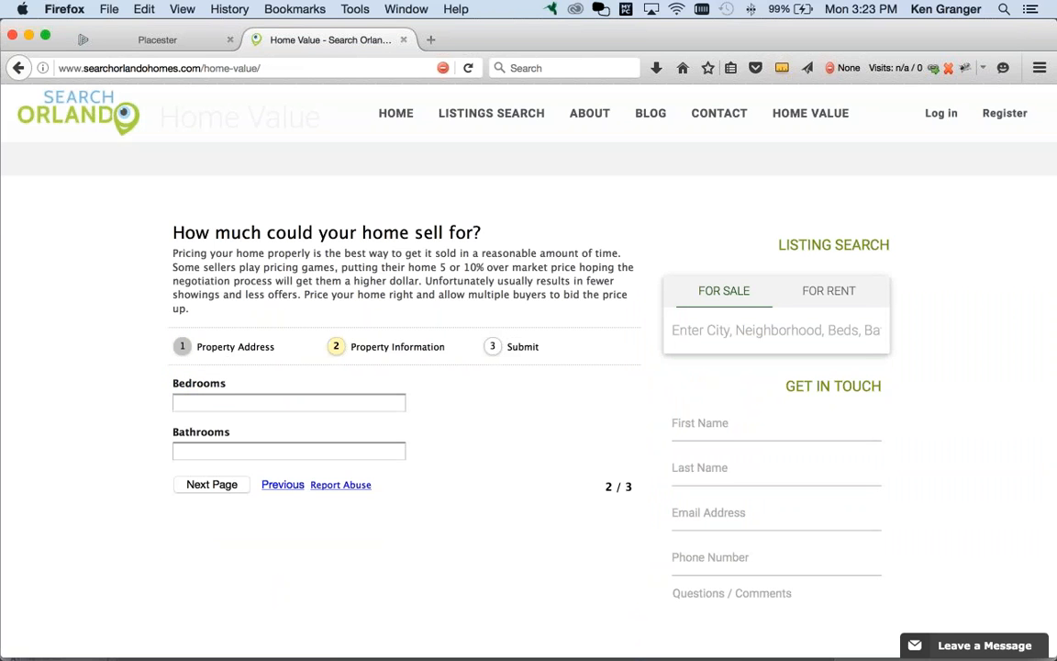
# Step: Enter 4 bedrooms and 4 bathrooms, advance, and type a test first name
pyautogui.click(247, 400)
pyautogui.write('4')
pyautogui.press('Tab')
pyautogui.write('4')
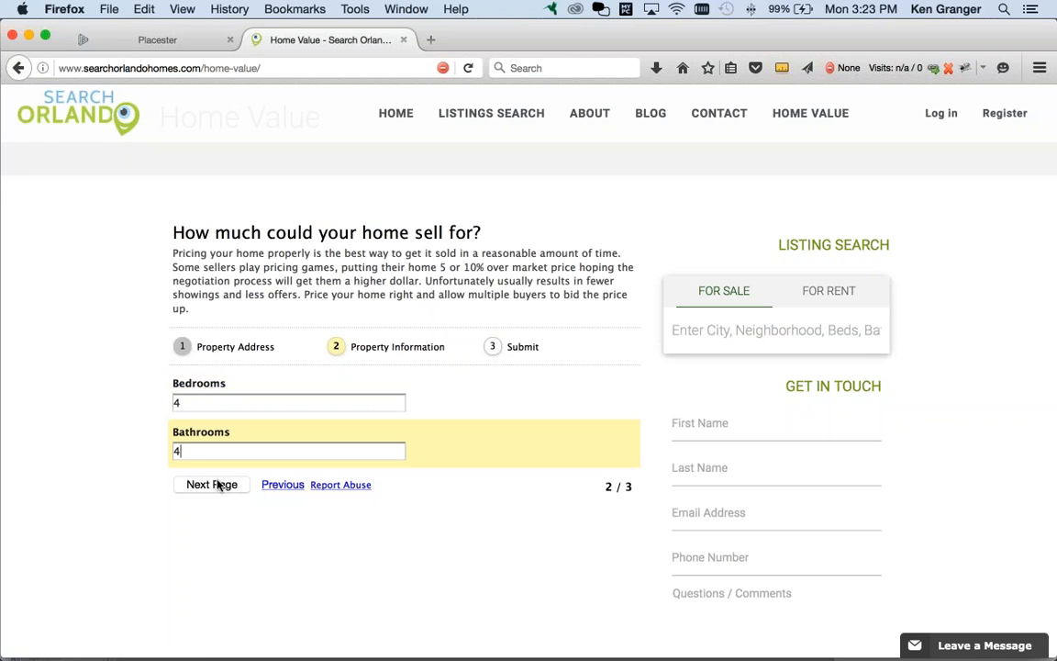
pyautogui.click(221, 484)
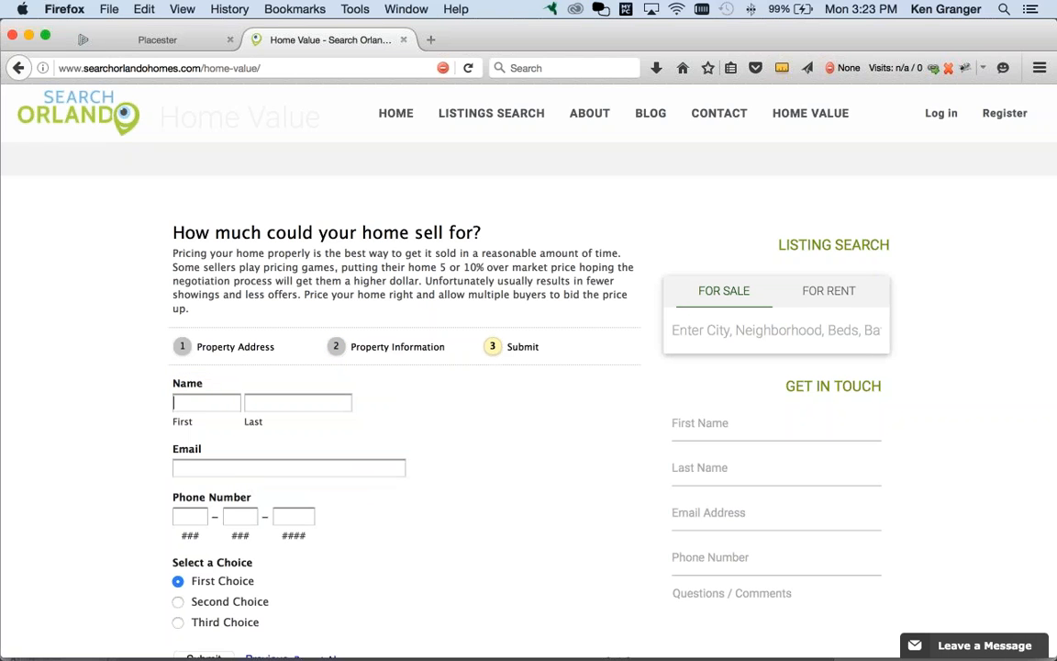
pyautogui.click(205, 403)
pyautogui.write('Ken')
pyautogui.press('Tab')
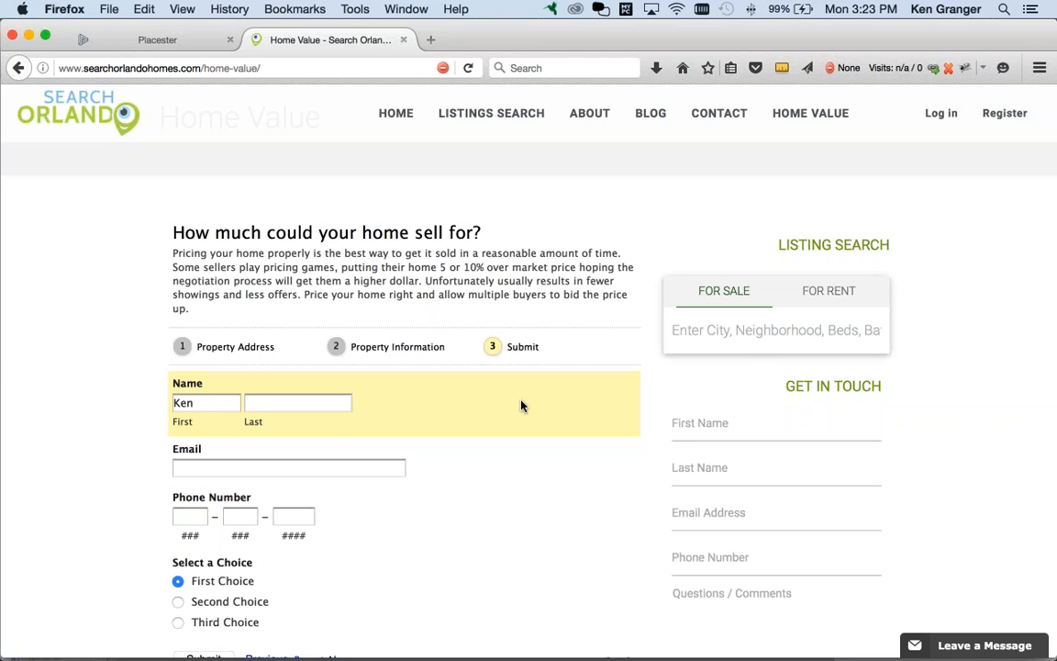
pyautogui.moveTo(1054, 408); pyautogui.dragTo(257, 356)
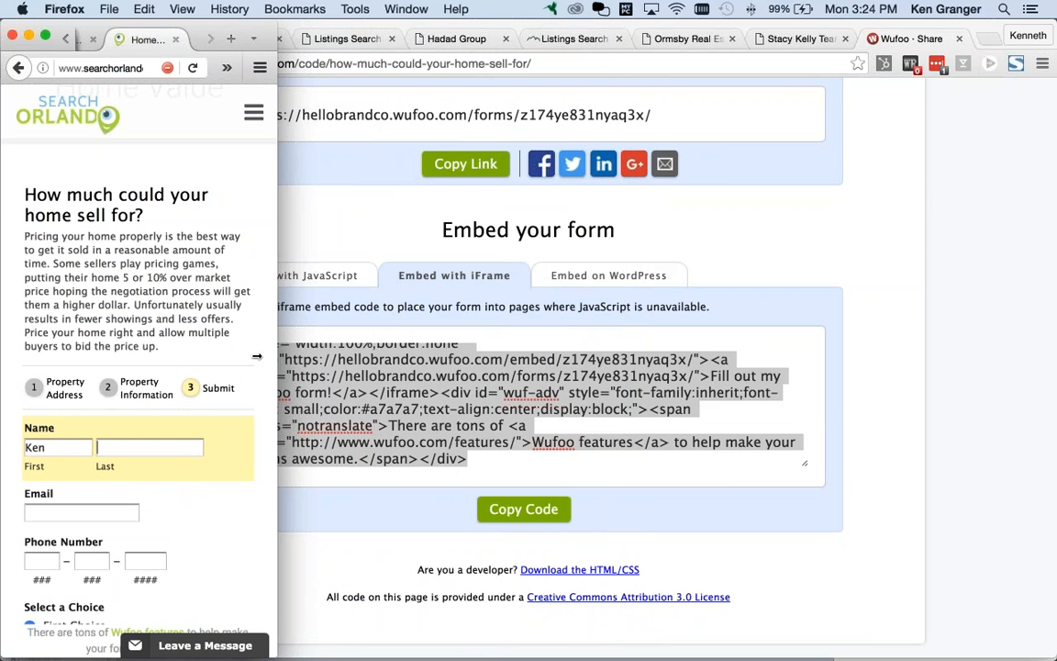
pyautogui.moveTo(257, 356); pyautogui.dragTo(525, 360)
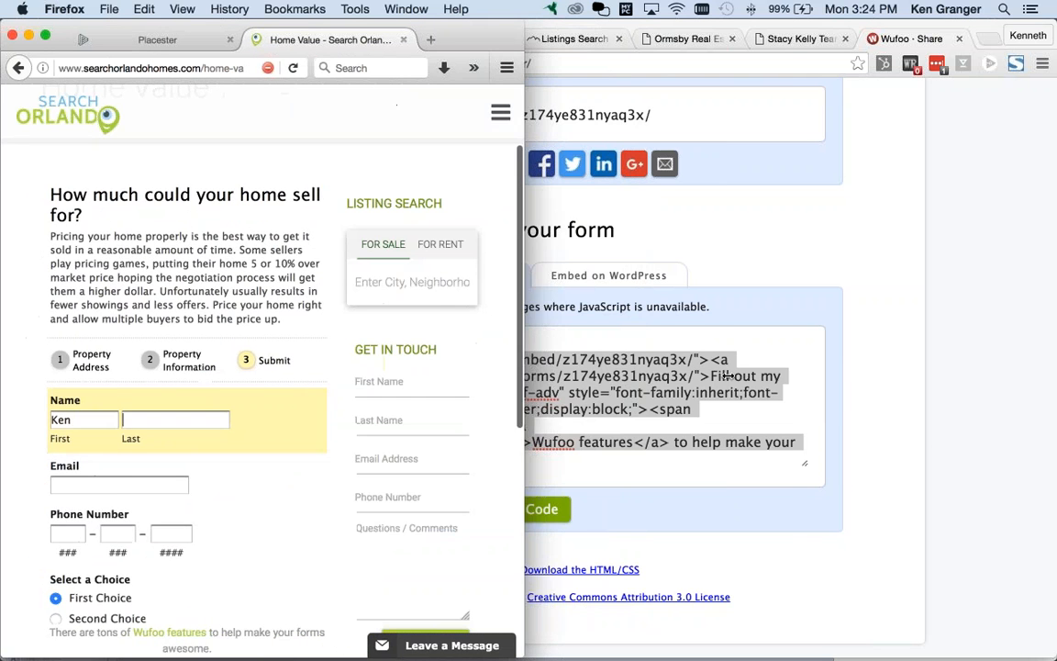
pyautogui.moveTo(727, 376); pyautogui.dragTo(1055, 391)
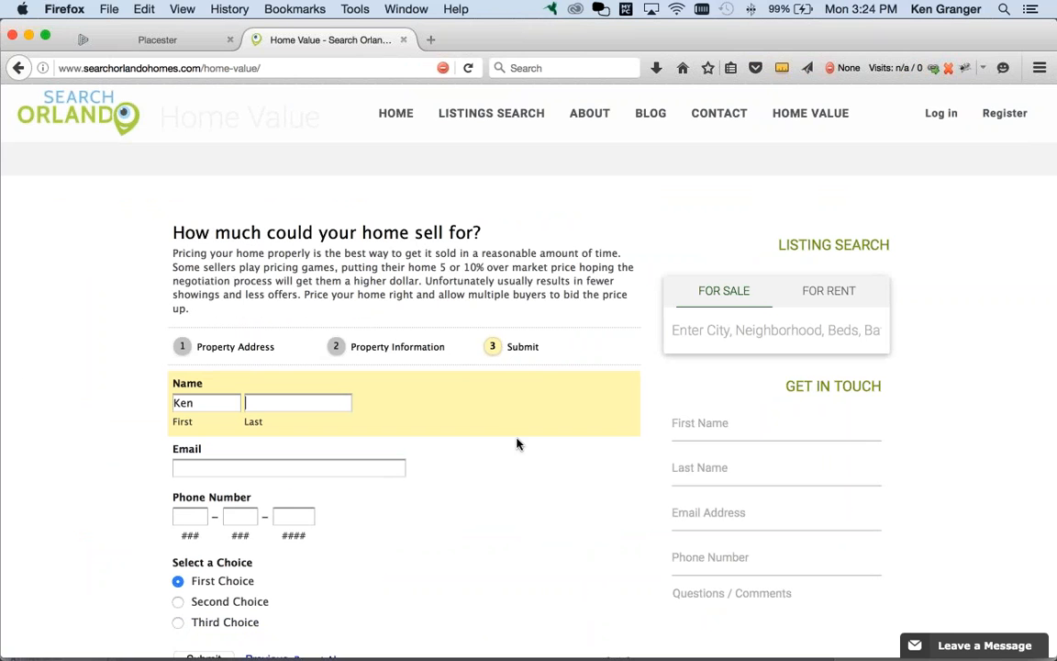
# Step: Return Firefox to the Pages list and reload the Placester Sites admin in Chrome
pyautogui.click(170, 43)
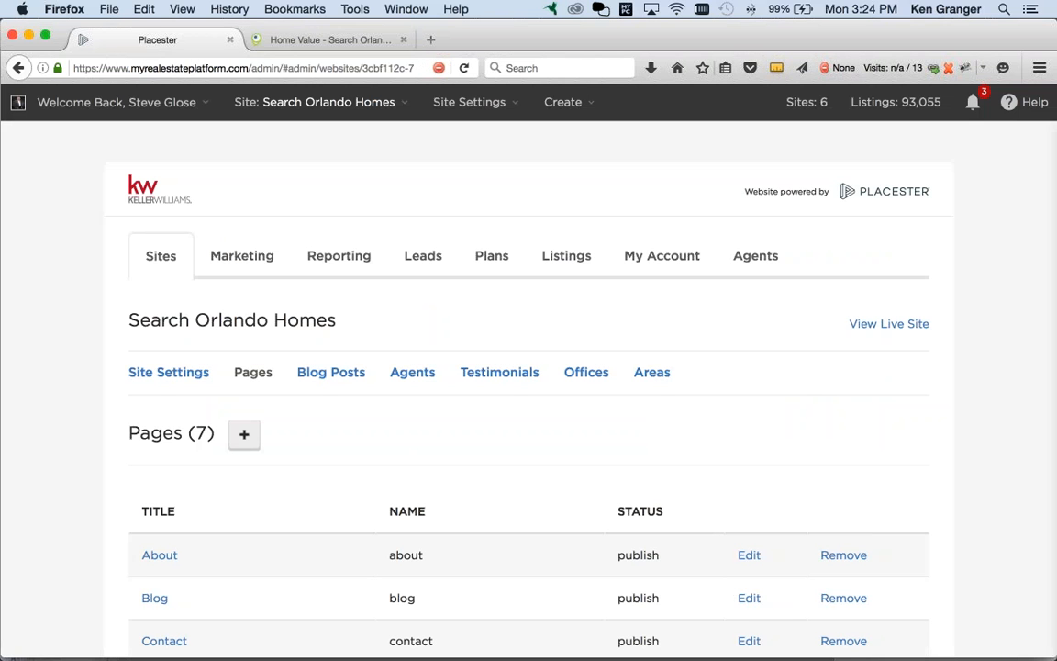
pyautogui.press('super+Tab')
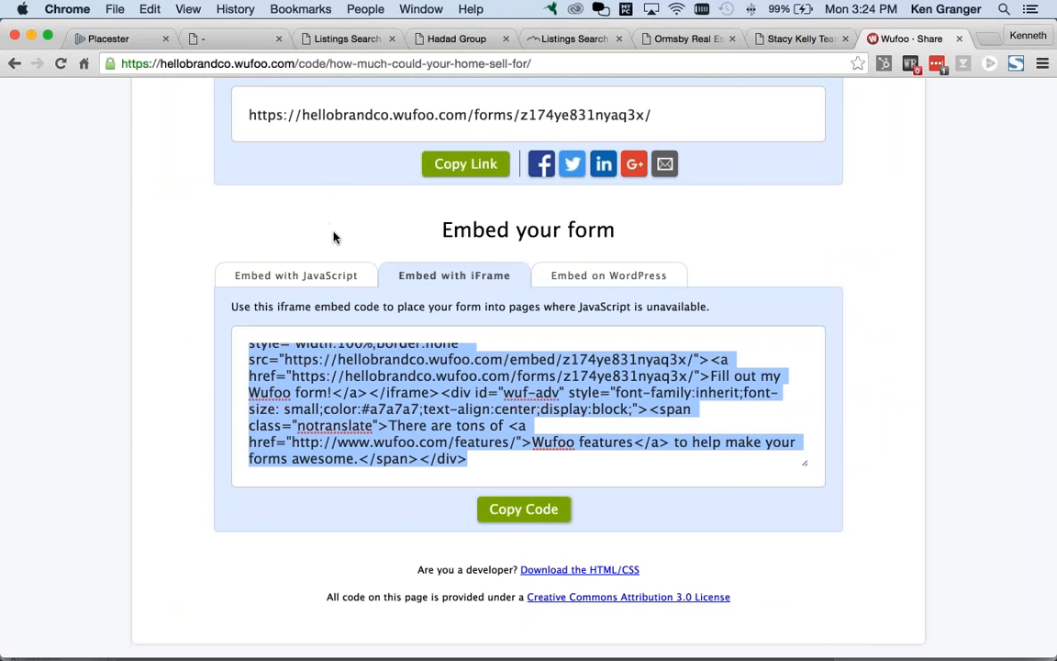
pyautogui.scroll(1, 335, 238)
pyautogui.scroll(5, 527, 367)
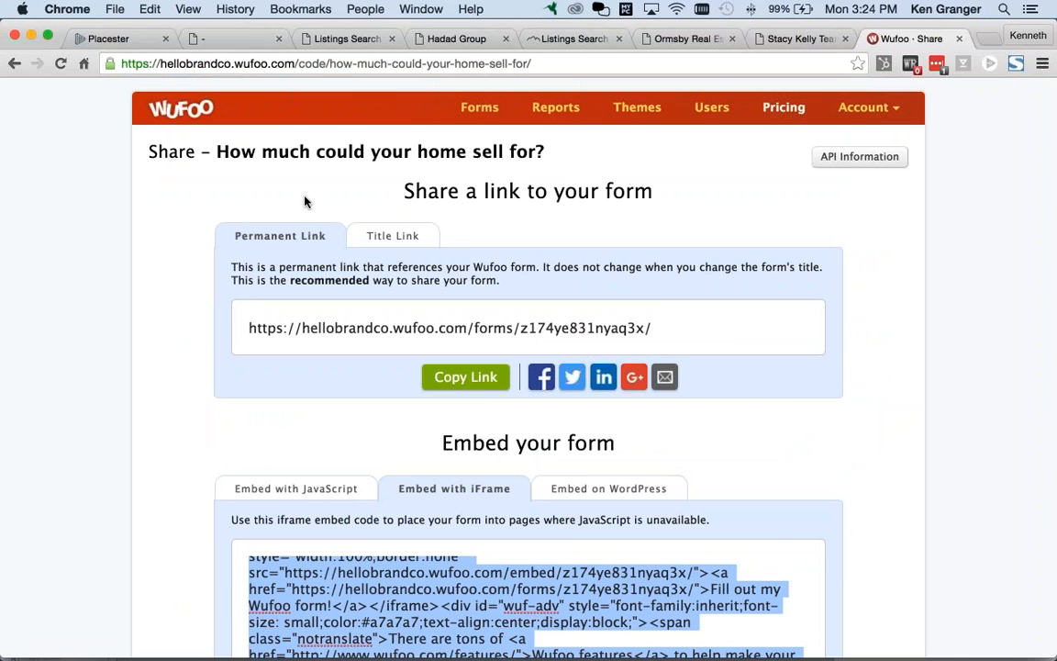
pyautogui.click(91, 39)
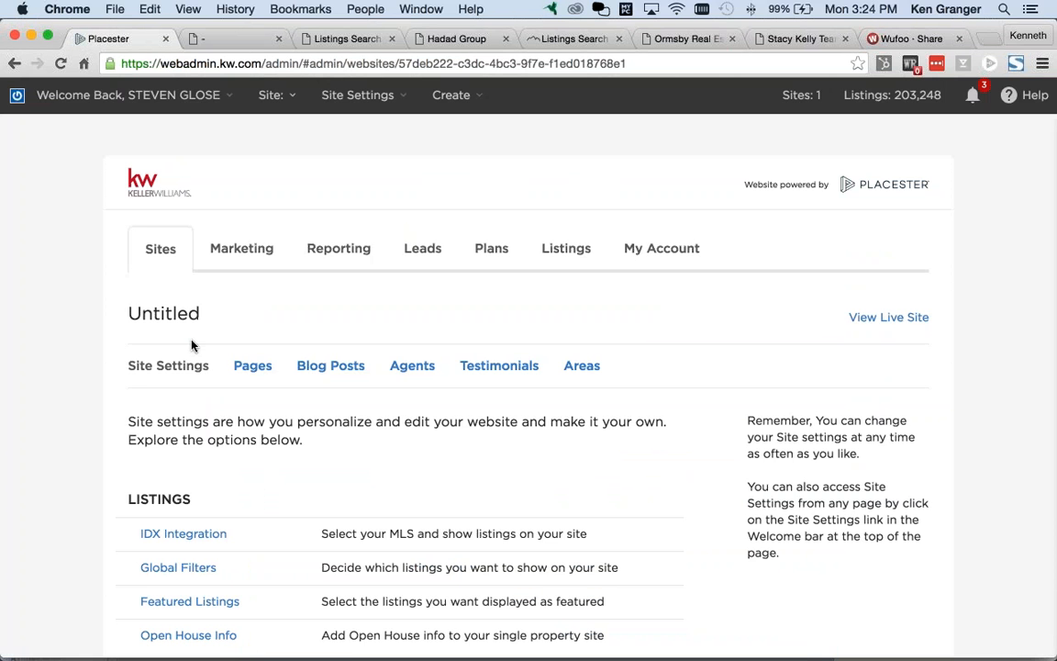
pyautogui.click(168, 256)
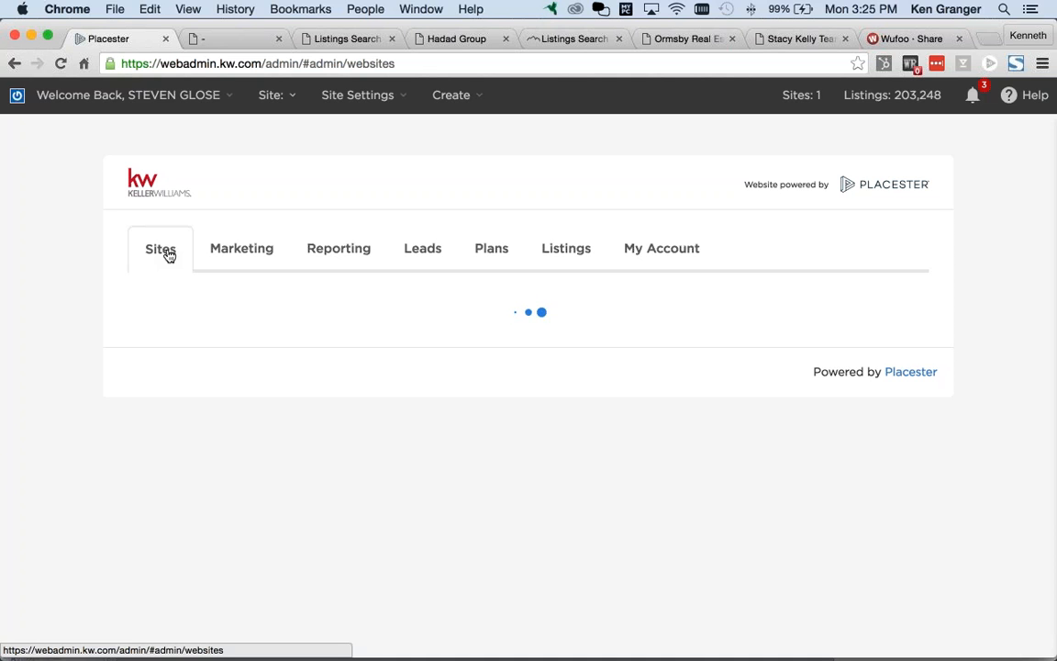
pyautogui.press('super+r')
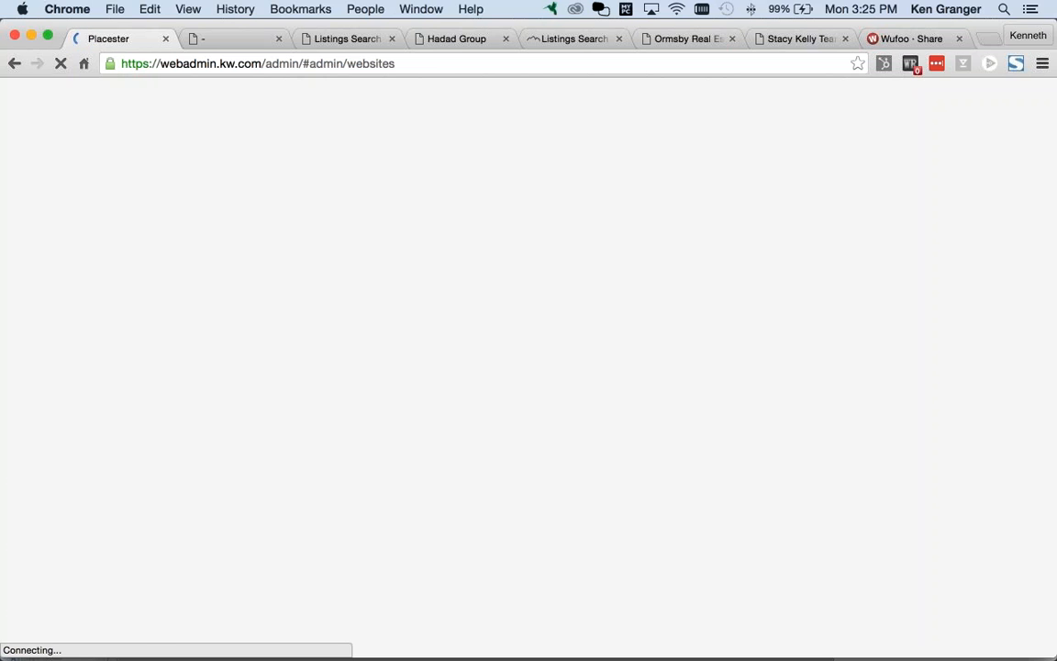
pyautogui.press('super+Tab')
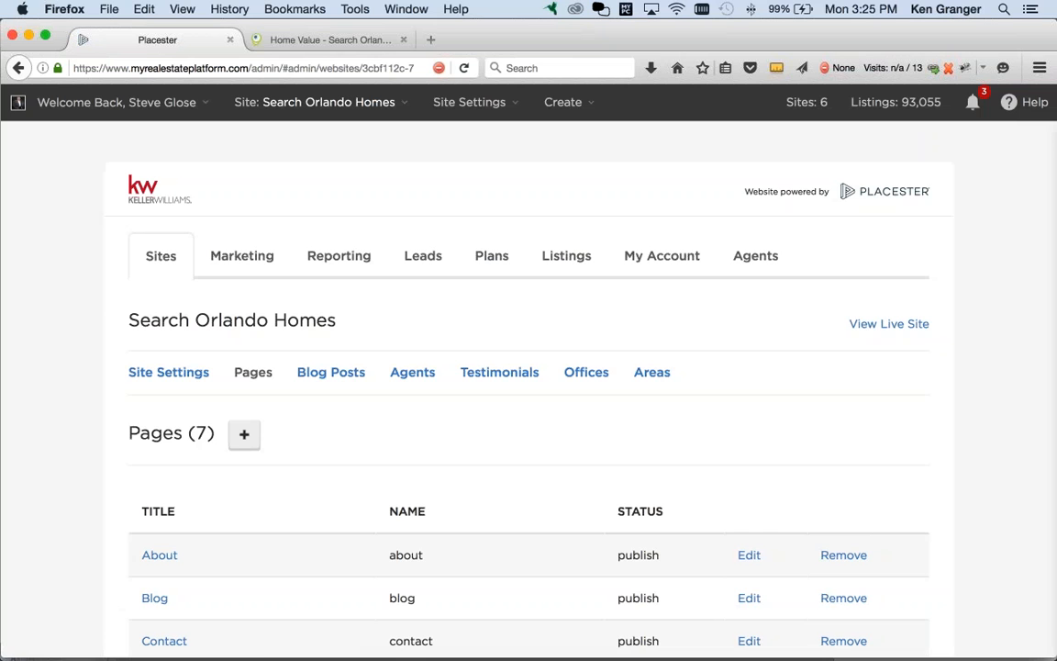
# Step: Open the Sites overview and check Search Orlando Homes' pages, posts and leads counts
pyautogui.click(165, 266)
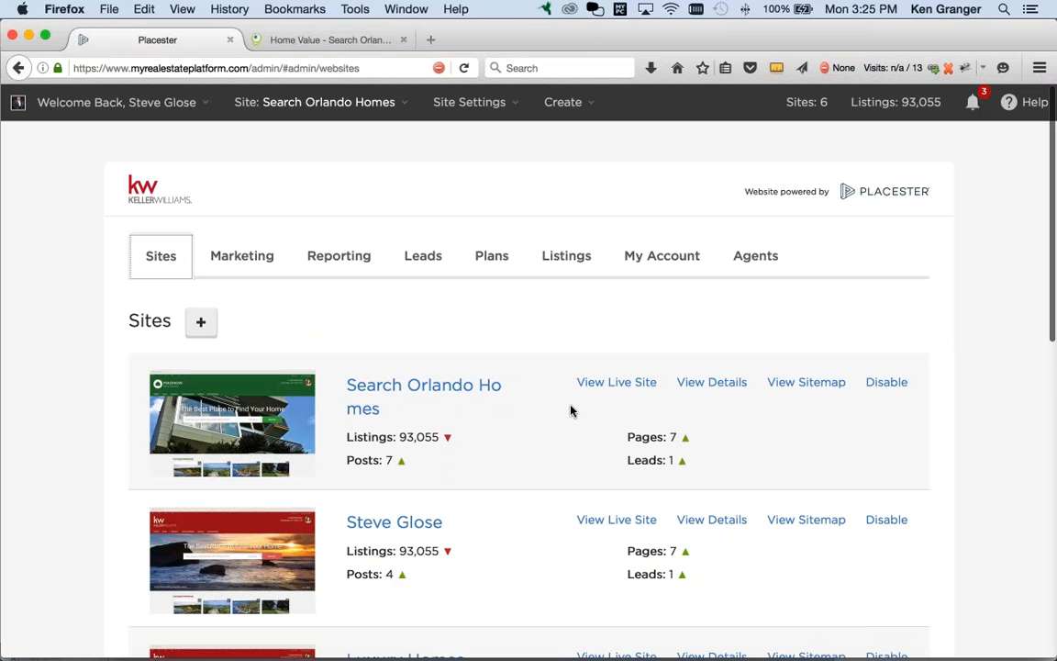
pyautogui.scroll(-5, 547, 417)
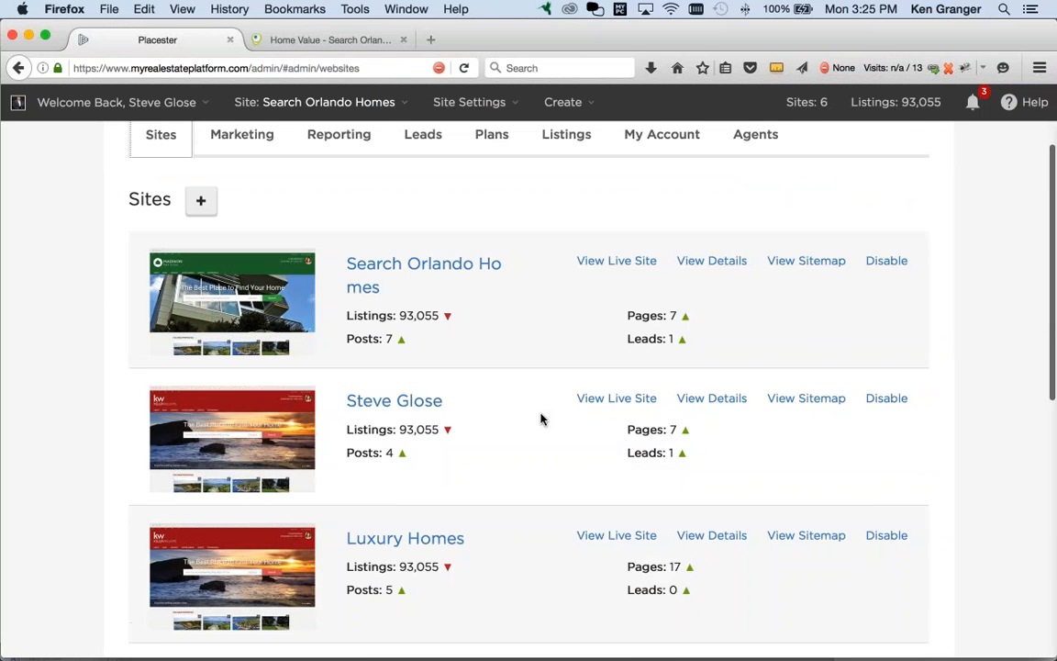
pyautogui.scroll(3, 542, 419)
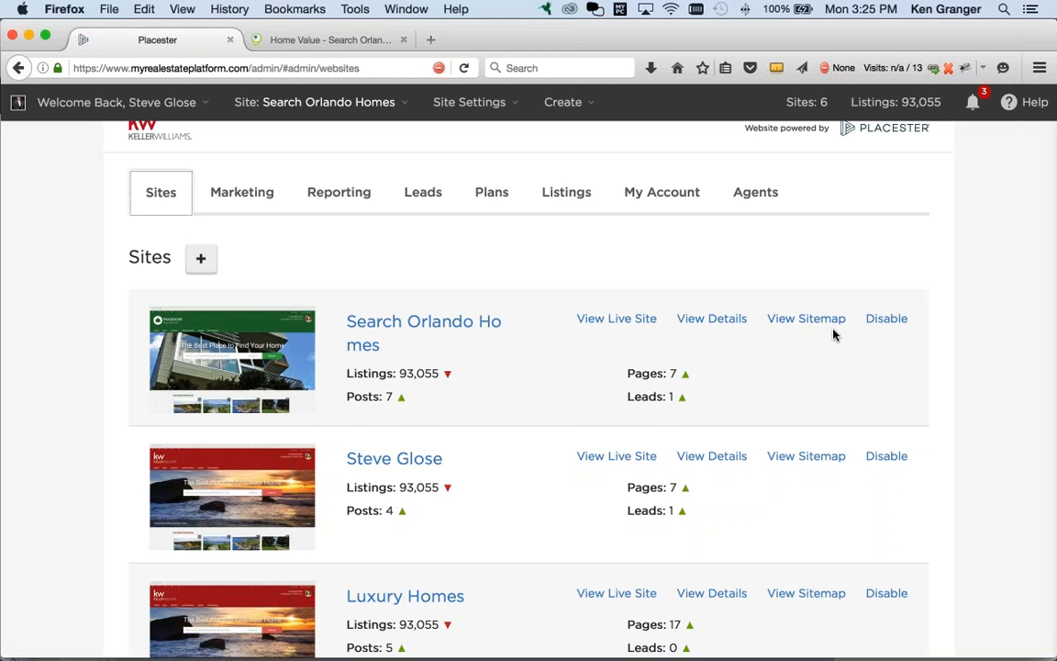
pyautogui.scroll(1, 833, 334)
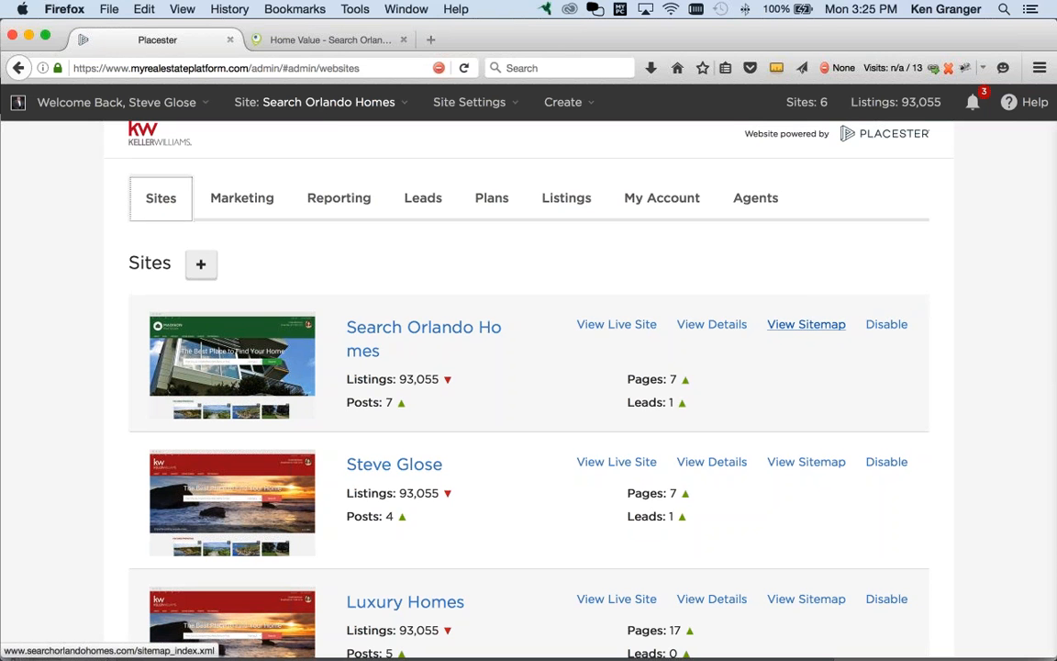
# Step: Open the Search Orlando Homes sitemap_index.xml, look through its 128 sitemaps, then return to Placester
pyautogui.click(806, 327)
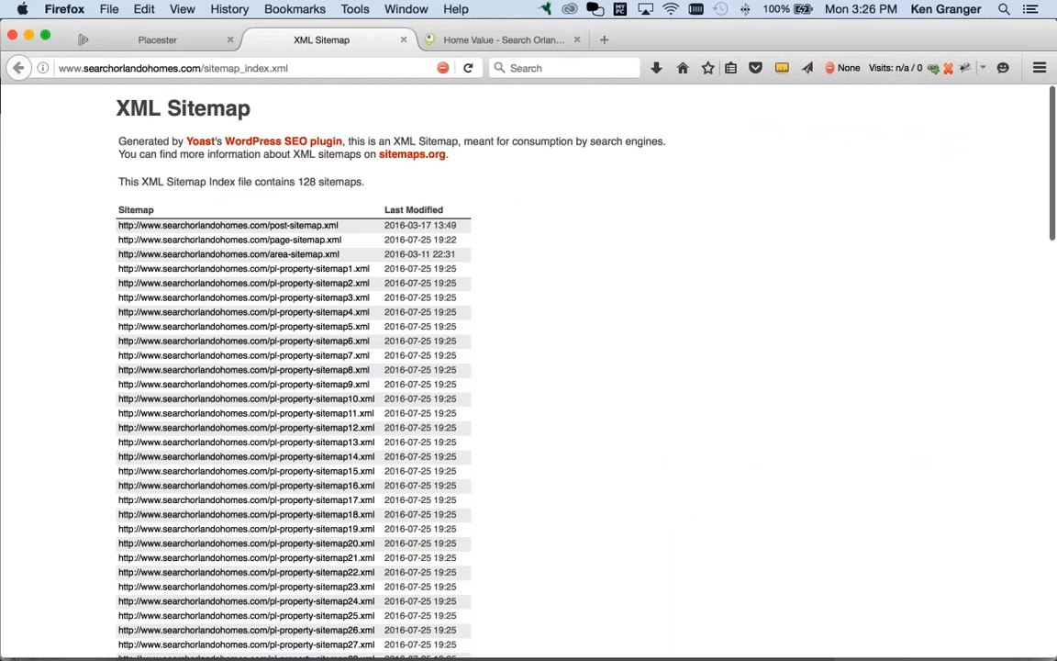
pyautogui.click(219, 68)
pyautogui.moveTo(219, 68); pyautogui.dragTo(303, 70)
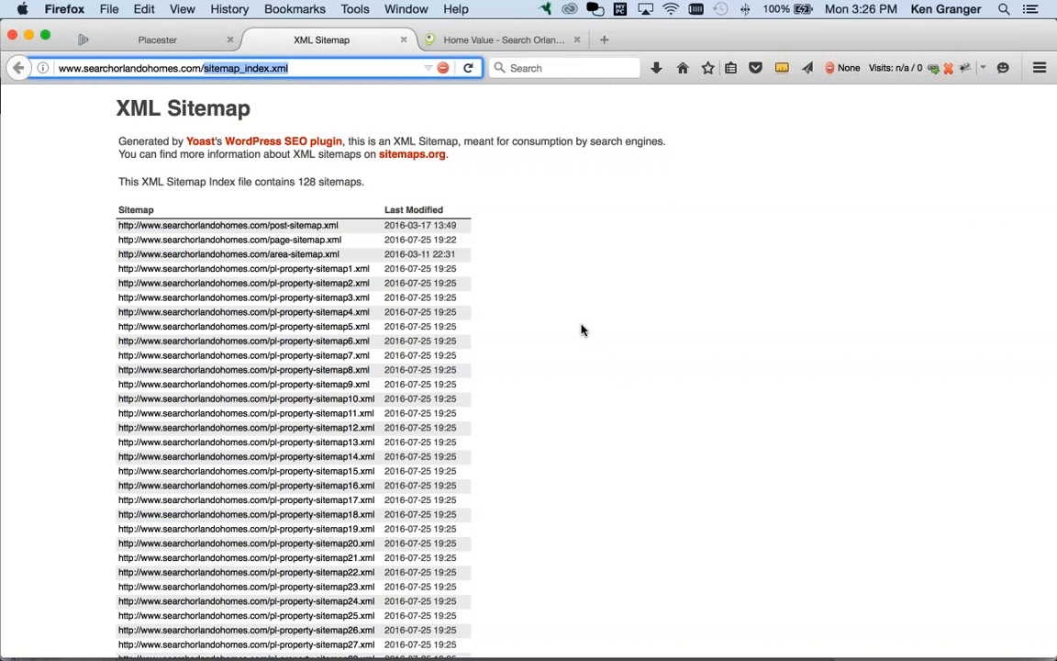
pyautogui.scroll(-2, 583, 331)
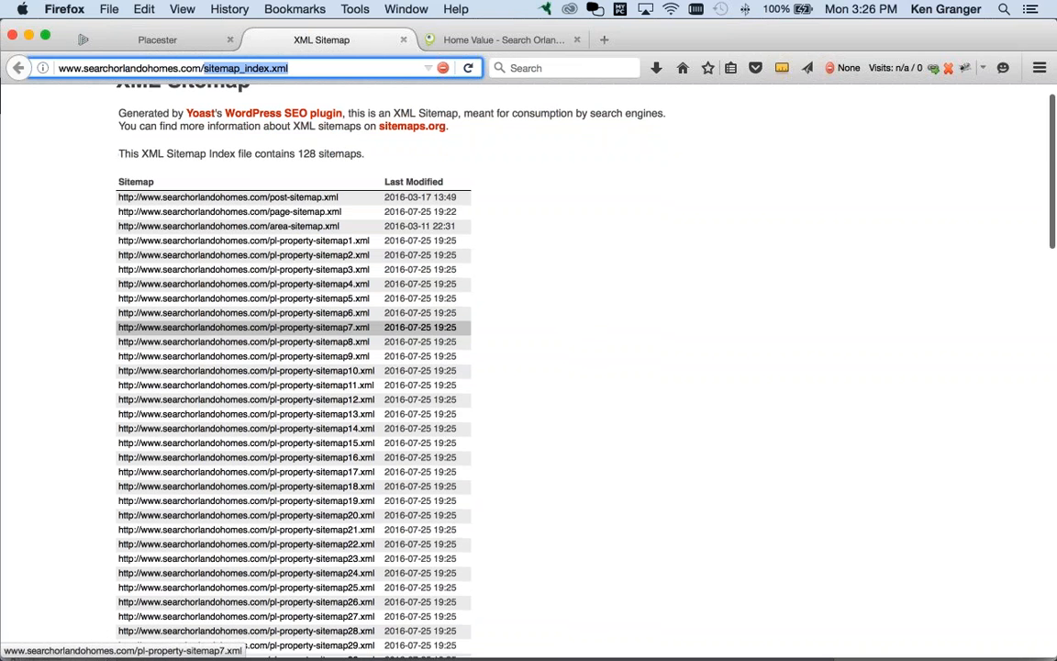
pyautogui.scroll(-10, 275, 303)
pyautogui.scroll(-20, 337, 334)
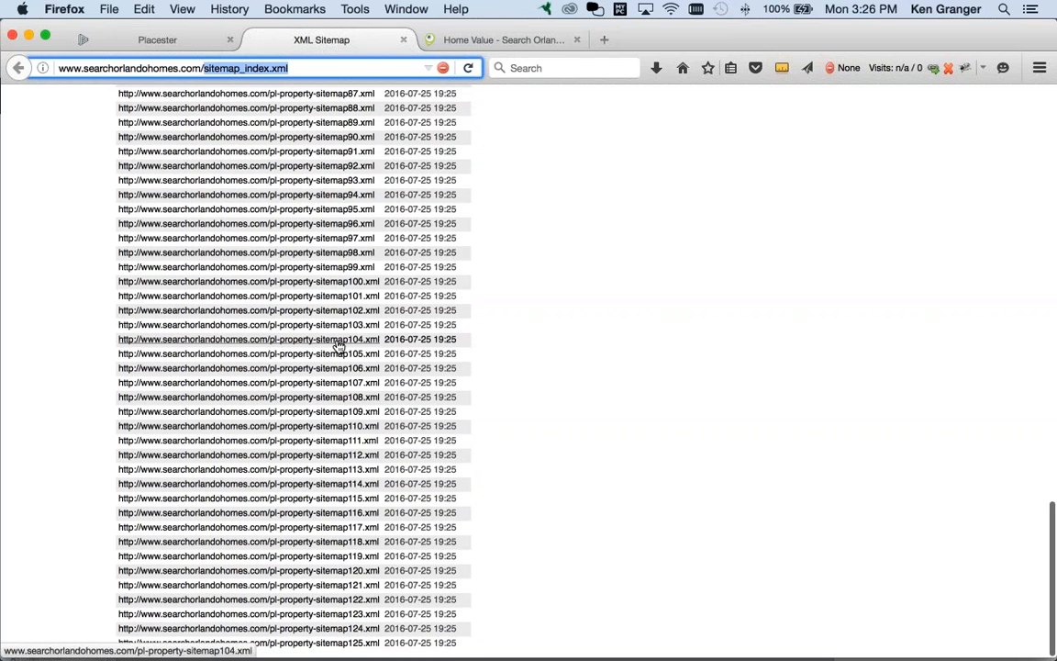
pyautogui.scroll(20, 340, 344)
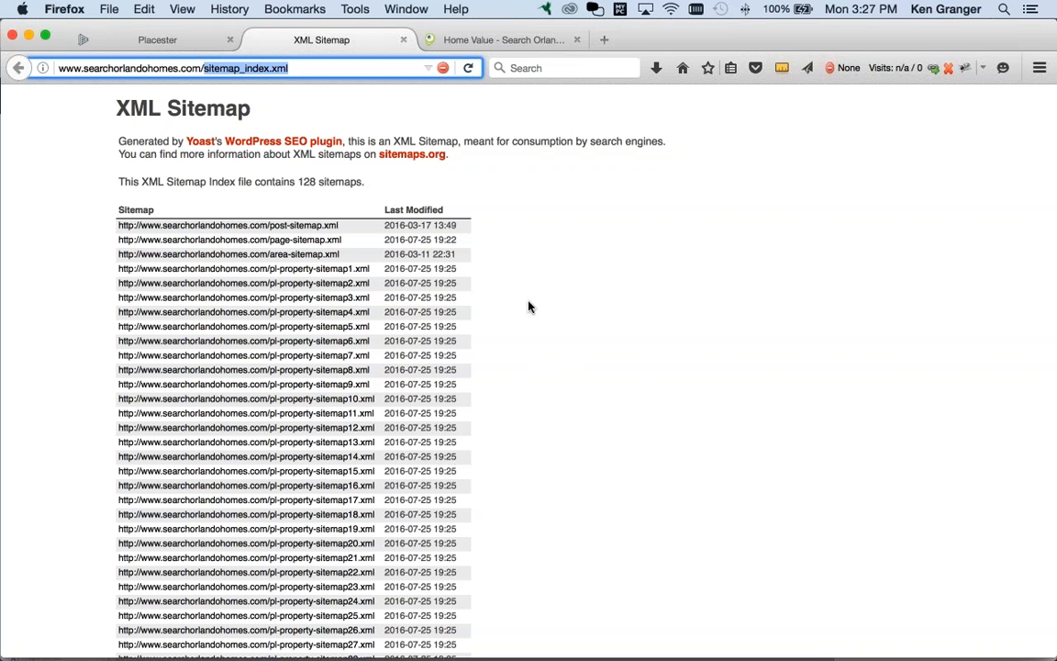
pyautogui.click(157, 41)
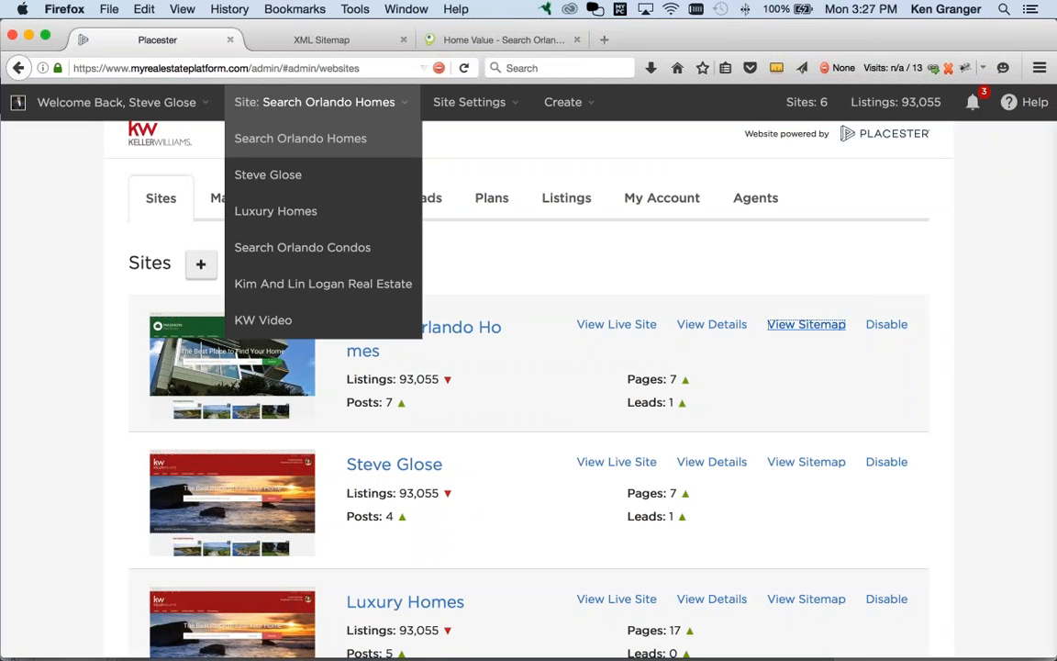
# Step: Show the Search Orlando Homes site verification settings in Placester, then bring Chrome to the front
pyautogui.click(704, 327)
pyautogui.scroll(-10, 413, 333)
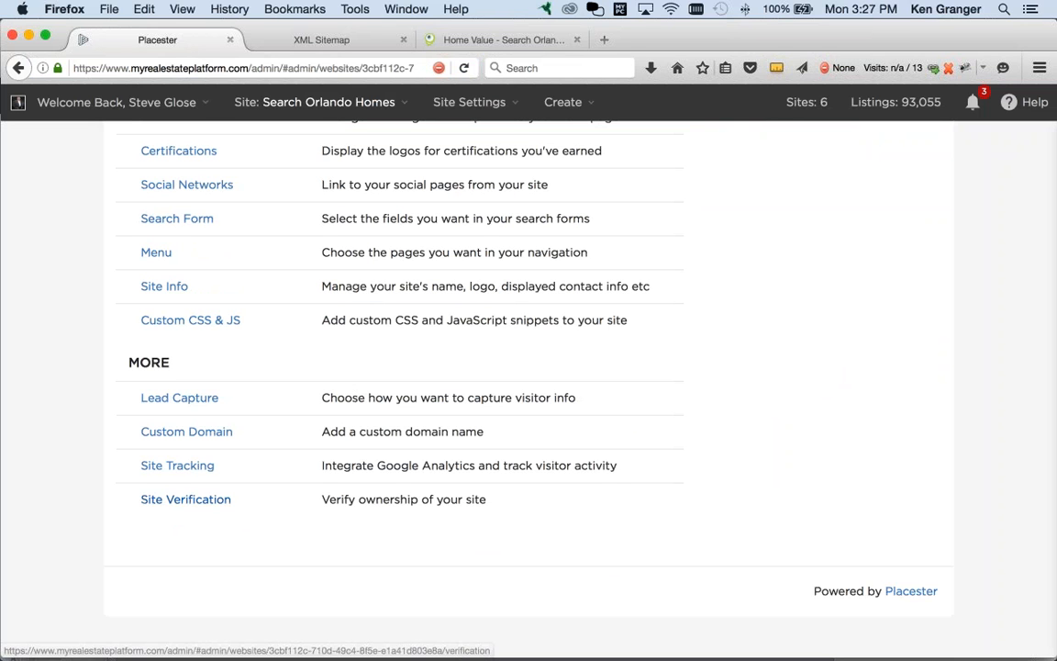
pyautogui.click(201, 506)
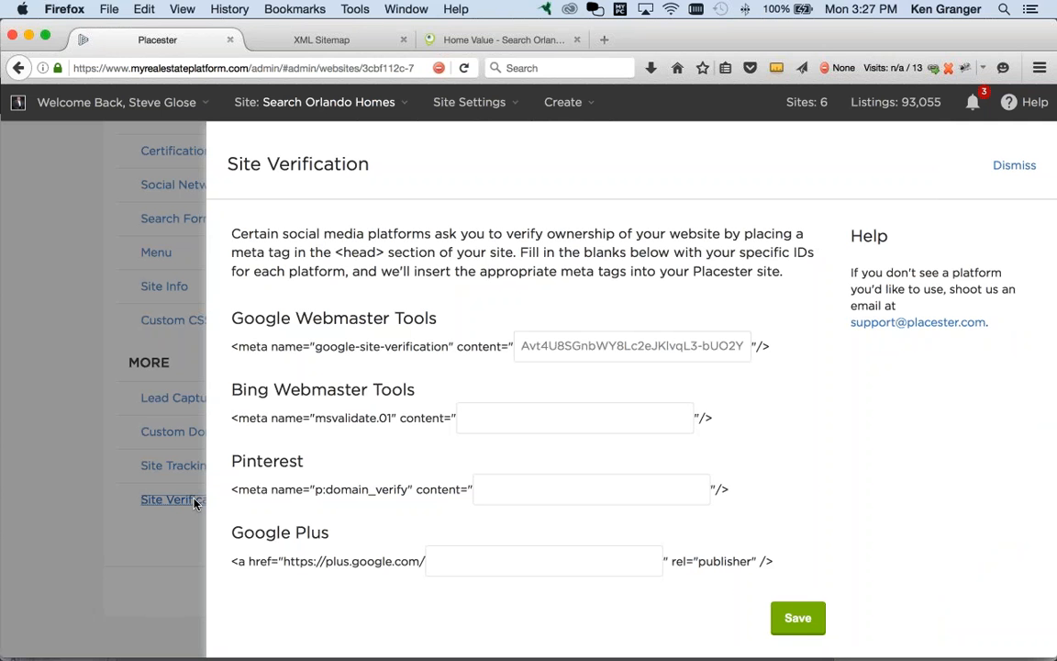
pyautogui.press('super+Tab')
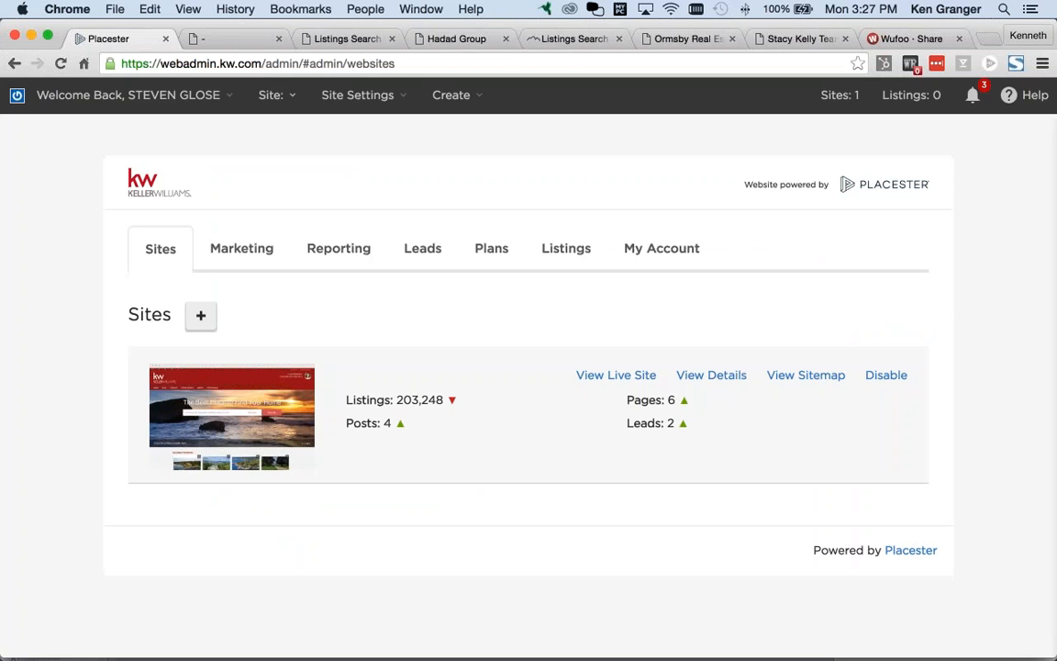
# Step: Go to Google Webmasters in a new Chrome tab and highlight its Search Console mention
pyautogui.press('super+t')
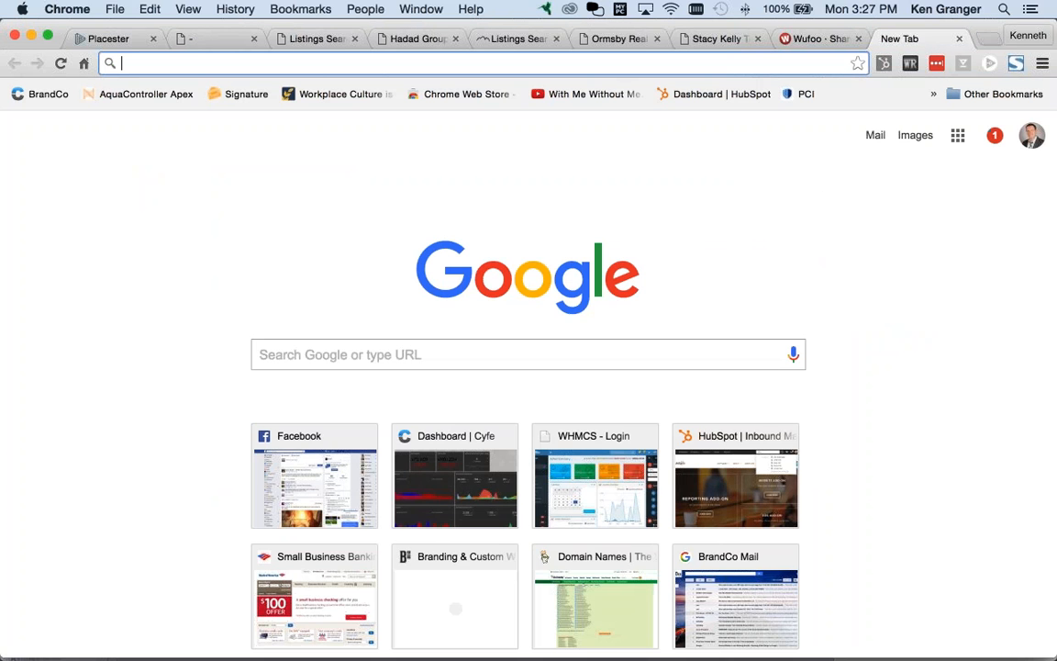
pyautogui.write('web')
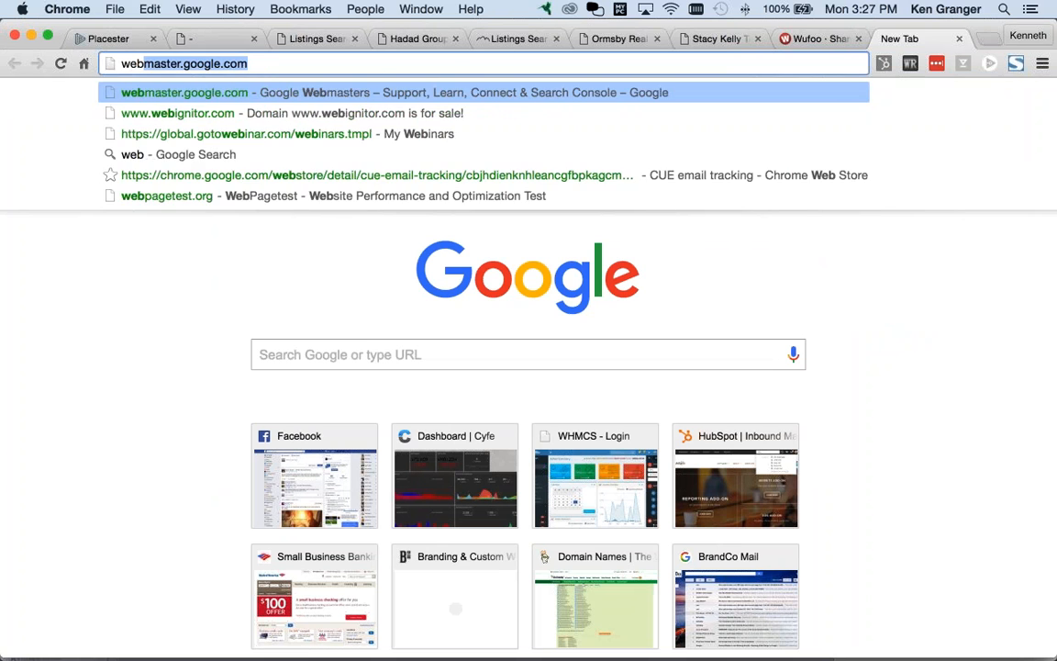
pyautogui.press('Return')
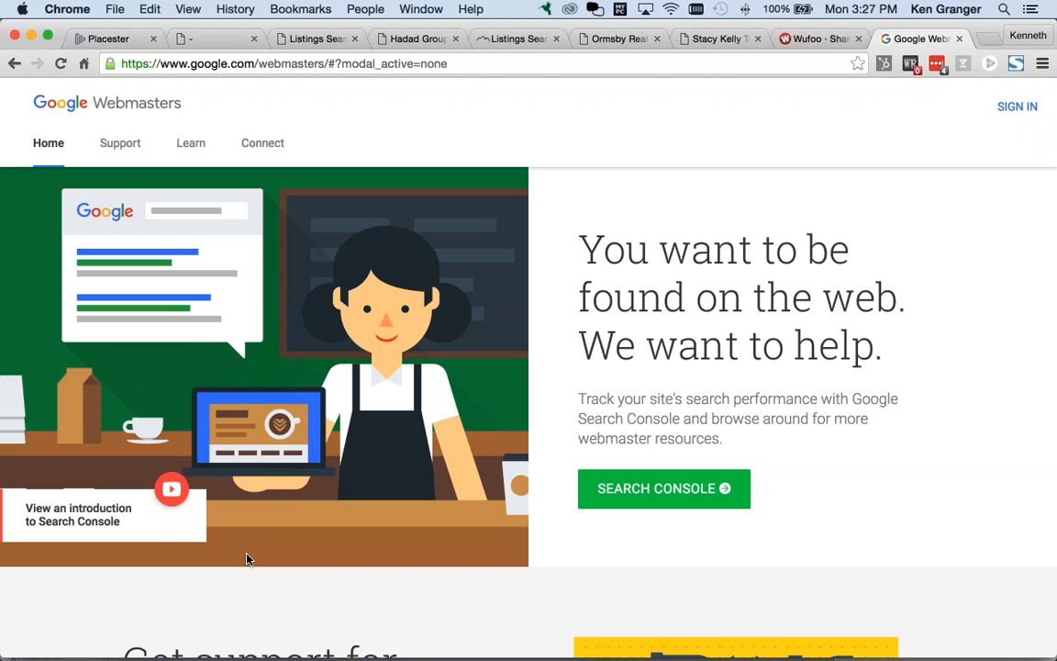
pyautogui.moveTo(595, 419); pyautogui.dragTo(684, 419)
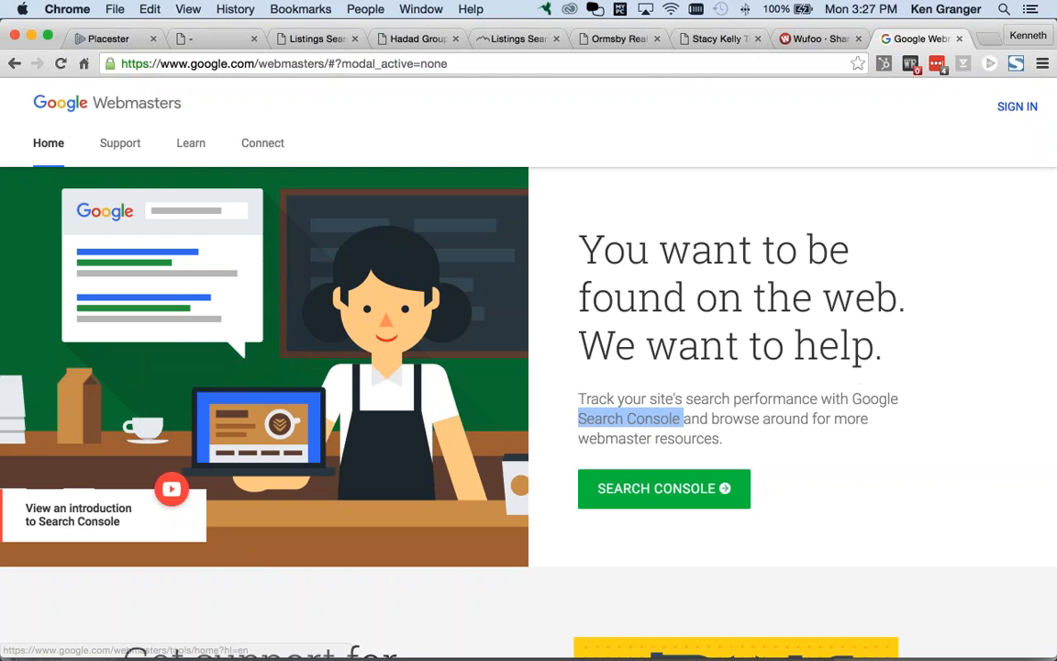
# Step: Sign in to Search Console and scroll through the account's website properties
pyautogui.click(1029, 108)
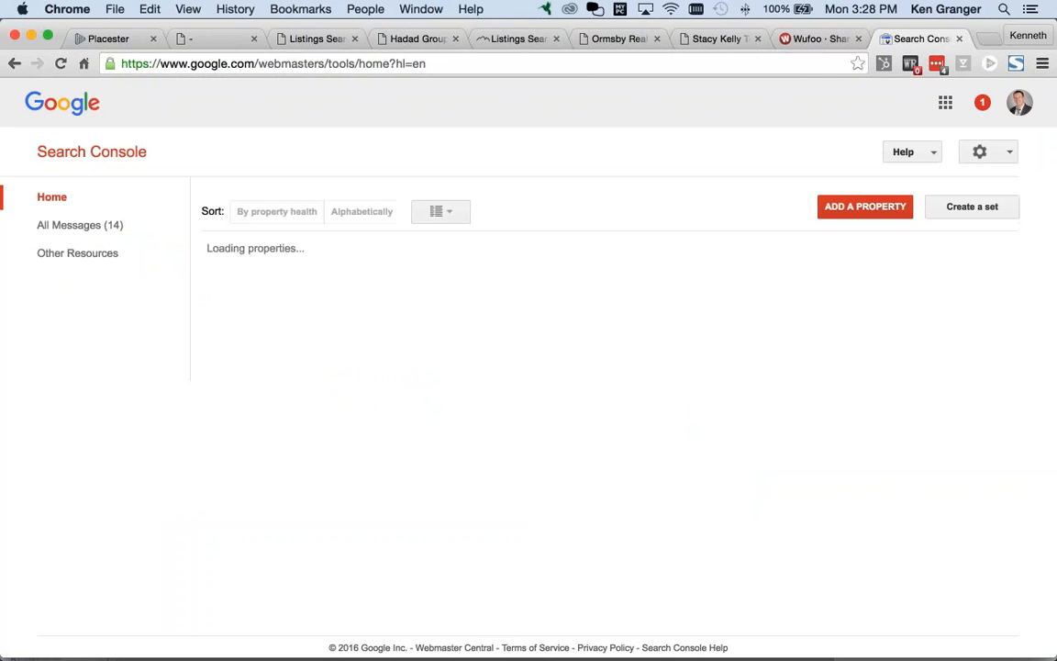
pyautogui.scroll(-1, 624, 221)
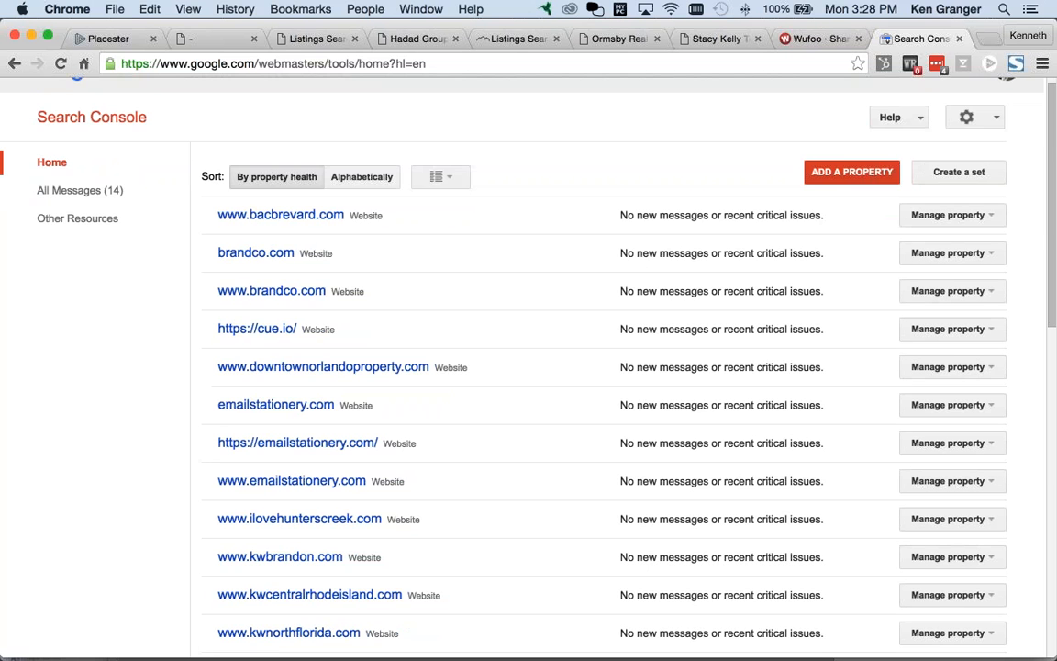
pyautogui.scroll(-5, 529, 367)
pyautogui.scroll(-4, 619, 224)
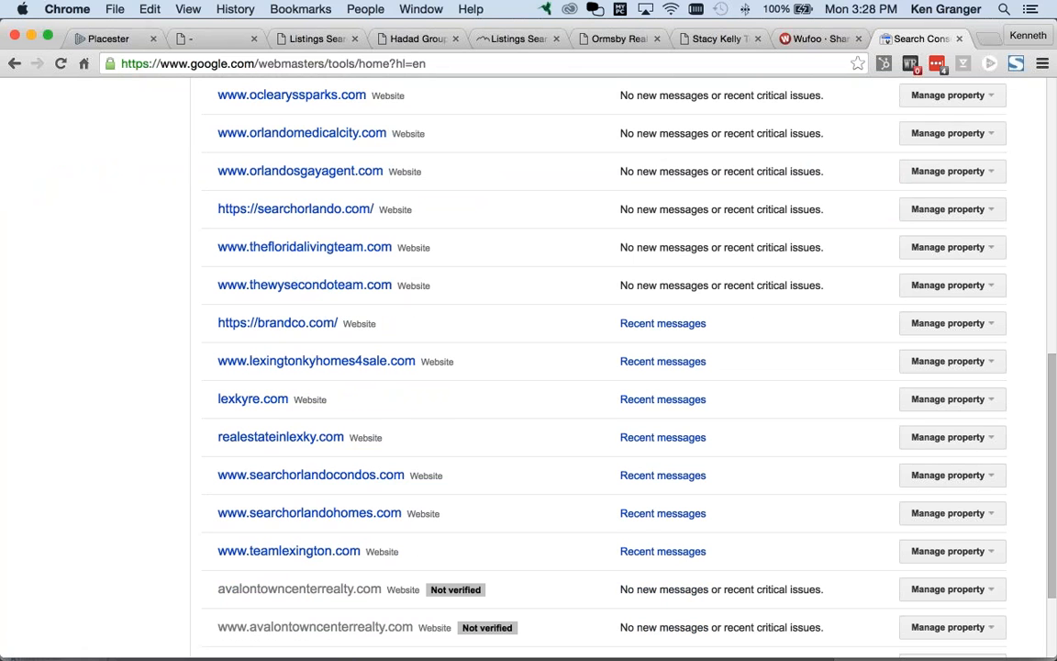
pyautogui.scroll(1, 409, 517)
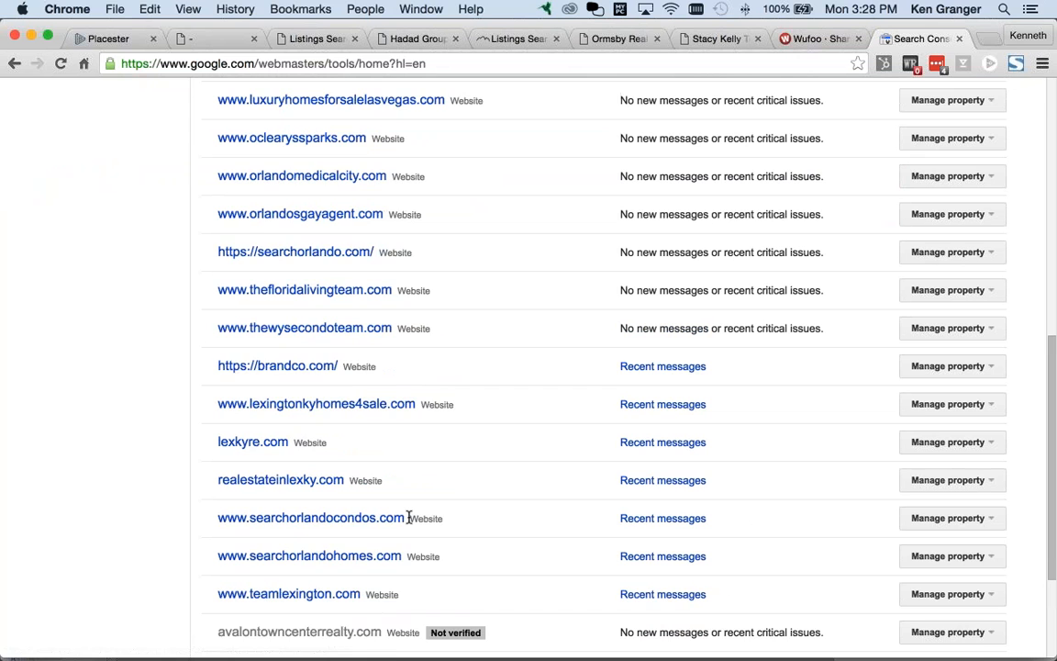
pyautogui.scroll(14, 410, 518)
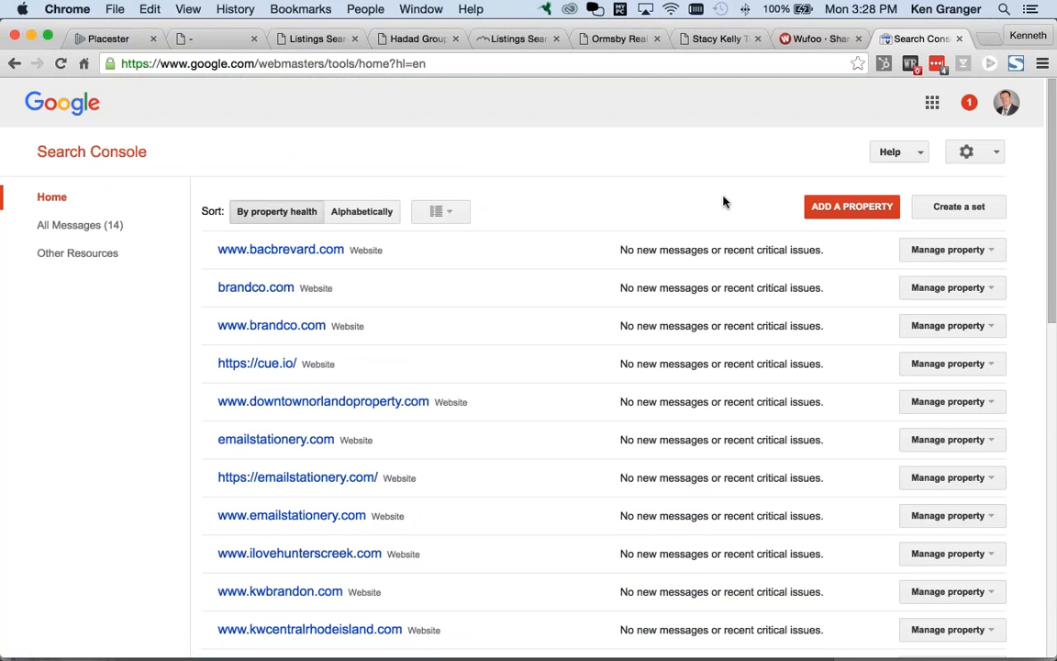
pyautogui.click(823, 209)
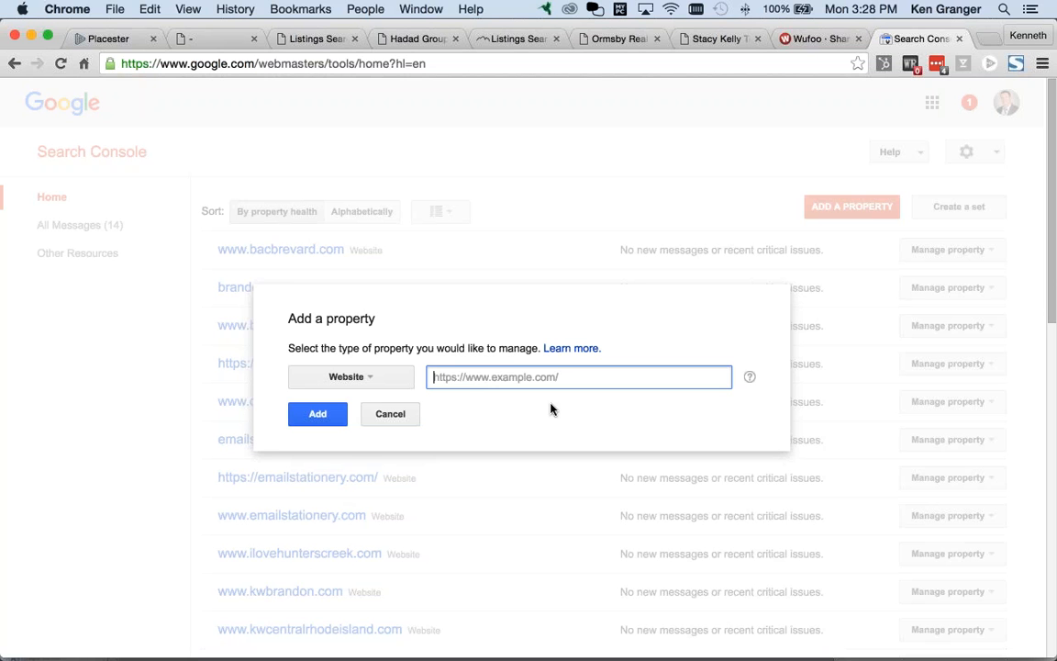
pyautogui.write('http://')
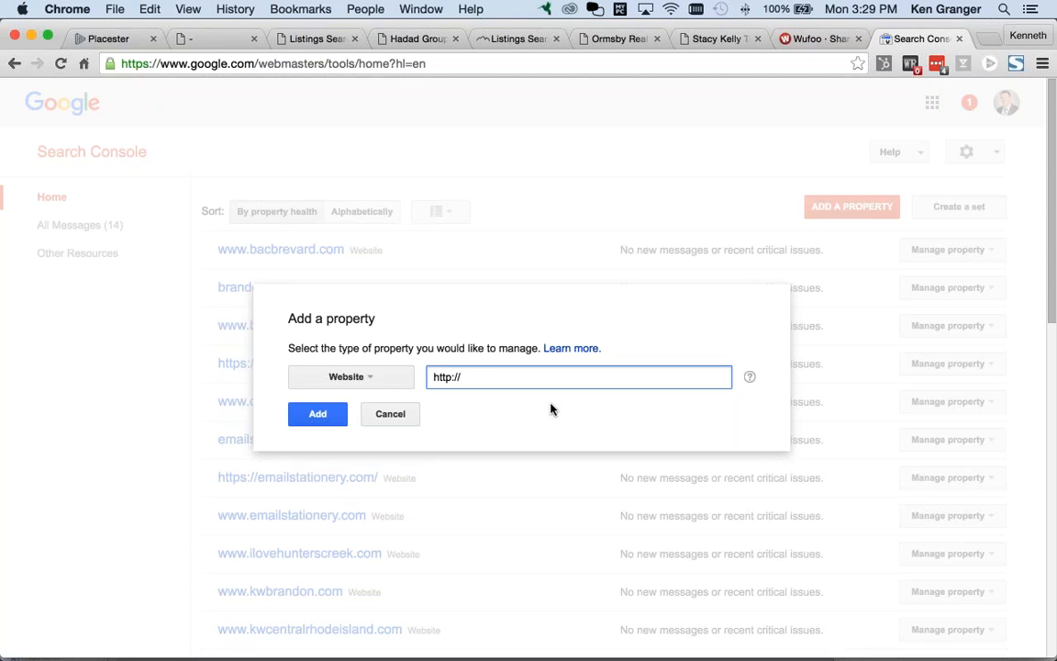
pyautogui.write('www.isellhomes.com')
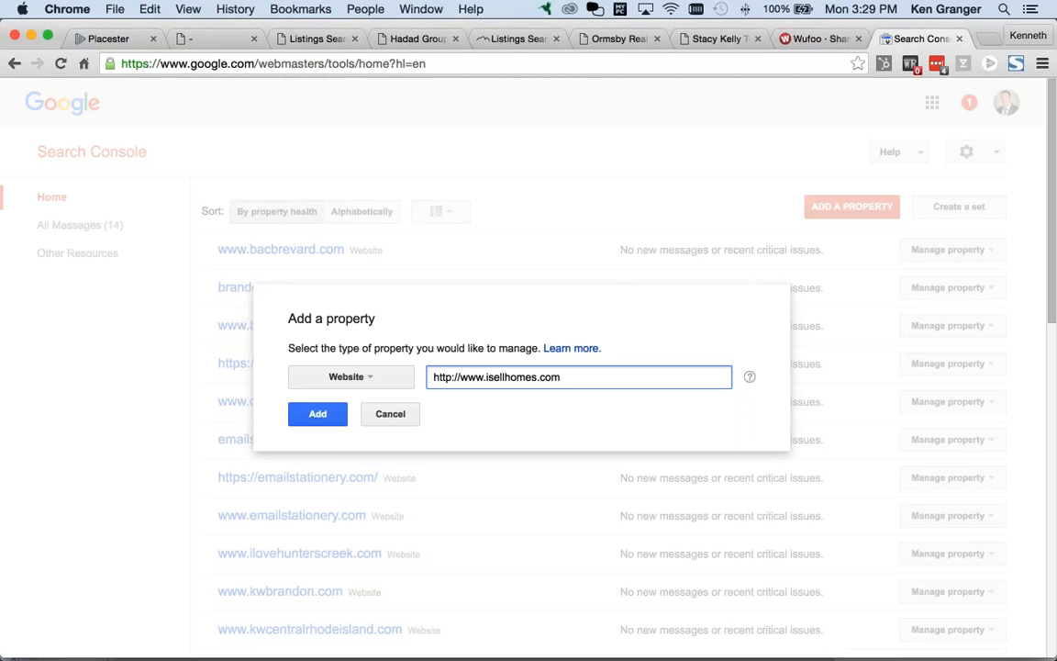
pyautogui.click(319, 418)
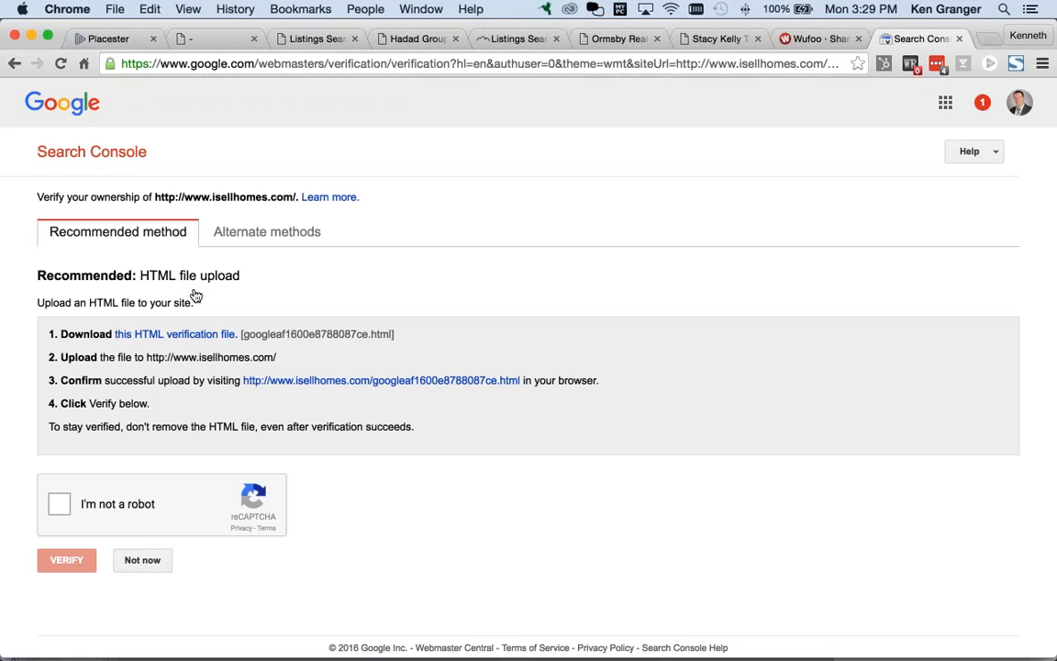
# Step: Choose the HTML tag verification method and select the google-site-verification meta tag
pyautogui.click(263, 235)
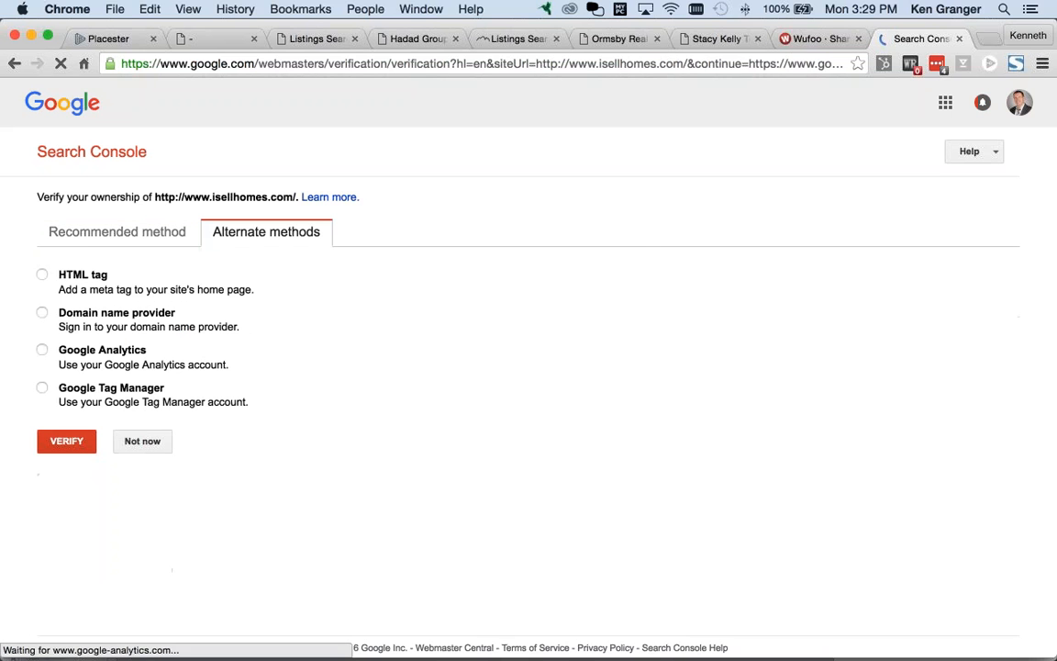
pyautogui.click(42, 276)
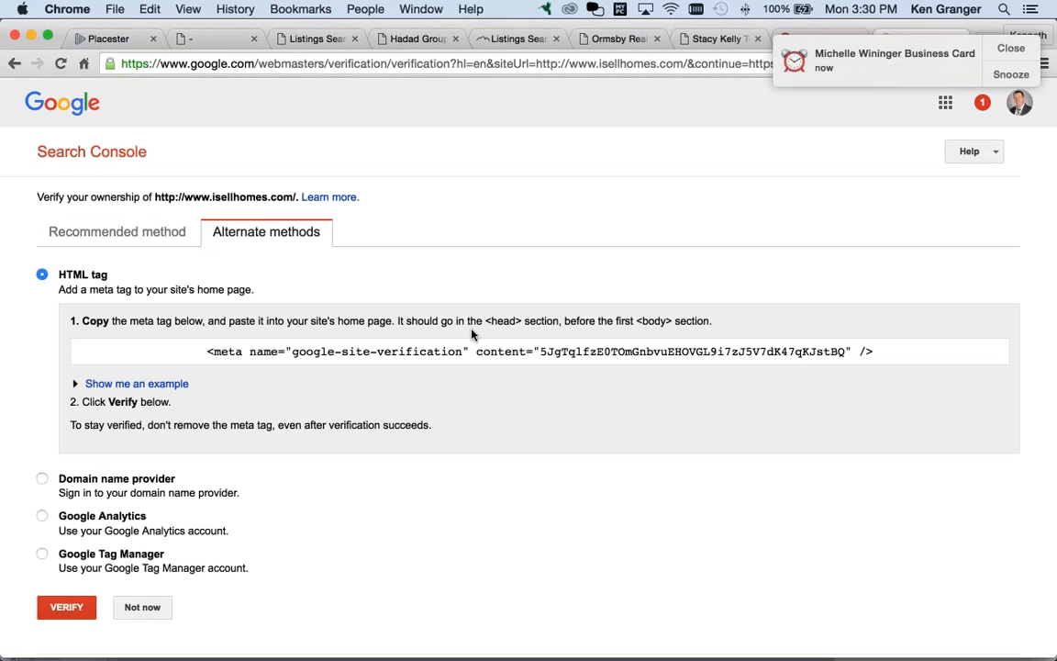
pyautogui.click(859, 355)
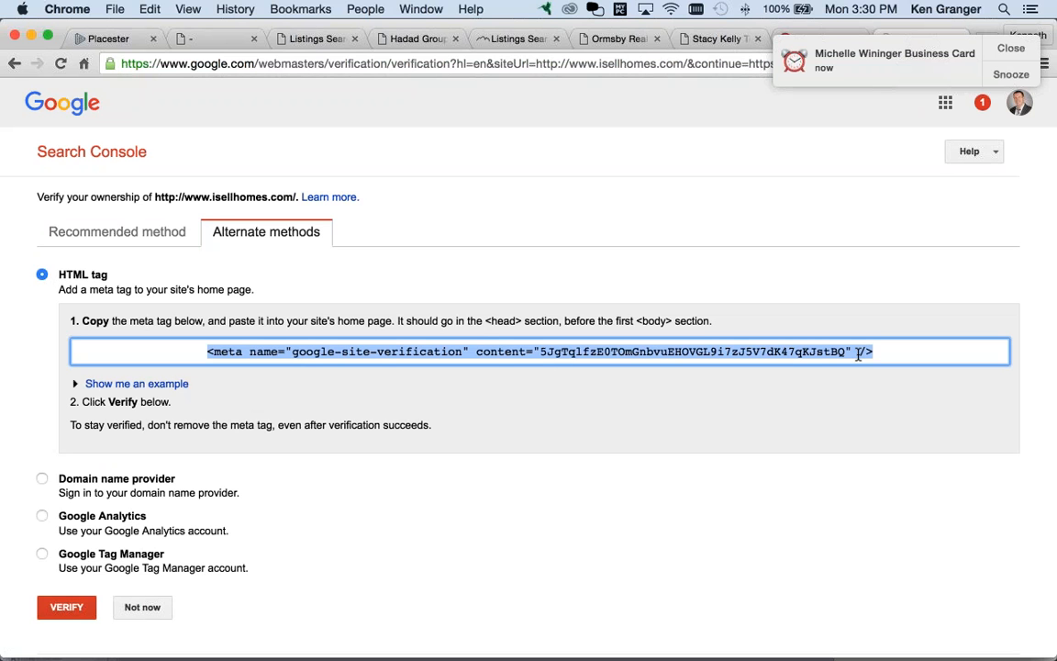
pyautogui.moveTo(845, 352); pyautogui.dragTo(539, 351)
# Step: Select just the verification code value, comparing it against Placester's verification settings in Firefox
pyautogui.press('super+Tab')
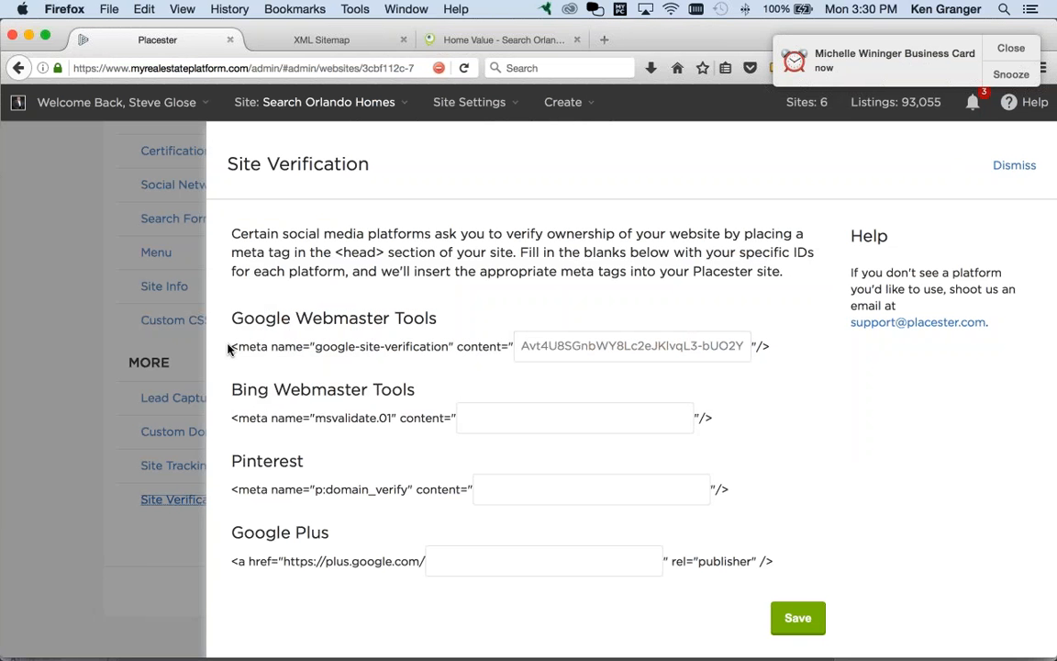
pyautogui.press('super+Tab')
pyautogui.press('super+Tab')
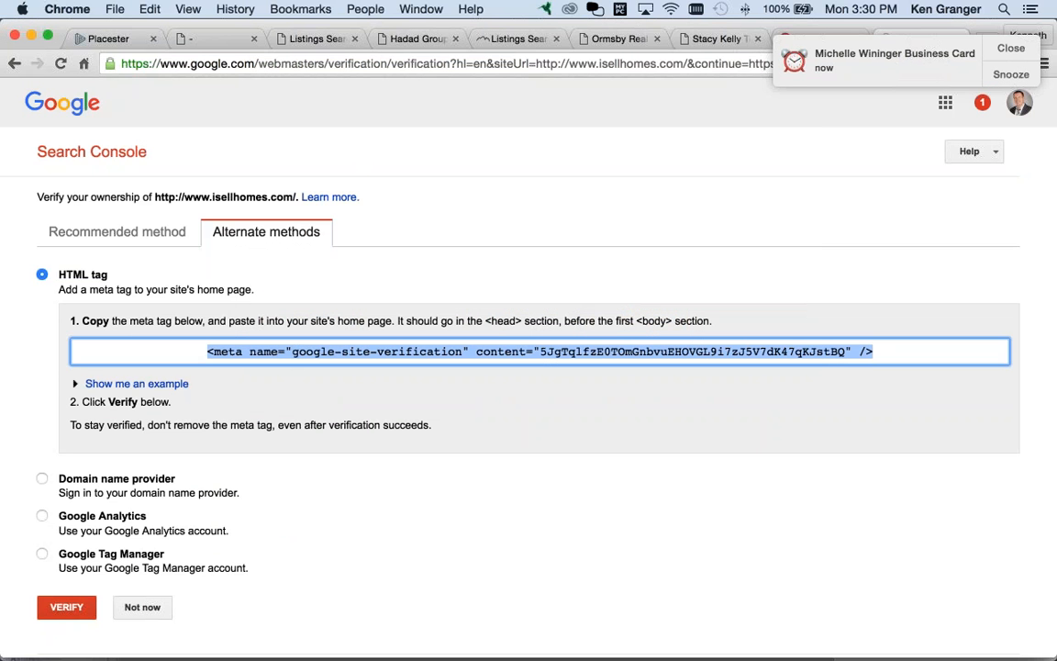
pyautogui.moveTo(540, 352); pyautogui.dragTo(840, 352)
pyautogui.press('super+Tab')
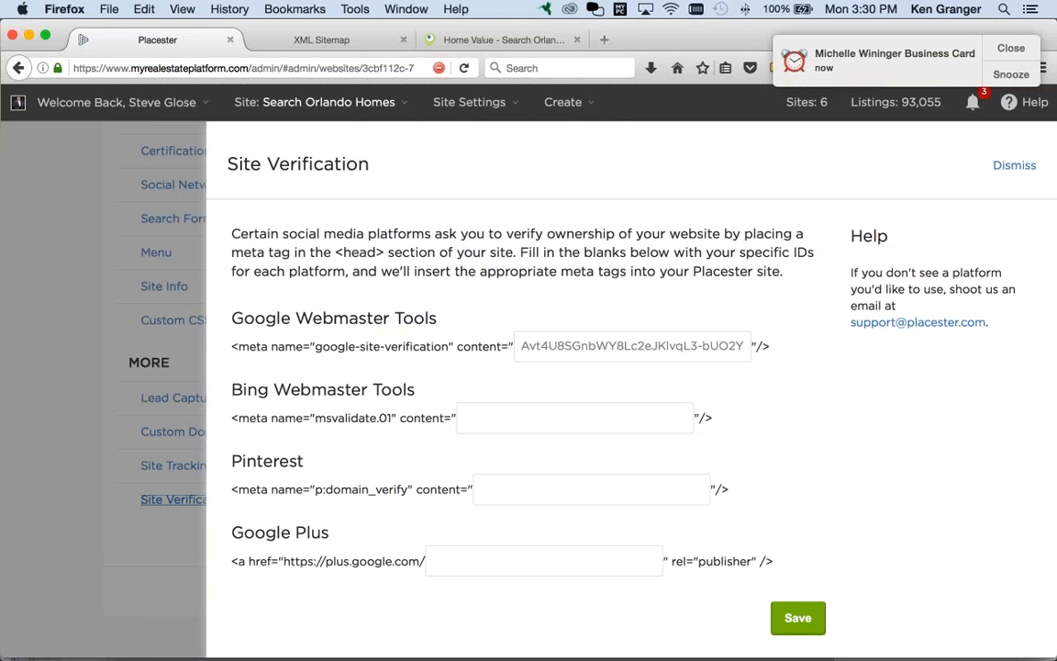
pyautogui.press('super+Tab')
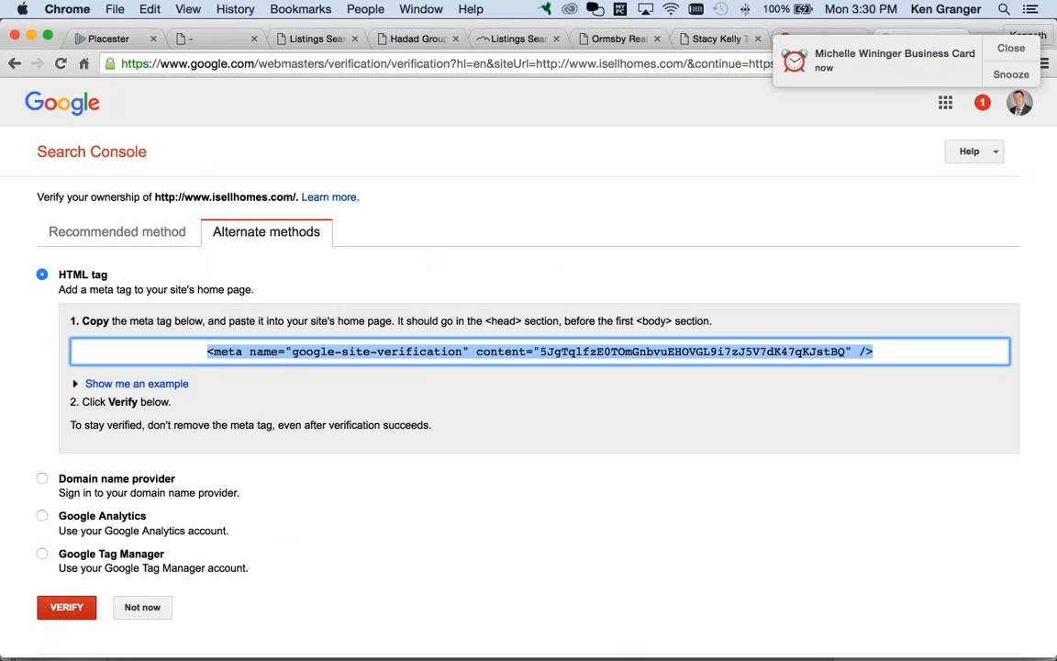
pyautogui.scroll(-1, 74, 605)
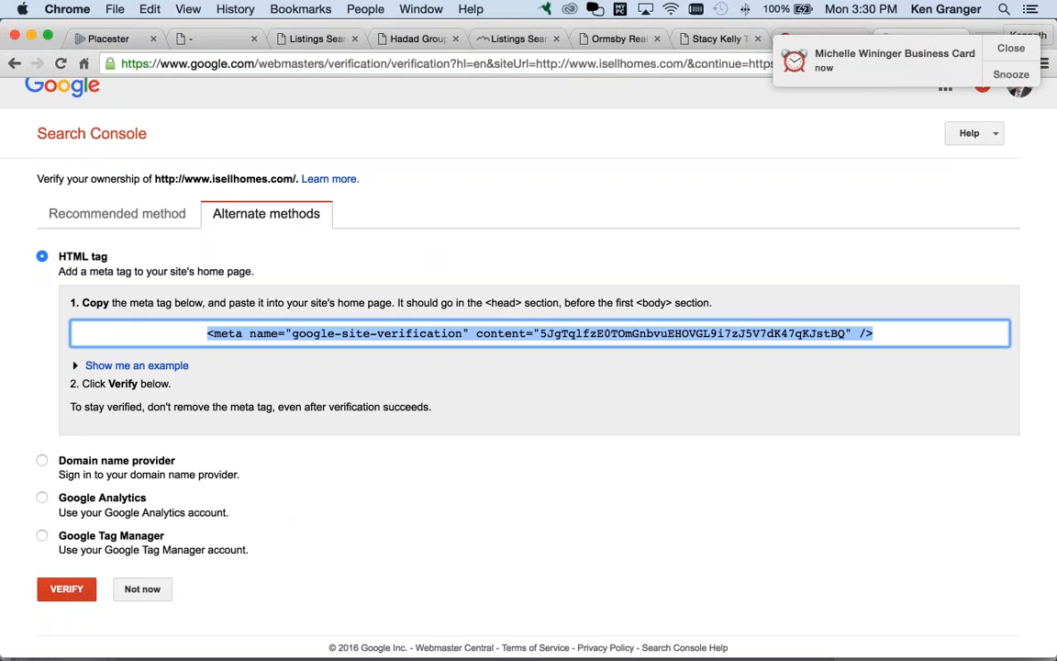
pyautogui.click(145, 590)
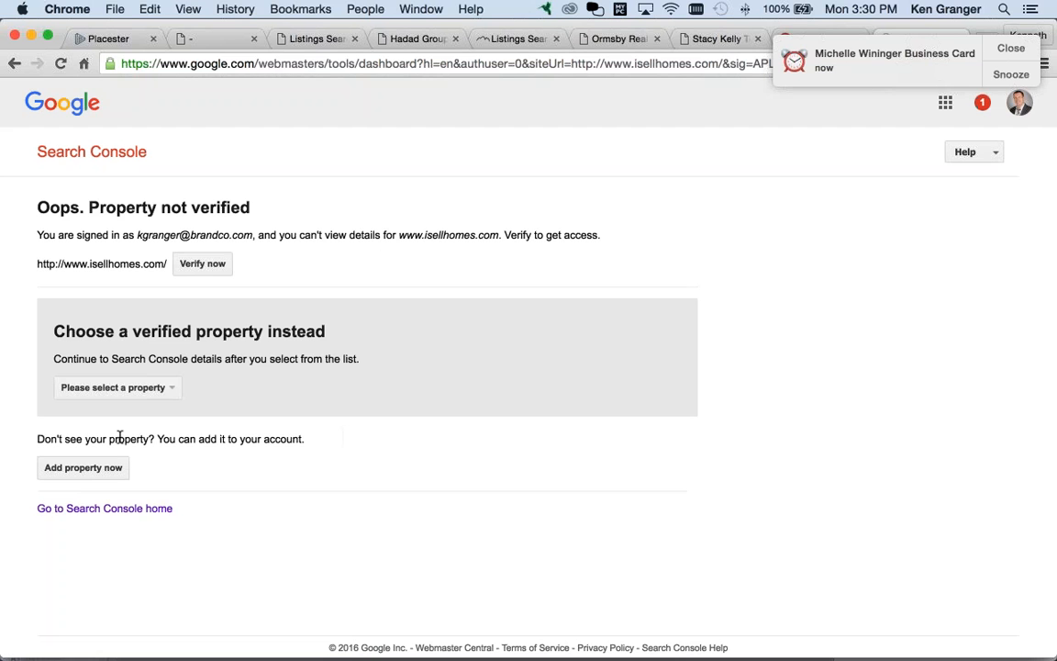
pyautogui.click(96, 148)
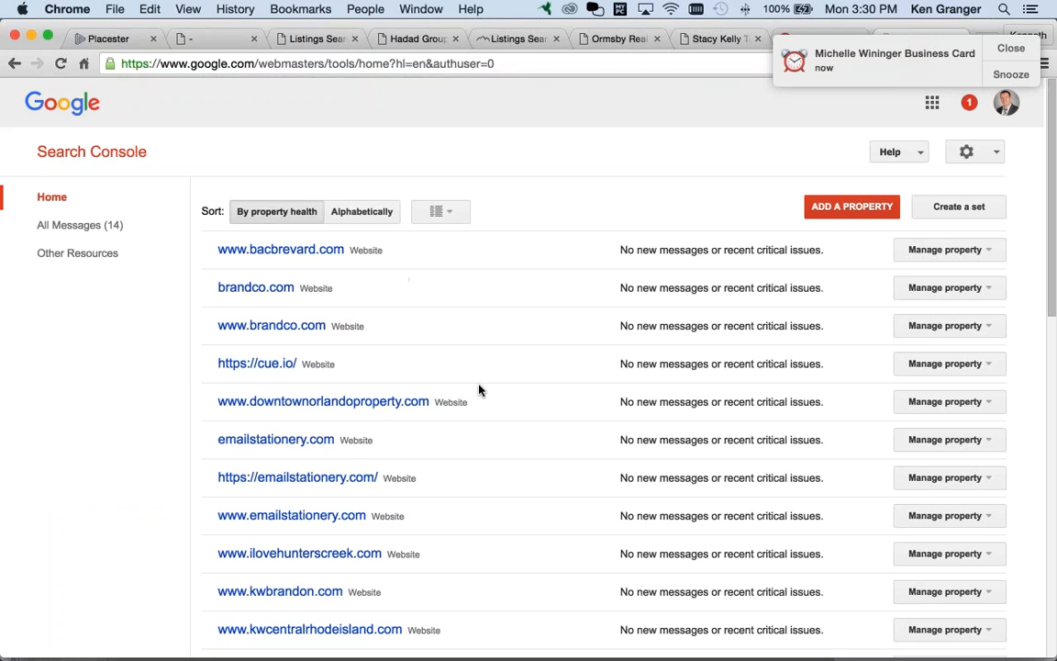
pyautogui.scroll(-1, 495, 415)
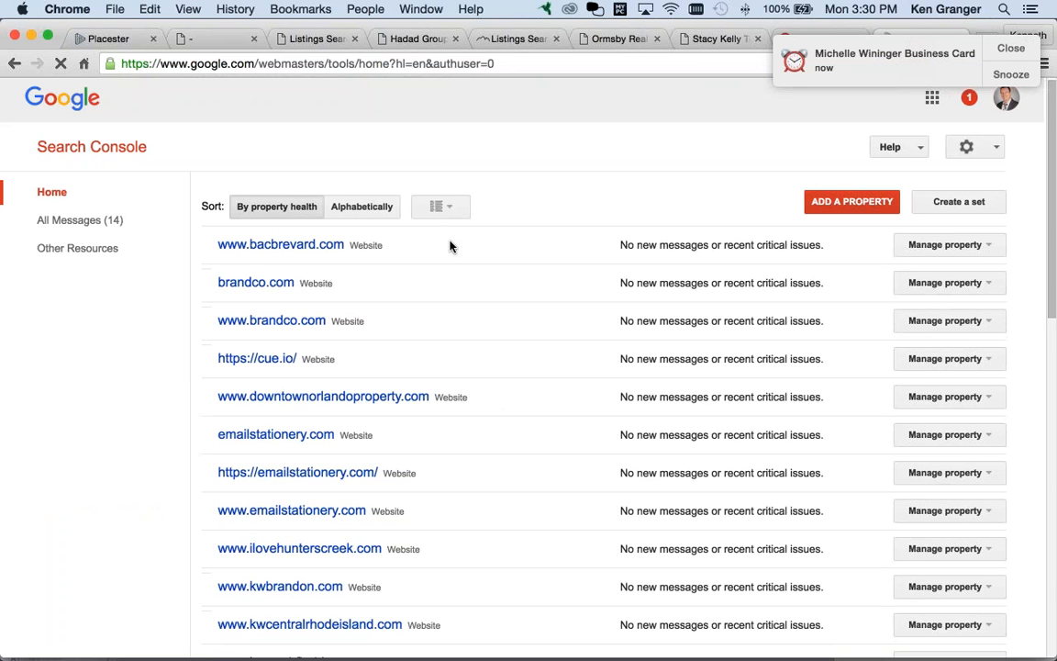
pyautogui.scroll(-5, 459, 450)
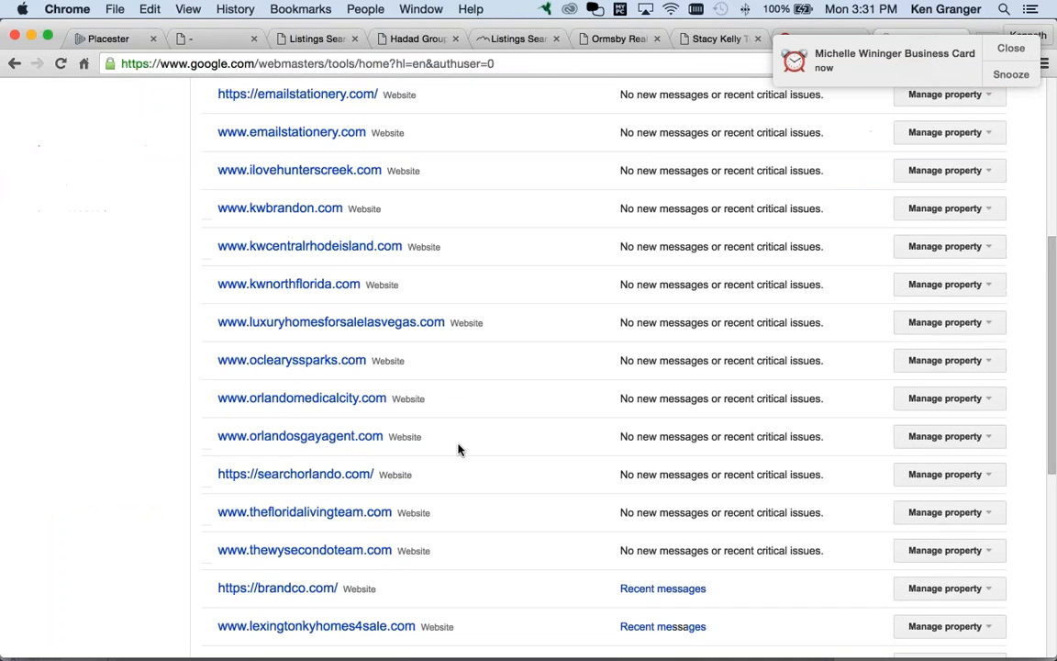
pyautogui.scroll(-6, 459, 450)
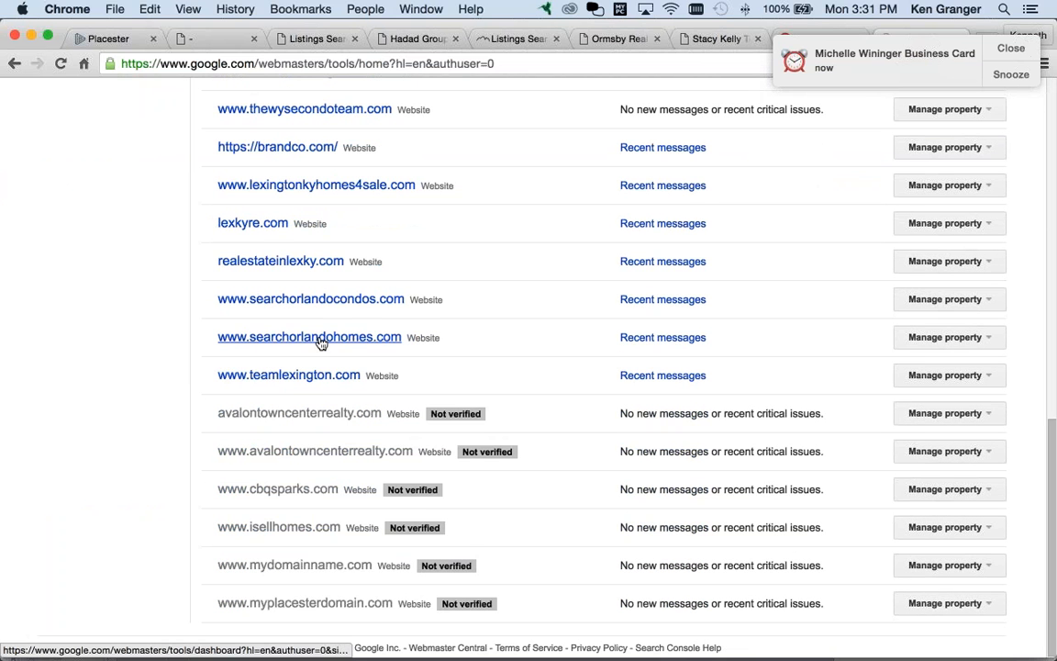
pyautogui.click(320, 341)
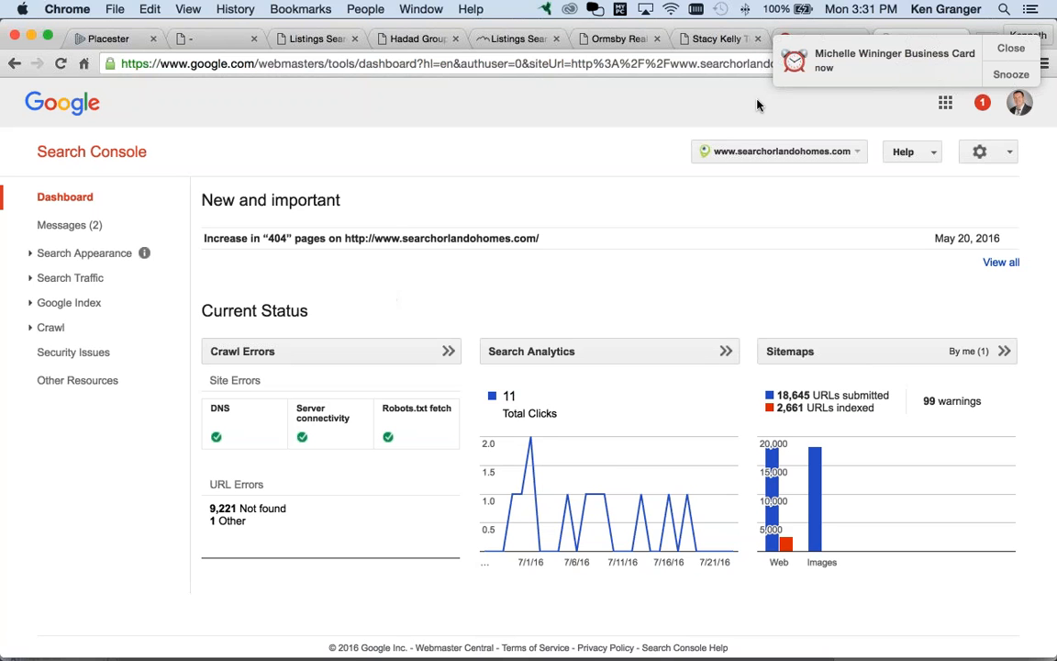
pyautogui.click(1011, 48)
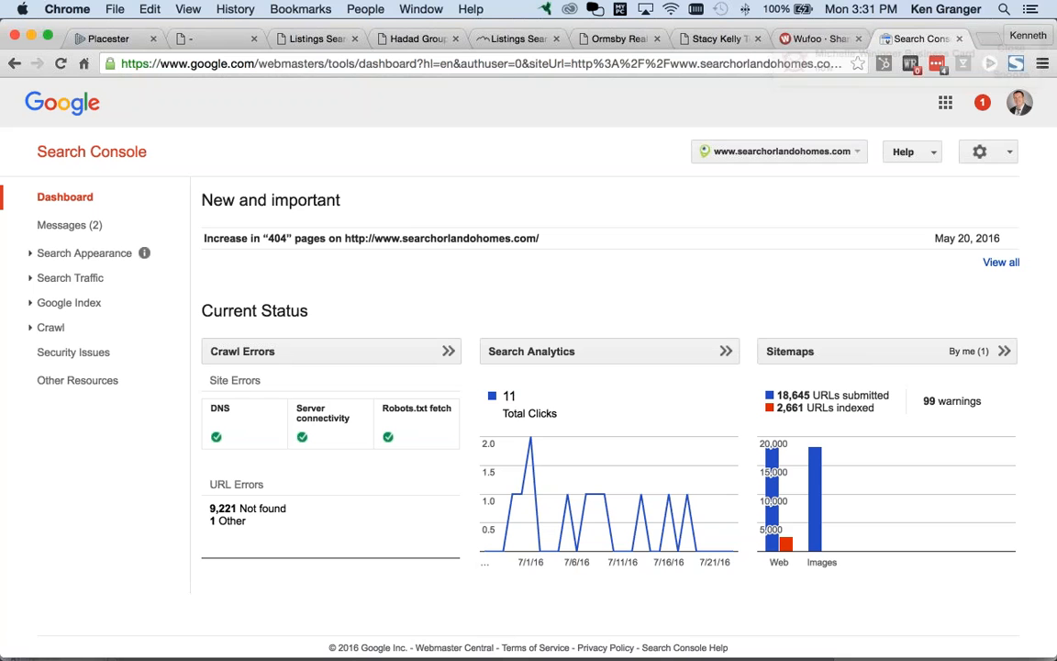
pyautogui.click(50, 334)
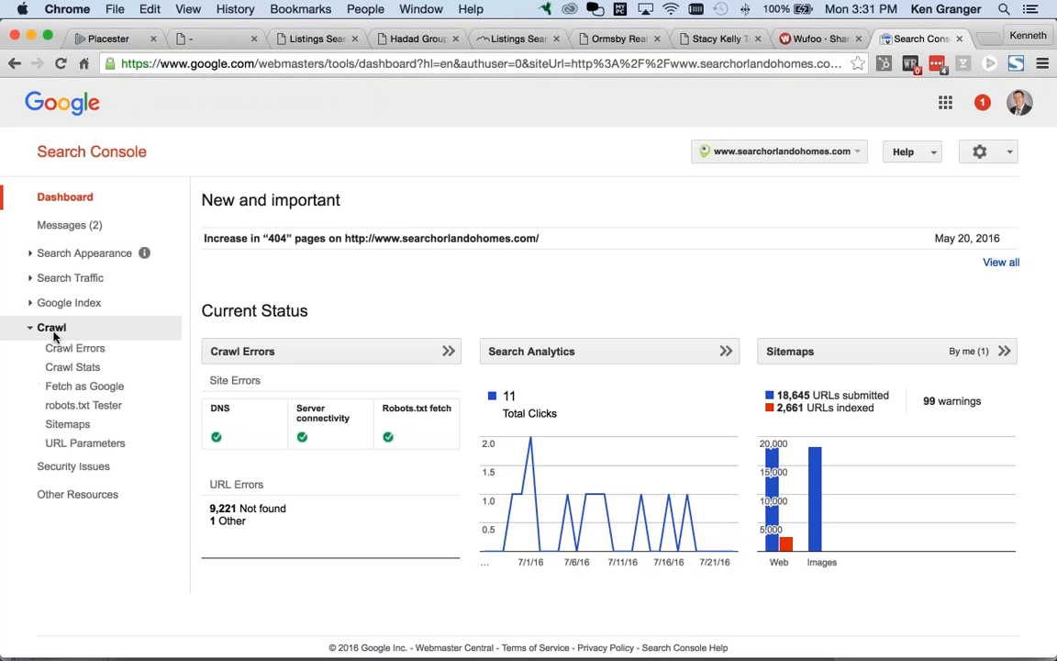
pyautogui.click(99, 428)
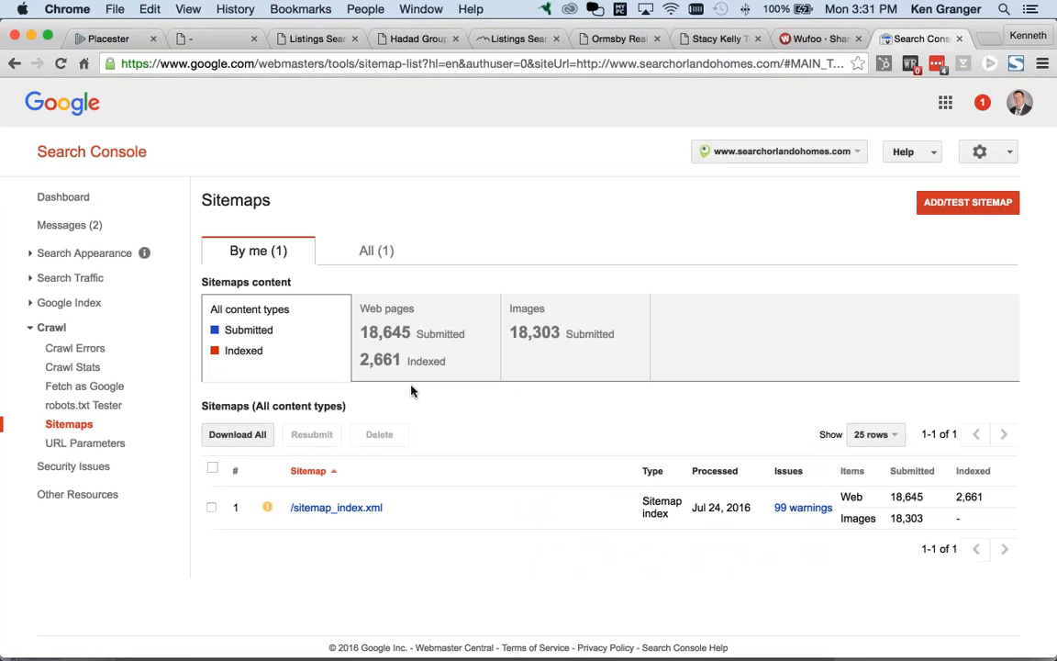
pyautogui.scroll(-3, 461, 479)
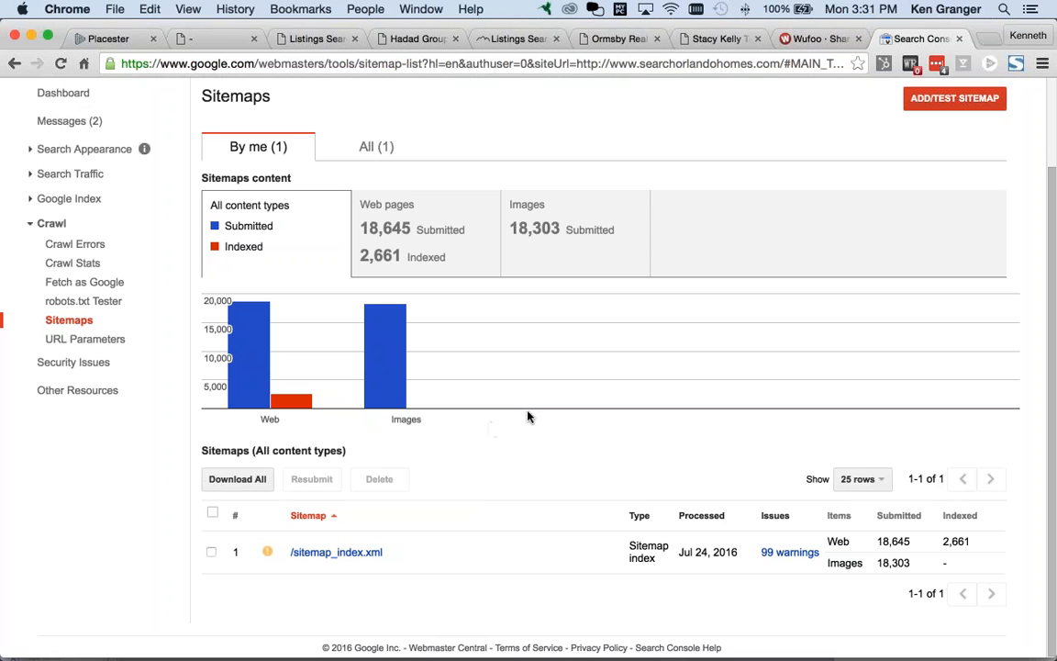
pyautogui.scroll(1, 529, 415)
pyautogui.scroll(2, 530, 415)
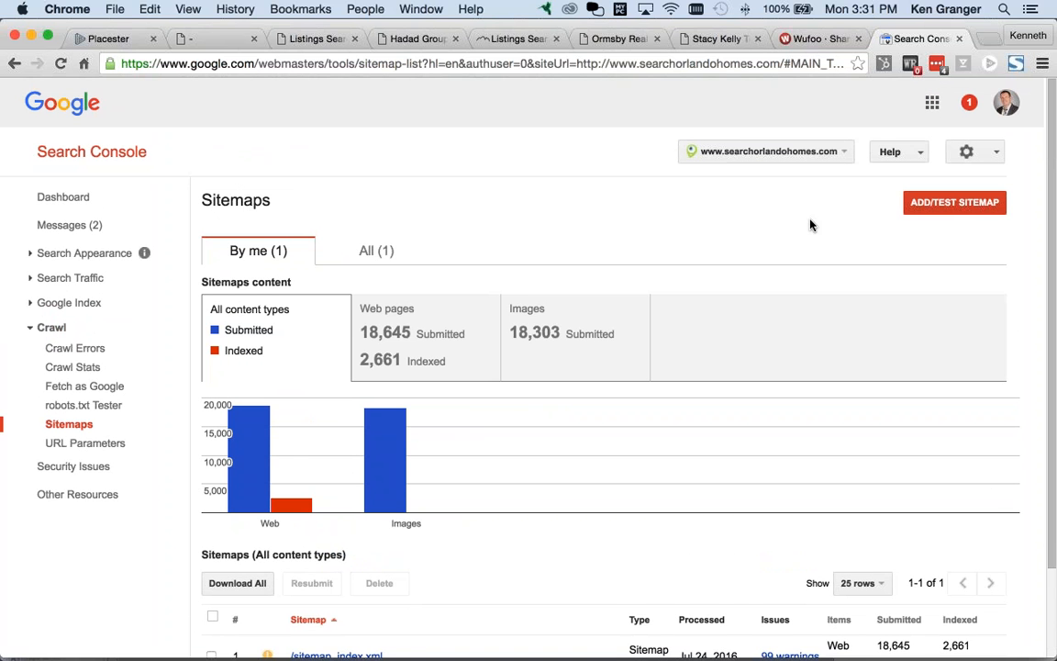
pyautogui.click(955, 206)
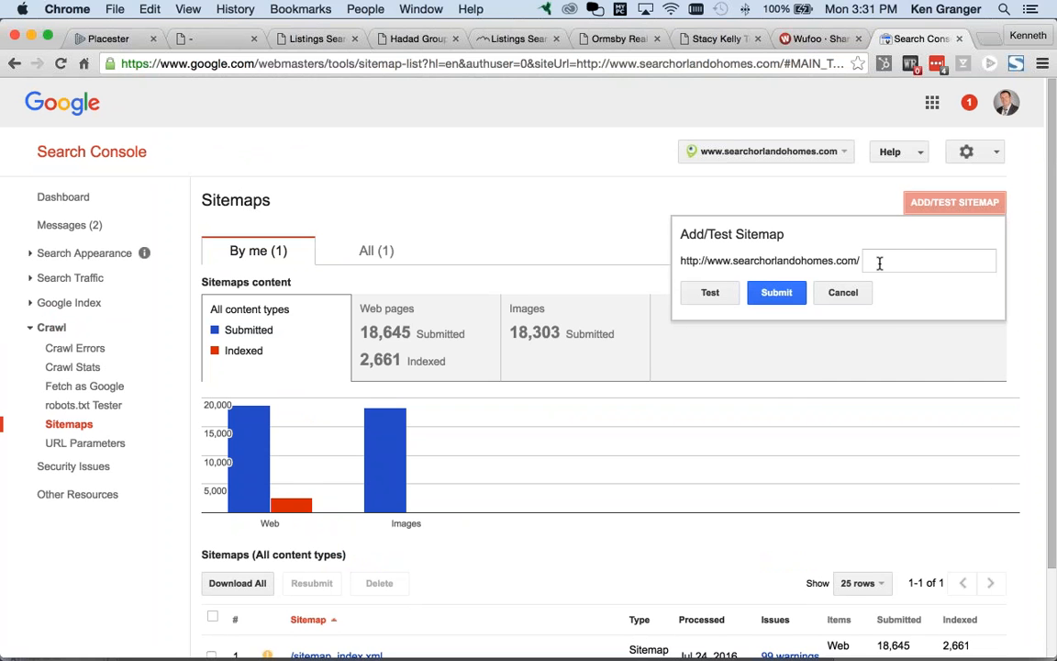
pyautogui.press('super+Tab')
pyautogui.click(322, 39)
pyautogui.click(234, 68)
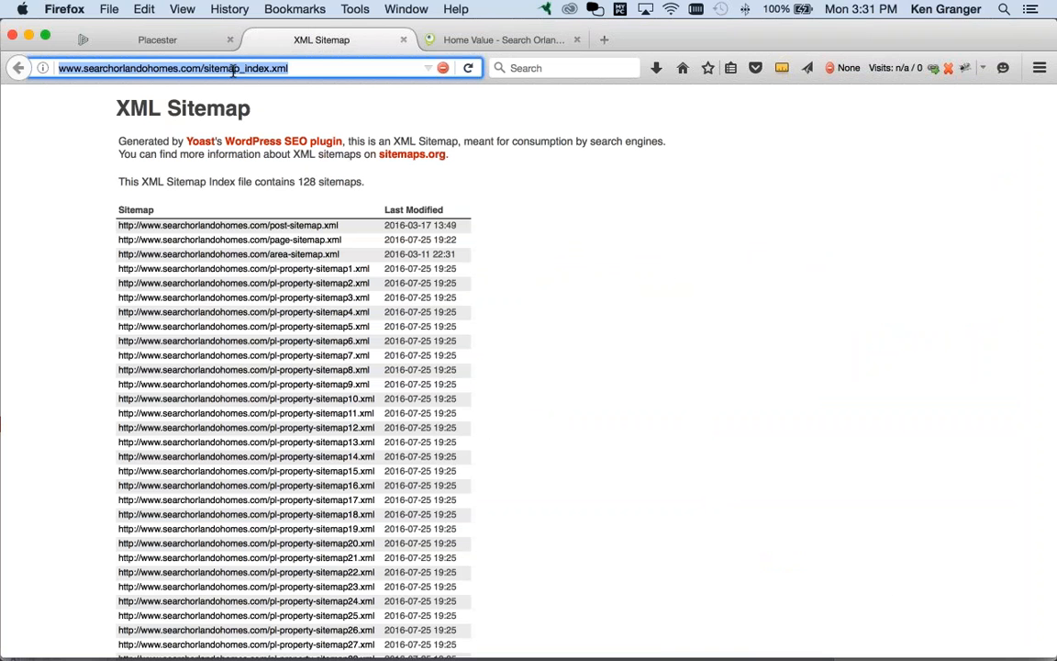
pyautogui.click(183, 68)
pyautogui.moveTo(203, 68); pyautogui.dragTo(299, 69)
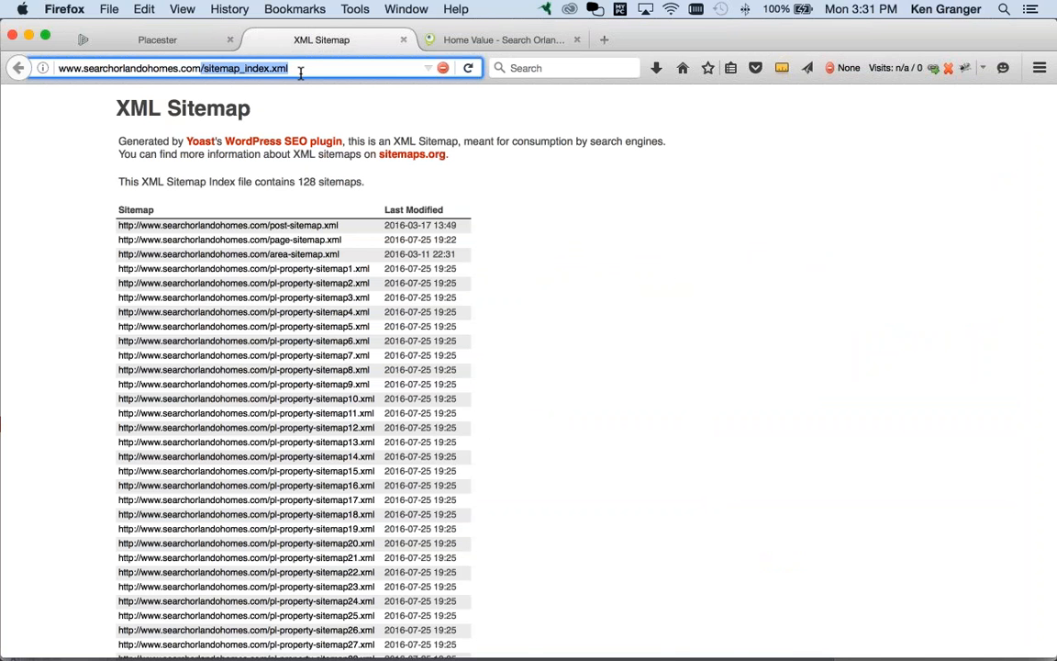
pyautogui.press('super+c')
pyautogui.press('super+Tab')
pyautogui.click(913, 263)
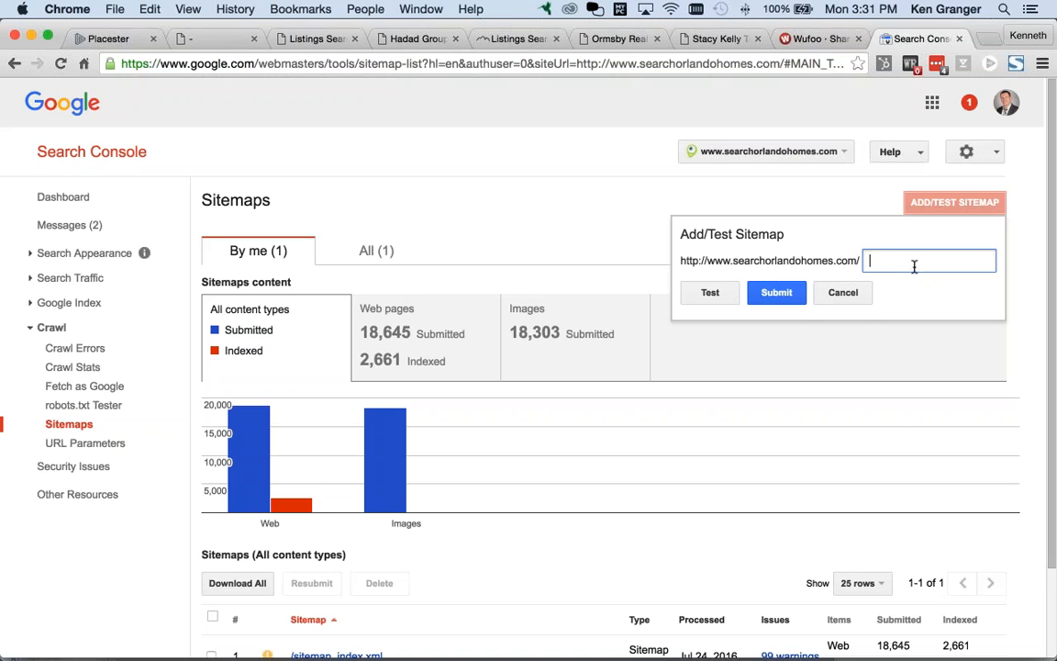
pyautogui.press('super+v')
pyautogui.click(873, 263)
pyautogui.press('Delete')
pyautogui.click(844, 292)
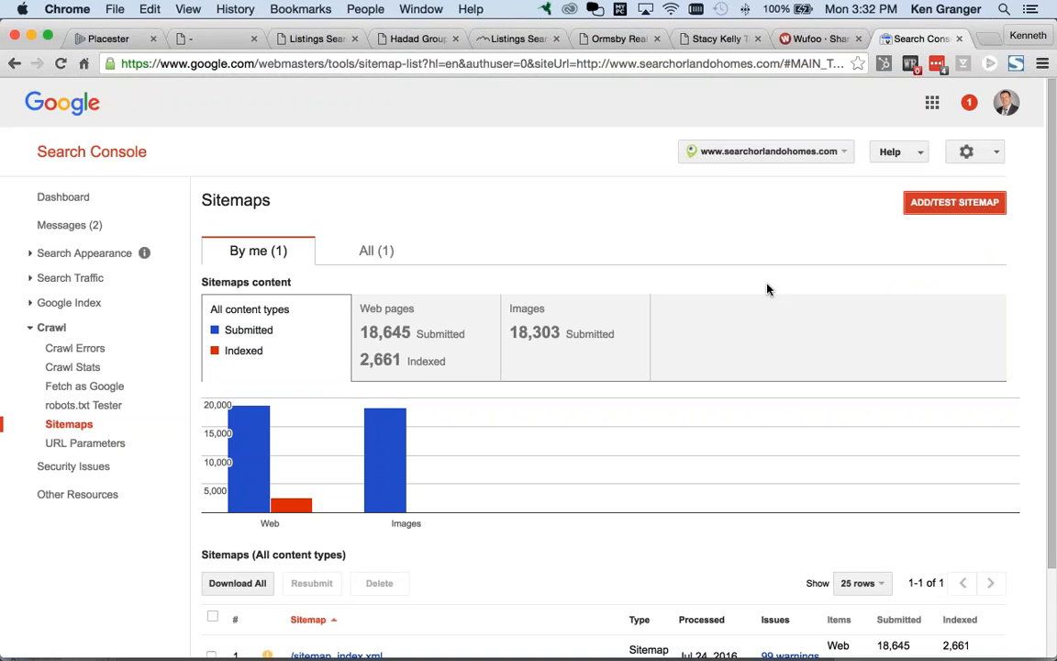
pyautogui.scroll(-2, 767, 289)
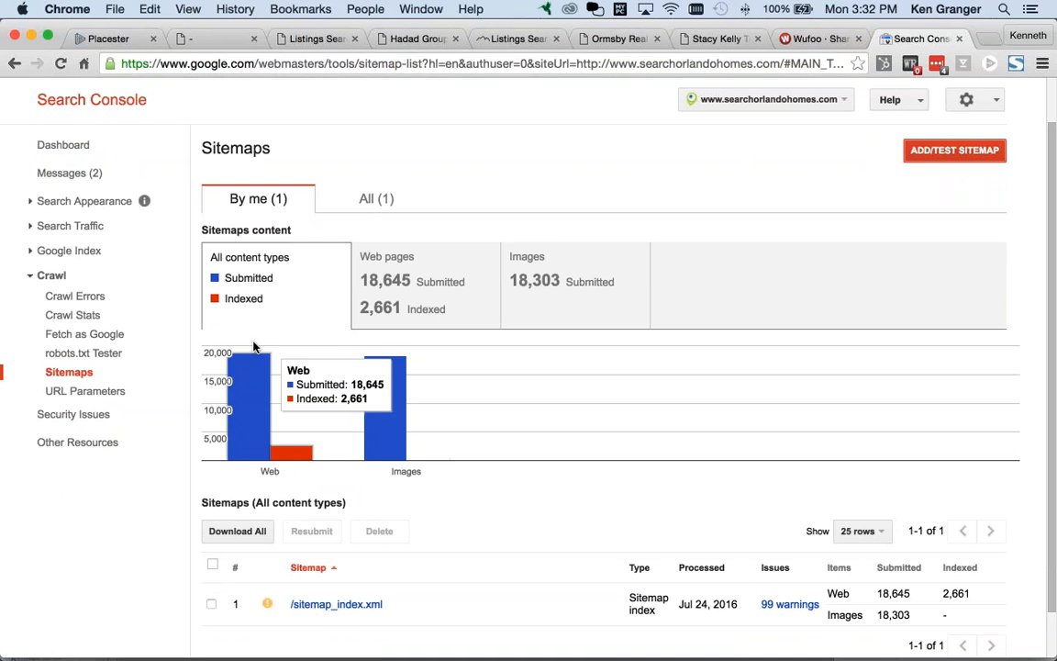
pyautogui.scroll(1, 254, 346)
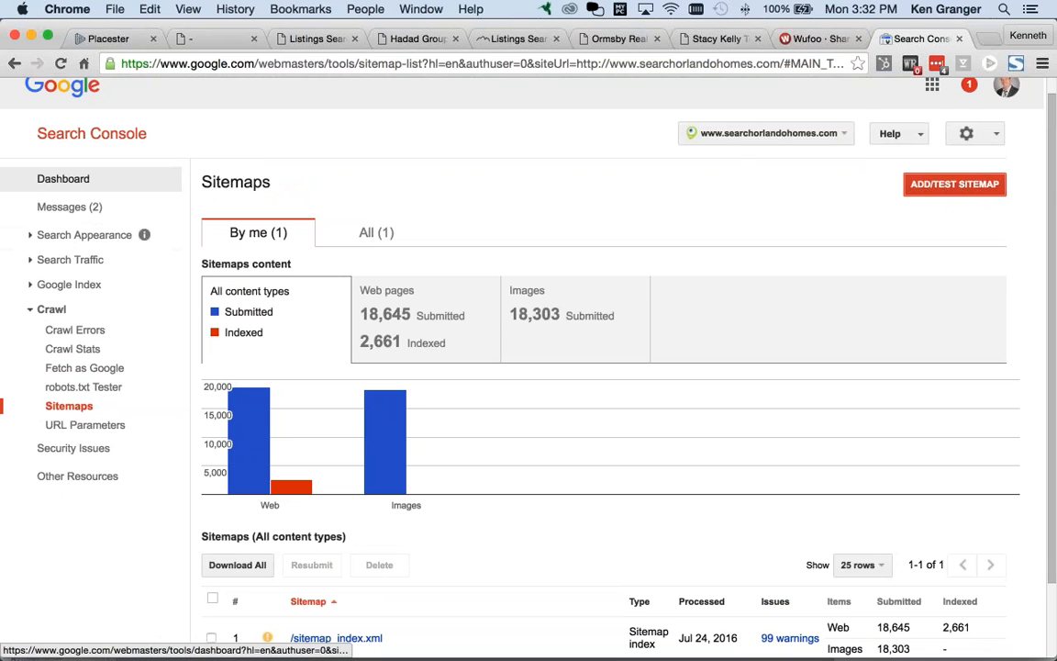
pyautogui.click(72, 180)
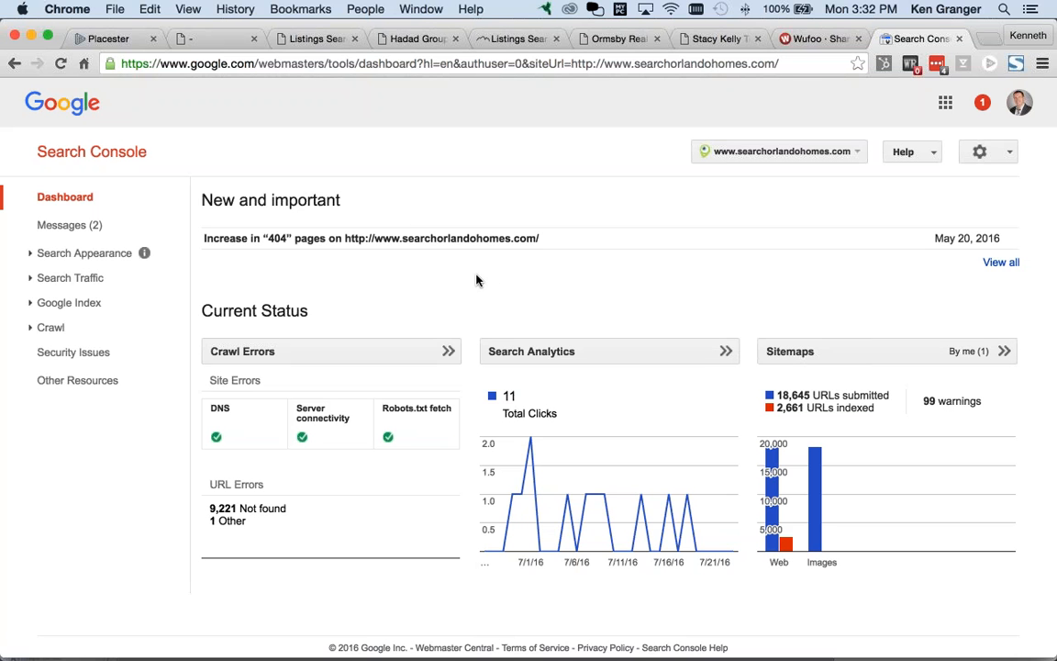
pyautogui.click(62, 303)
pyautogui.click(83, 329)
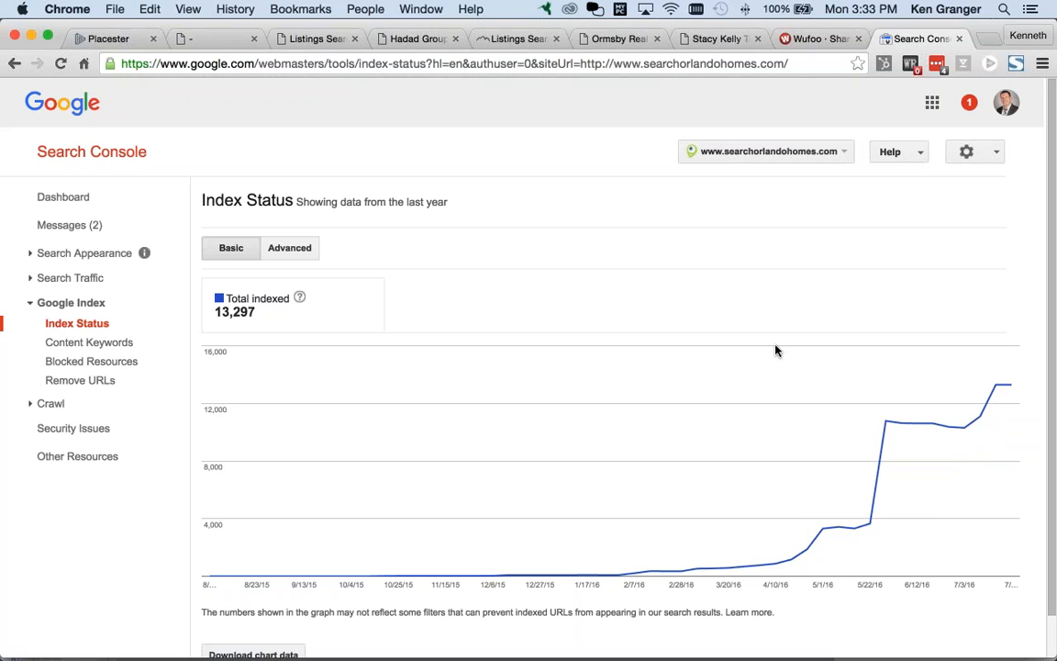
# Step: Search Google for site:searchorlandohomes.com in a new tab and zoom in on its ~13,300 results
pyautogui.press('super+t')
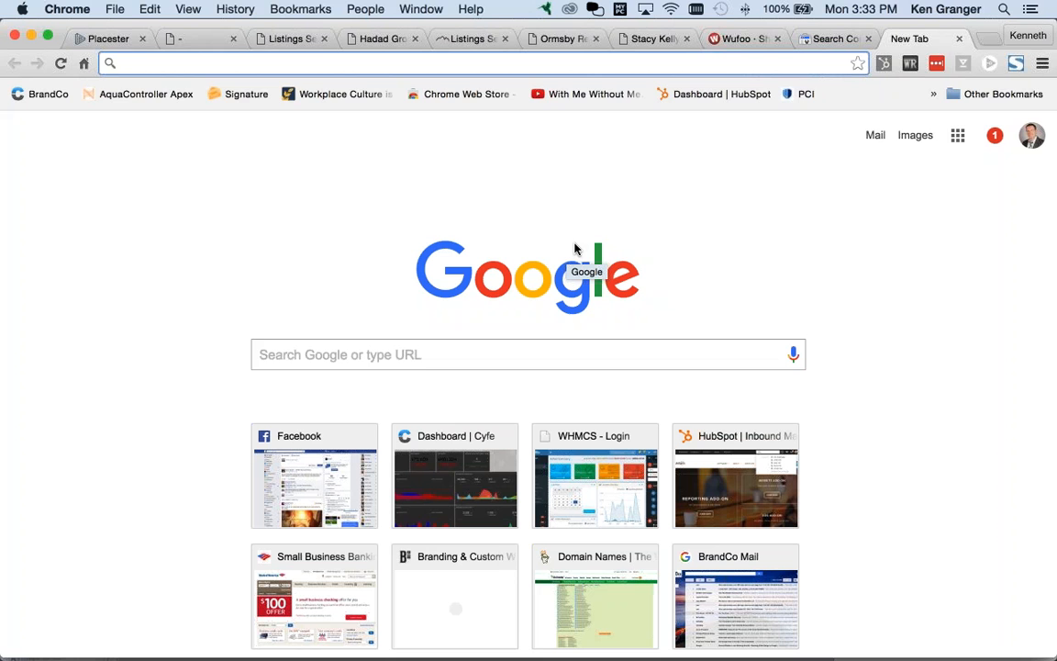
pyautogui.write('site:')
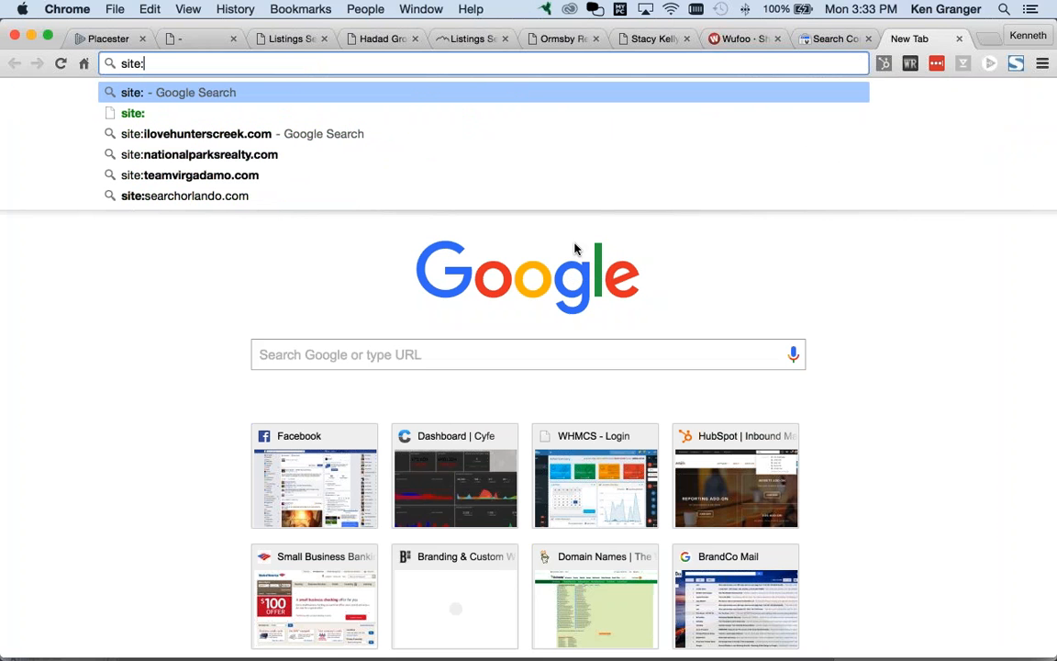
pyautogui.write('searchorlandohomes.com')
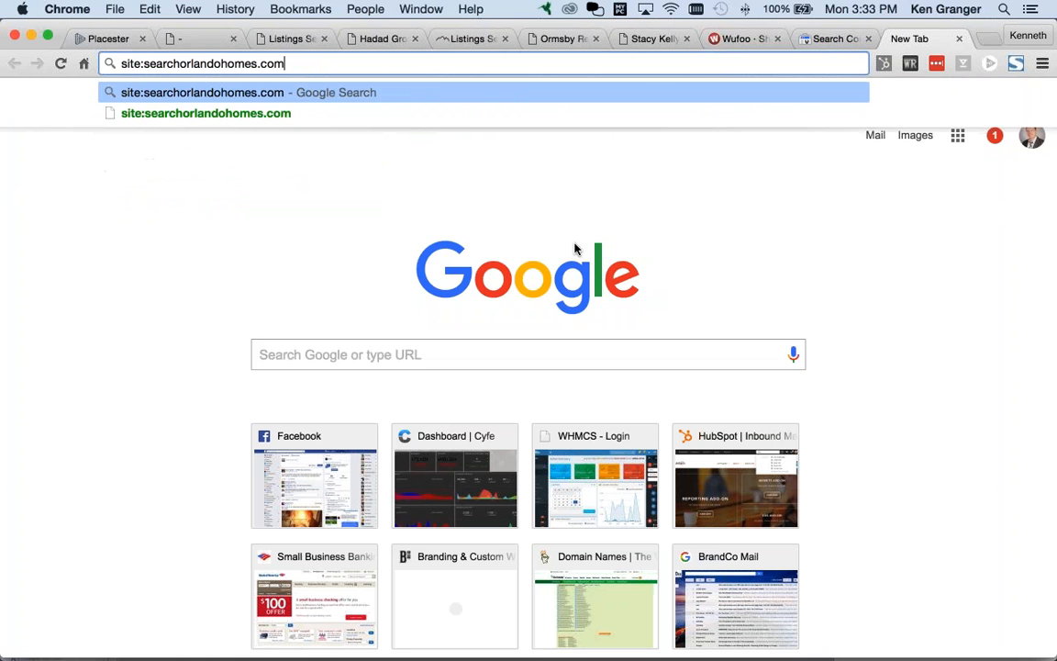
pyautogui.press('Return')
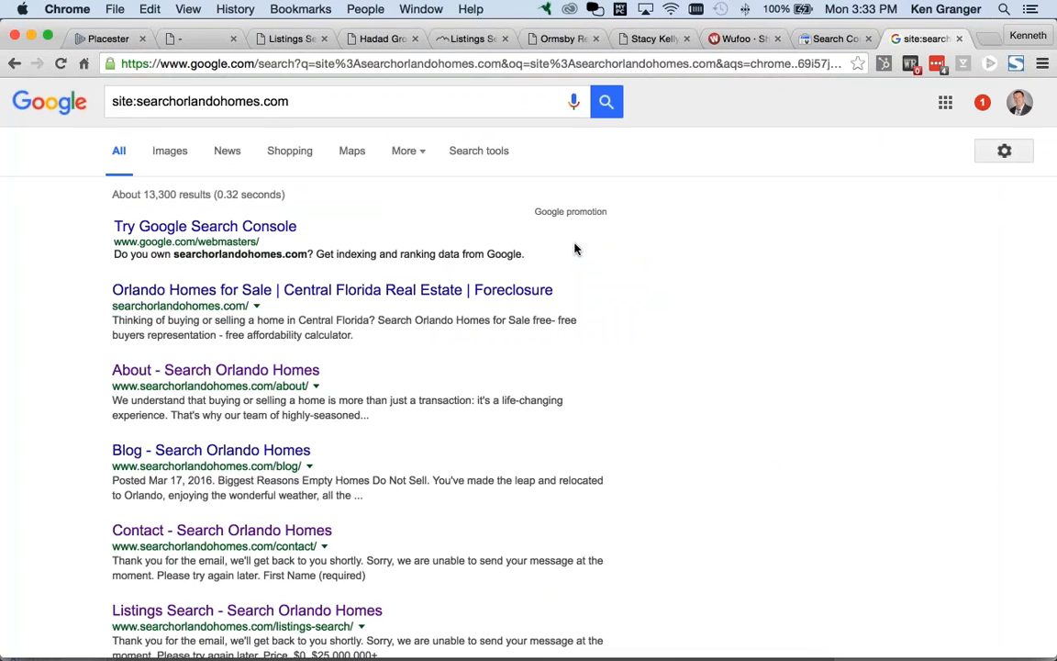
pyautogui.moveTo(138, 195); pyautogui.dragTo(209, 194)
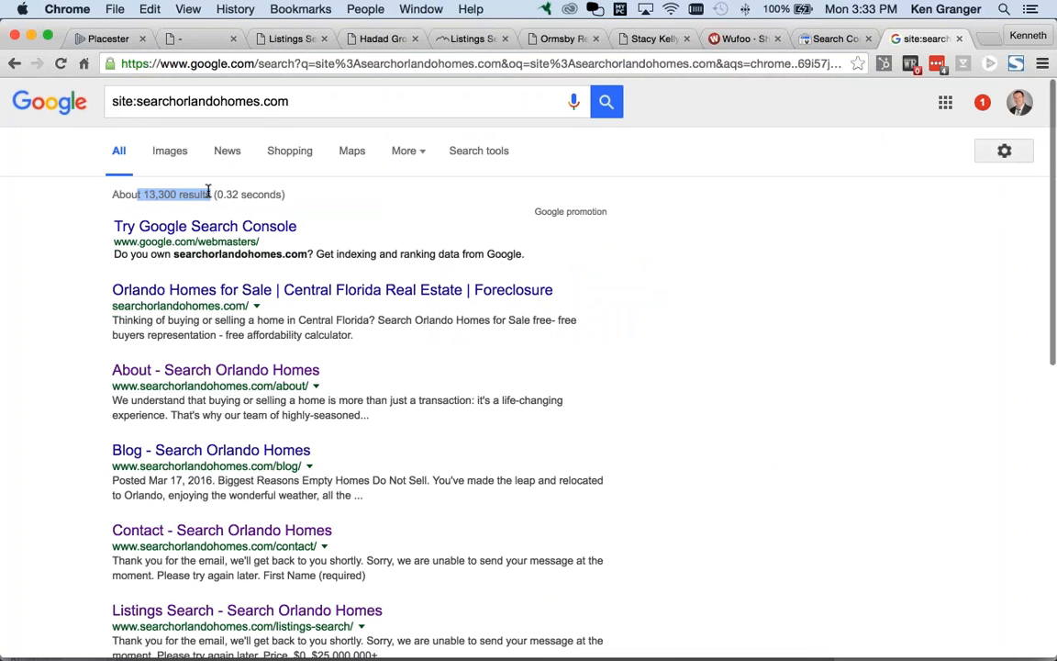
pyautogui.press('super+plus')
pyautogui.press('super+plus')
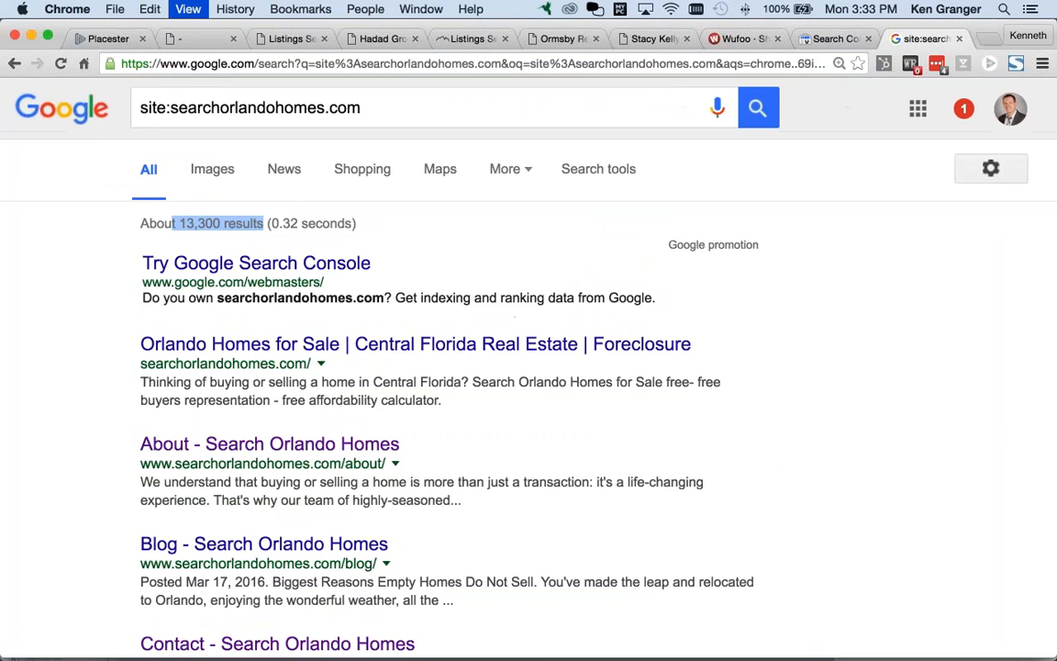
pyautogui.press('super+plus')
pyautogui.click(484, 271)
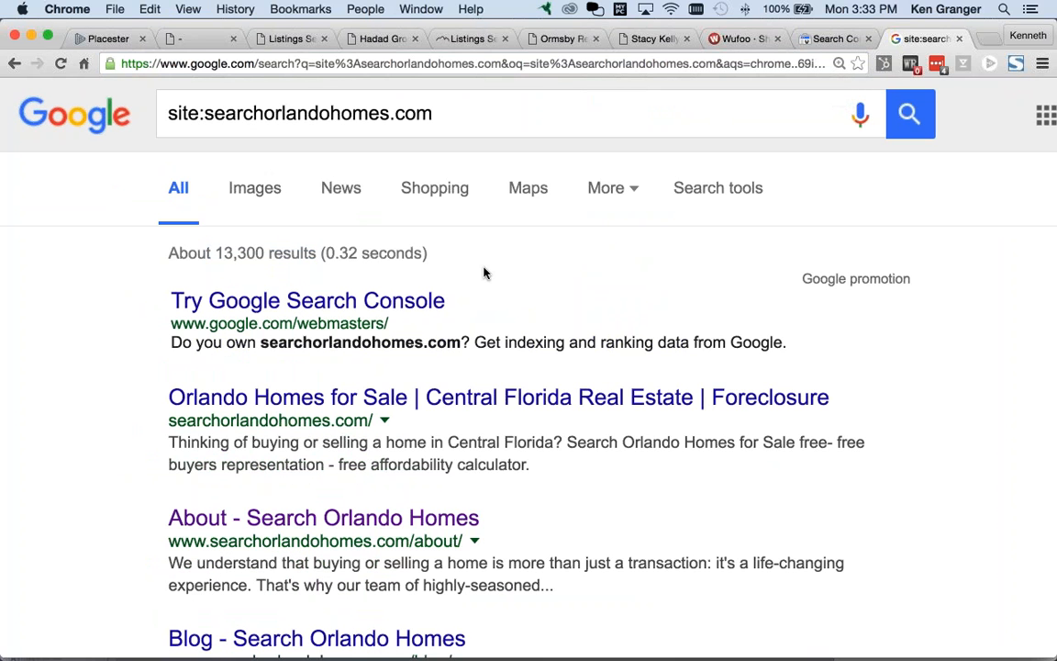
# Step: Change the query to site:searchorlando.com, returning about 3,410 results
pyautogui.click(391, 115)
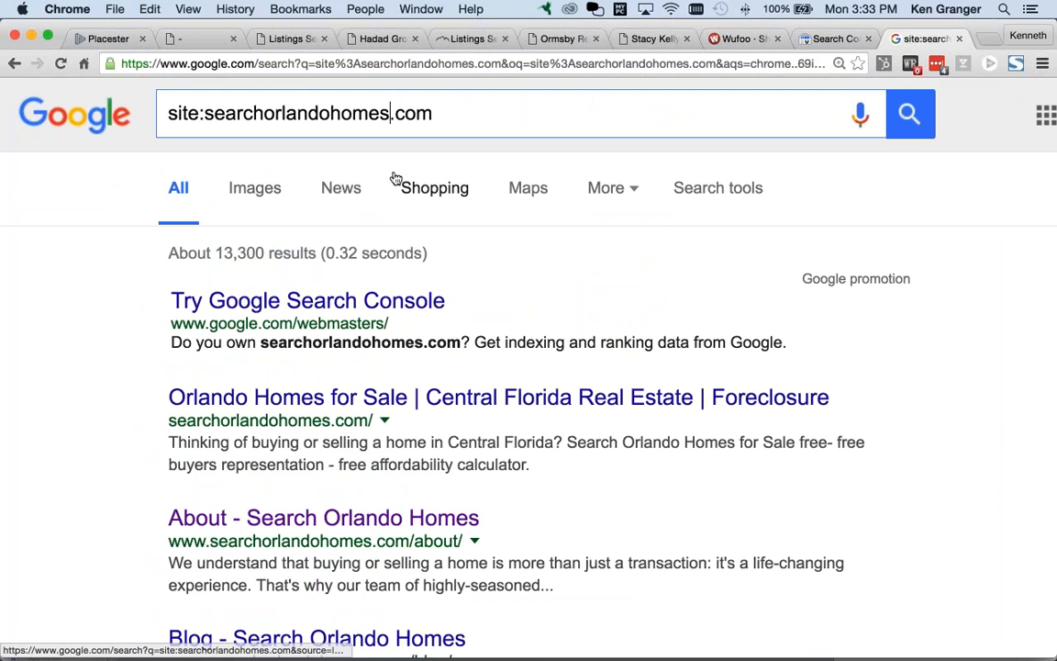
pyautogui.press('BackSpace')
pyautogui.press('BackSpace')
pyautogui.press('BackSpace')
pyautogui.press('BackSpace')
pyautogui.press('BackSpace')
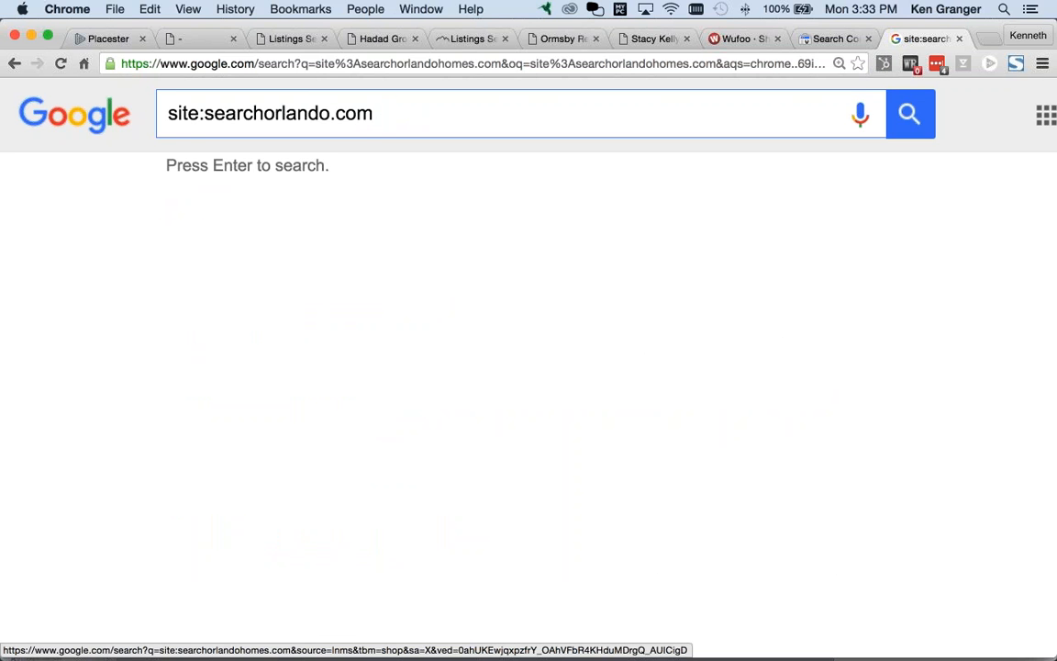
pyautogui.press('Return')
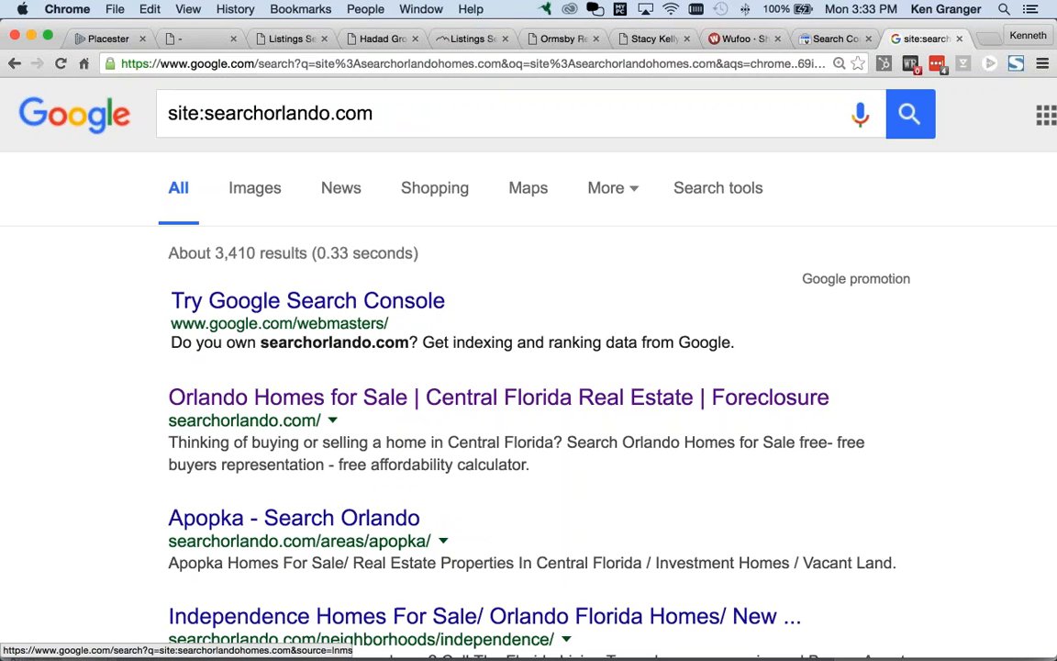
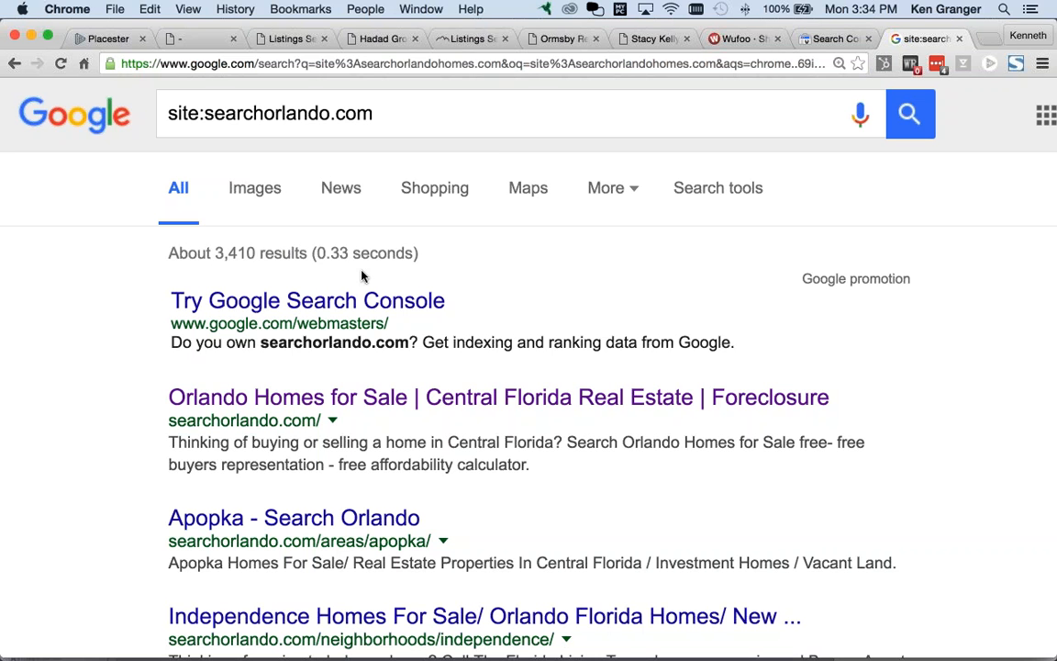
# Step: Highlight the 3,410 result count, then review the Placester site's Site Tracking settings
pyautogui.moveTo(214, 253); pyautogui.dragTo(310, 253)
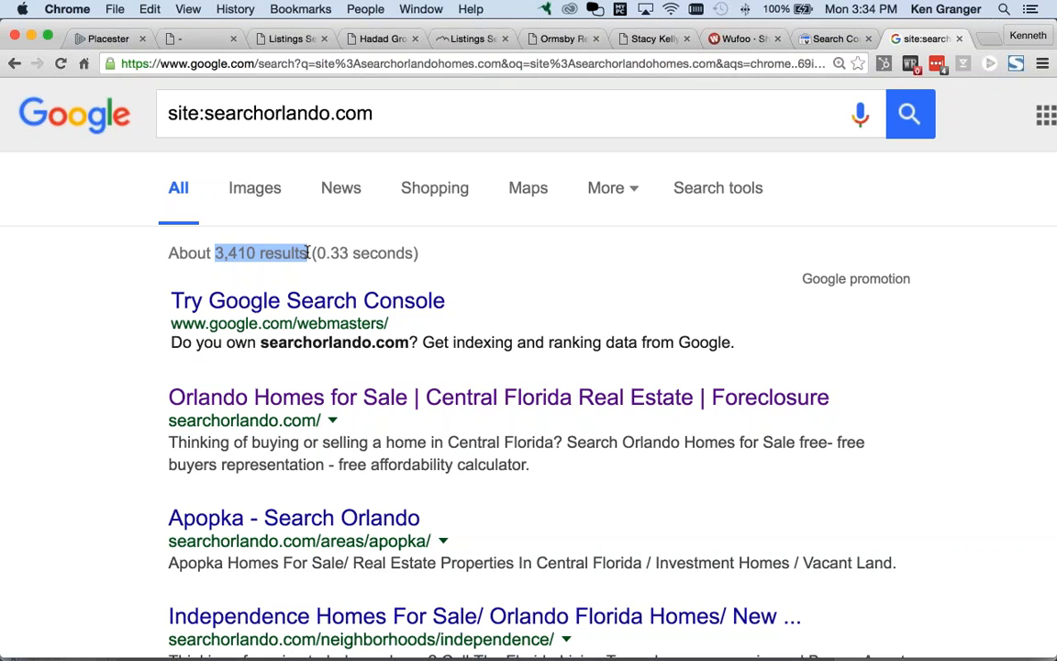
pyautogui.click(309, 252)
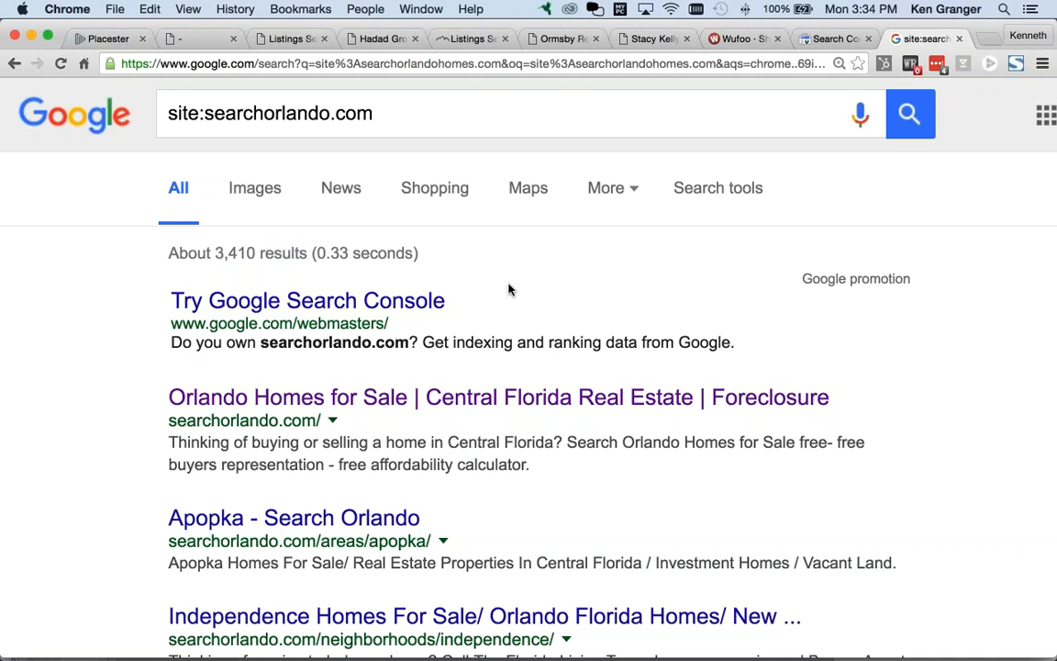
pyautogui.press('super+Tab')
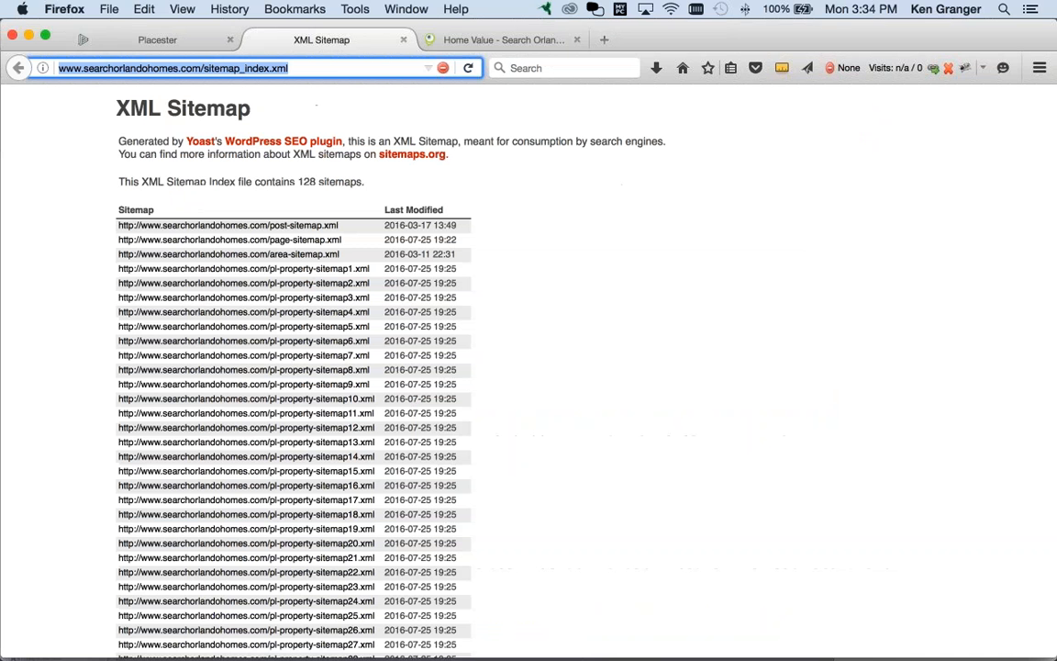
pyautogui.click(156, 39)
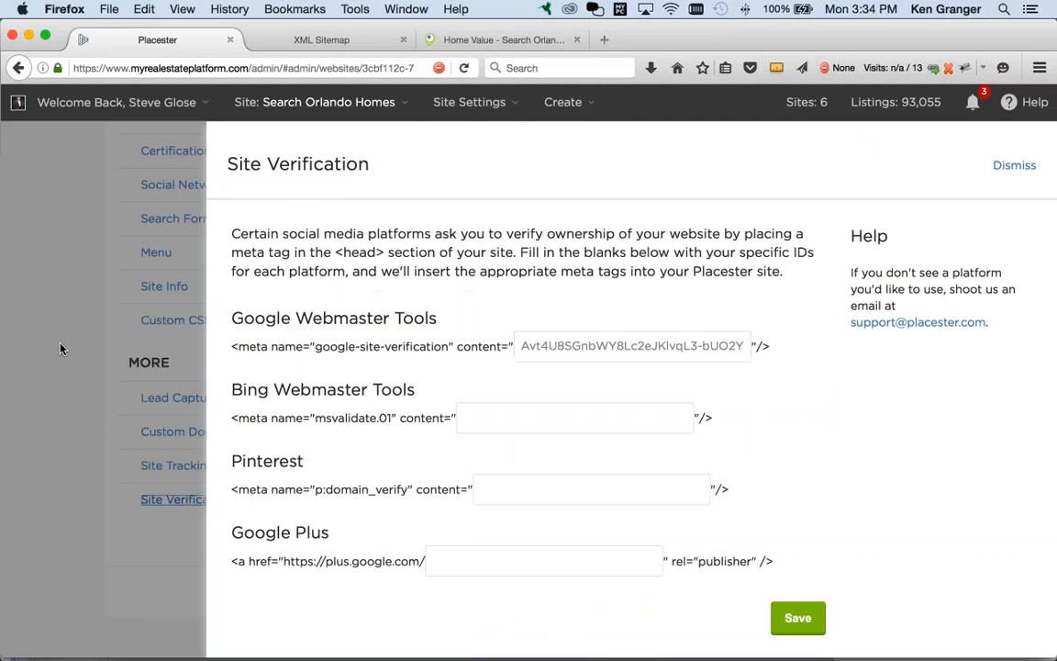
pyautogui.click(147, 445)
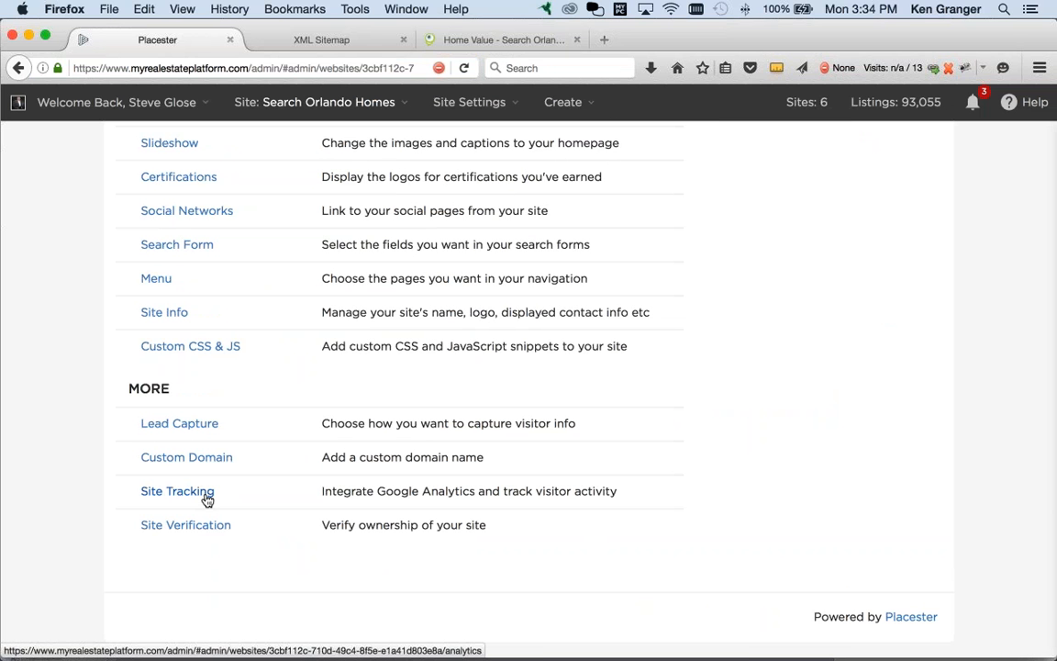
pyautogui.click(206, 498)
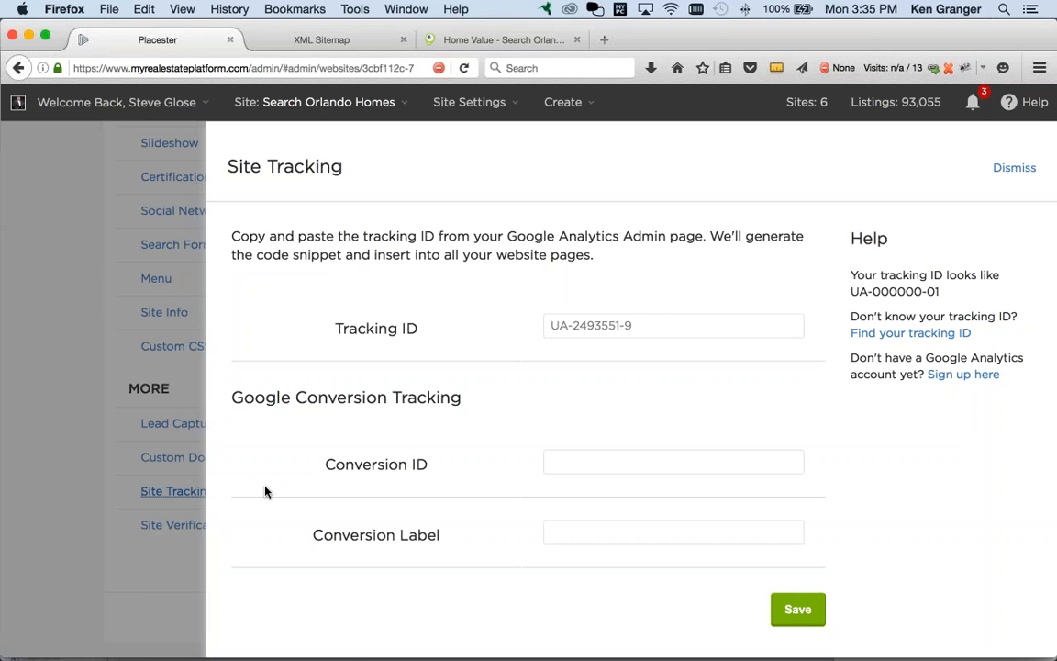
pyautogui.press('super+Tab')
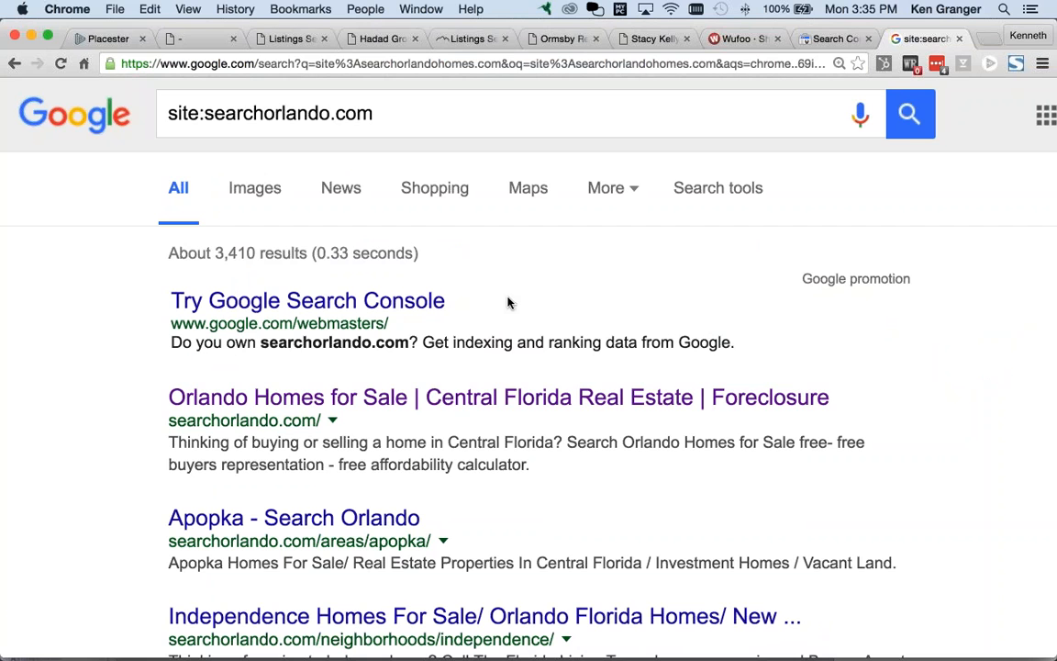
# Step: Go to google.com/analytics in a new tab and sign in to Google Analytics
pyautogui.press('super+t')
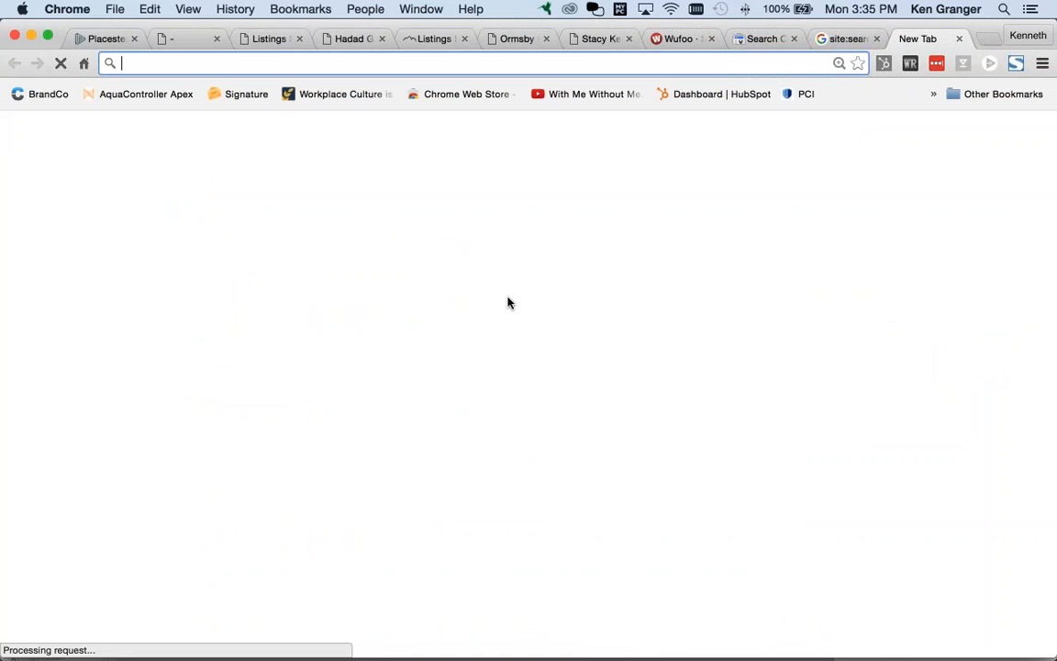
pyautogui.write('google.com/')
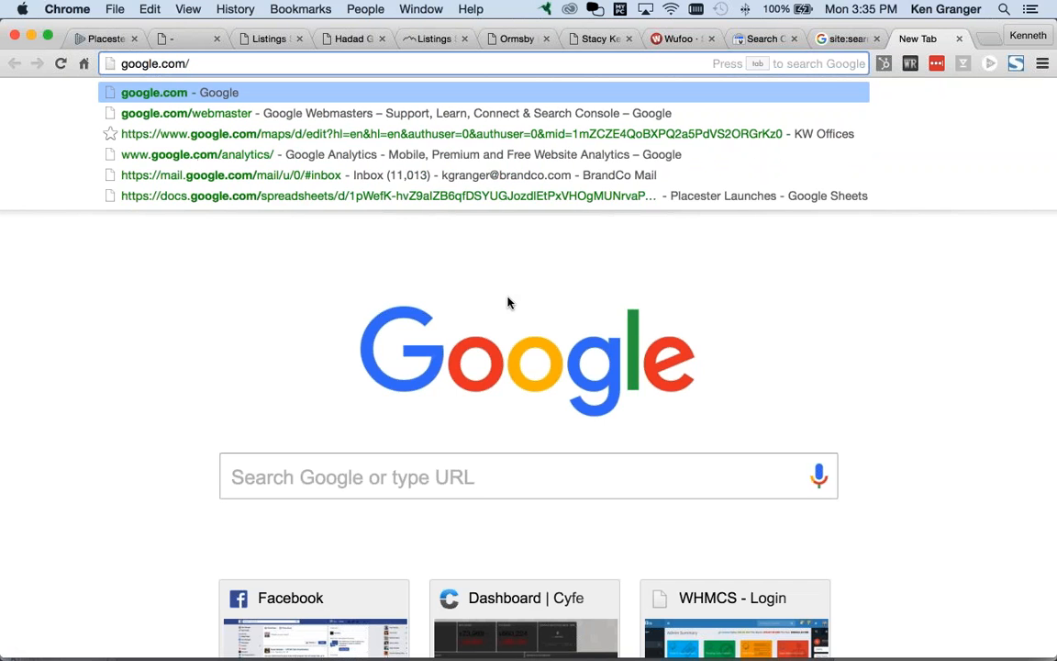
pyautogui.write('analytics/')
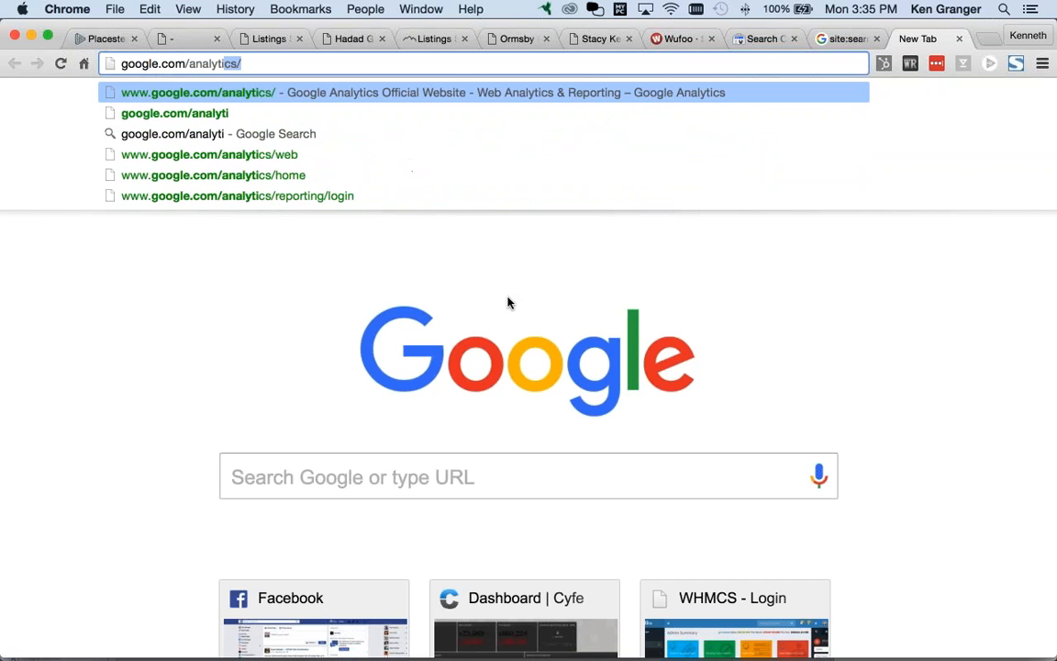
pyautogui.press('Return')
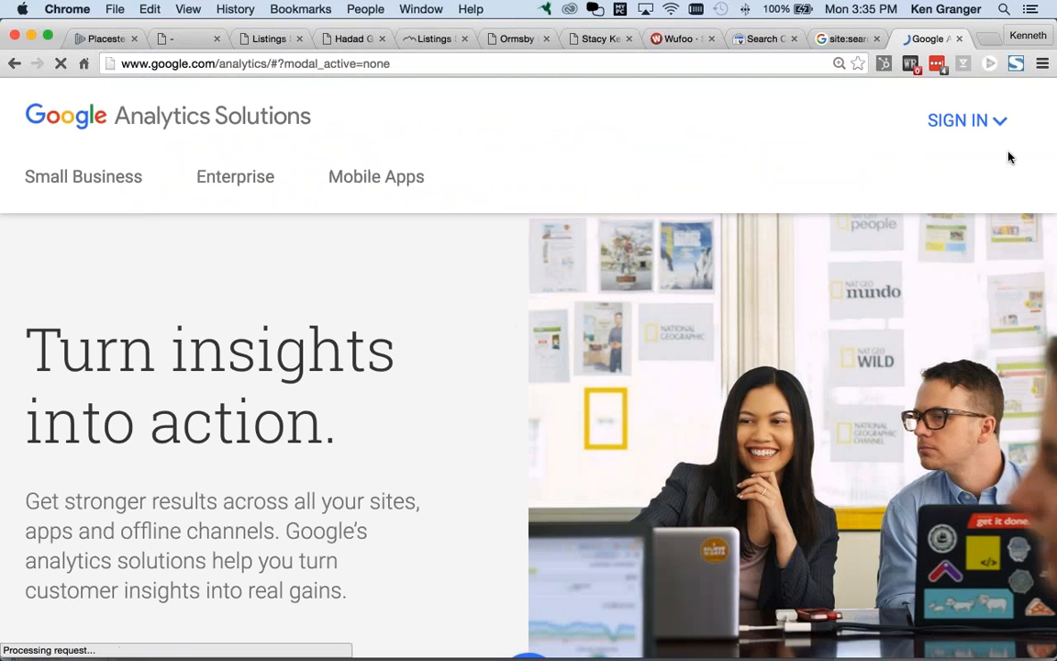
pyautogui.click(958, 121)
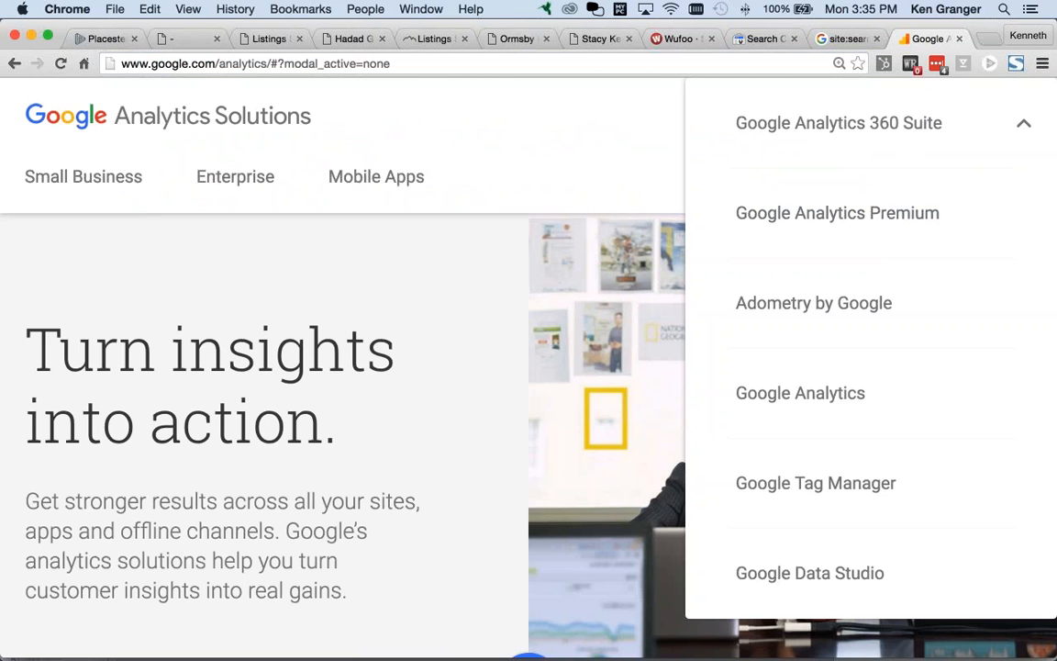
pyautogui.click(804, 212)
pyautogui.press('super+0')
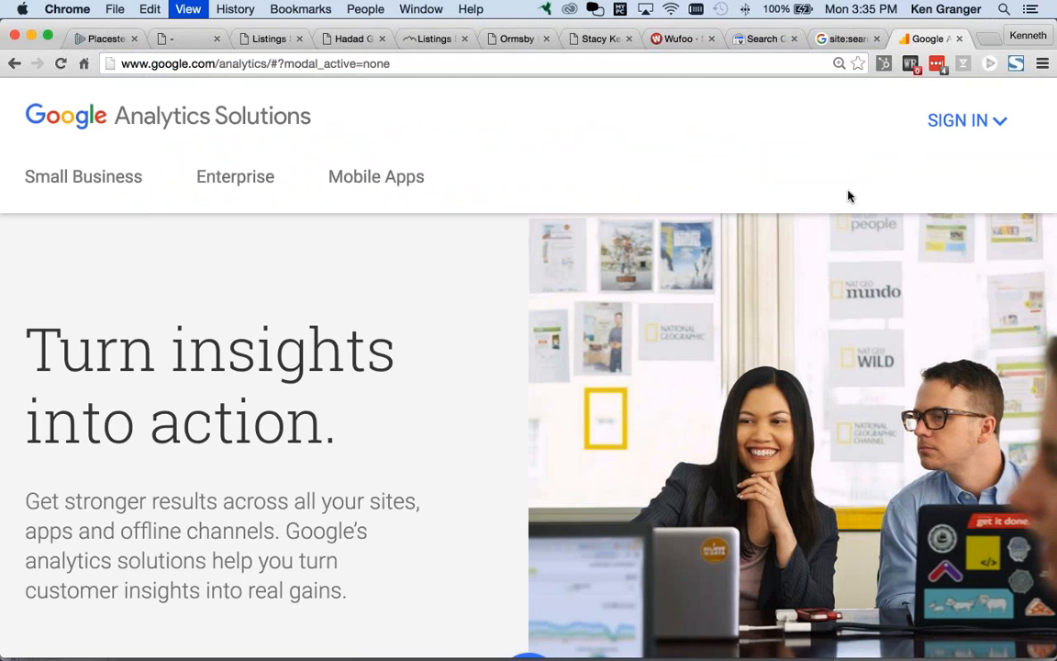
pyautogui.click(991, 109)
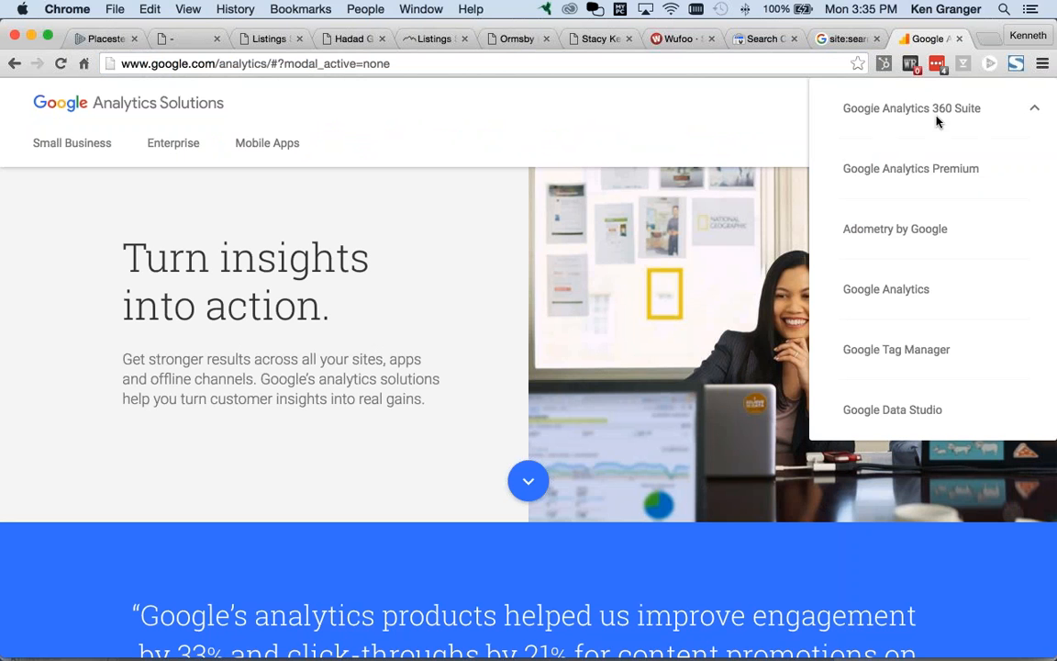
pyautogui.click(896, 291)
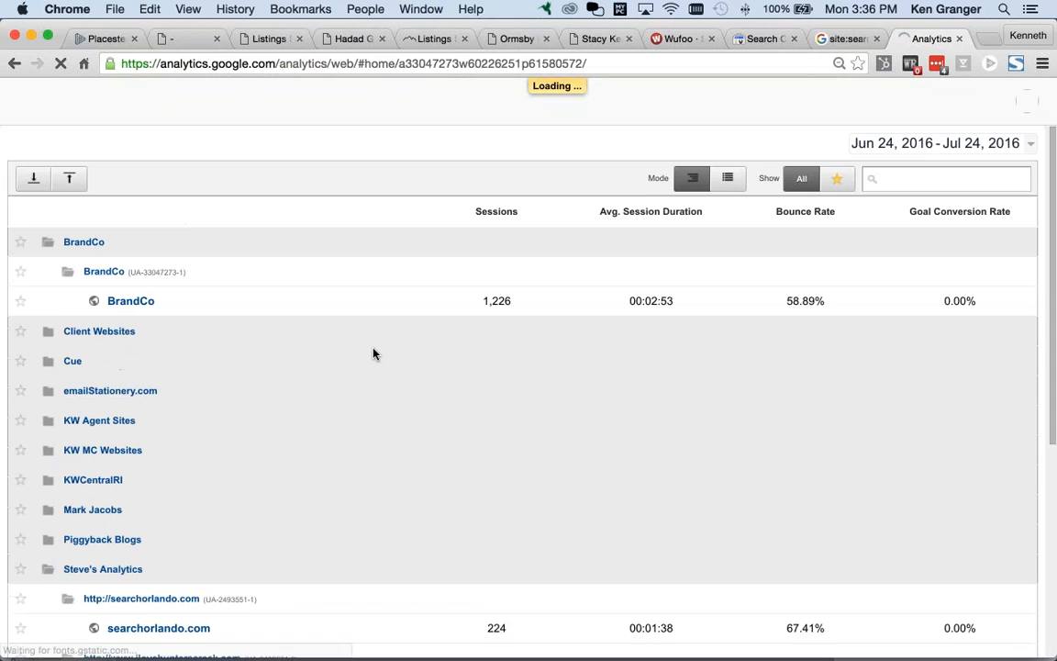
# Step: Open the searchorlando.com view and look over its 231-session Audience Overview
pyautogui.scroll(-5, 409, 350)
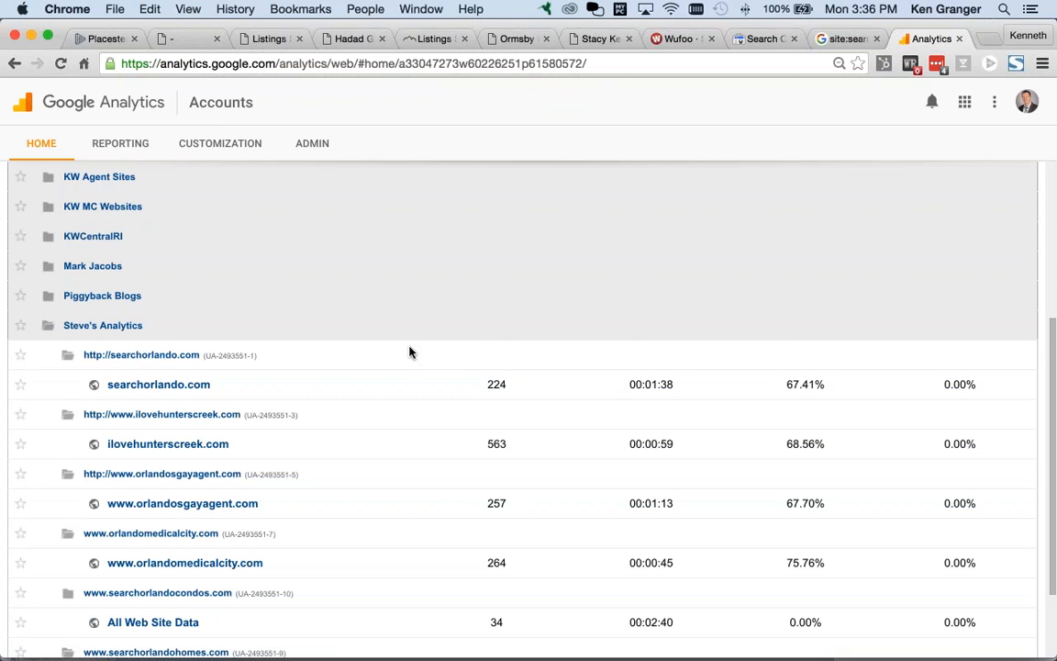
pyautogui.scroll(-2, 396, 354)
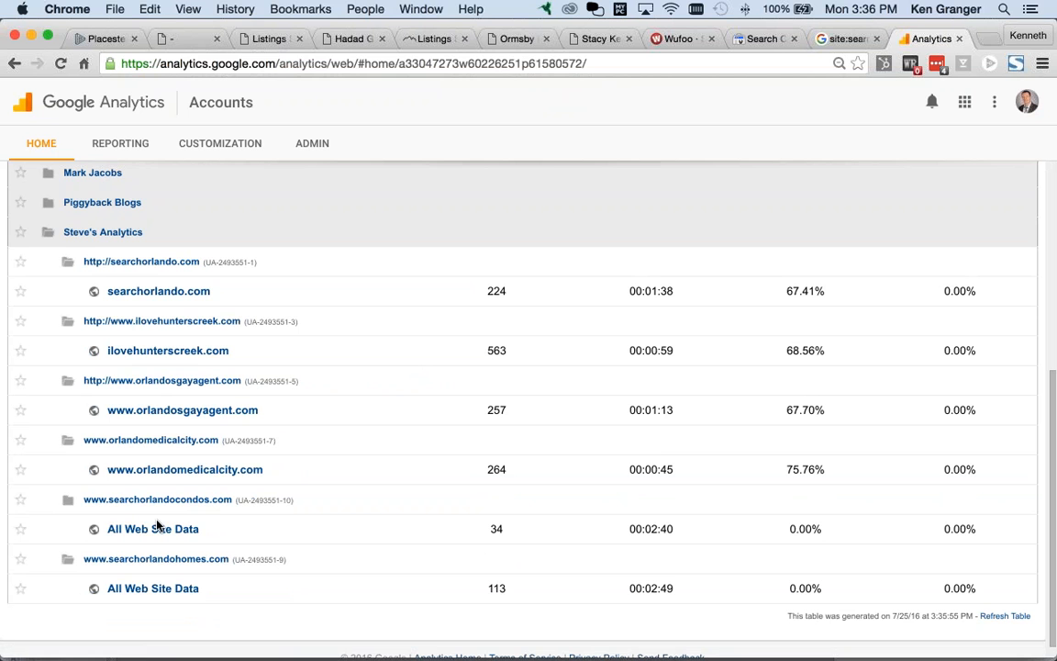
pyautogui.click(159, 291)
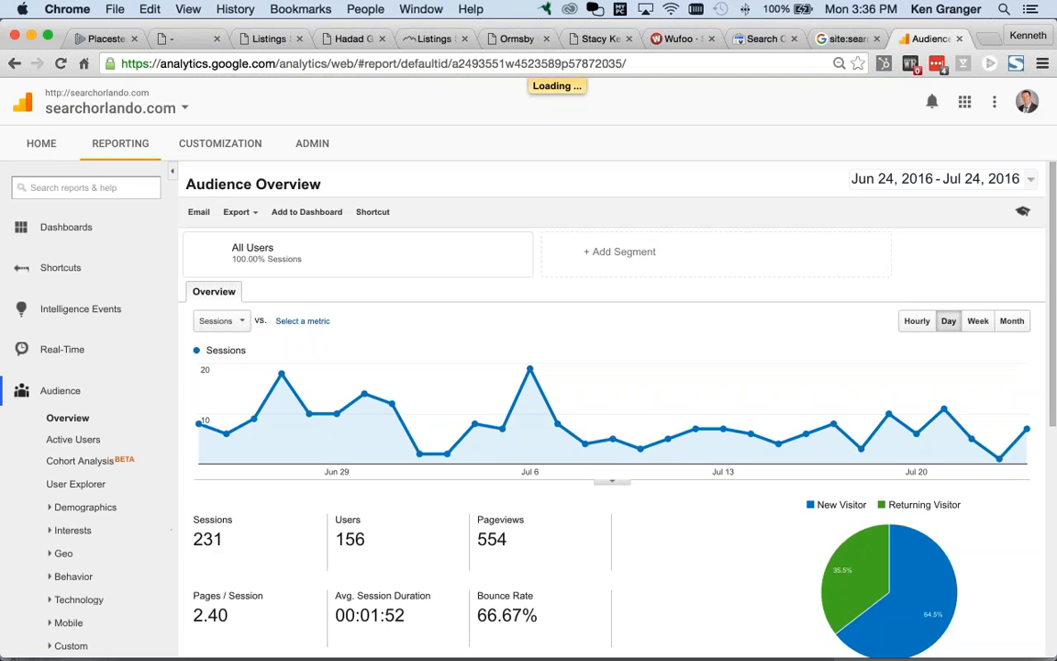
pyautogui.scroll(-3, 383, 395)
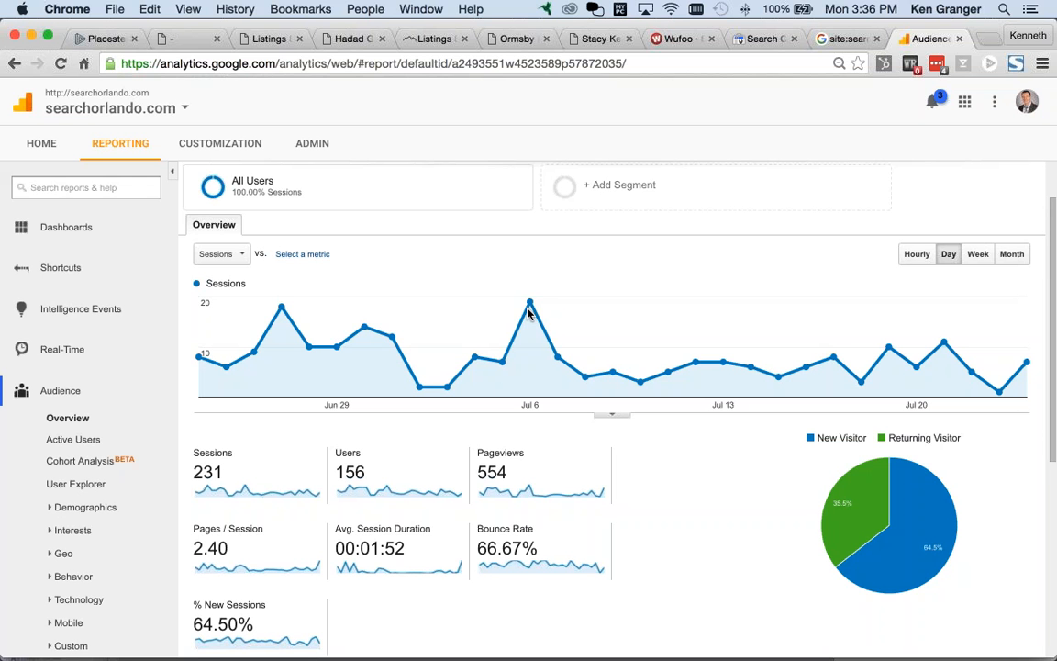
pyautogui.moveTo(530, 303)
# Step: From the Admin page, choose Create new property in the Property list
pyautogui.click(314, 145)
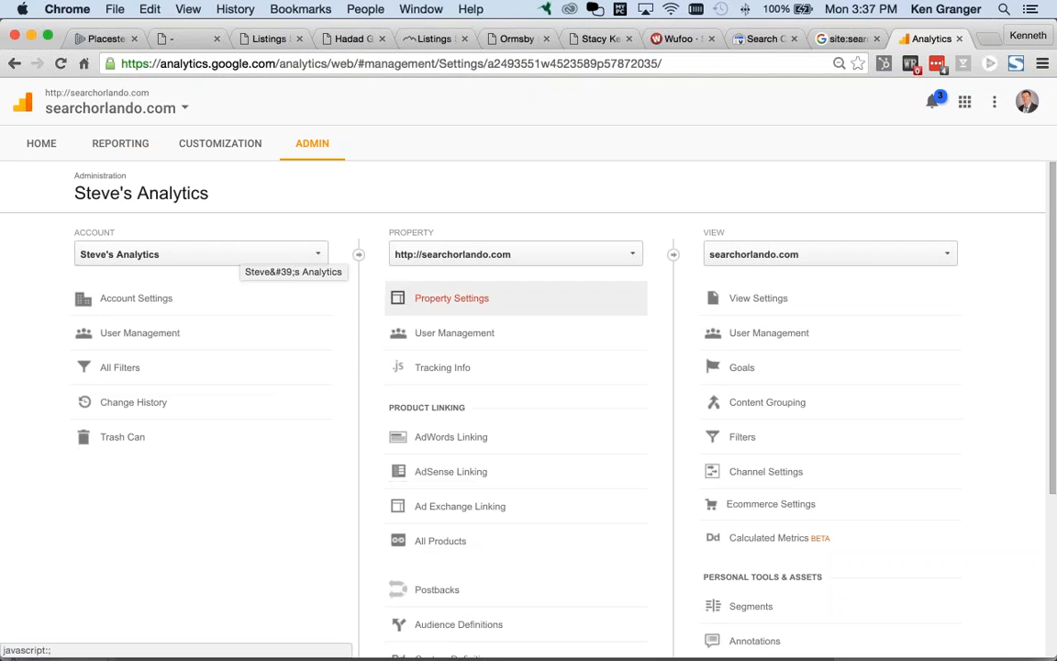
pyautogui.scroll(-5, 725, 321)
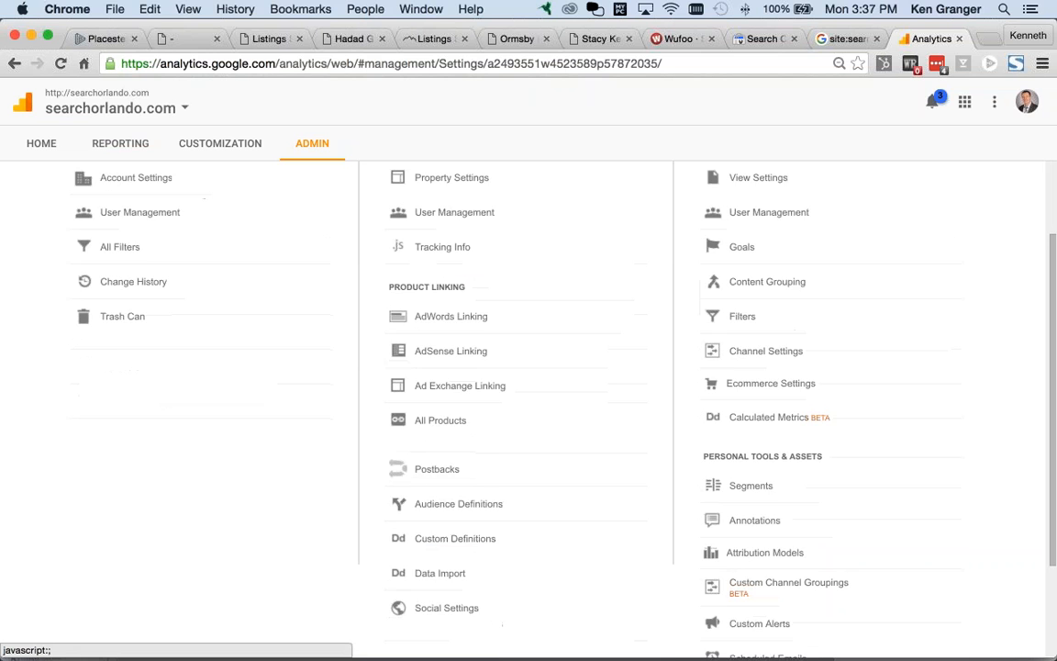
pyautogui.scroll(5, 653, 331)
pyautogui.click(630, 260)
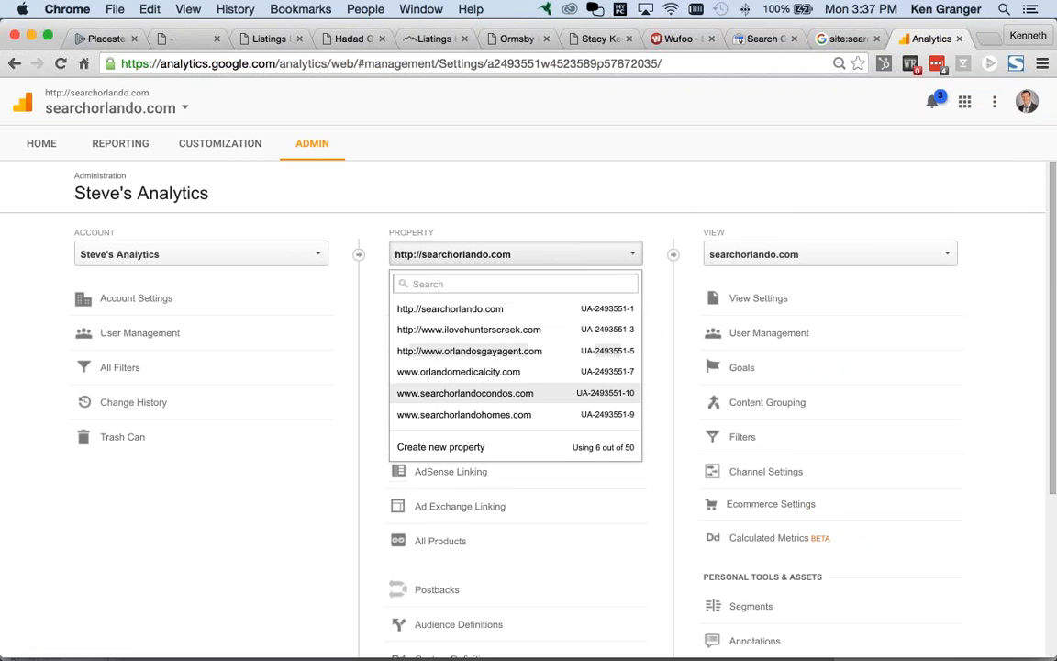
pyautogui.scroll(-1, 484, 403)
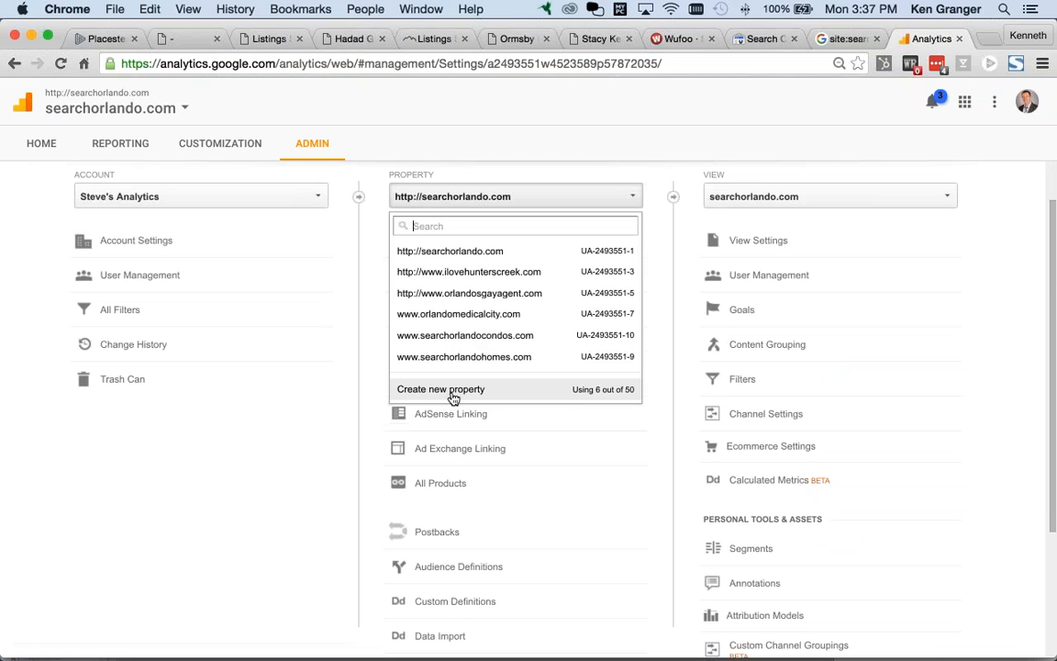
pyautogui.click(451, 392)
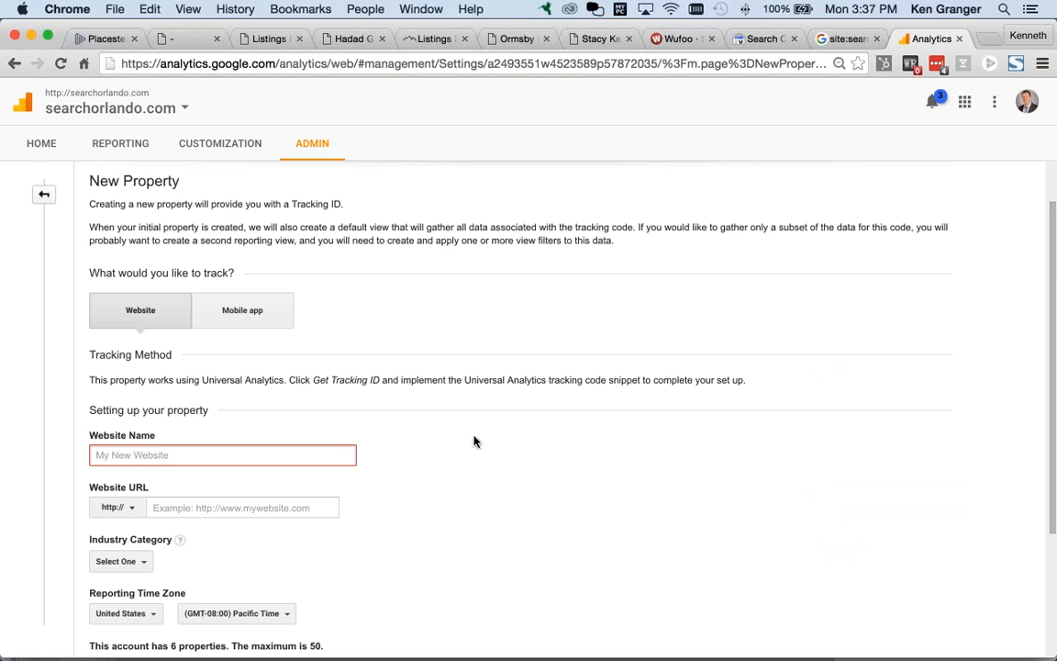
pyautogui.scroll(-3, 475, 441)
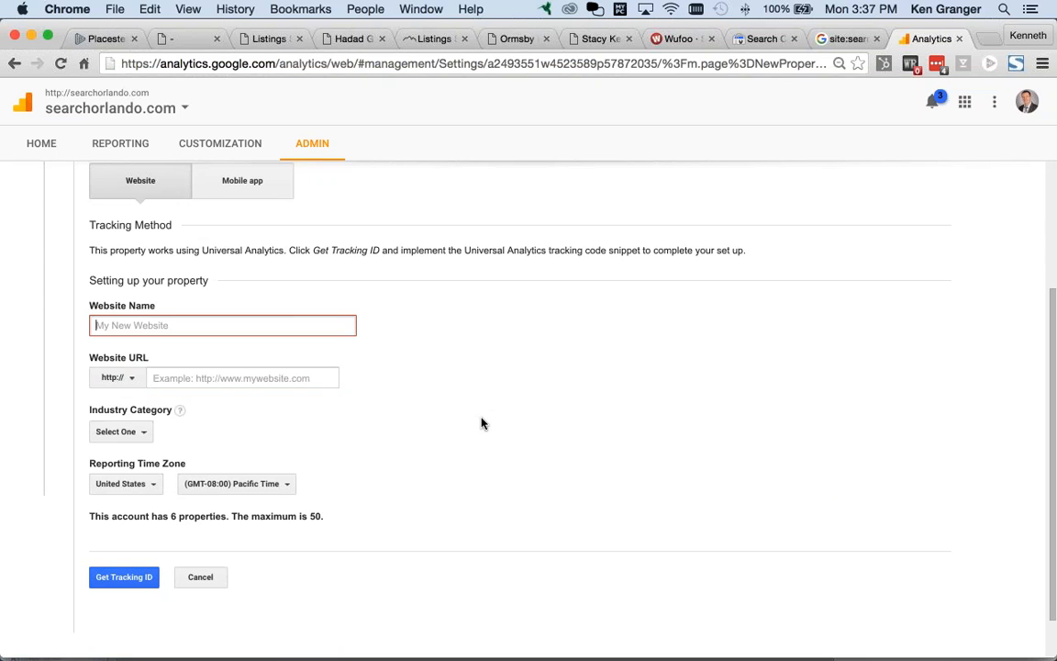
pyautogui.write('My Placester Website')
pyautogui.click(243, 380)
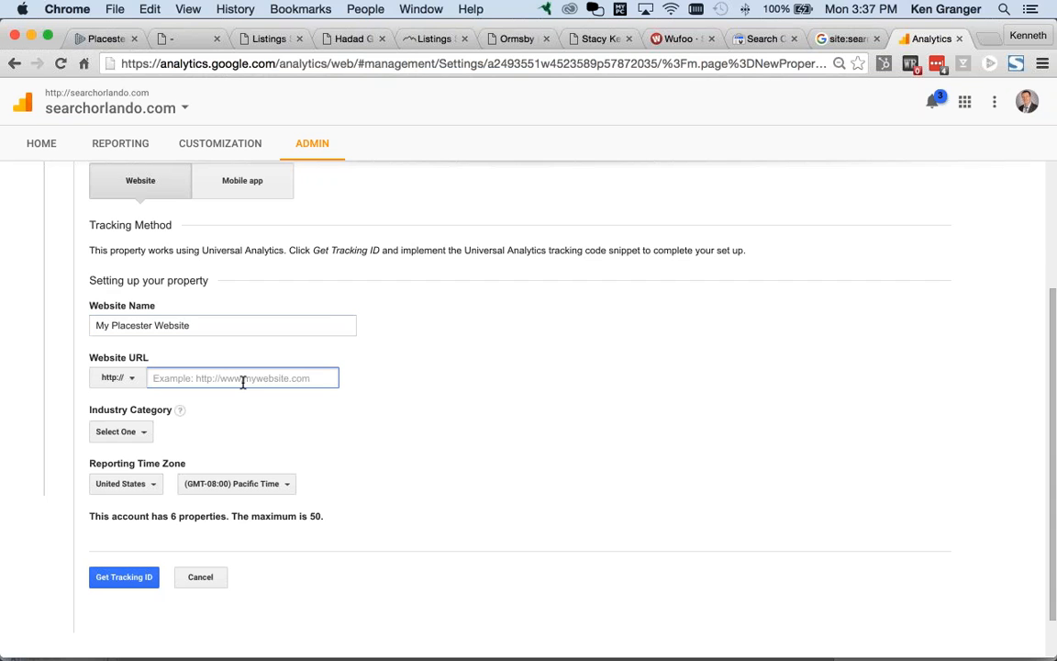
pyautogui.write('www.mydomainname')
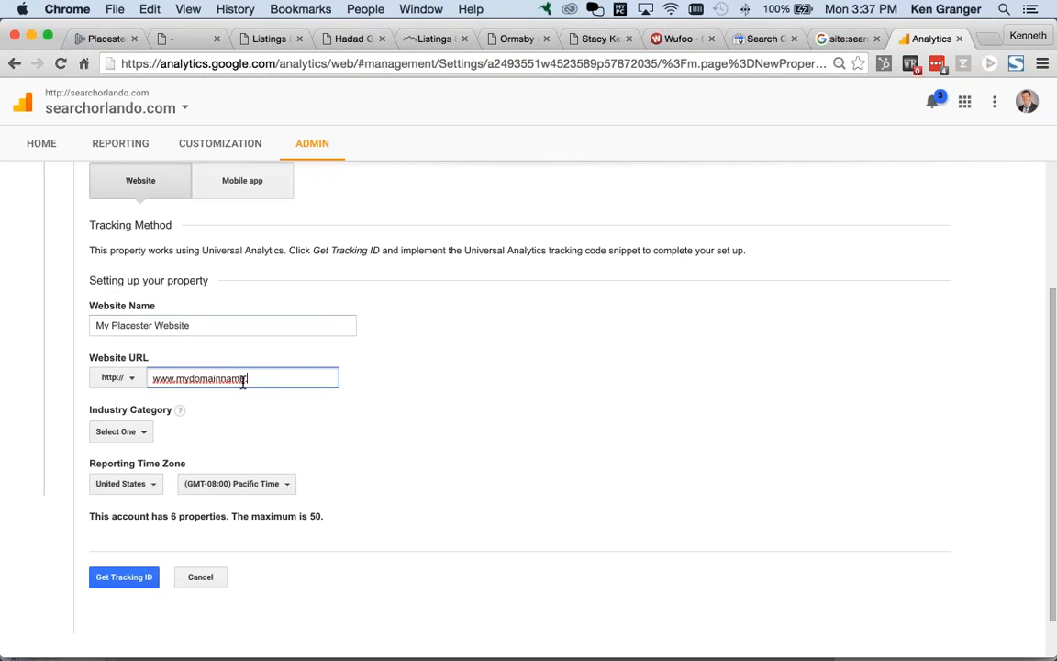
pyautogui.write('.com')
pyautogui.click(146, 433)
pyautogui.write('re')
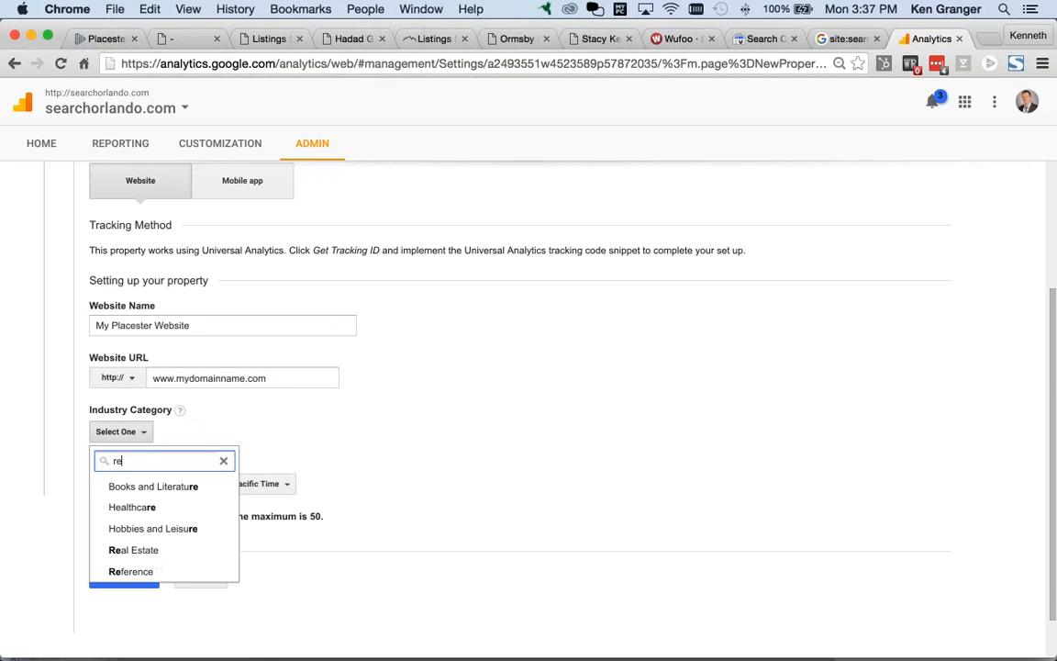
pyautogui.press('Return')
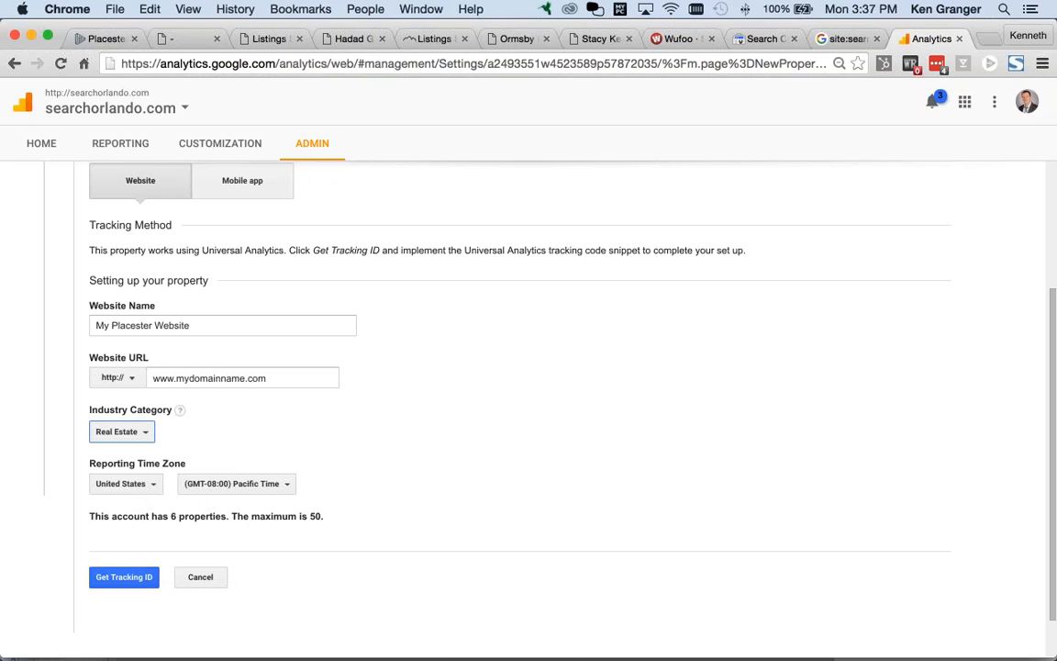
# Step: Set the reporting time zone to (GMT-05:00) Eastern Time and get the tracking ID
pyautogui.scroll(-1, 327, 464)
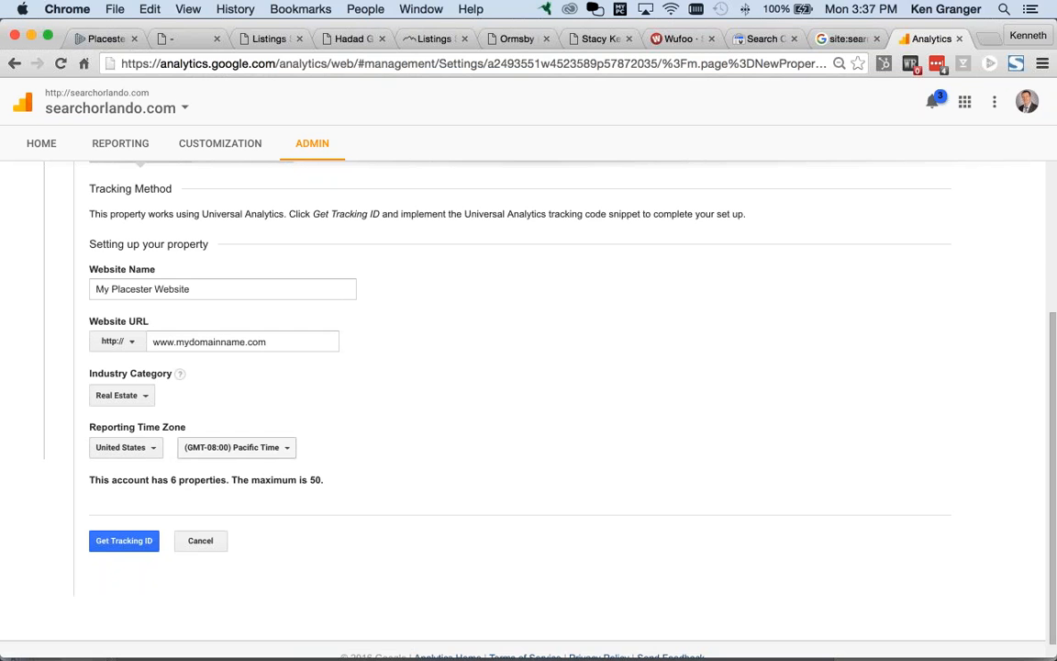
pyautogui.click(283, 449)
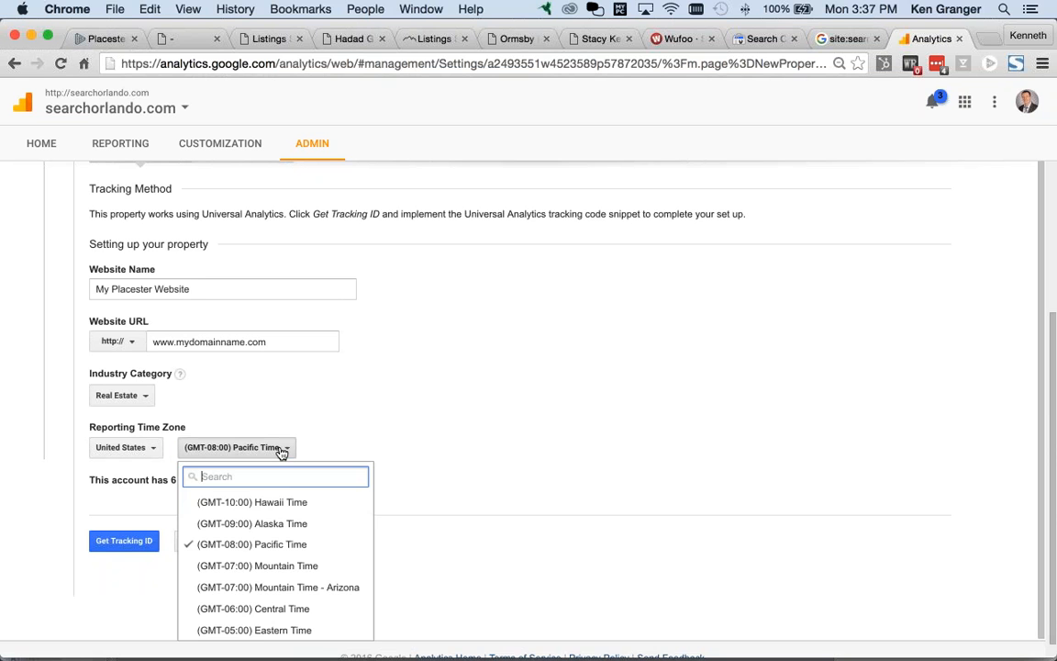
pyautogui.scroll(-1, 280, 564)
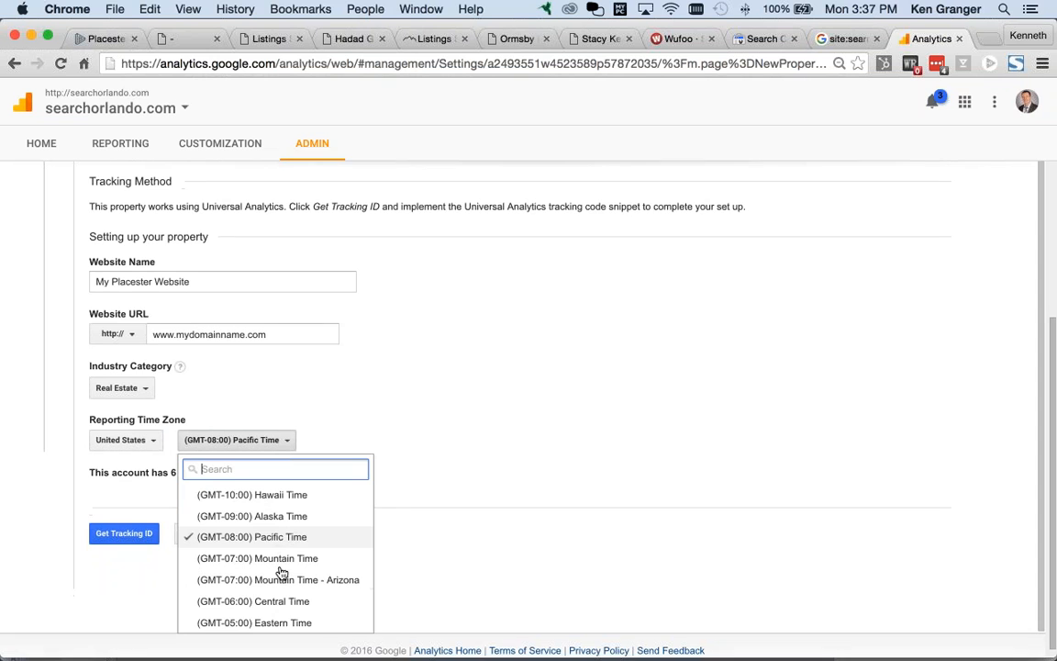
pyautogui.click(290, 613)
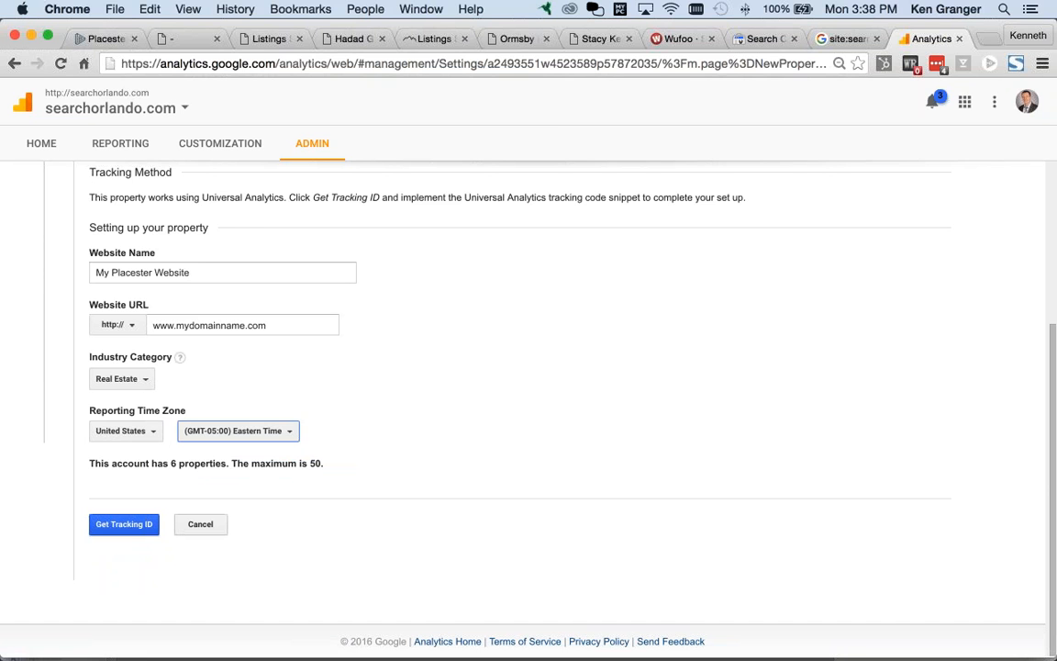
pyautogui.click(124, 528)
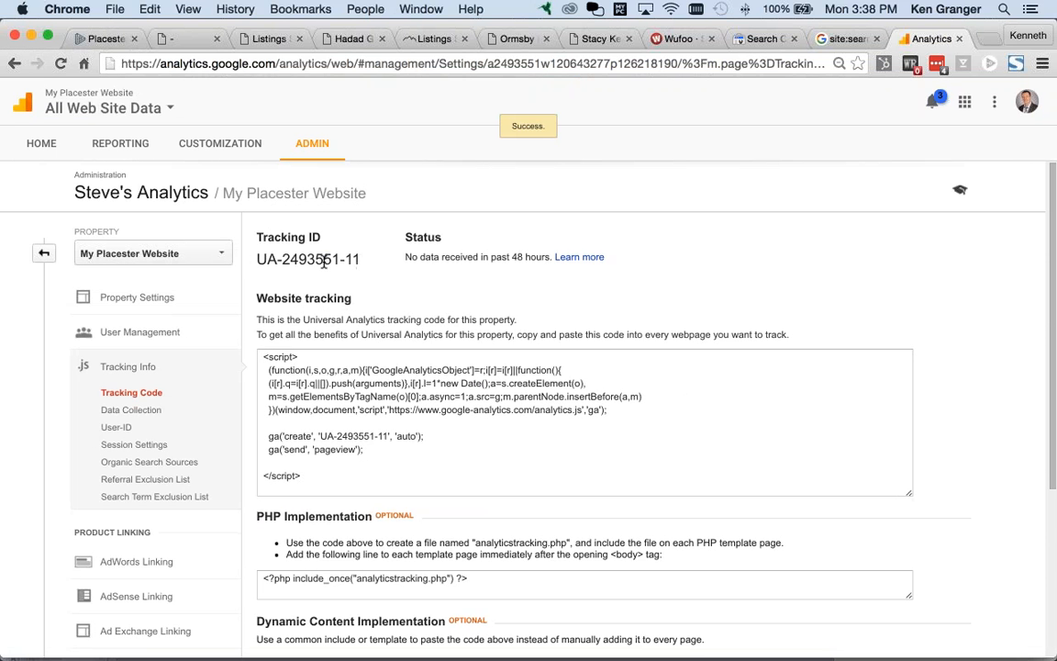
pyautogui.moveTo(360, 259); pyautogui.dragTo(256, 263)
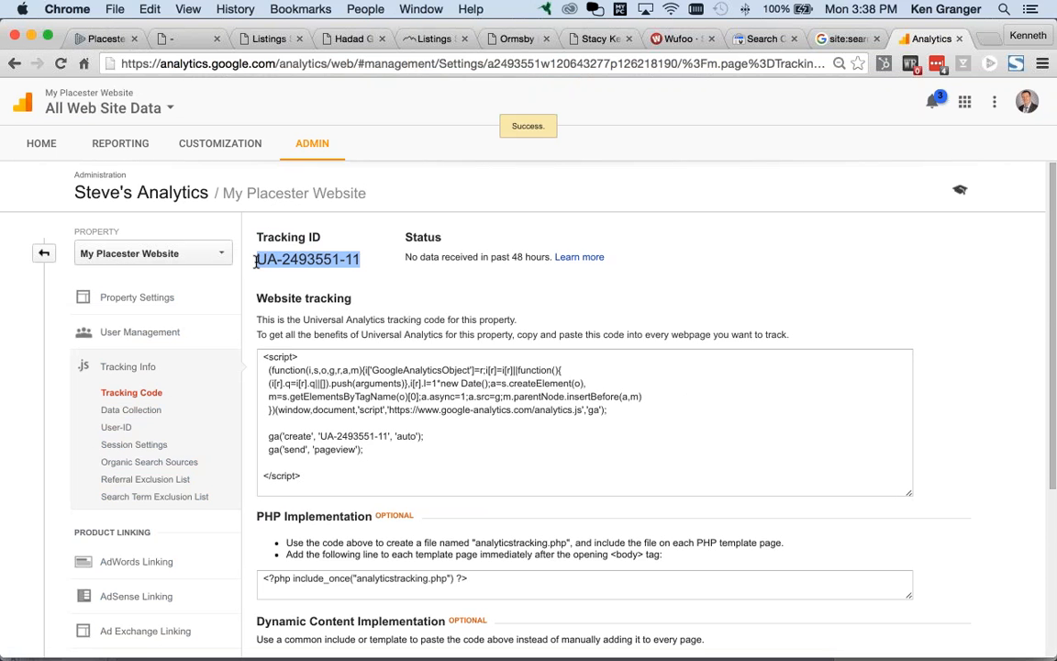
pyautogui.scroll(-5, 523, 409)
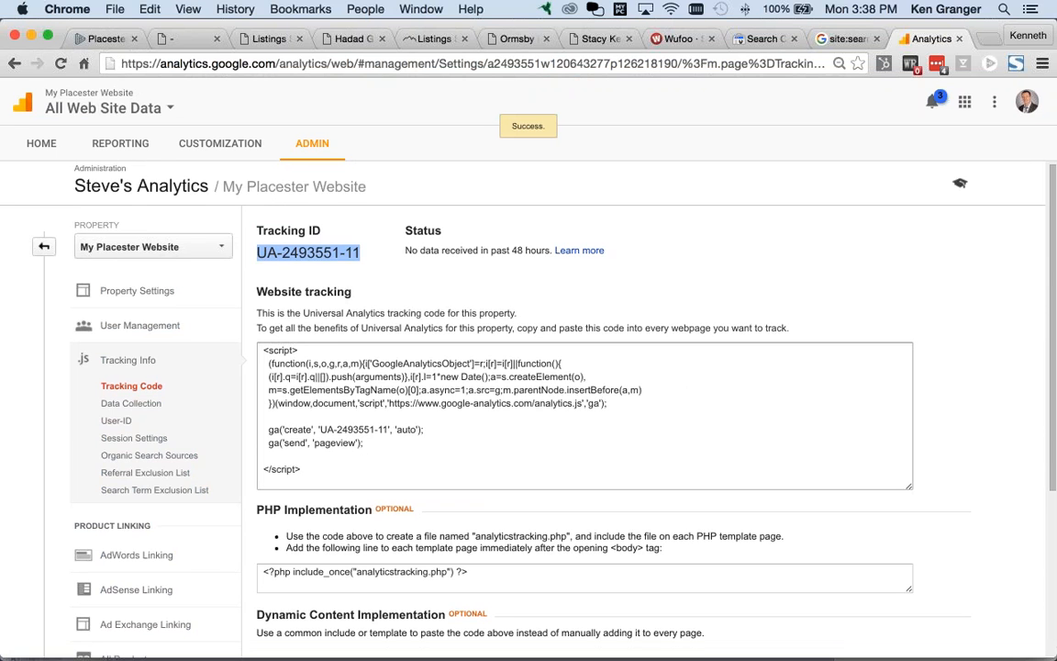
pyautogui.scroll(5, 523, 408)
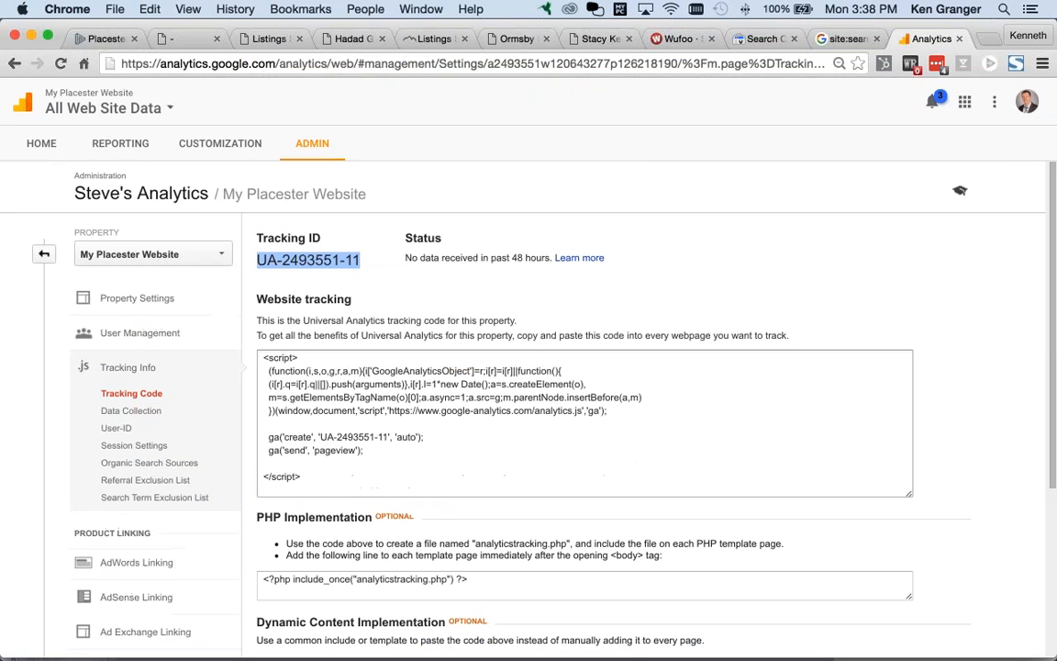
pyautogui.moveTo(325, 259); pyautogui.dragTo(258, 261)
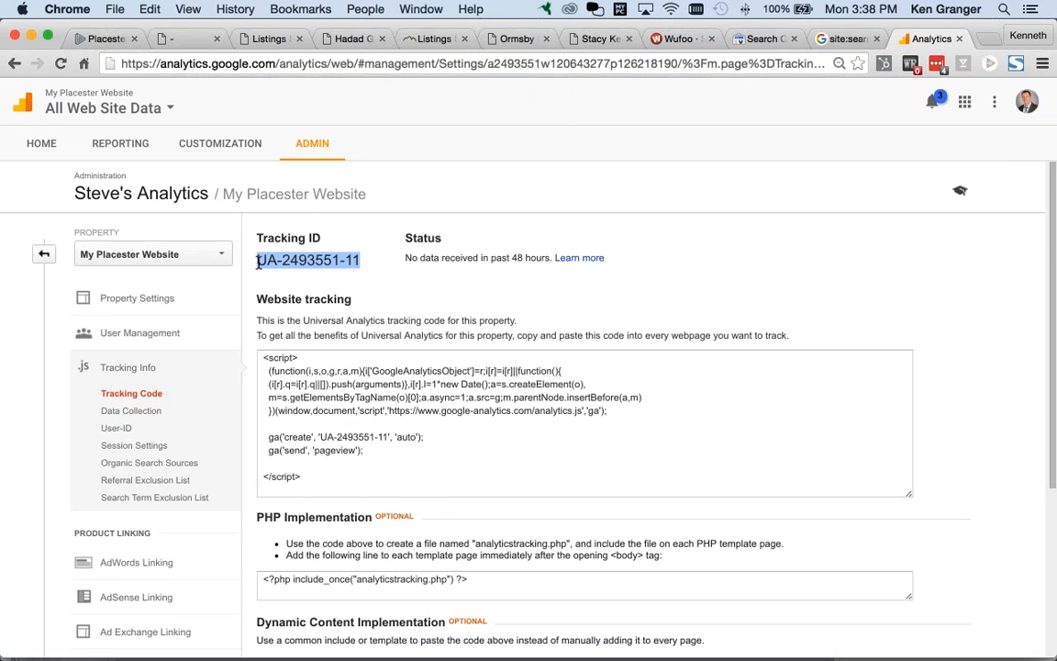
pyautogui.press('super+Tab')
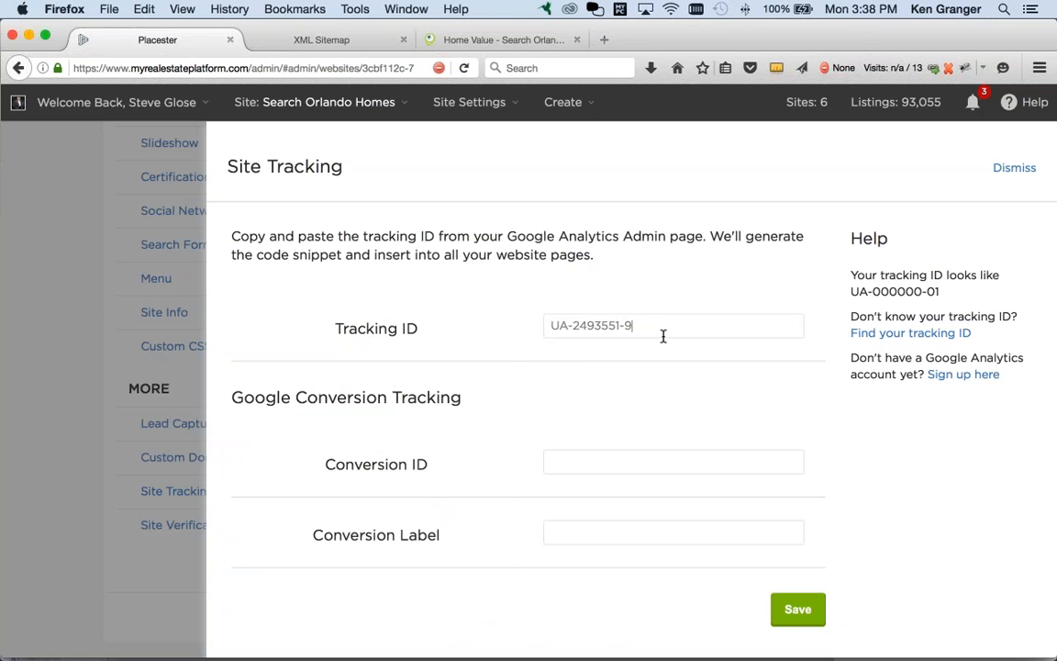
pyautogui.click(504, 40)
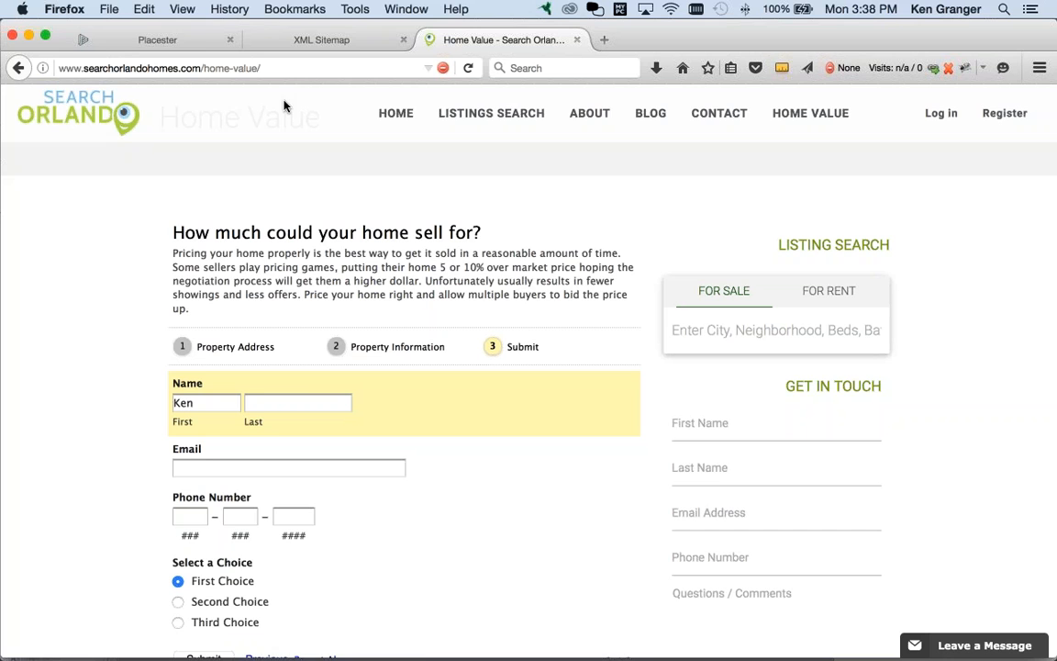
pyautogui.press('super+Tab')
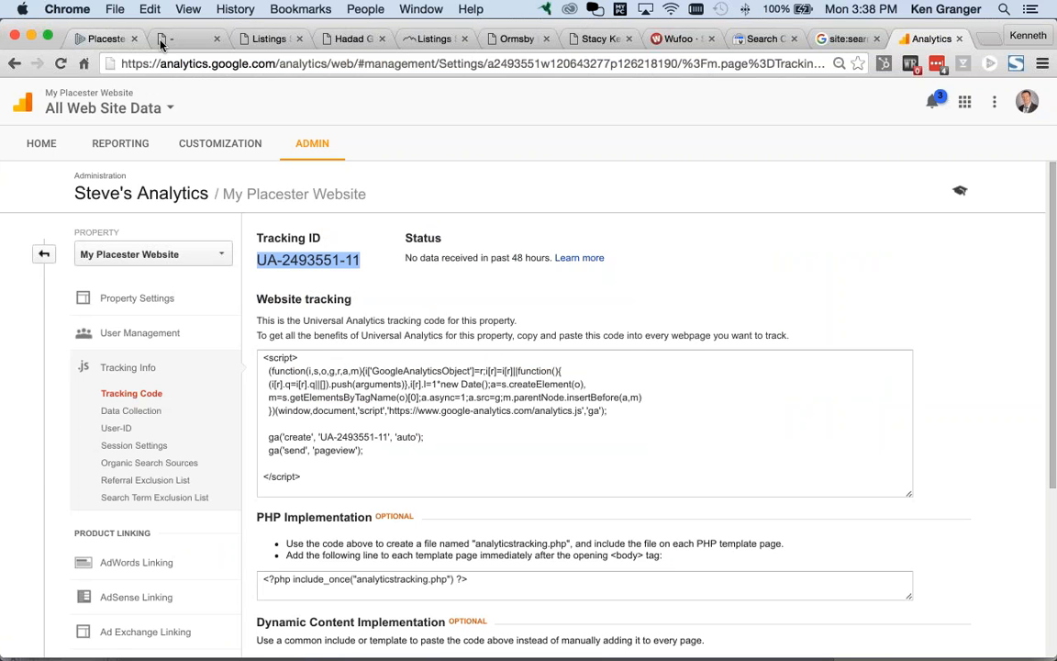
pyautogui.click(842, 39)
pyautogui.click(915, 40)
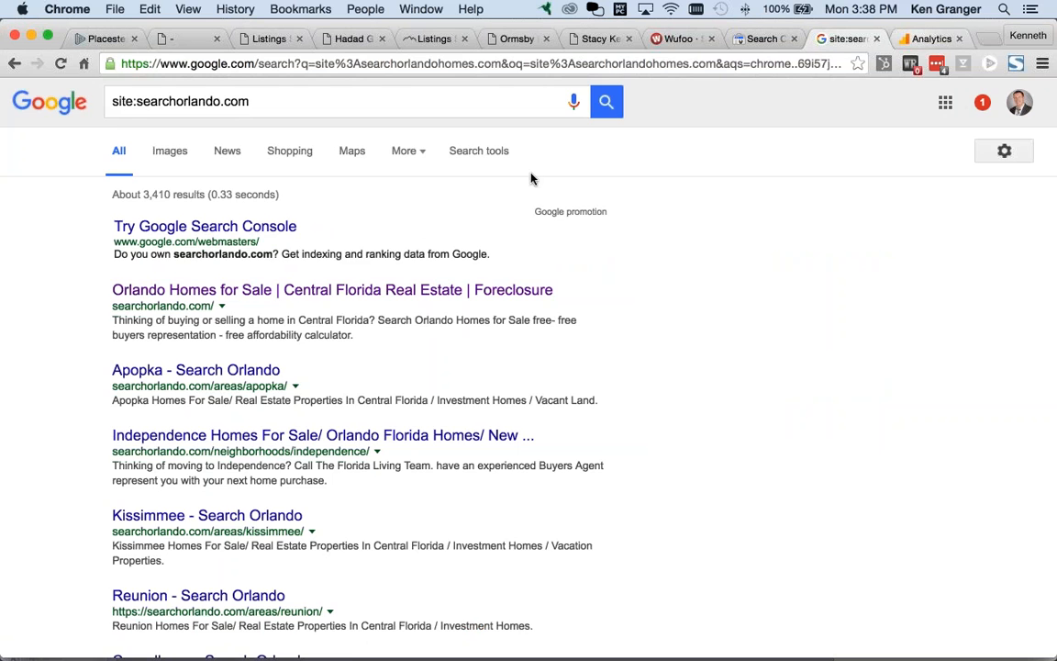
# Step: Open the All Web Site Data view of searchorlandohomes.com from the accounts list
pyautogui.click(61, 149)
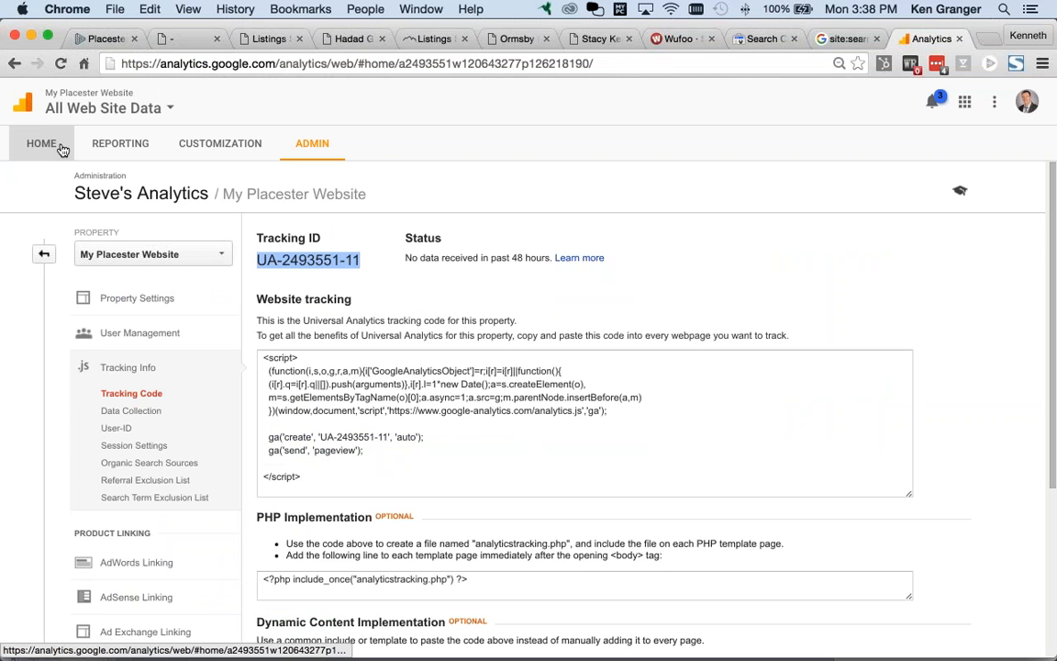
pyautogui.scroll(-4, 253, 508)
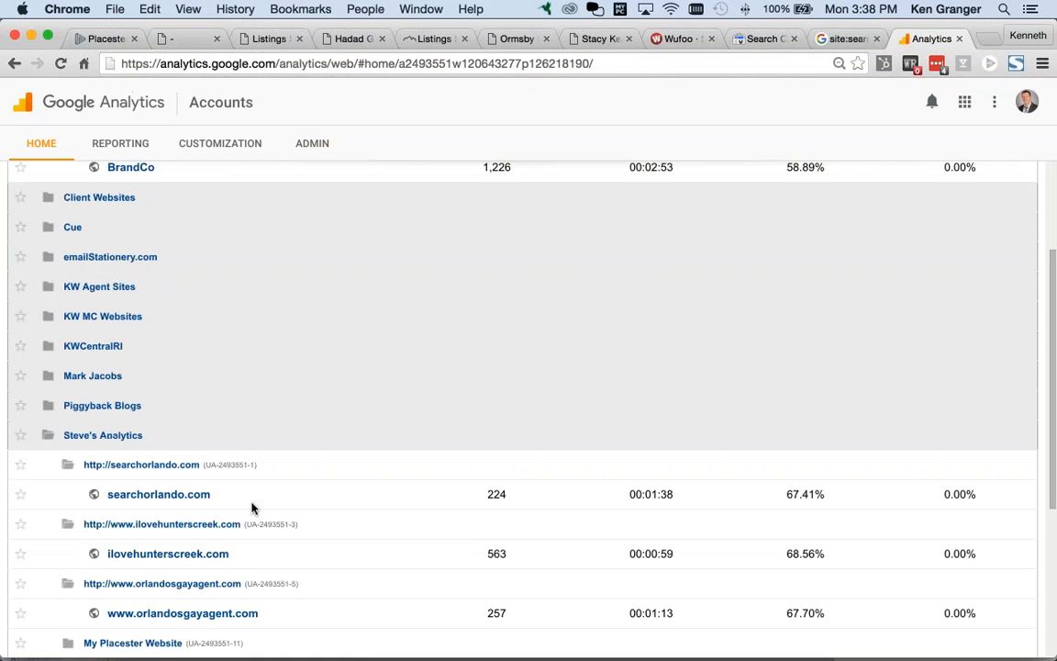
pyautogui.scroll(-4, 257, 523)
pyautogui.scroll(-3, 261, 542)
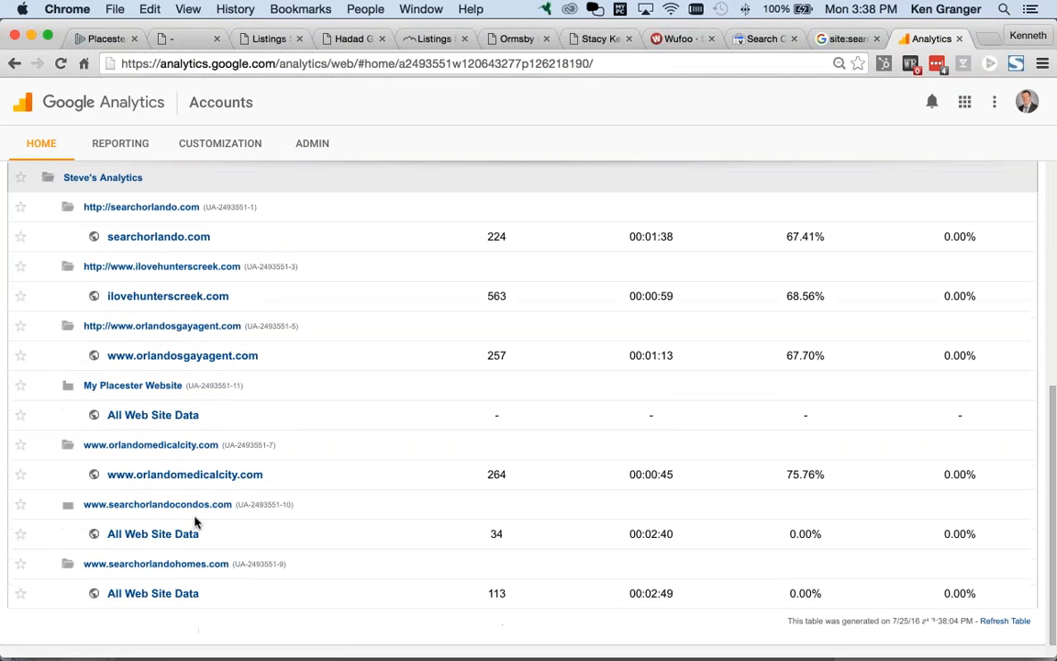
pyautogui.click(168, 568)
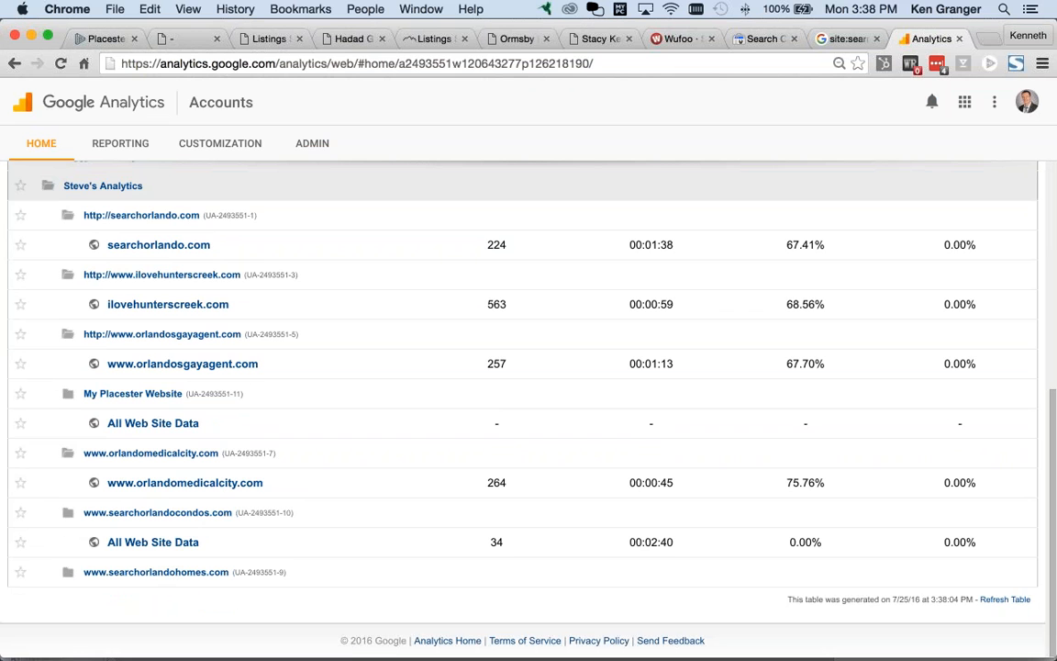
pyautogui.click(170, 575)
pyautogui.click(152, 602)
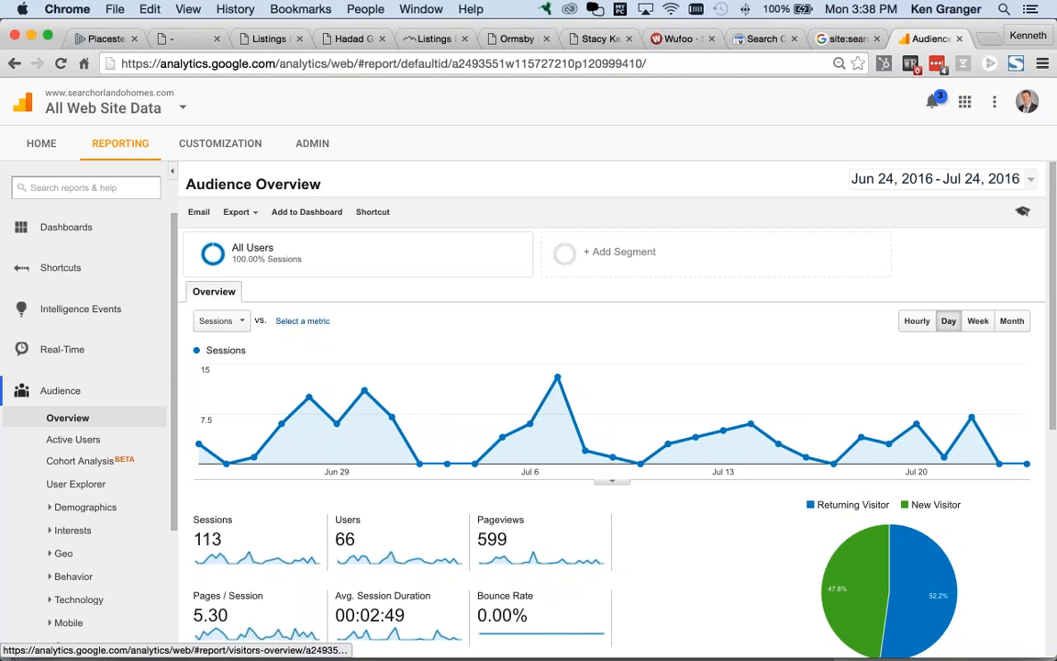
# Step: Open the Real-Time Overview report for searchorlandohomes.com, showing 0 active users
pyautogui.click(74, 353)
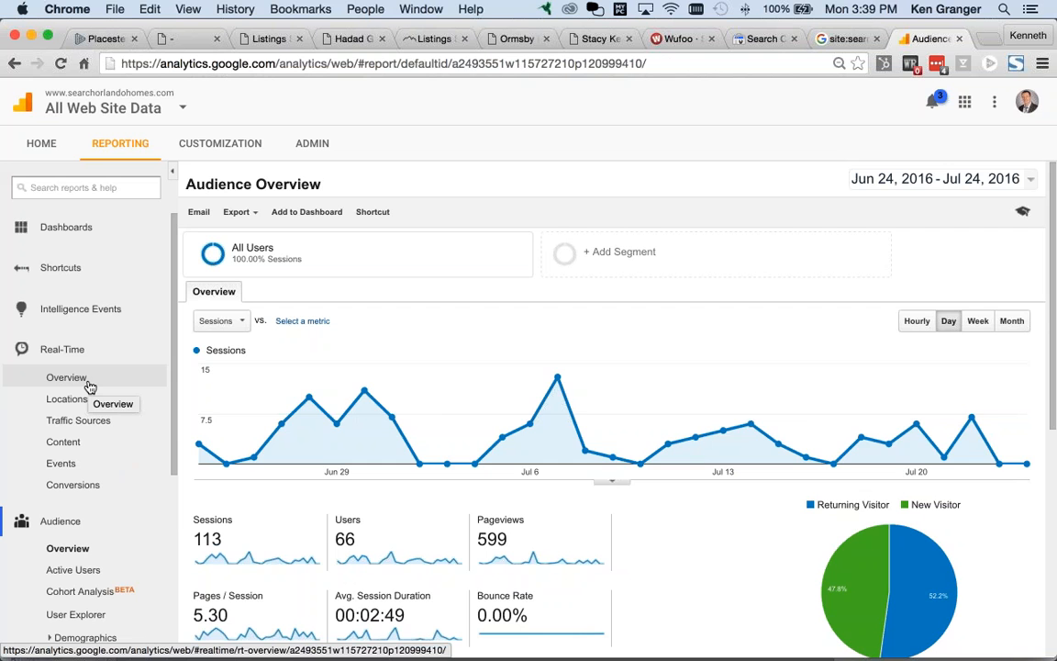
pyautogui.click(89, 385)
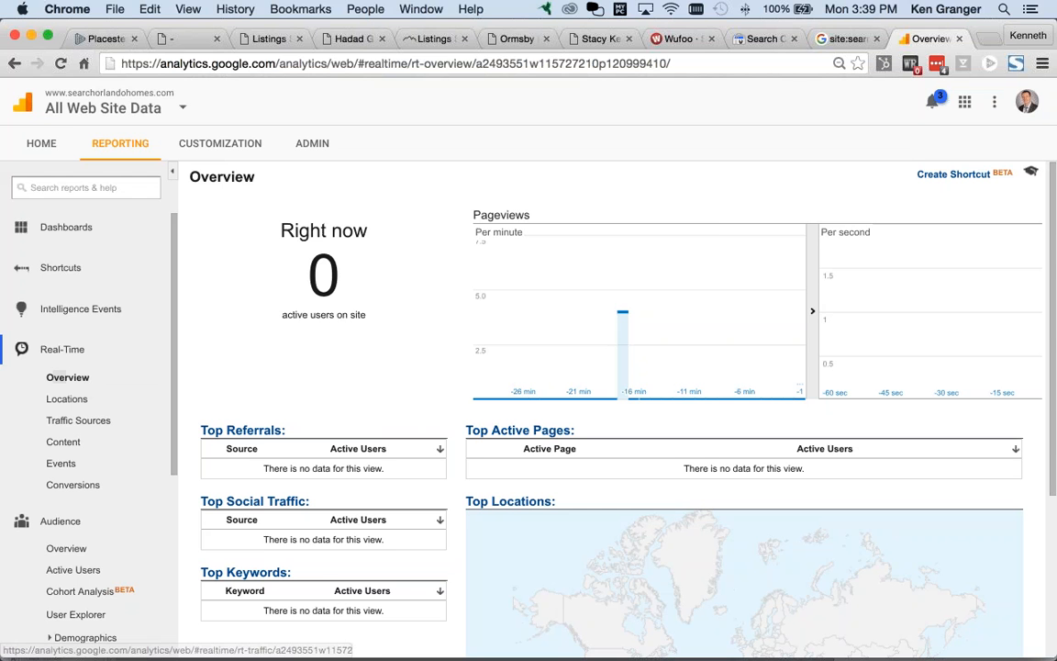
# Step: Load searchorlandohomes.com in a new browser tab
pyautogui.press('super+t')
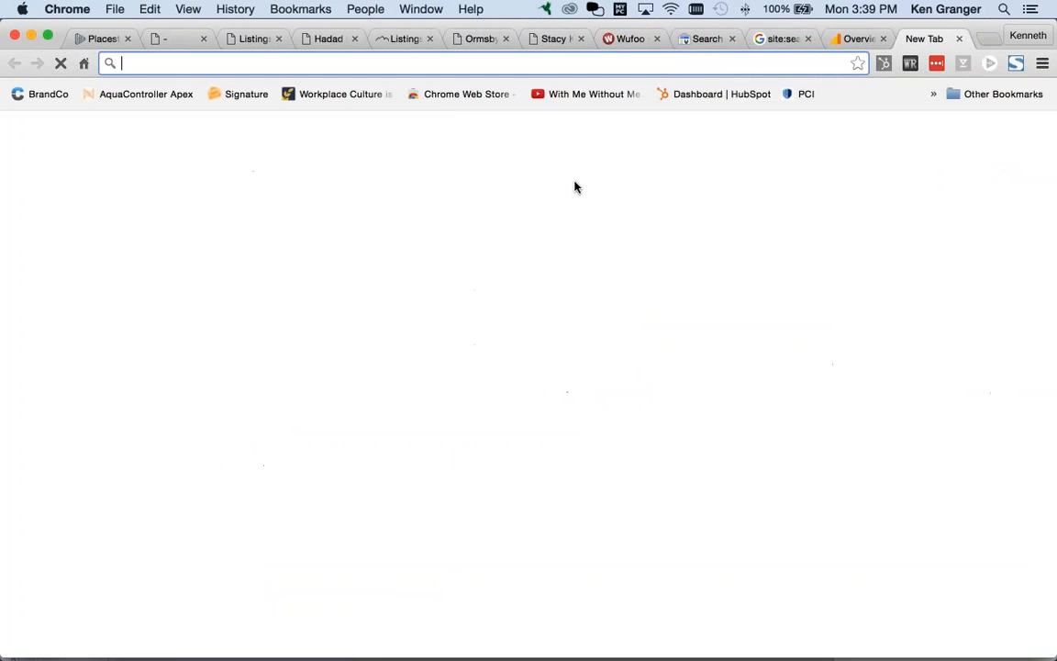
pyautogui.write('searcho')
pyautogui.press('Return')
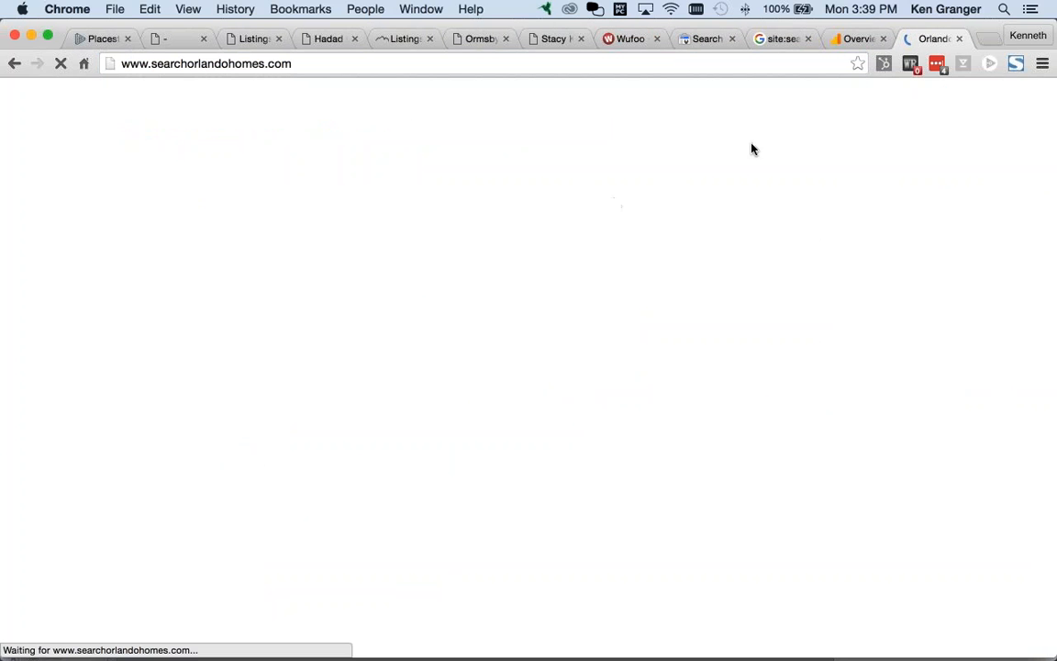
# Step: Reload the Real-Time report and check it rises to 2 active users on the home page
pyautogui.click(852, 40)
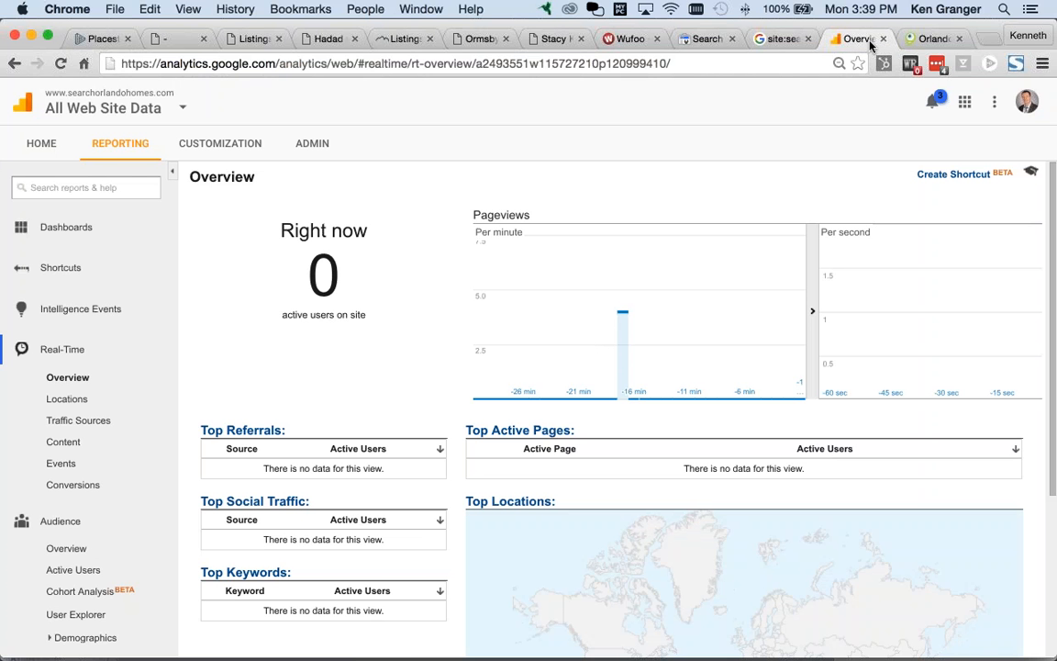
pyautogui.press('super+r')
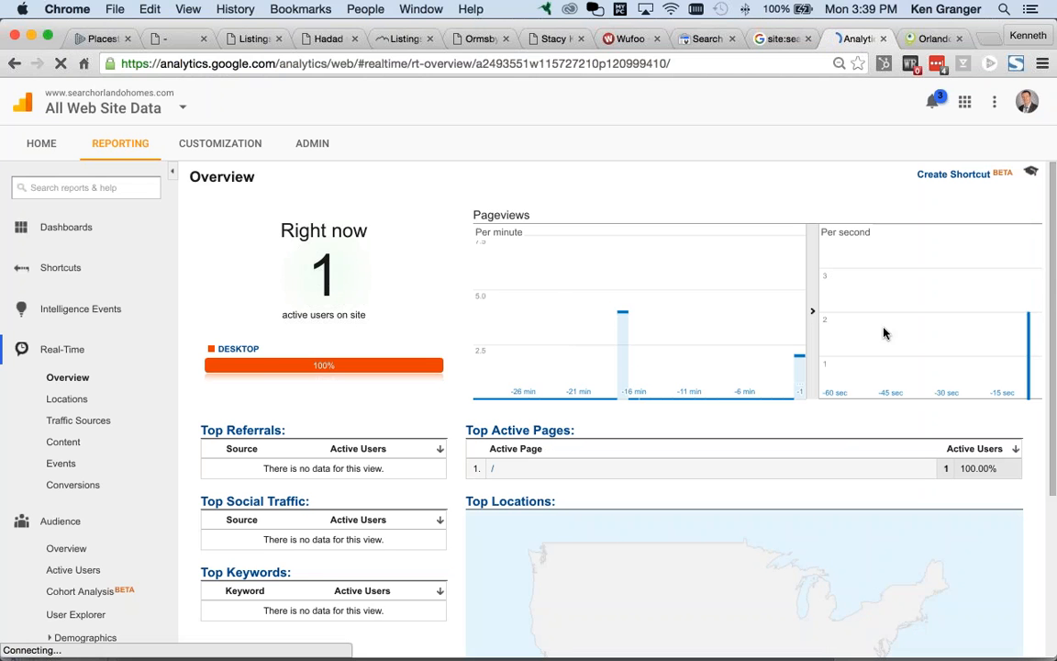
pyautogui.scroll(-3, 895, 335)
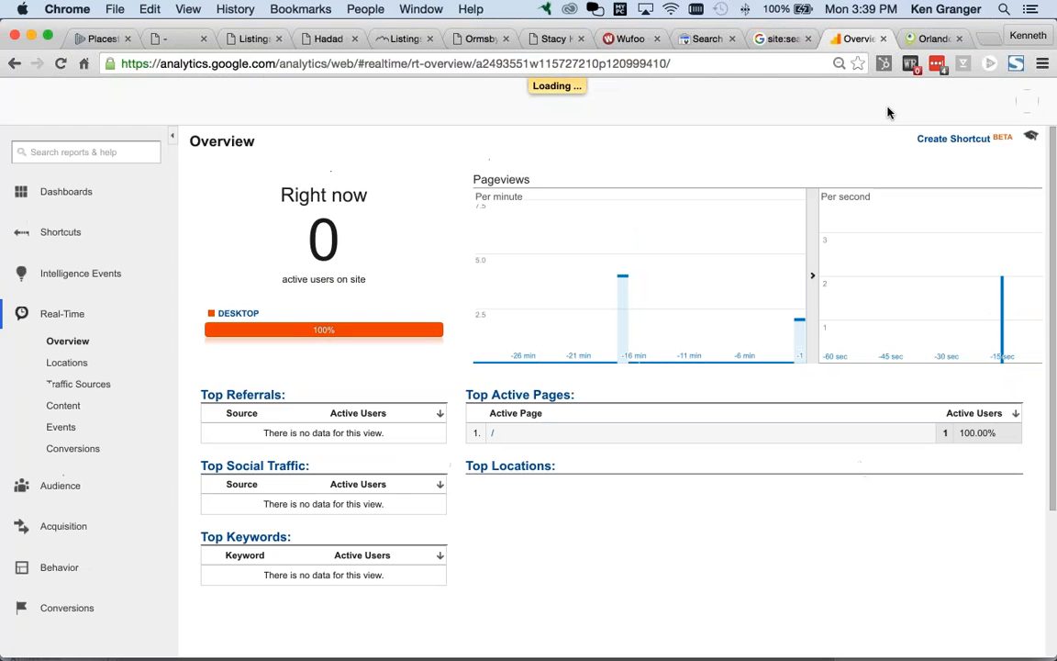
pyautogui.click(928, 39)
pyautogui.click(829, 41)
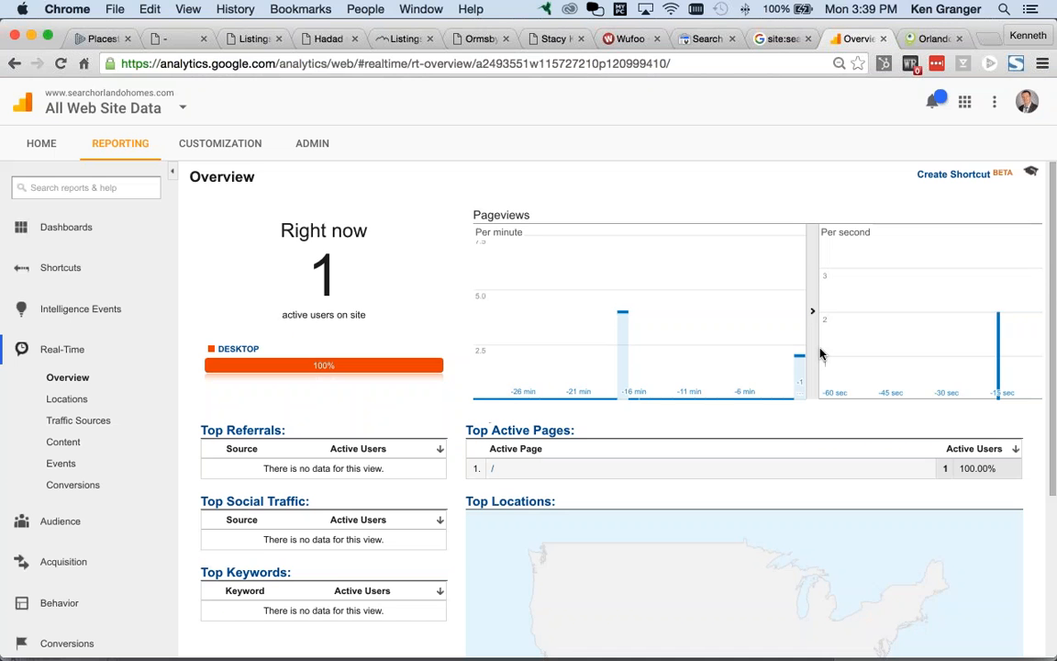
pyautogui.scroll(-5, 855, 413)
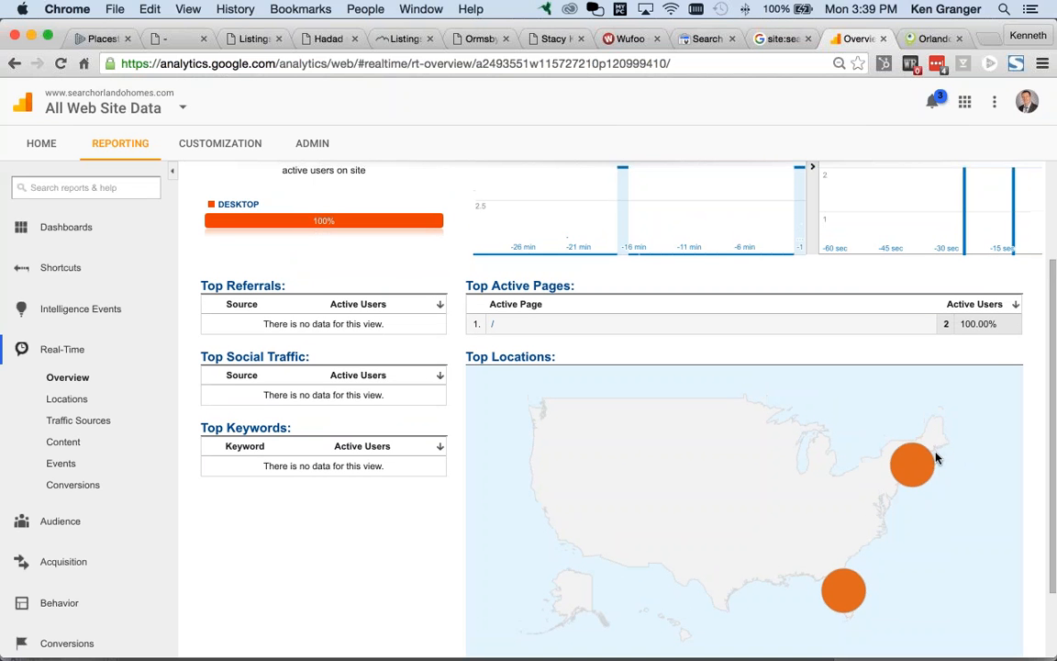
pyautogui.click(927, 40)
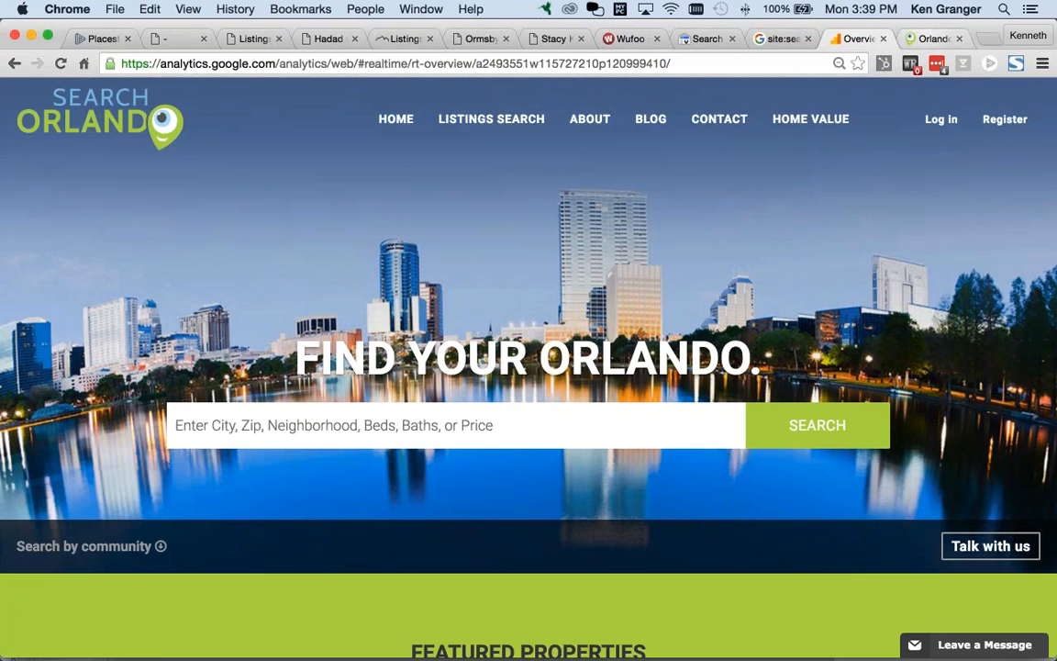
# Step: Visit the site's blog, then watch Real-Time reach 4 active users, one on /blog/
pyautogui.click(656, 121)
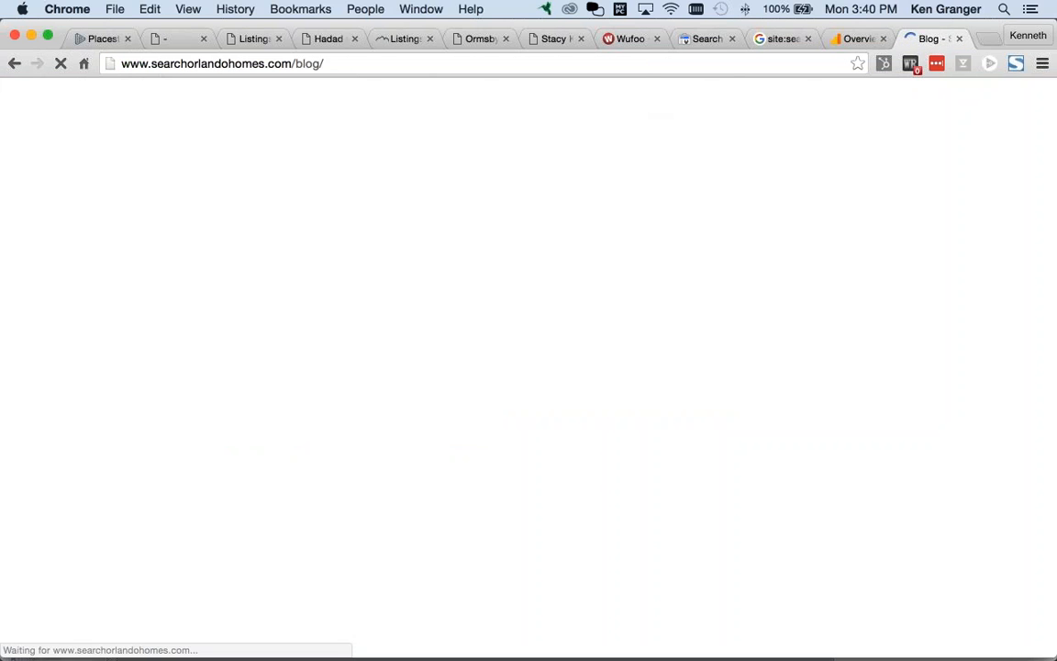
pyautogui.click(858, 39)
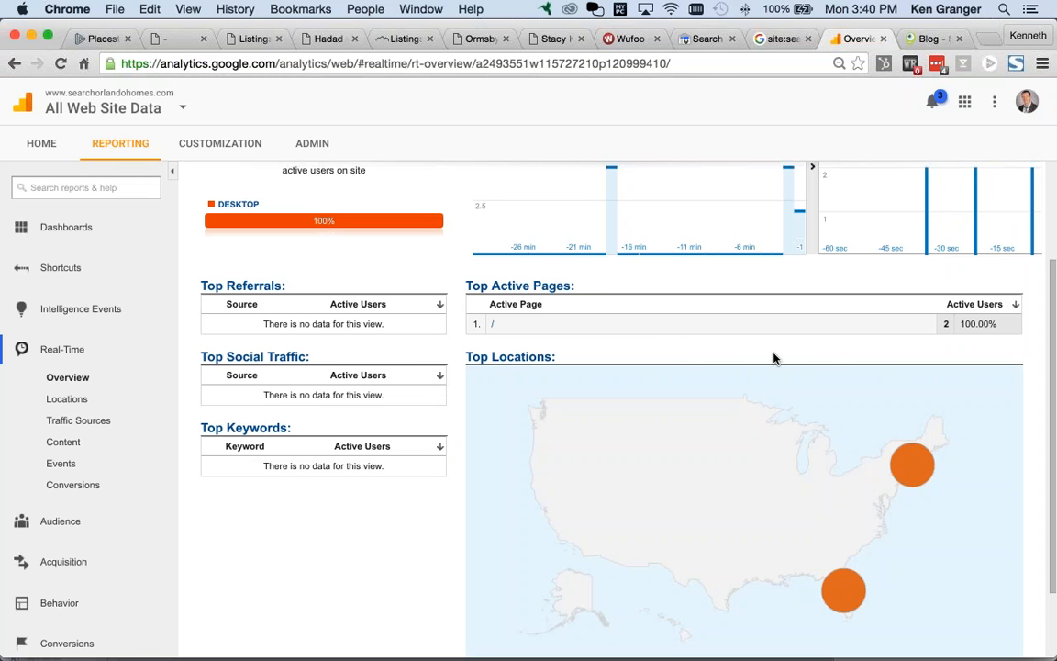
pyautogui.scroll(-1, 745, 351)
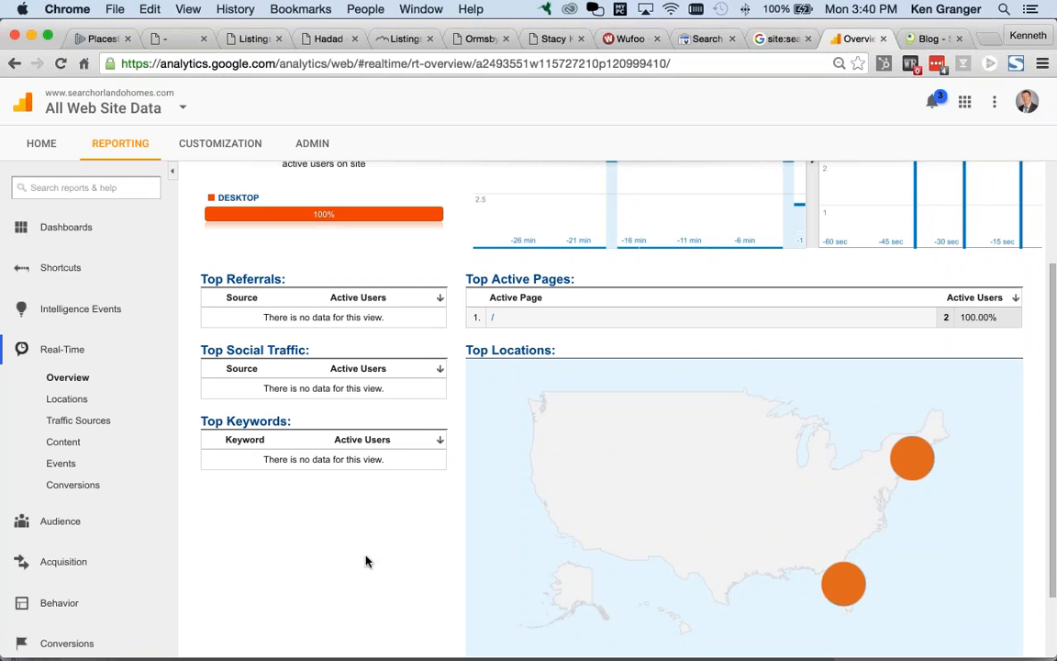
pyautogui.scroll(1, 366, 554)
pyautogui.scroll(3, 366, 553)
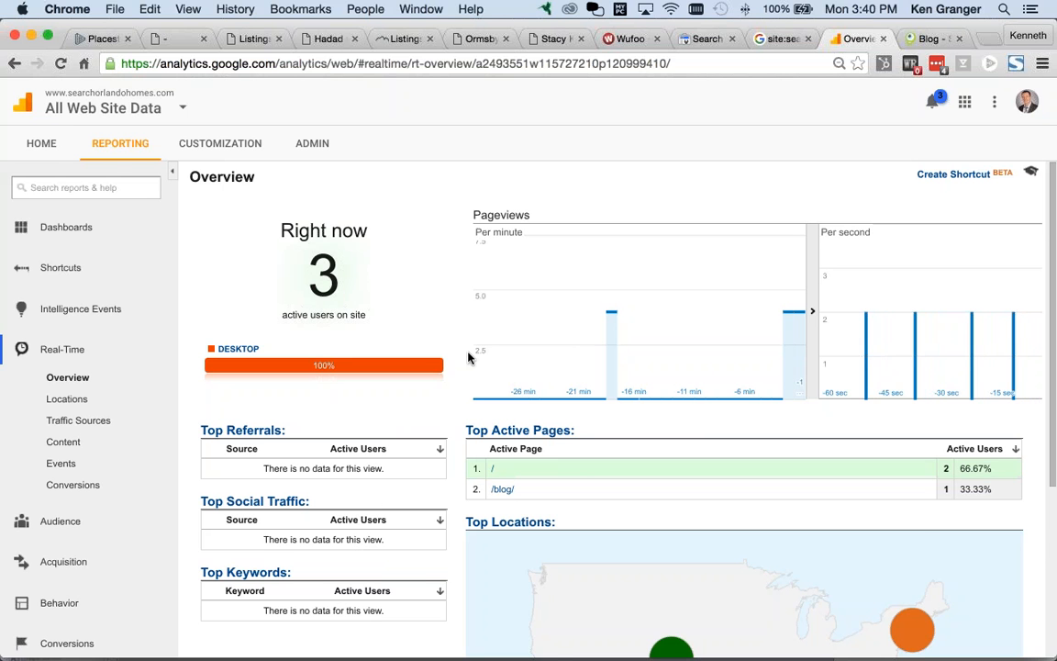
pyautogui.scroll(-3, 581, 368)
pyautogui.moveTo(668, 548)
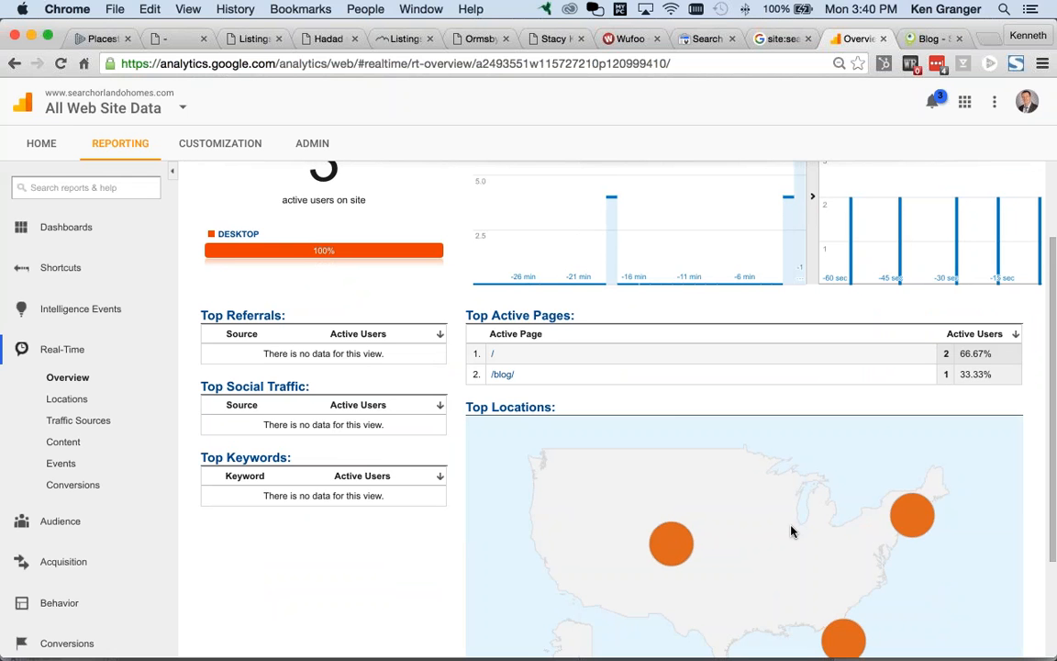
pyautogui.scroll(-1, 792, 531)
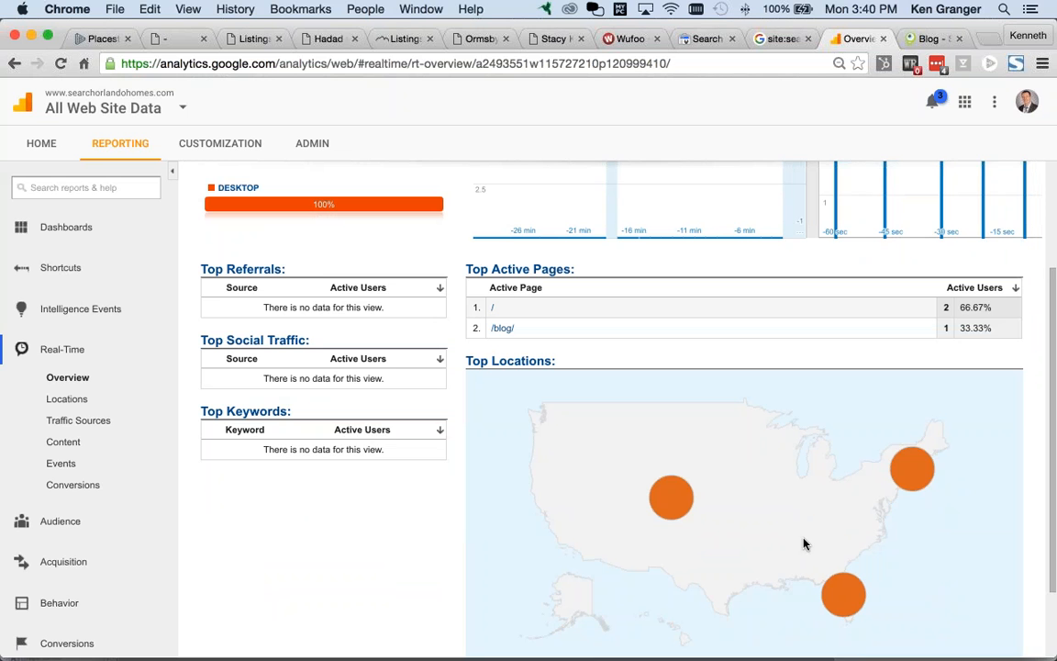
pyautogui.scroll(-1, 803, 544)
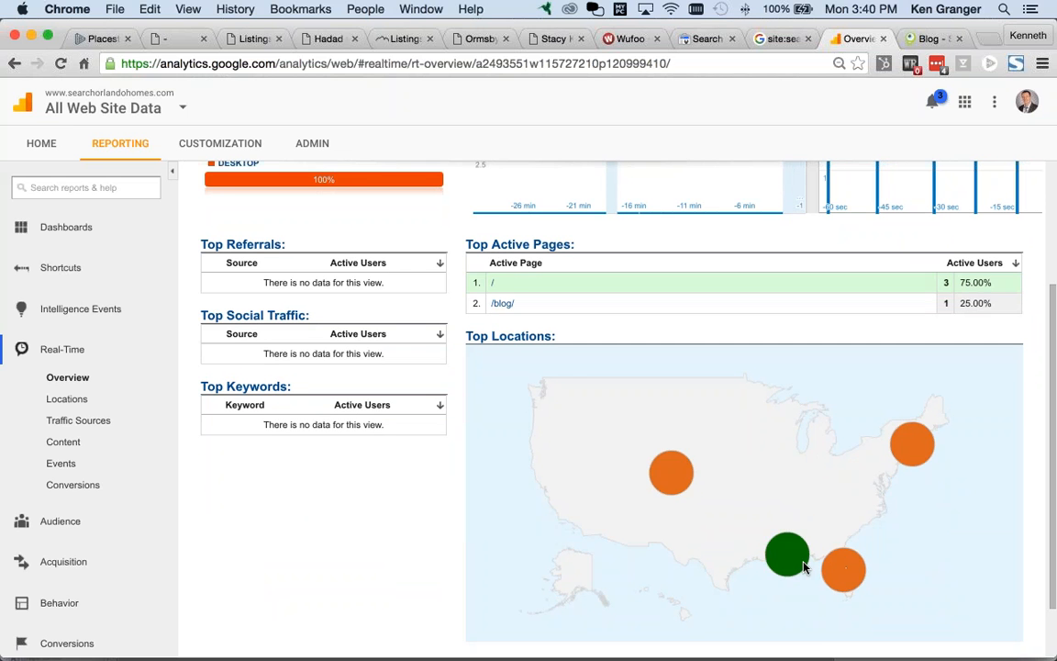
pyautogui.moveTo(800, 566)
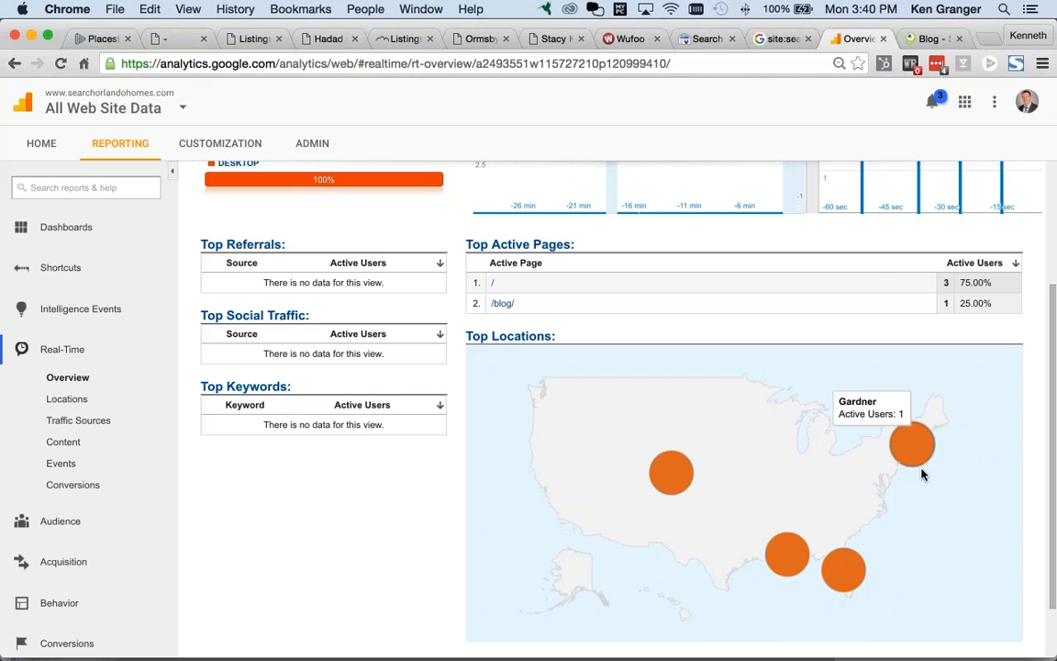
pyautogui.scroll(2, 383, 525)
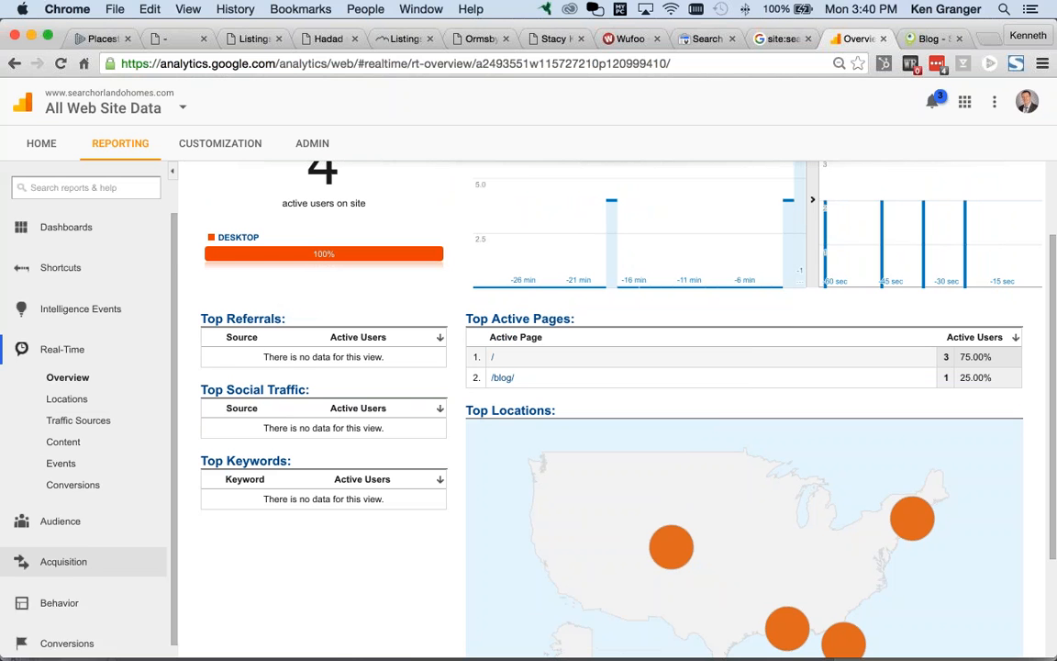
# Step: Open Acquisition > Overview, showing 113 sessions with Direct at 72.6%, then expand Dashboards
pyautogui.click(90, 562)
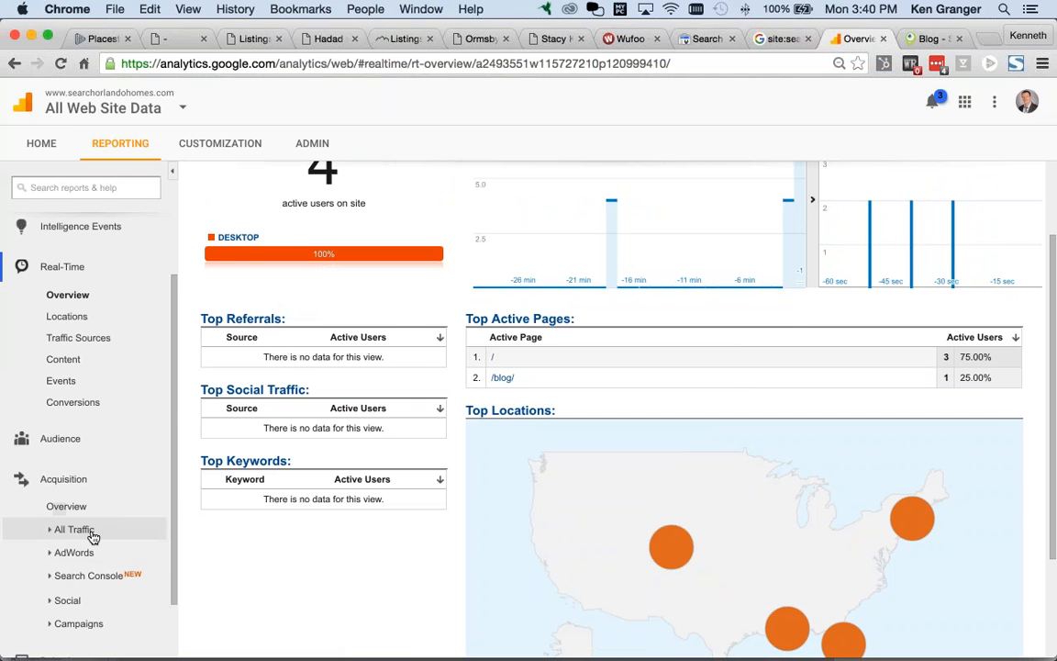
pyautogui.click(93, 532)
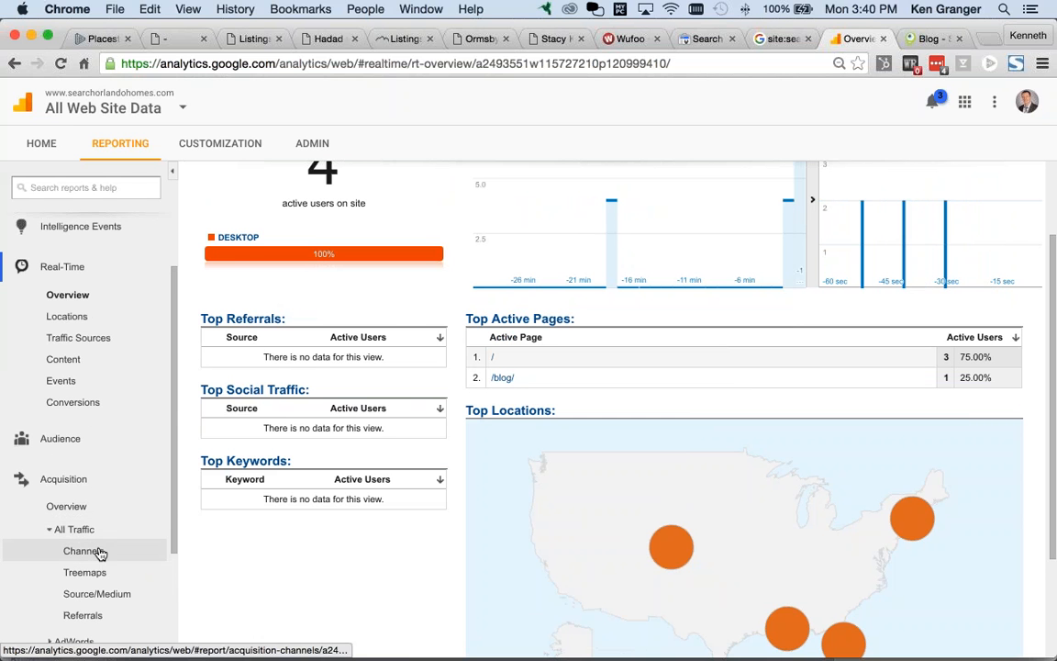
pyautogui.click(87, 512)
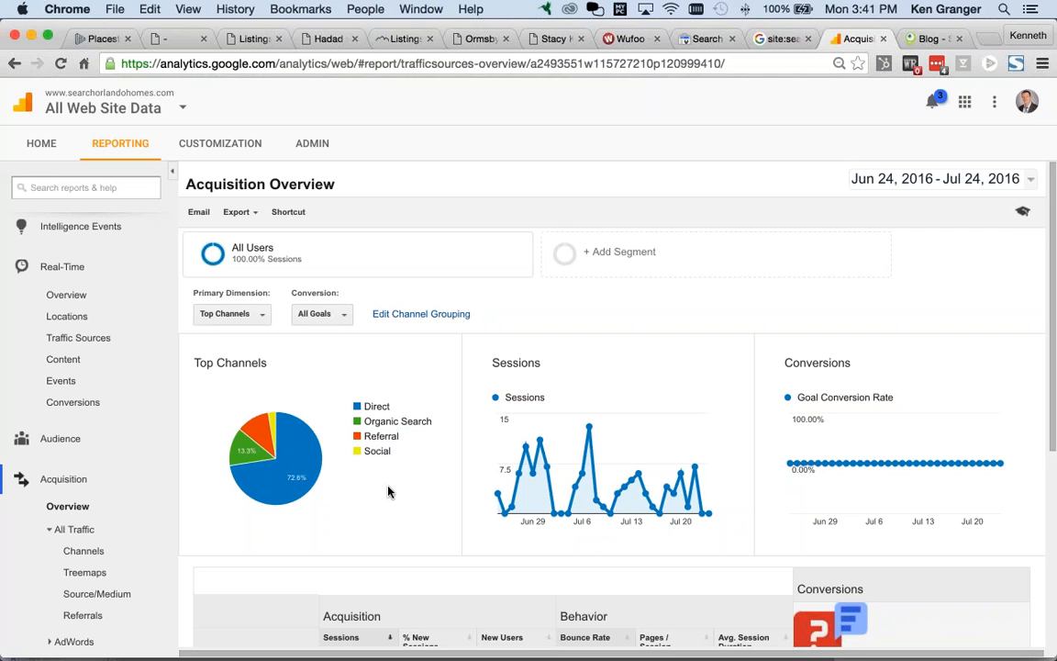
pyautogui.scroll(-1, 385, 494)
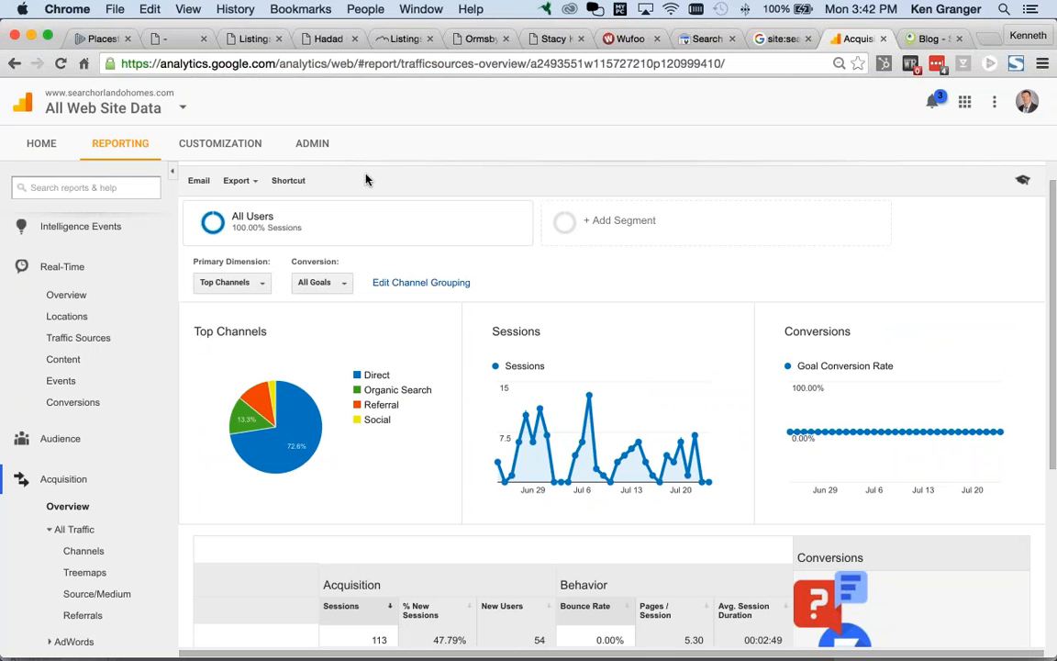
pyautogui.scroll(2, 91, 261)
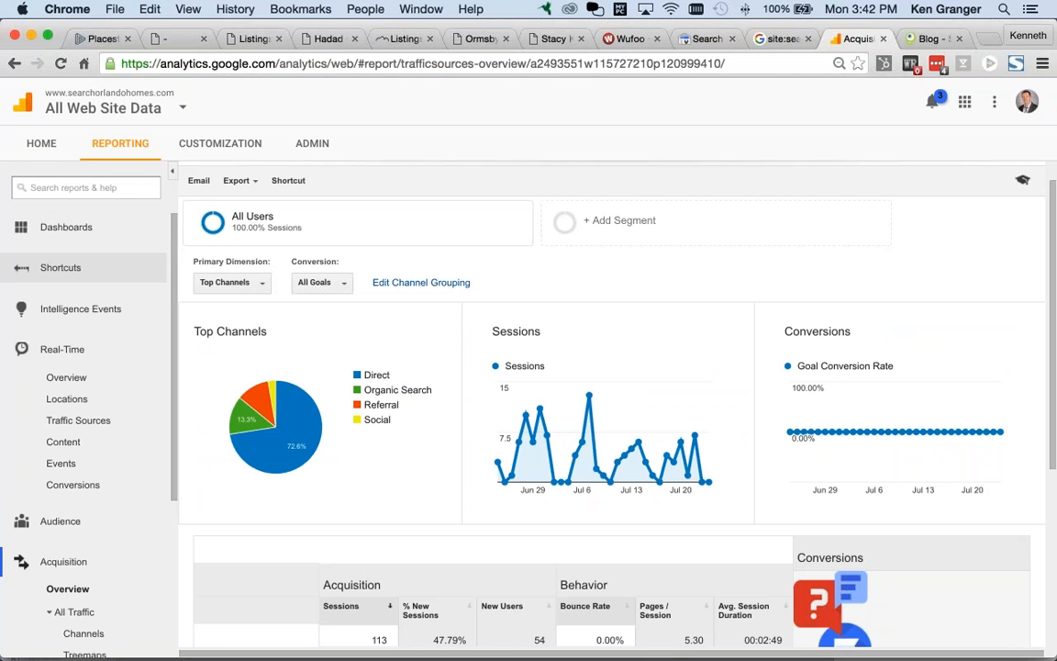
pyautogui.click(89, 232)
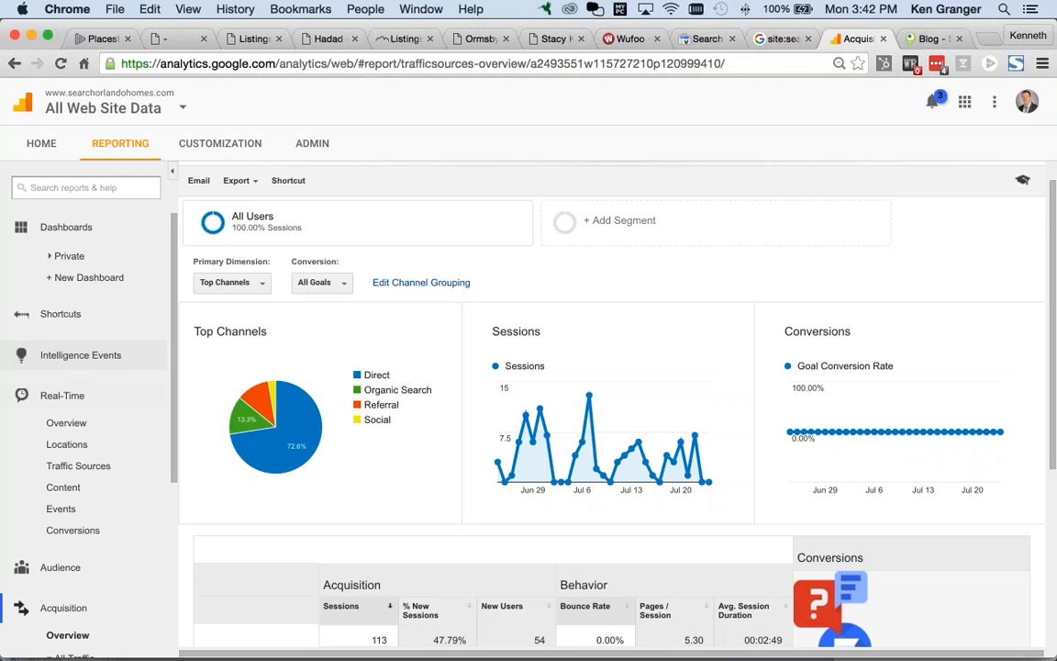
pyautogui.scroll(2, 185, 199)
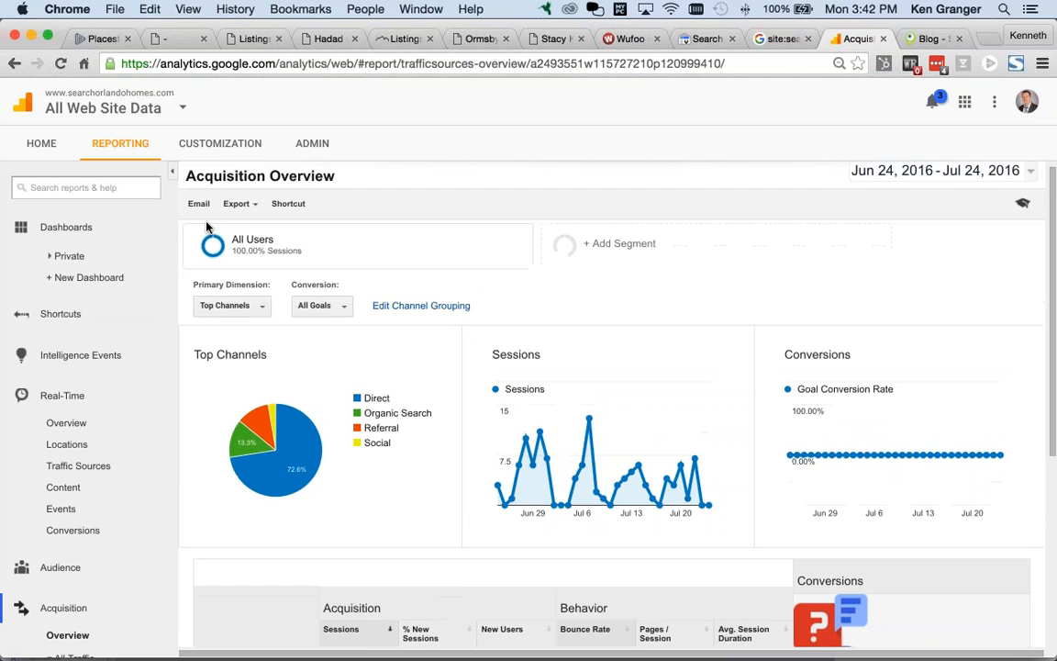
pyautogui.click(199, 208)
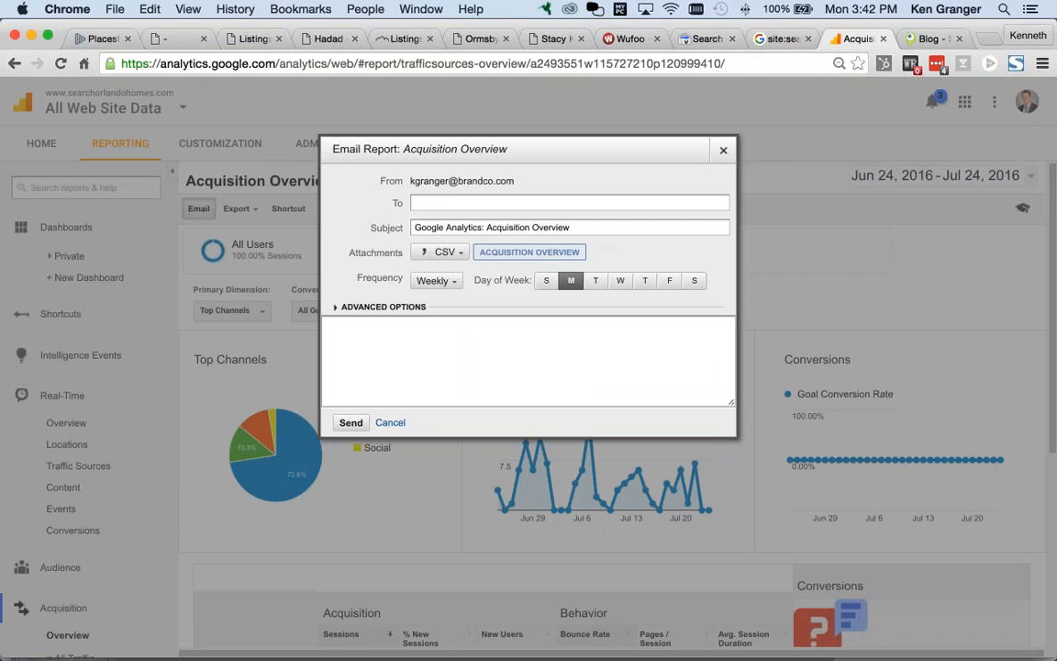
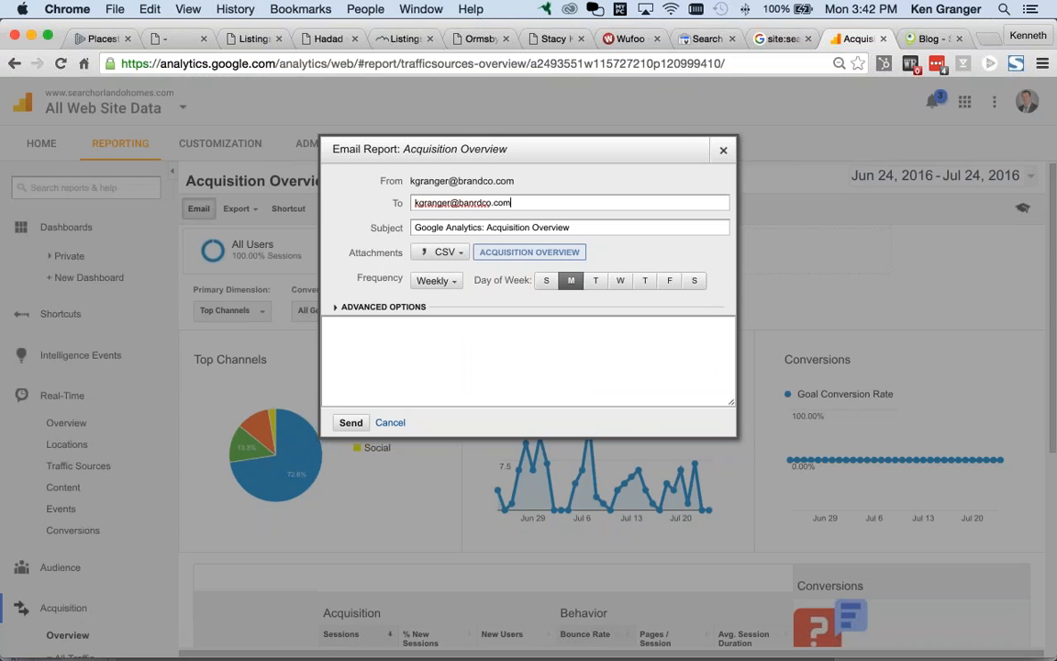
pyautogui.click(446, 252)
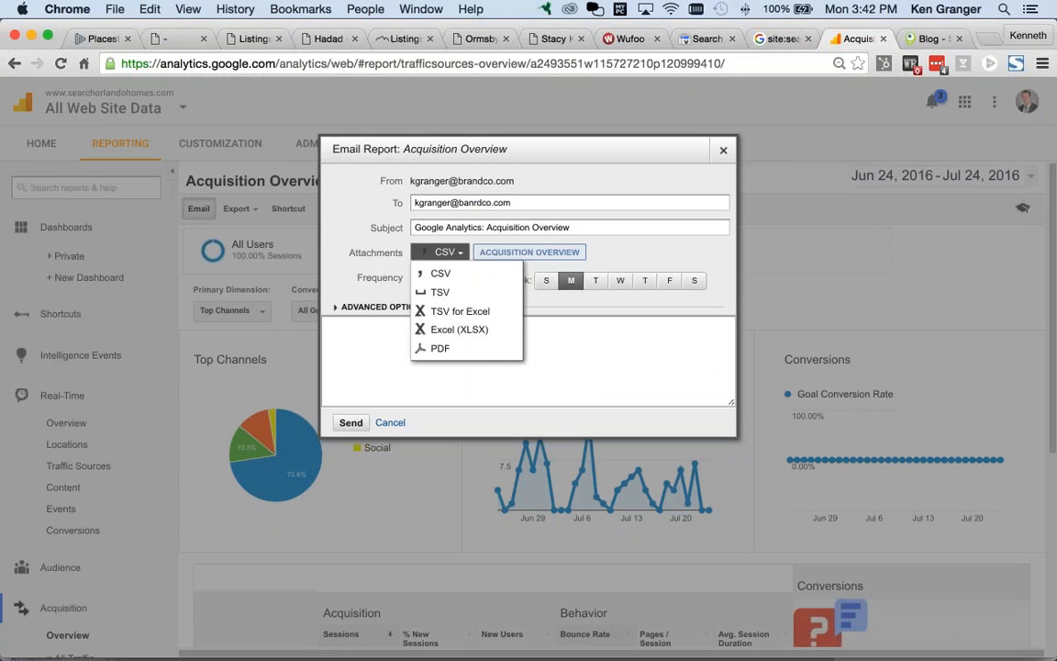
pyautogui.click(466, 352)
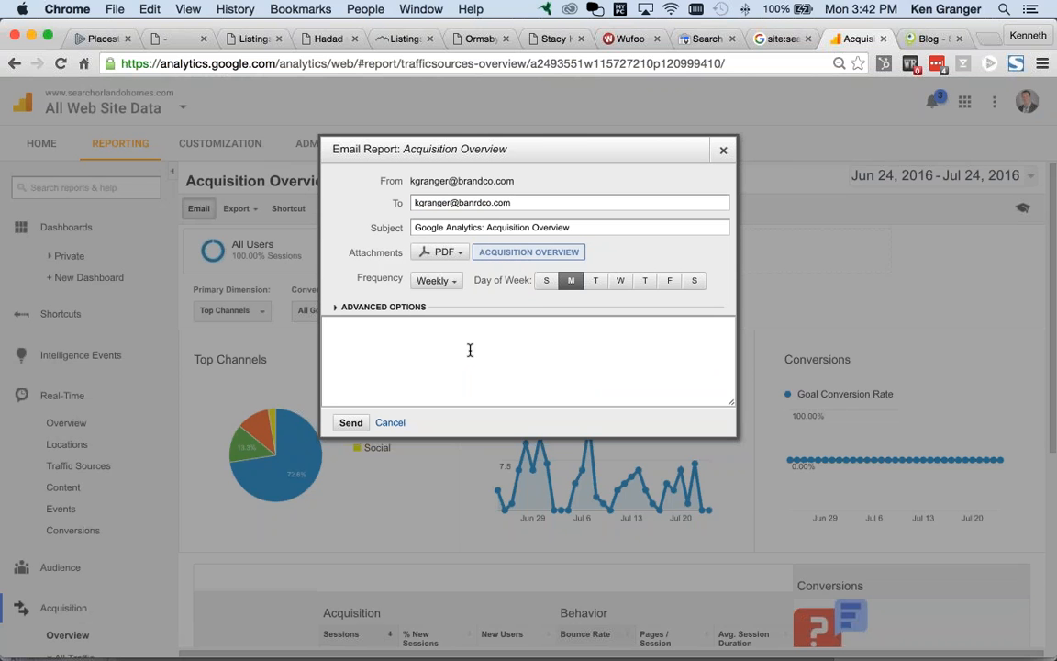
pyautogui.click(435, 280)
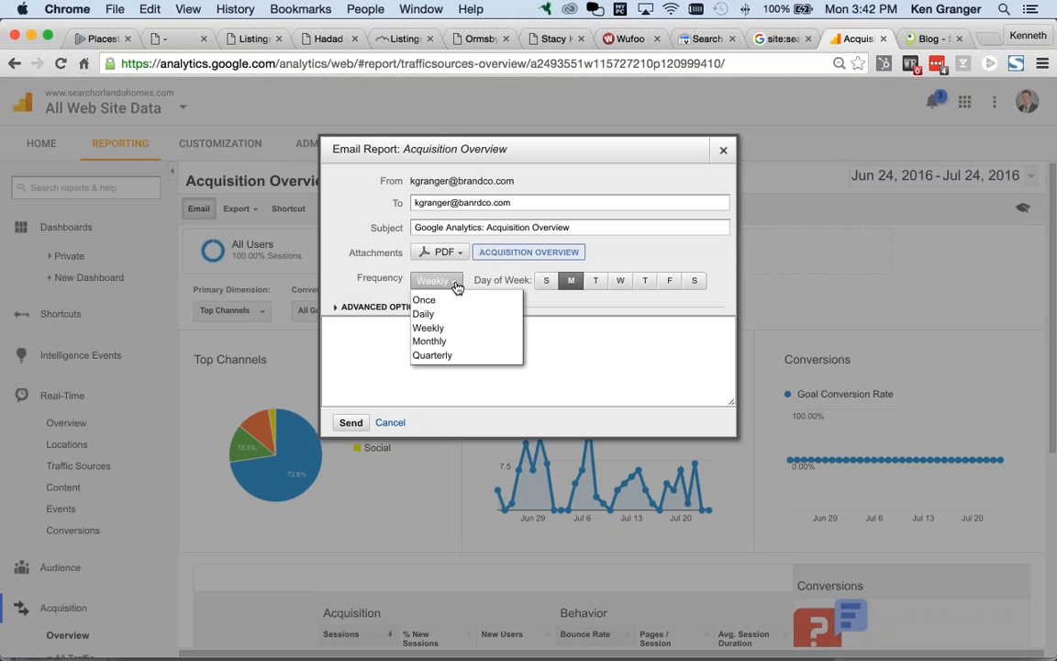
pyautogui.click(455, 341)
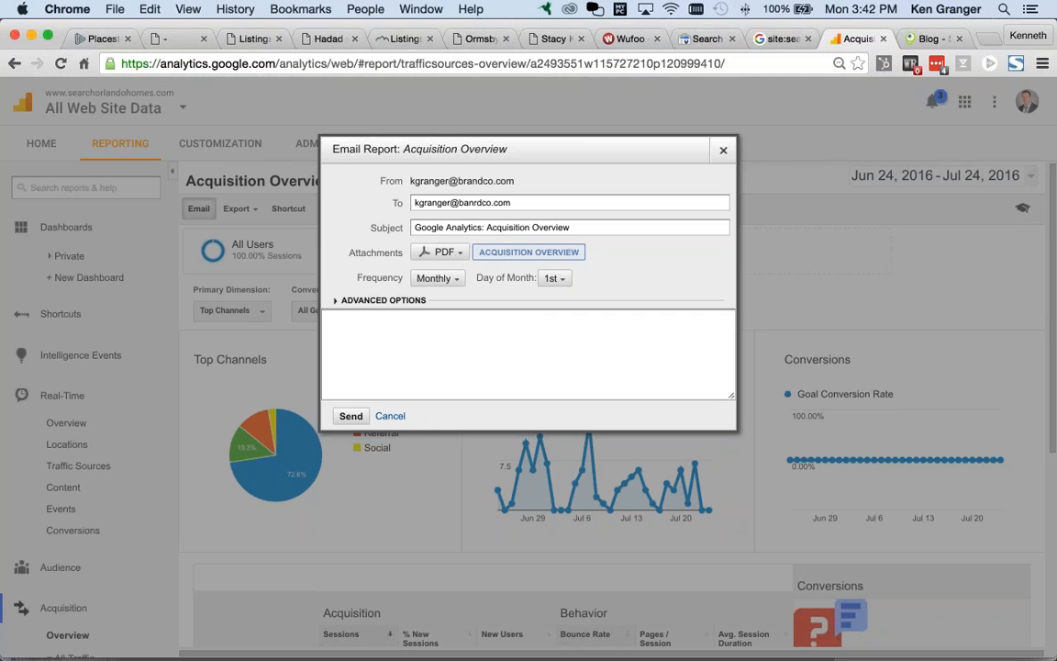
pyautogui.write('Ken check out your analytics...')
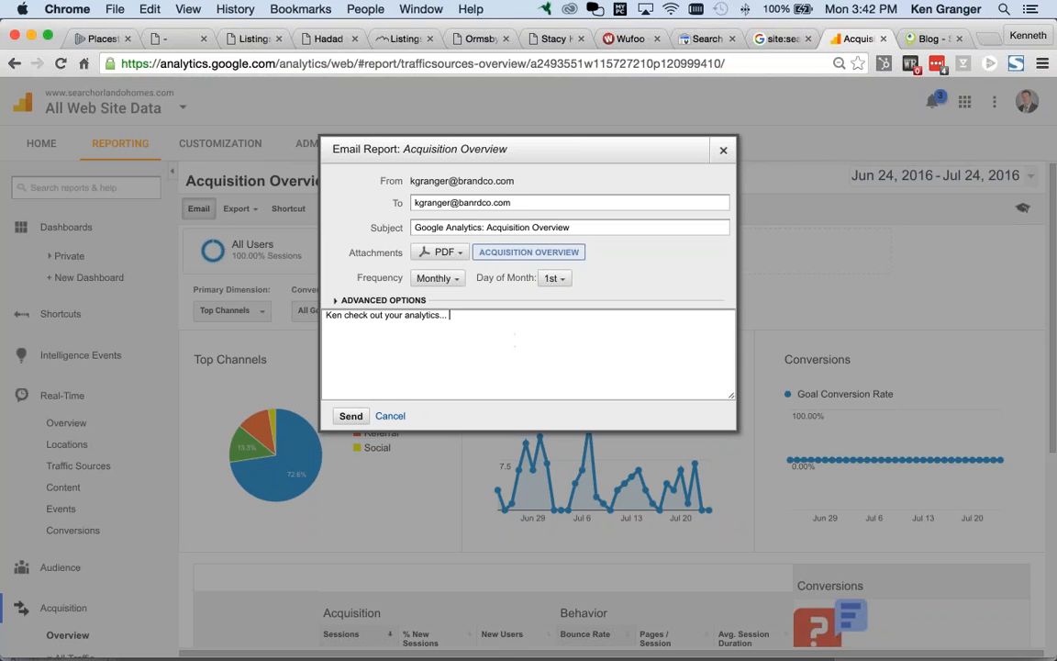
pyautogui.click(723, 150)
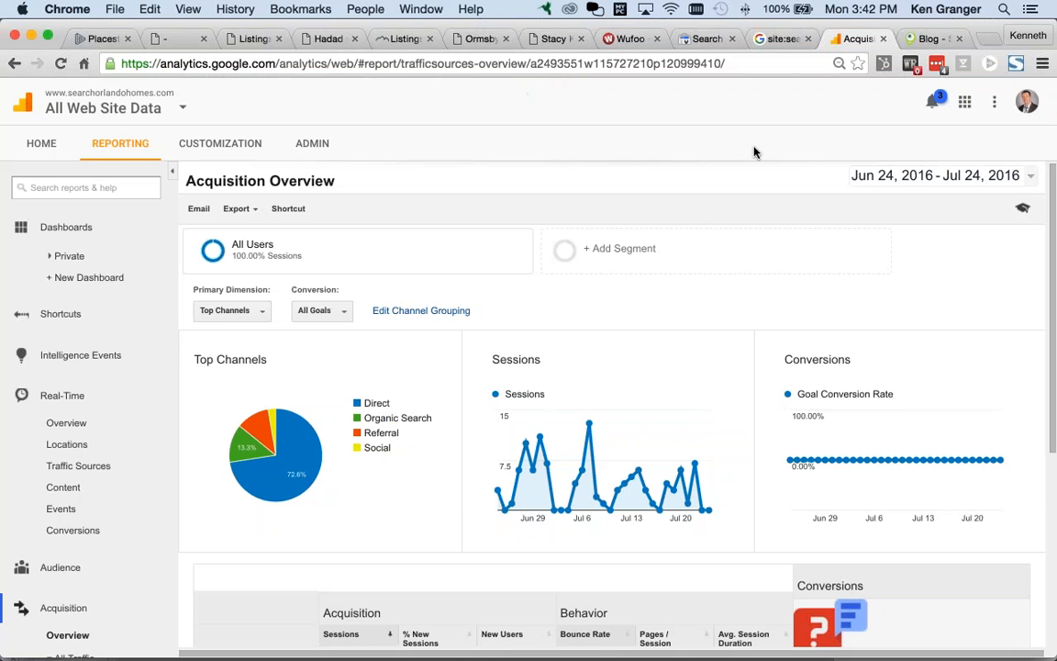
# Step: Dismiss Placester's Site Tracking panel, then return to Google Analytics in Chrome
pyautogui.press('super+Tab')
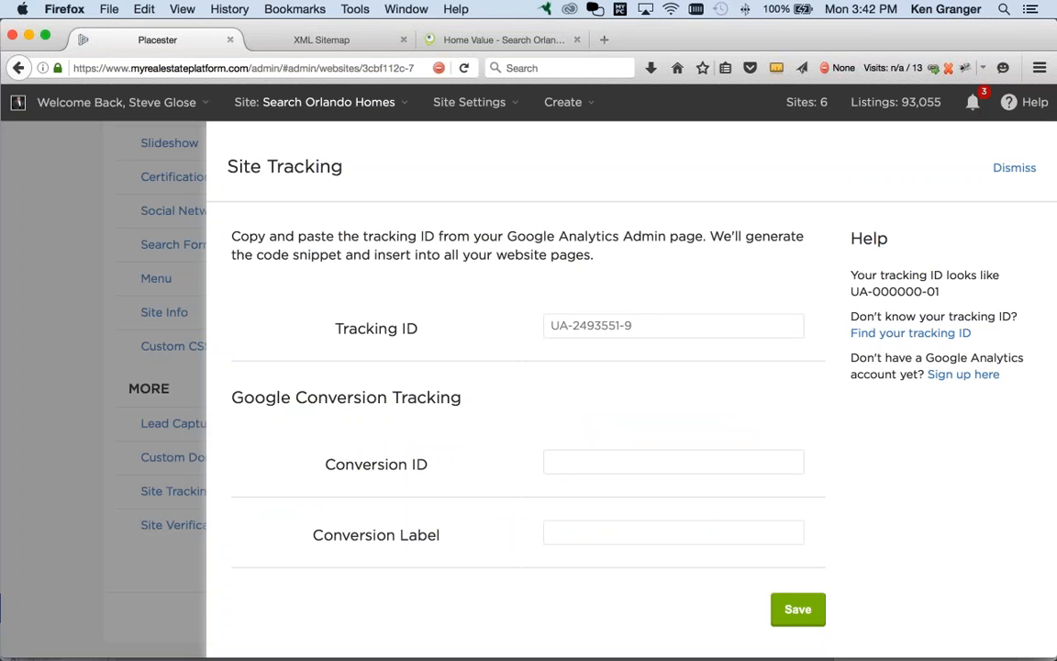
pyautogui.click(1014, 167)
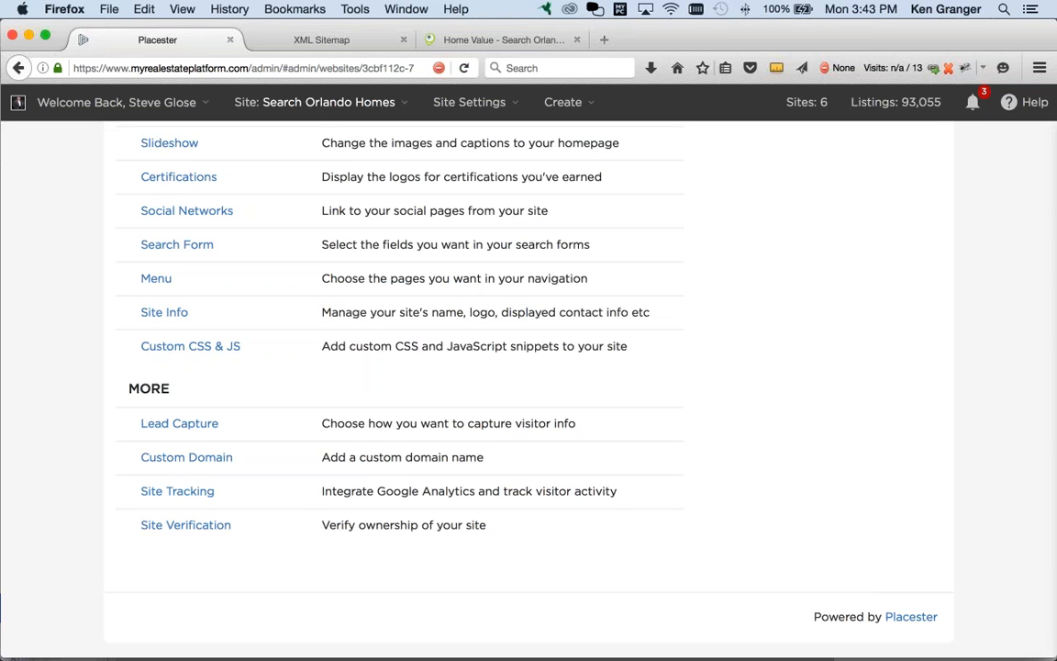
pyautogui.press('super+Tab')
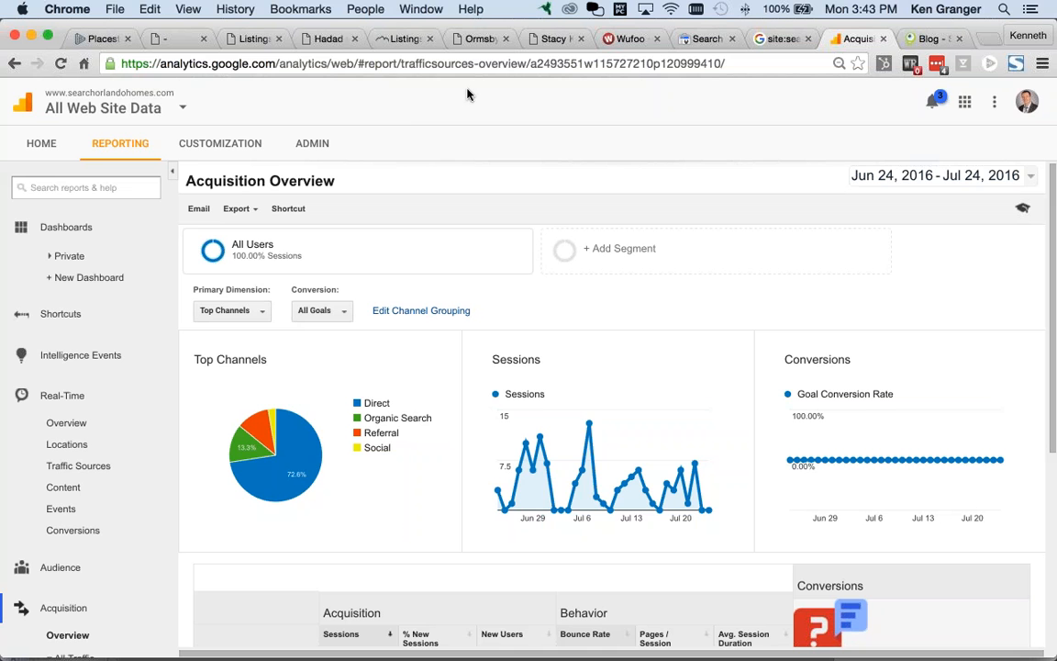
# Step: On the Search Orlando Homes site, search listings for Baldwin Park, Orlando, FL
pyautogui.click(256, 40)
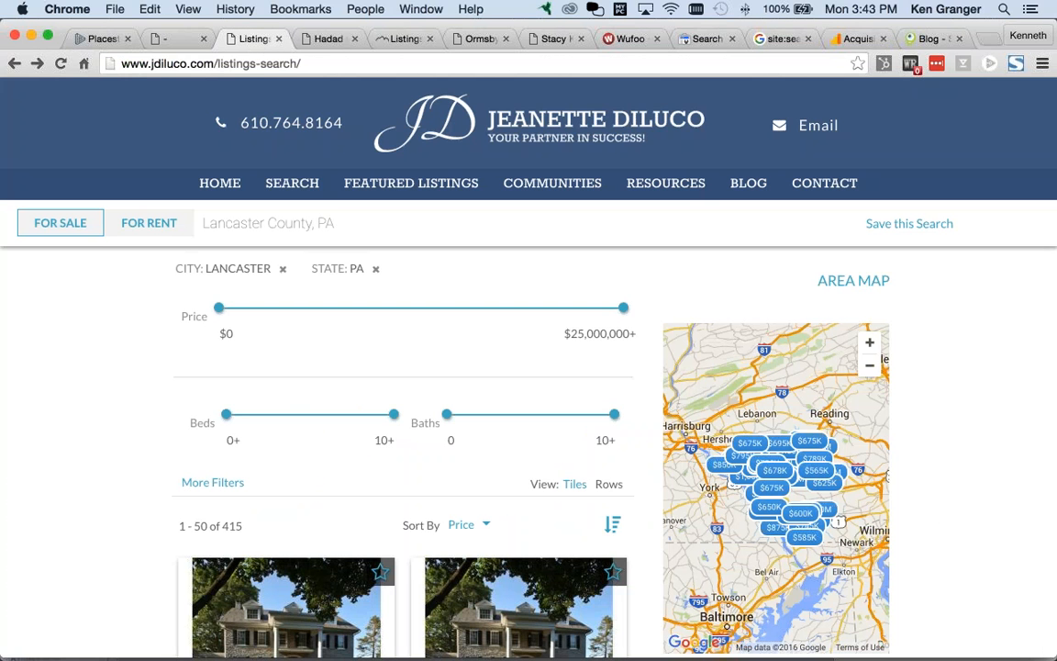
pyautogui.press('super+Tab')
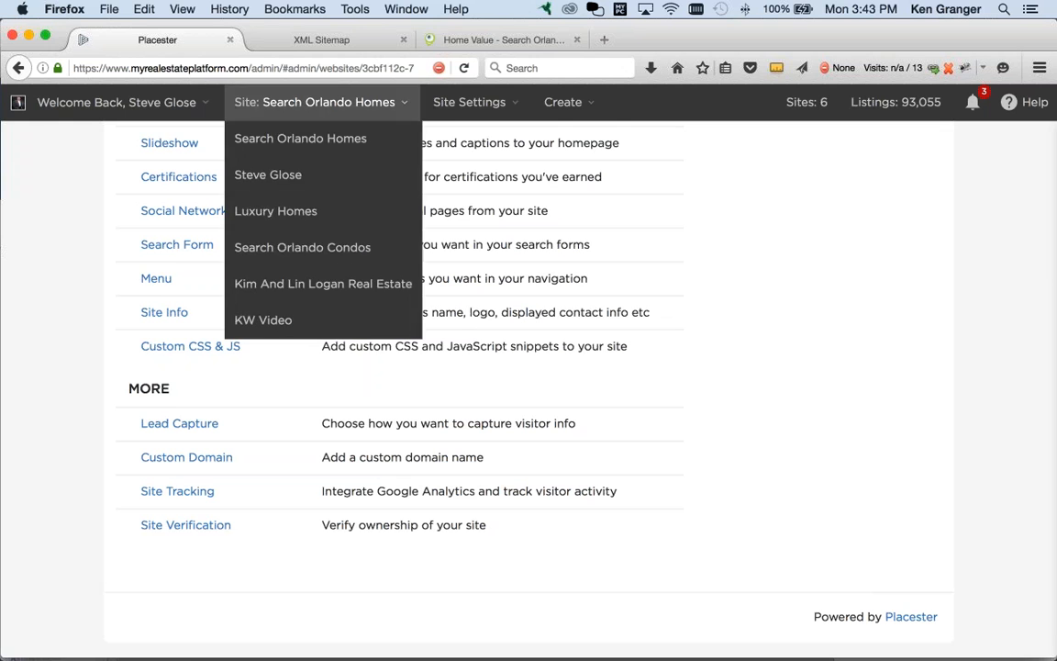
pyautogui.click(461, 40)
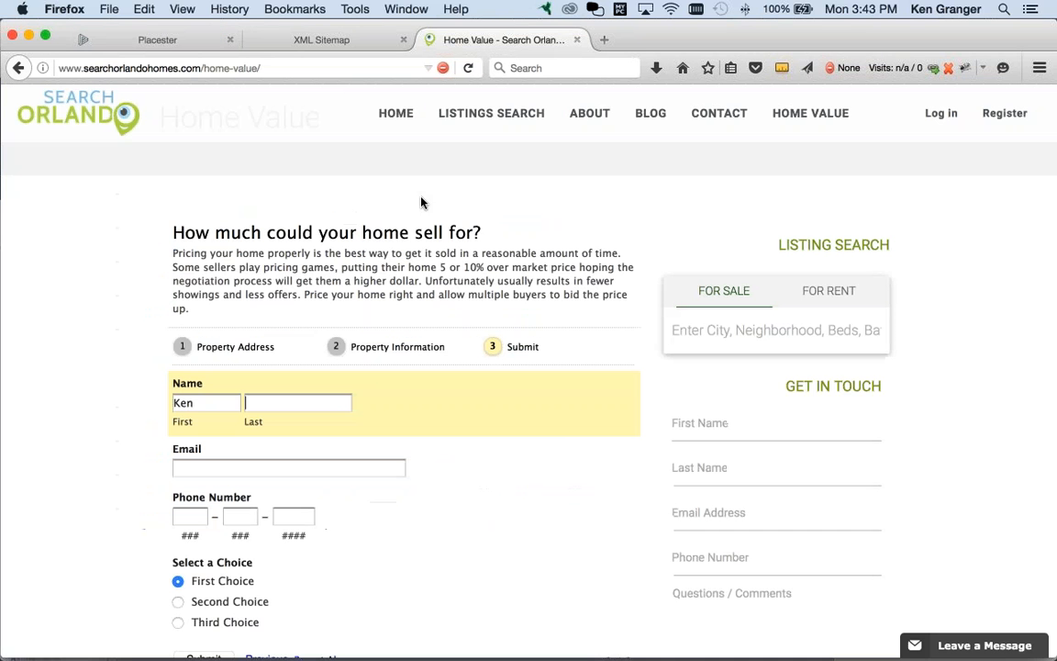
pyautogui.click(396, 112)
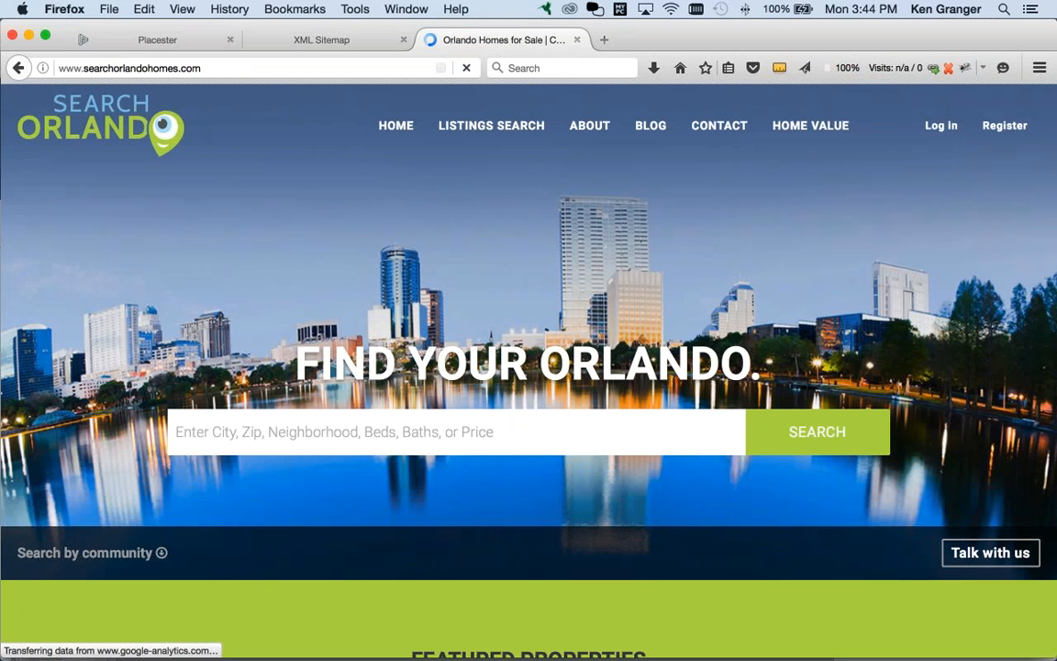
pyautogui.write('baldw')
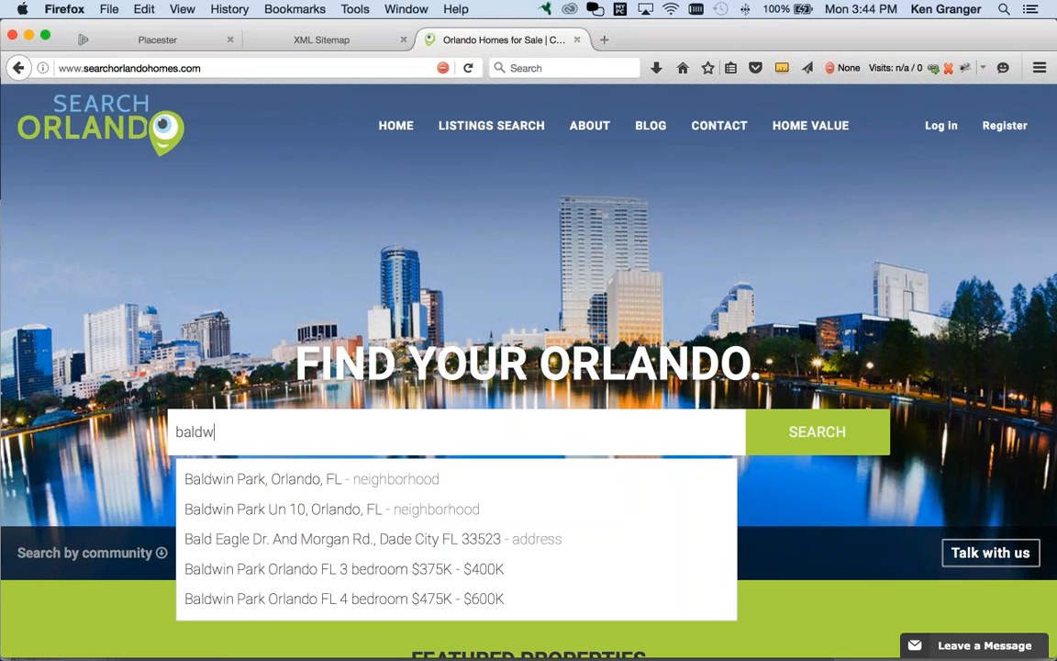
pyautogui.write('in par')
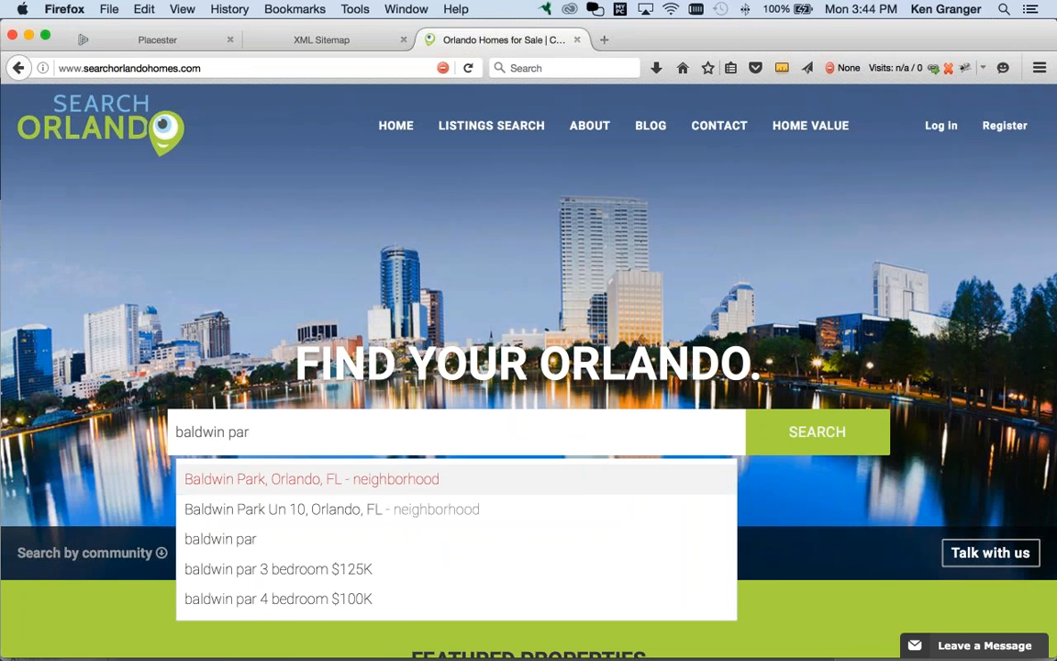
pyautogui.click(350, 481)
pyautogui.click(797, 439)
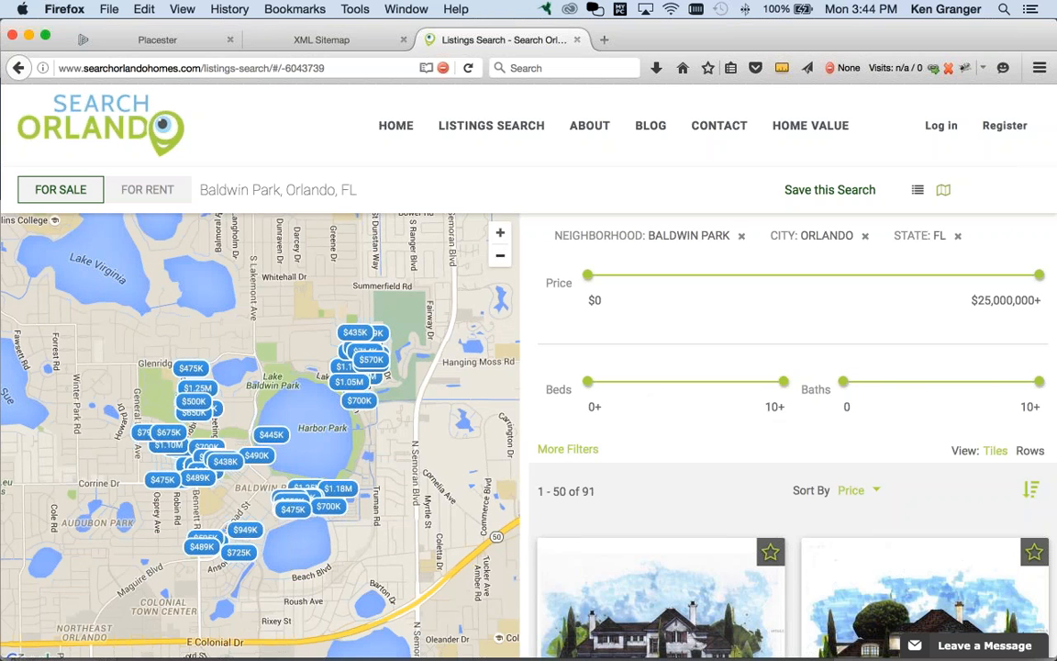
pyautogui.click(501, 235)
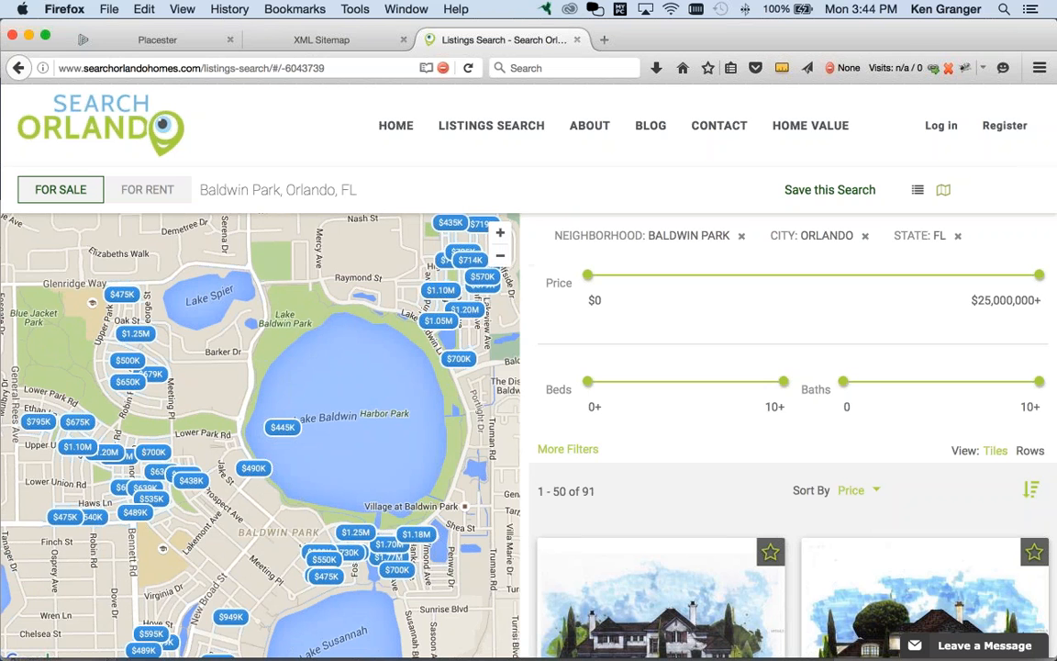
pyautogui.click(481, 276)
pyautogui.moveTo(276, 413); pyautogui.dragTo(418, 340)
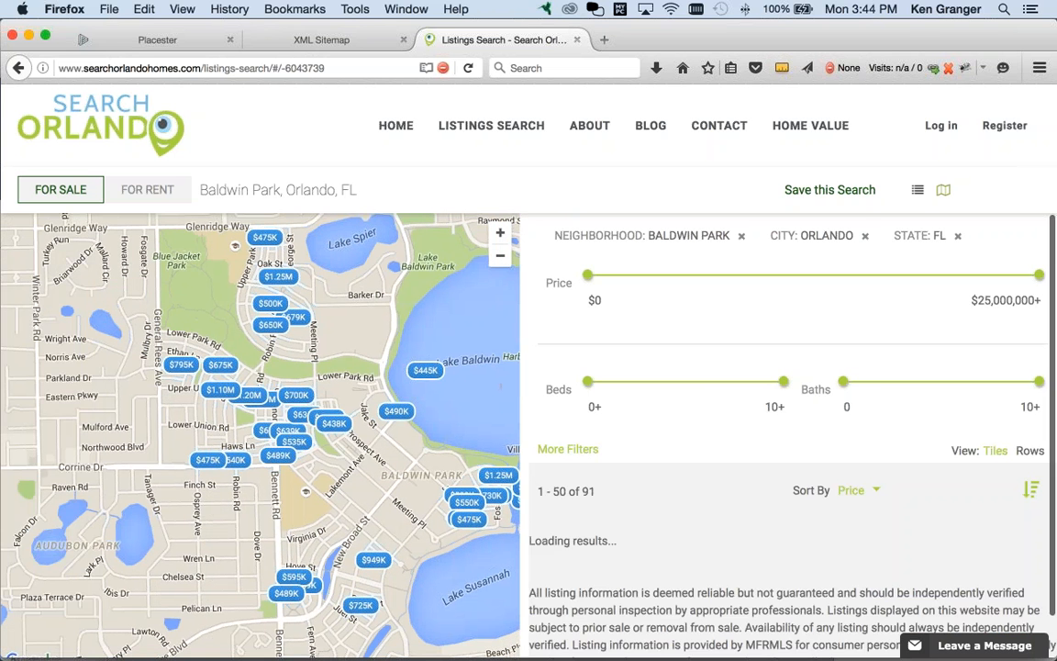
pyautogui.scroll(-5, 789, 413)
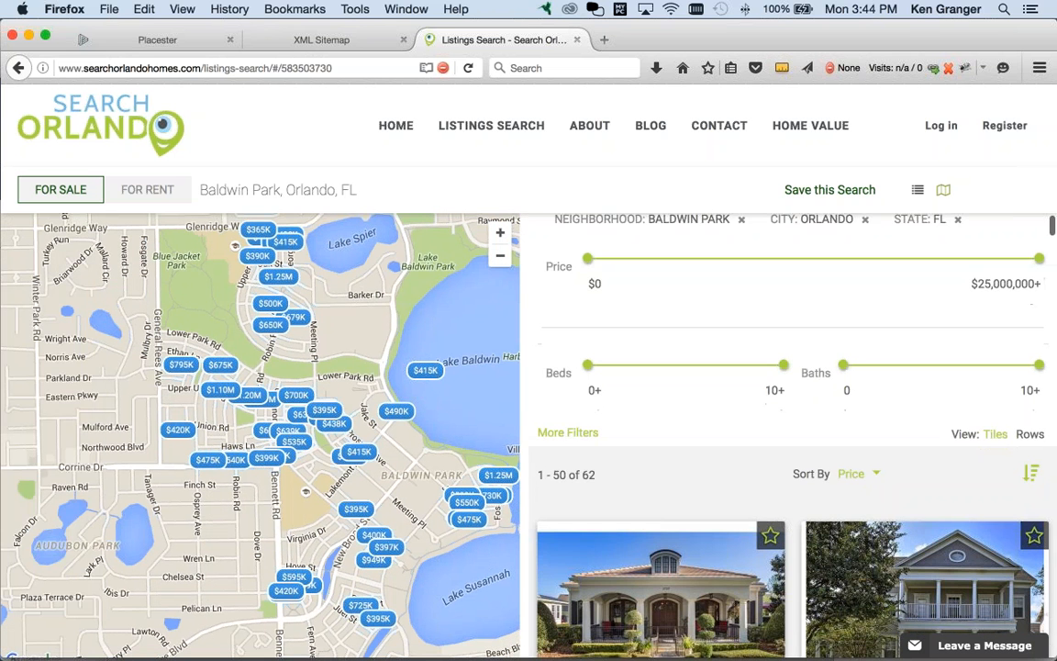
pyautogui.click(266, 457)
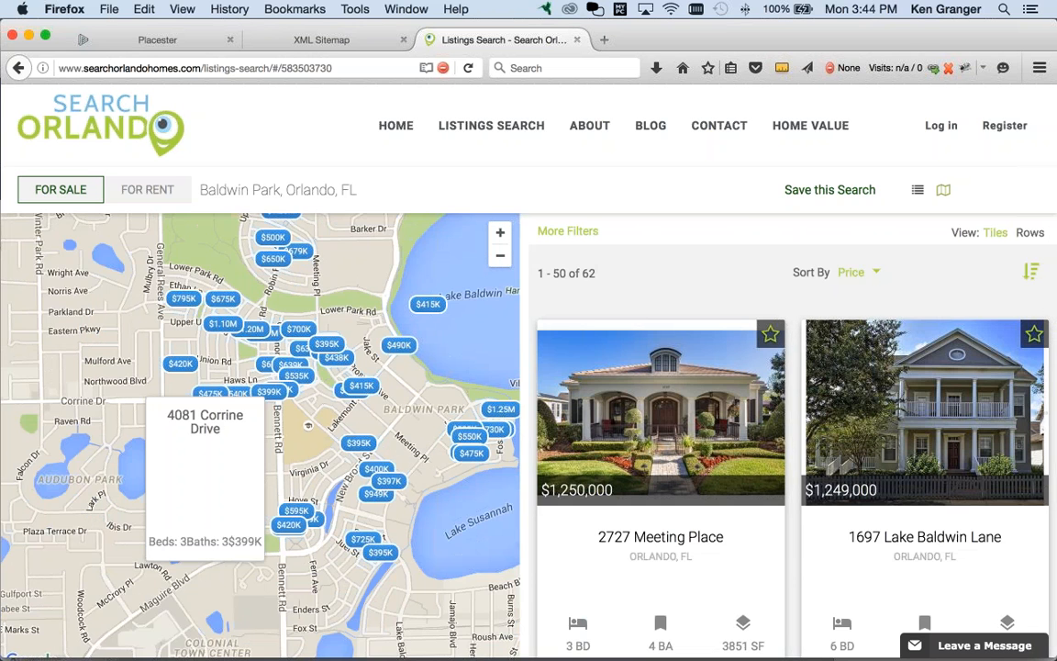
pyautogui.moveTo(471, 600); pyautogui.dragTo(270, 521)
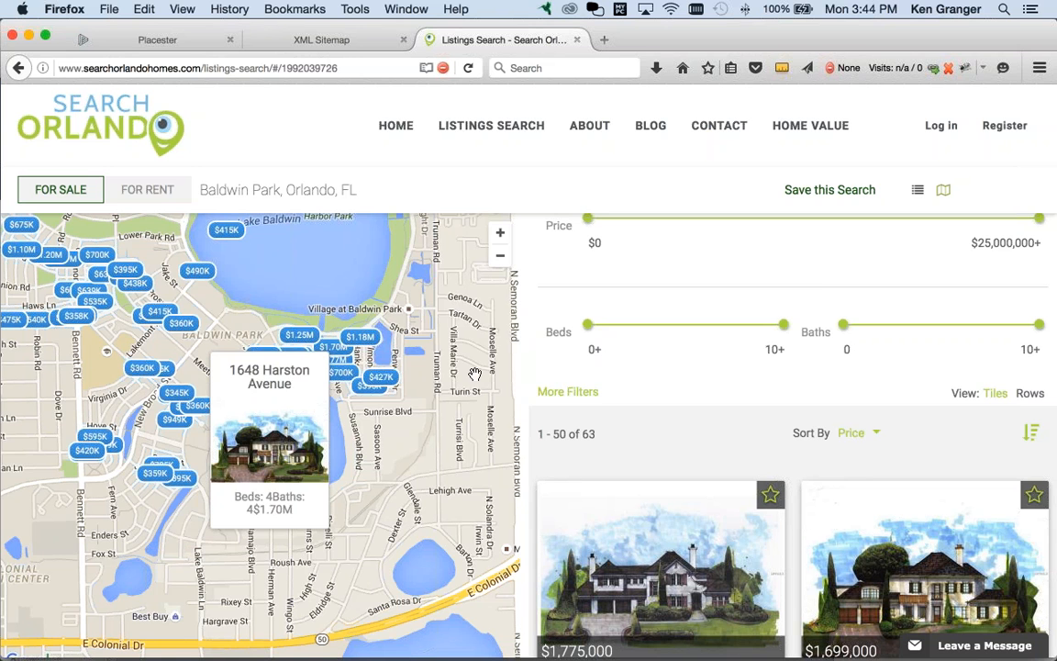
pyautogui.press('super+Tab')
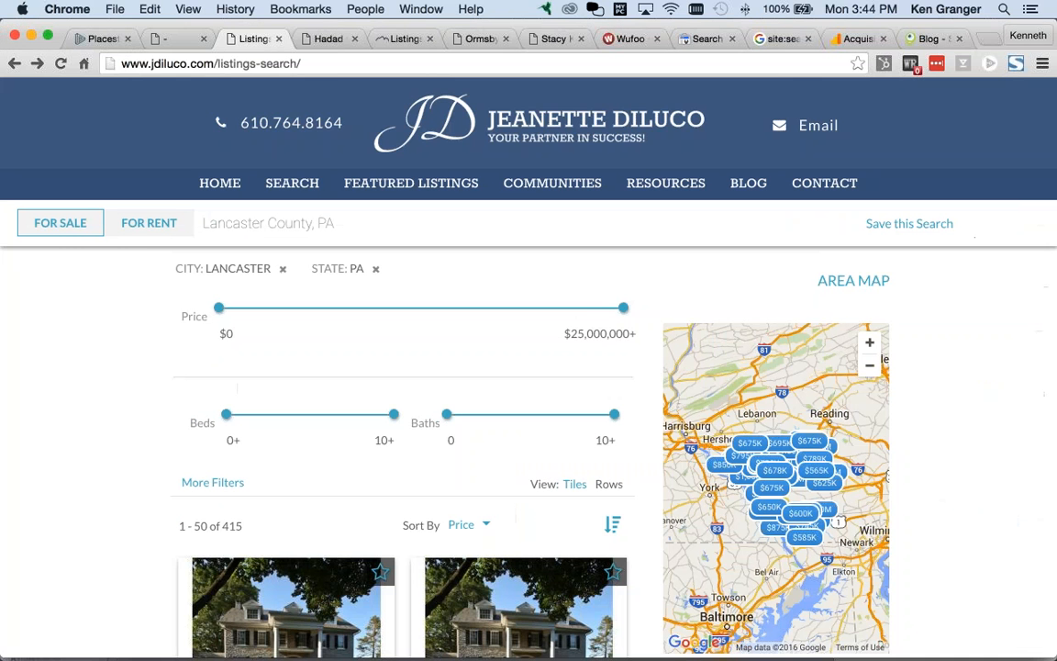
pyautogui.scroll(-1, 525, 422)
pyautogui.scroll(-1, 525, 423)
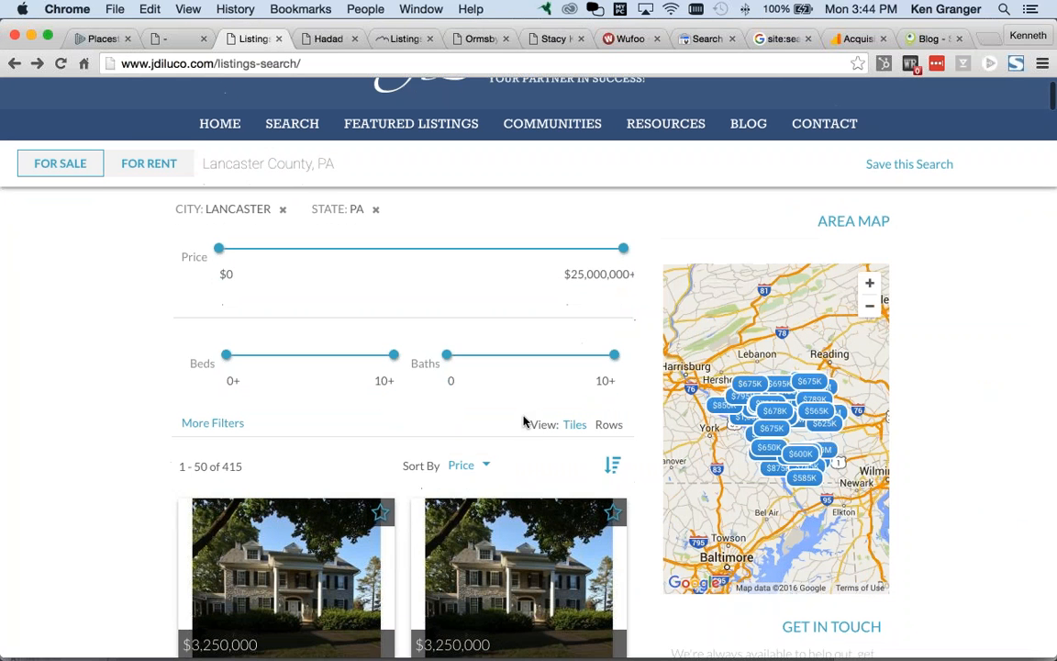
pyautogui.scroll(-1, 525, 425)
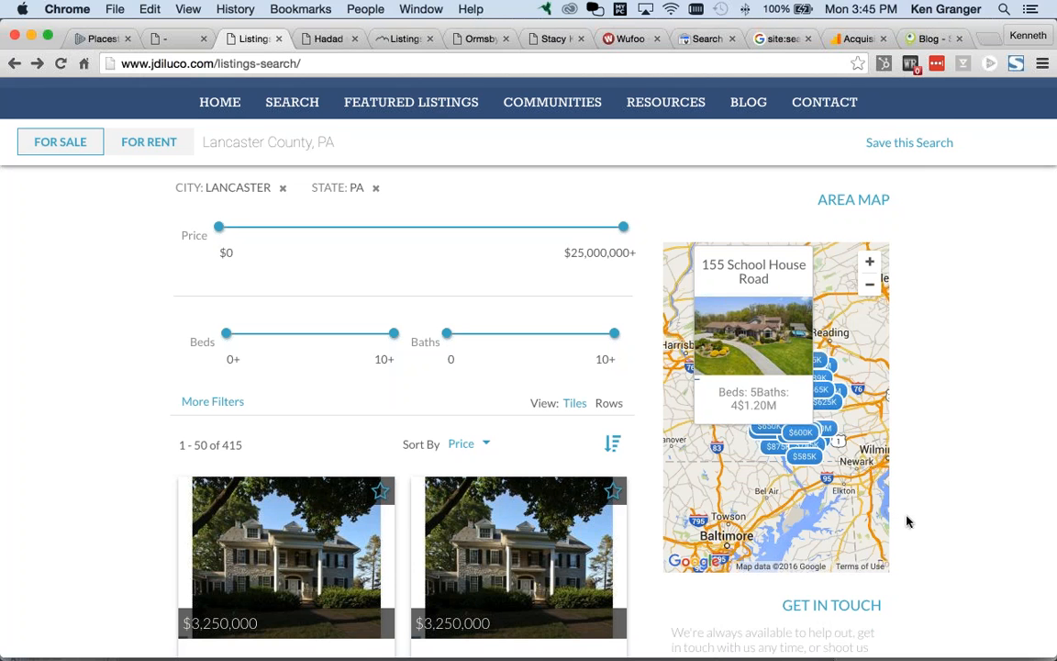
pyautogui.scroll(-1, 907, 522)
pyautogui.scroll(-4, 904, 528)
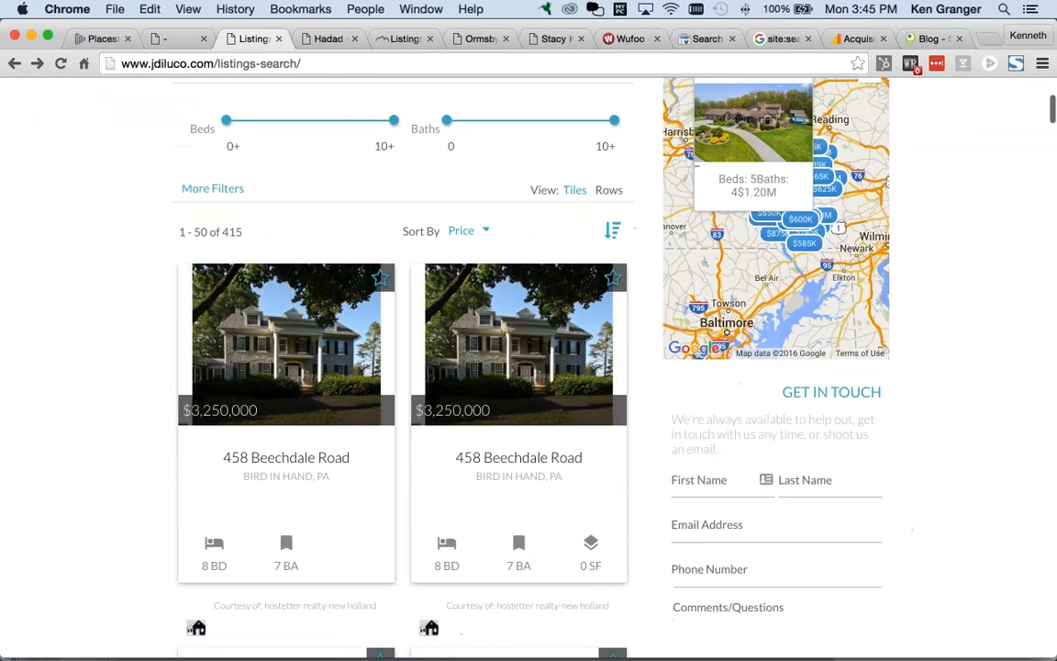
pyautogui.scroll(-1, 316, 459)
pyautogui.scroll(-5, 468, 399)
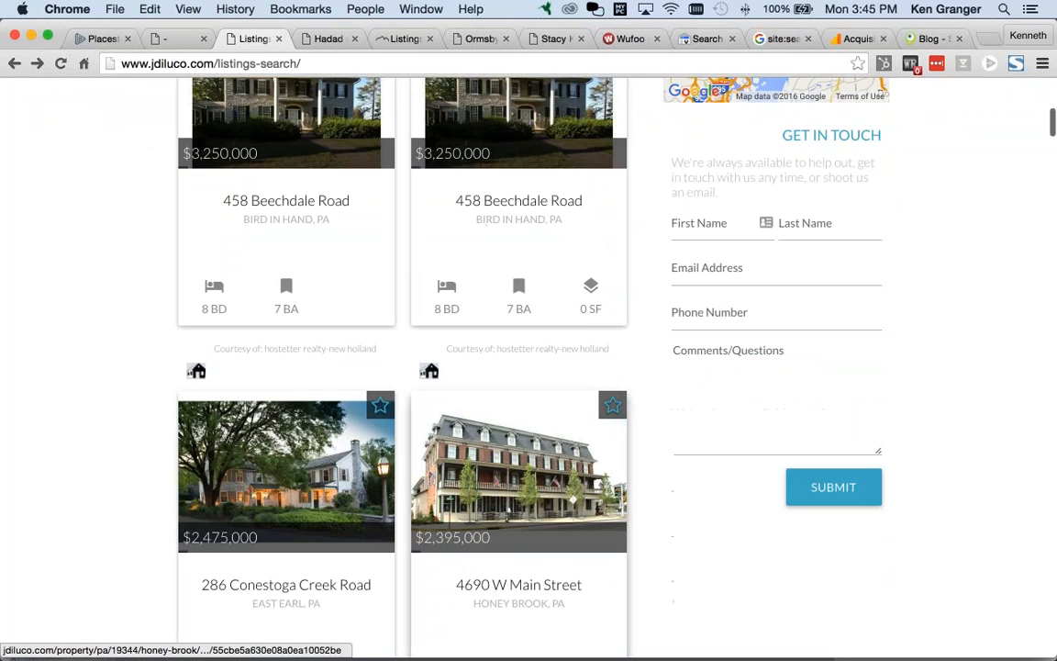
pyautogui.scroll(12, 468, 399)
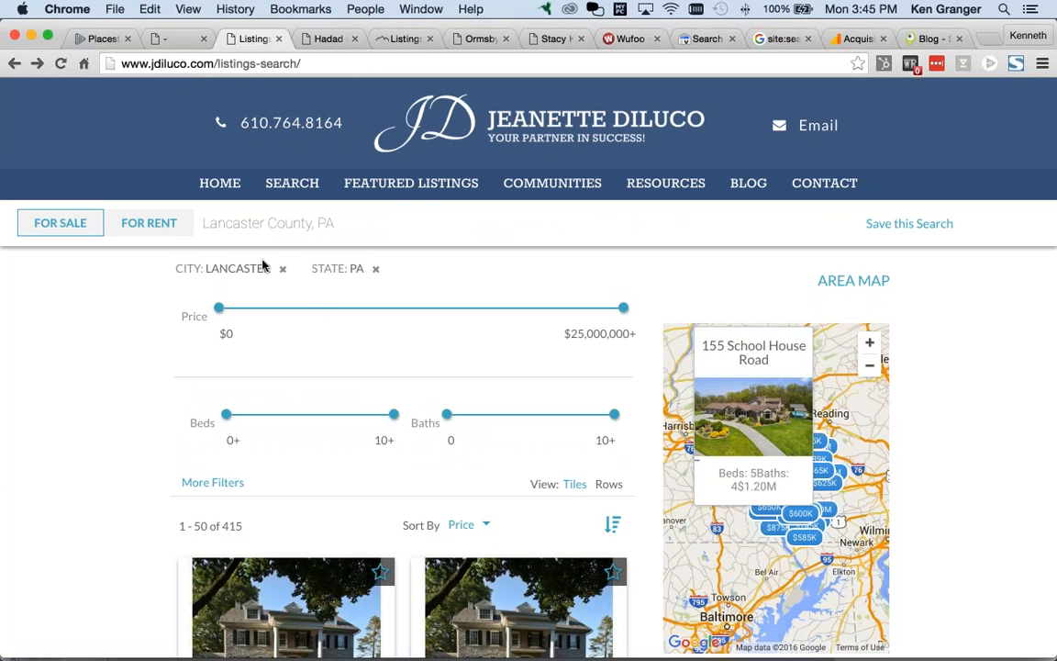
pyautogui.scroll(-3, 348, 393)
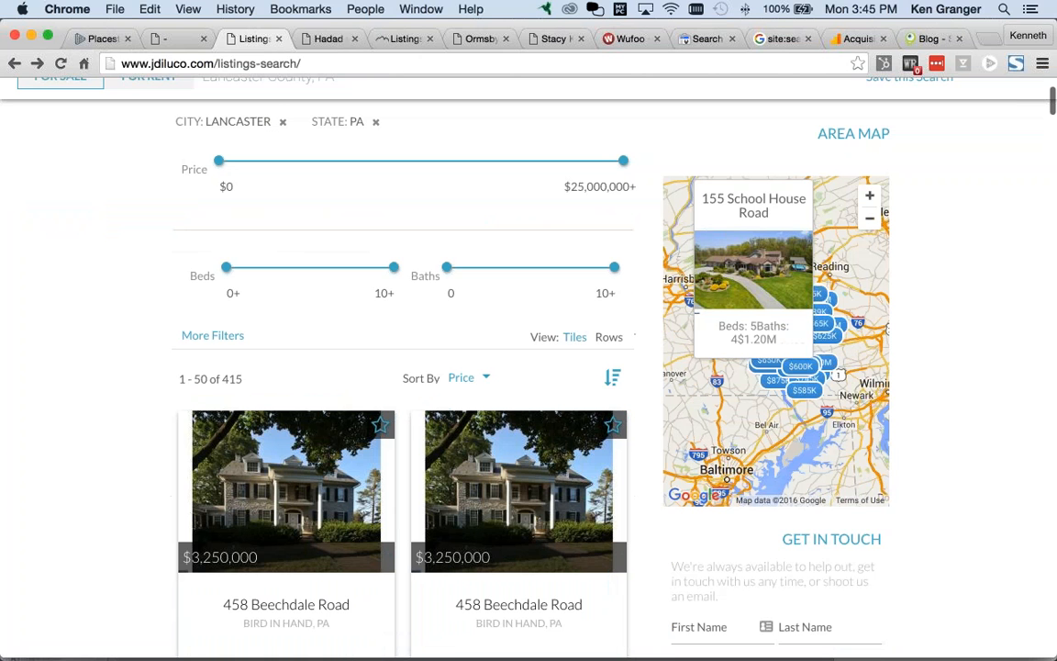
pyautogui.scroll(-1, 319, 456)
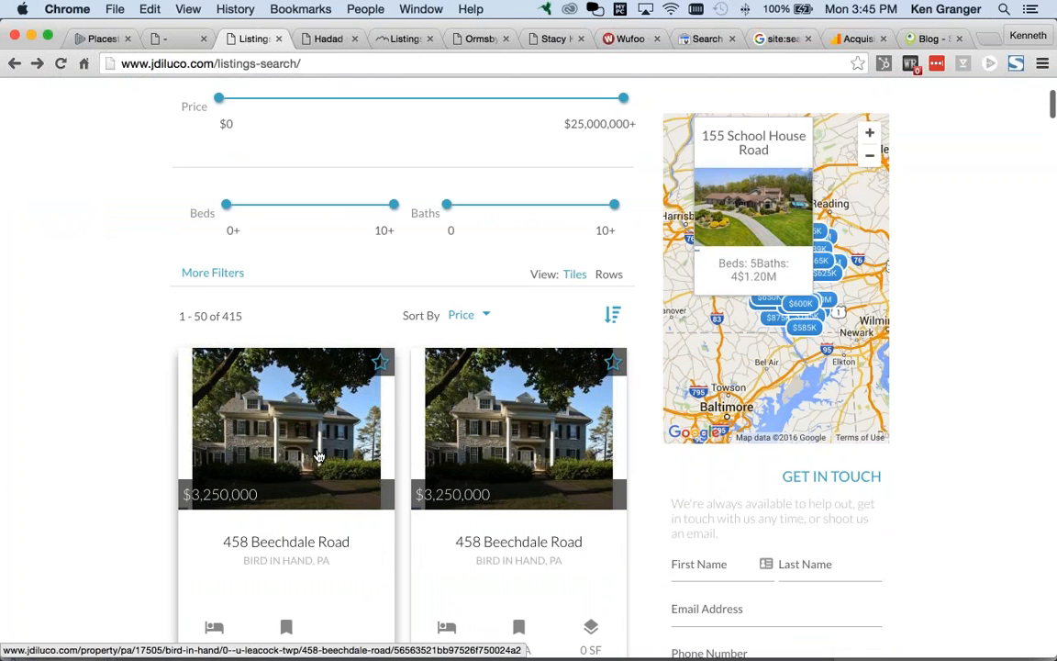
pyautogui.scroll(-3, 319, 456)
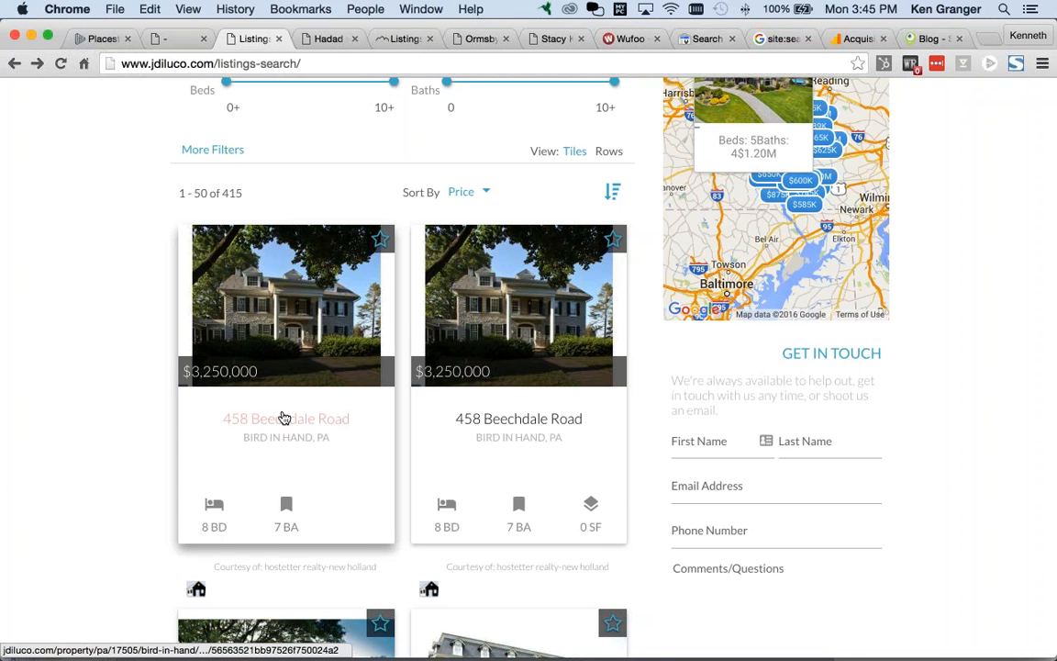
pyautogui.scroll(-3, 284, 417)
# Step: Zoom the Search Orlando map near Lake Susannah and pan toward Upper and Lower Park Rd
pyautogui.press('super+Tab')
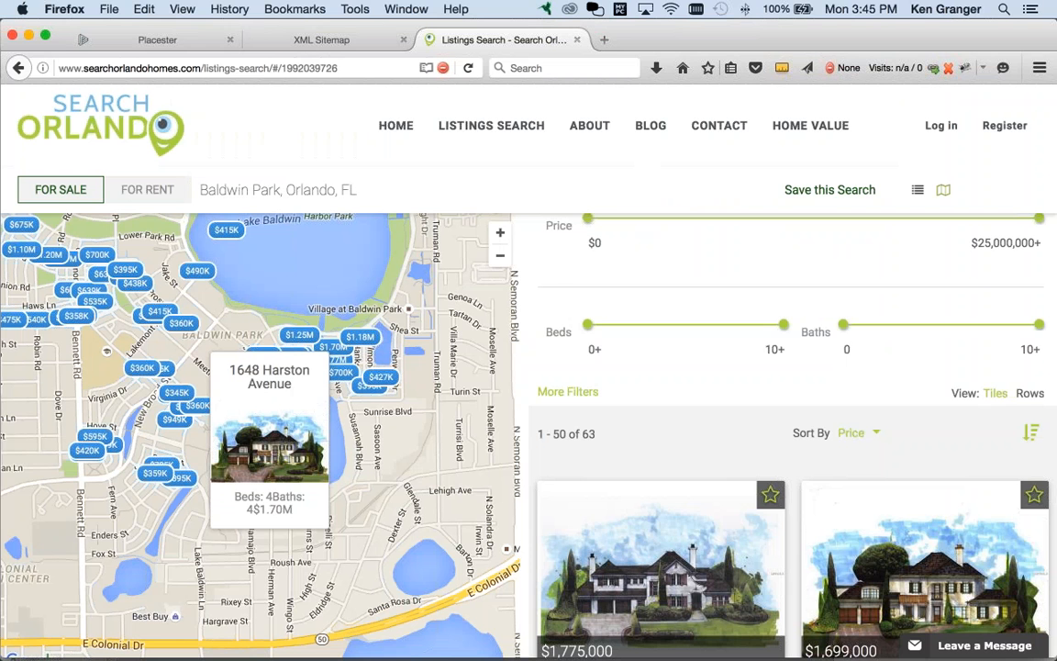
pyautogui.moveTo(359, 337)
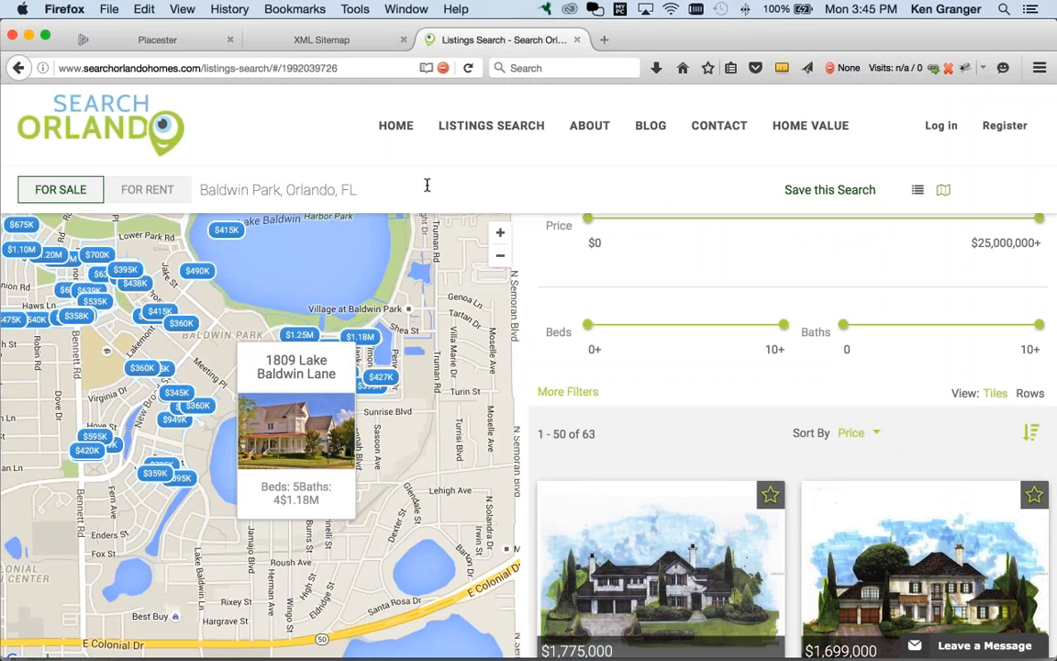
pyautogui.click(499, 235)
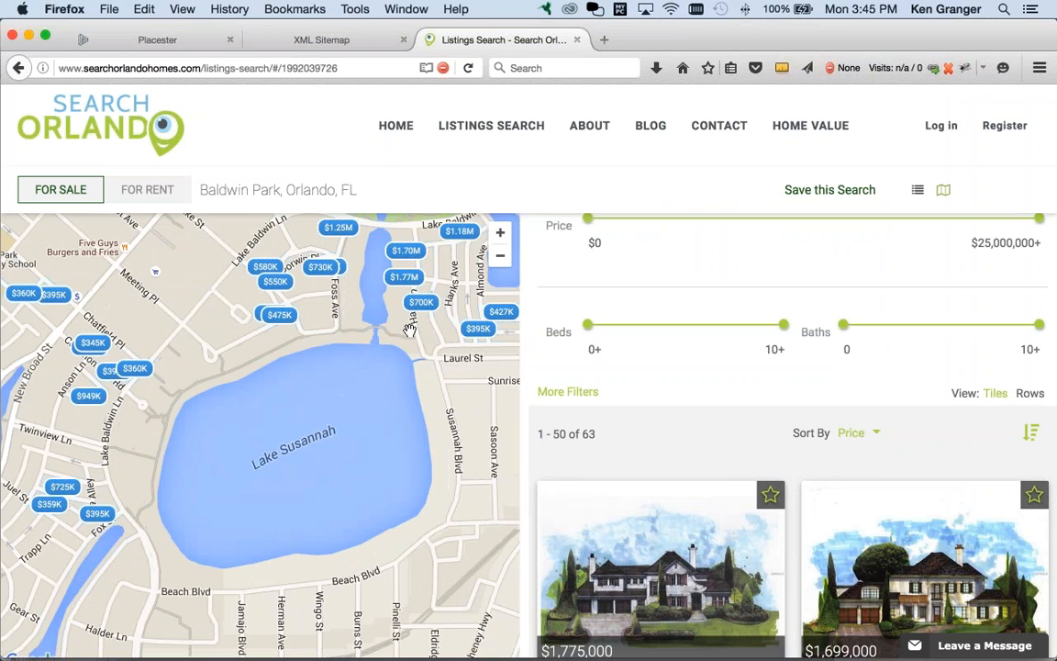
pyautogui.moveTo(510, 412); pyautogui.dragTo(454, 521)
pyautogui.moveTo(389, 386); pyautogui.dragTo(503, 469)
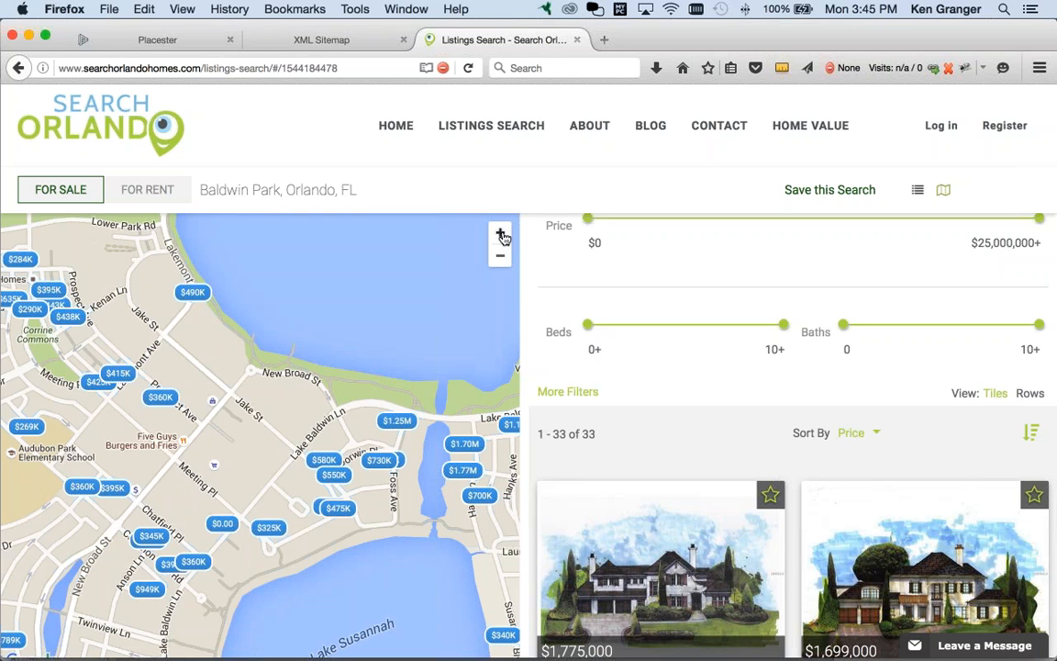
pyautogui.moveTo(150, 255); pyautogui.dragTo(271, 412)
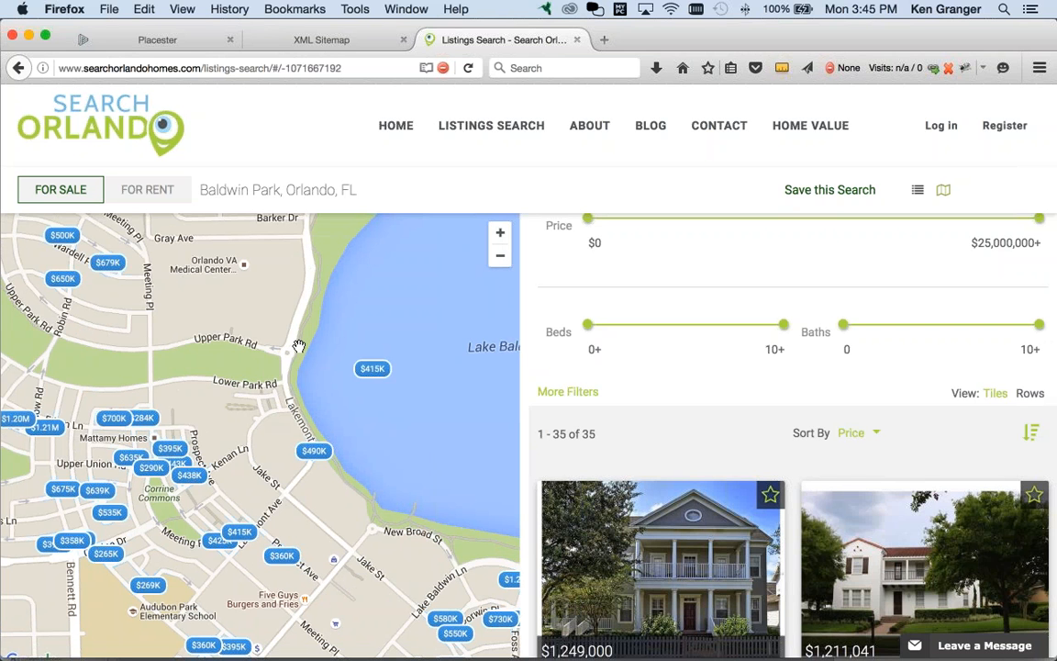
# Step: Bring up the example agent's Placester home page in Chrome
pyautogui.press('super+Tab')
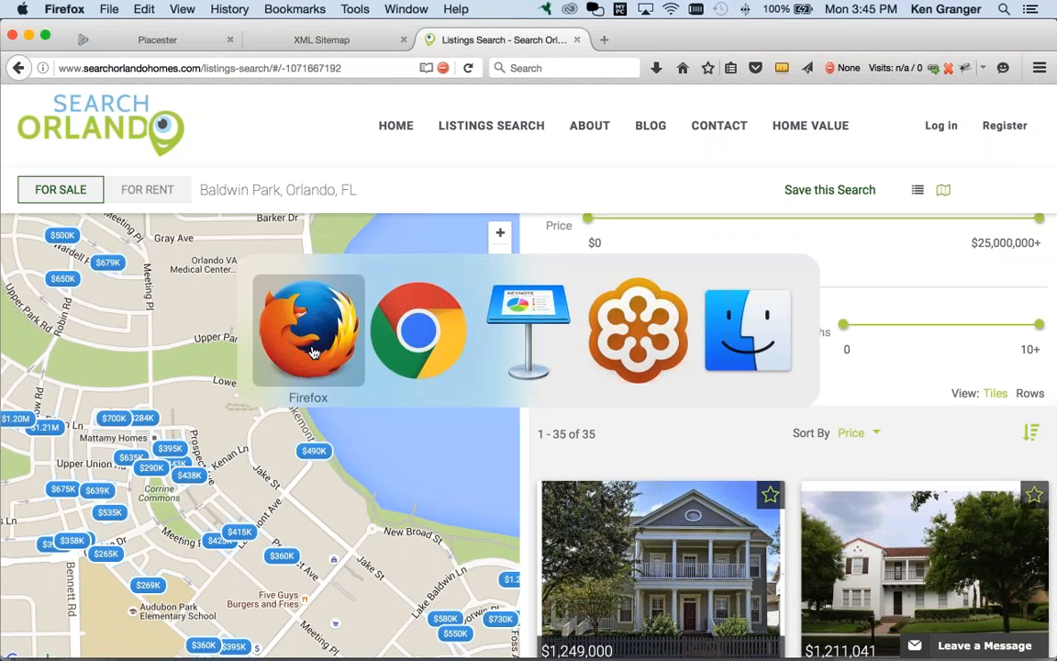
pyautogui.press('super+Tab')
pyautogui.click(286, 293)
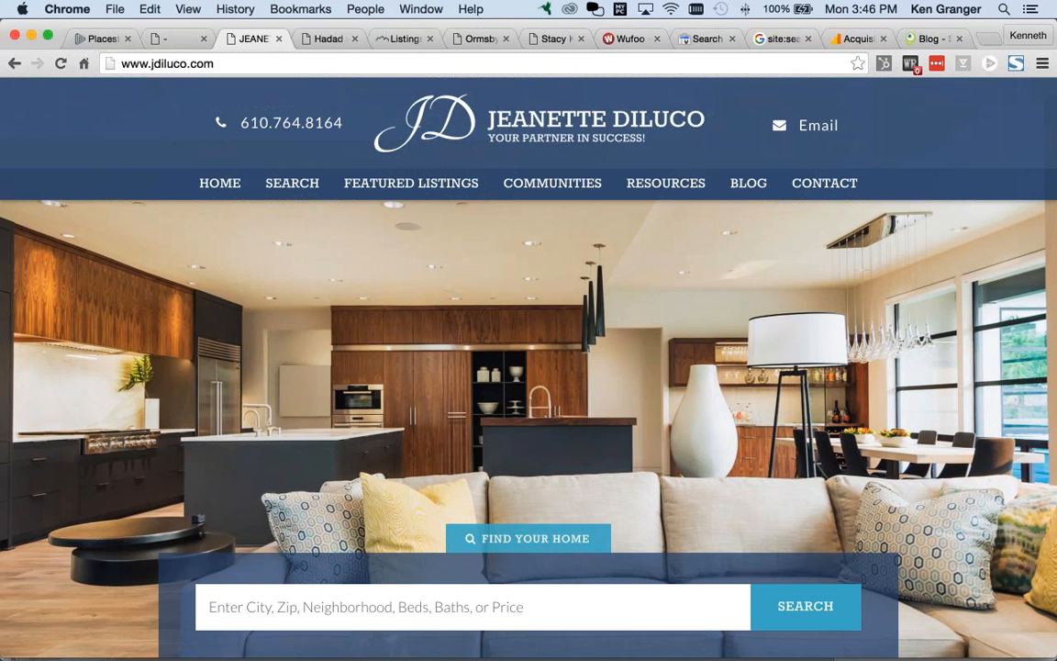
pyautogui.press('super+Tab')
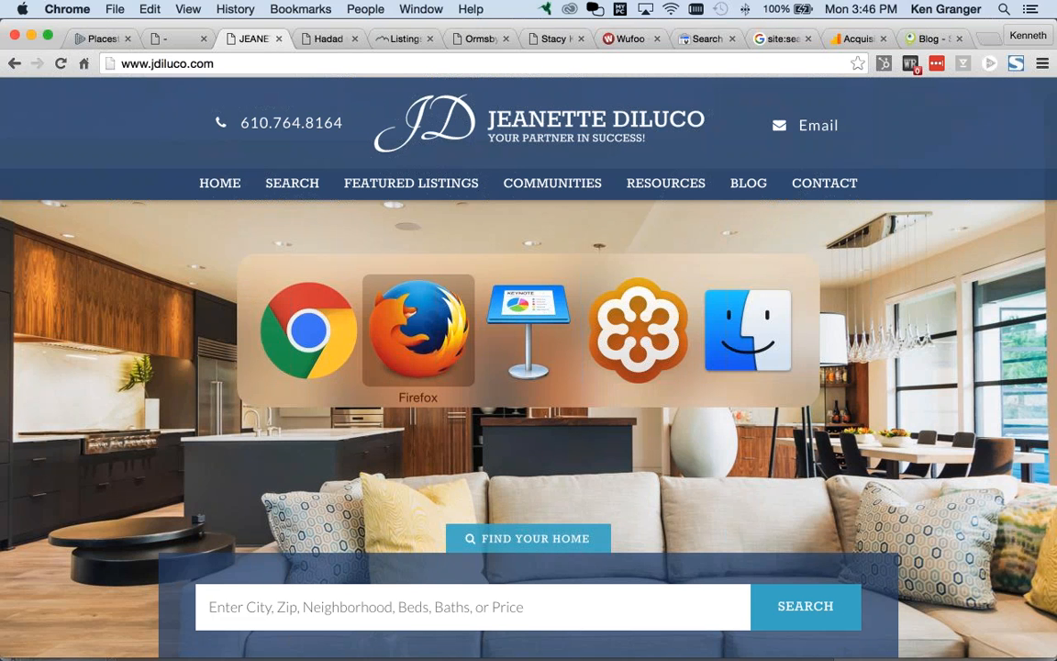
pyautogui.press('shift+super+Tab')
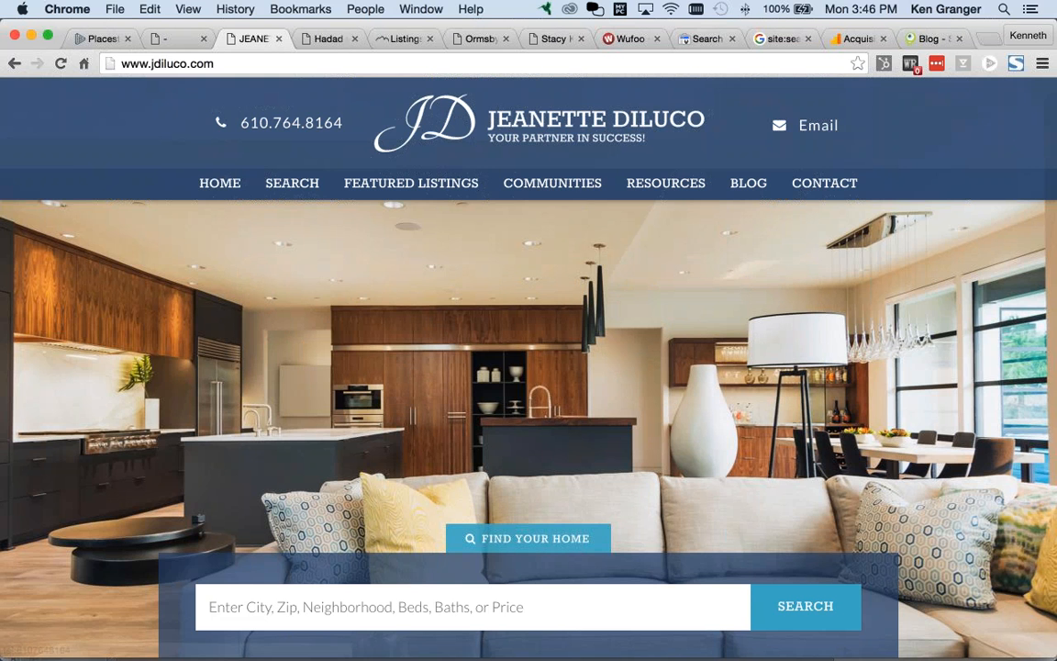
pyautogui.click(174, 40)
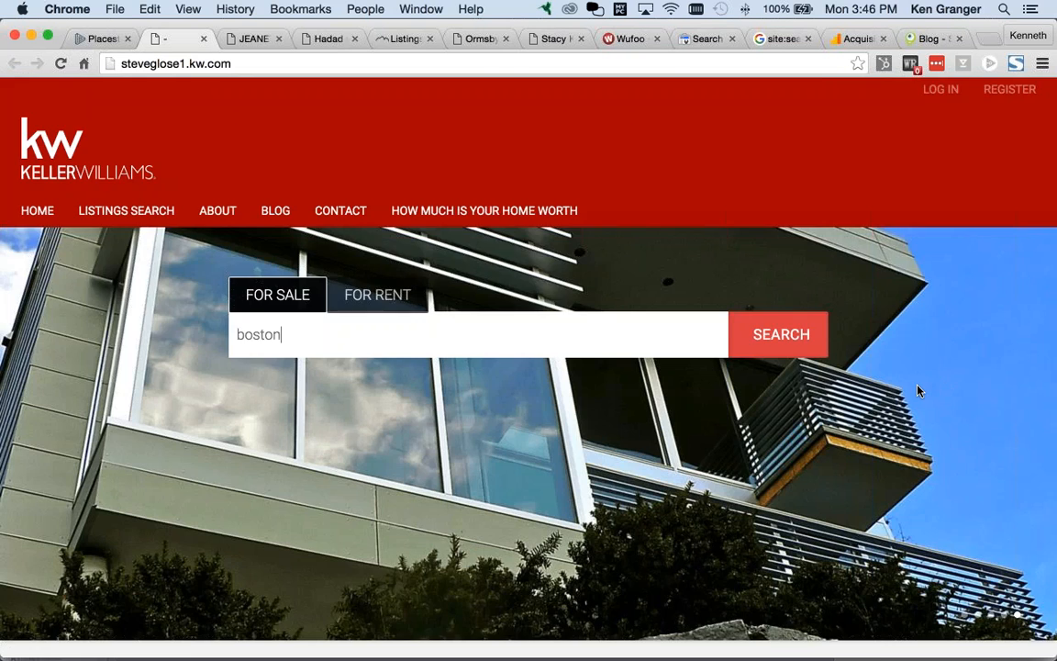
pyautogui.scroll(-10, 917, 391)
pyautogui.scroll(10, 948, 394)
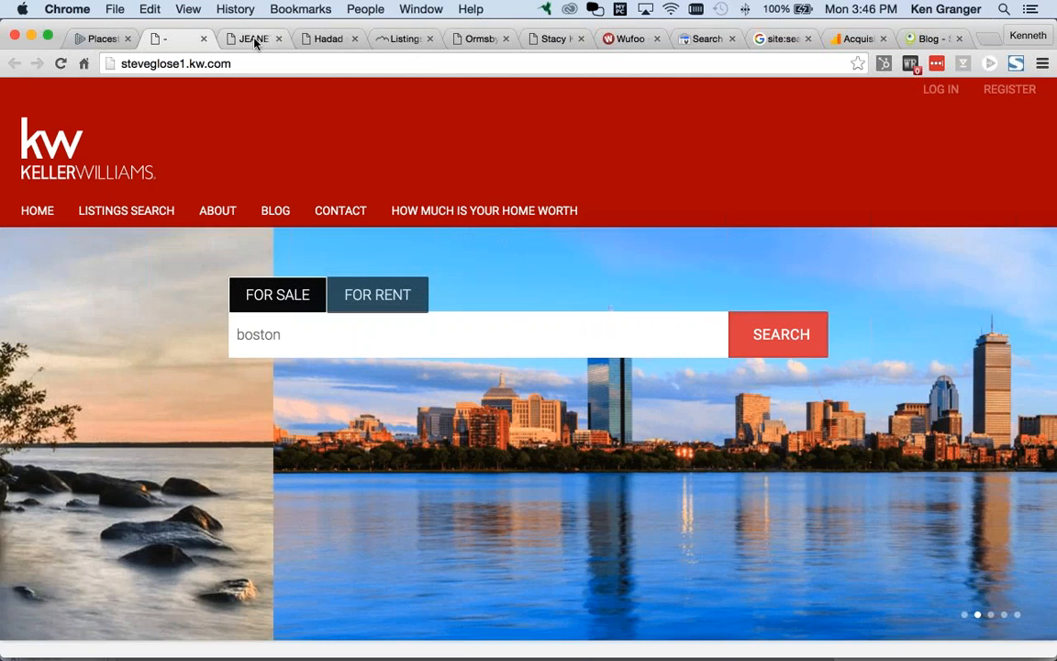
pyautogui.click(254, 41)
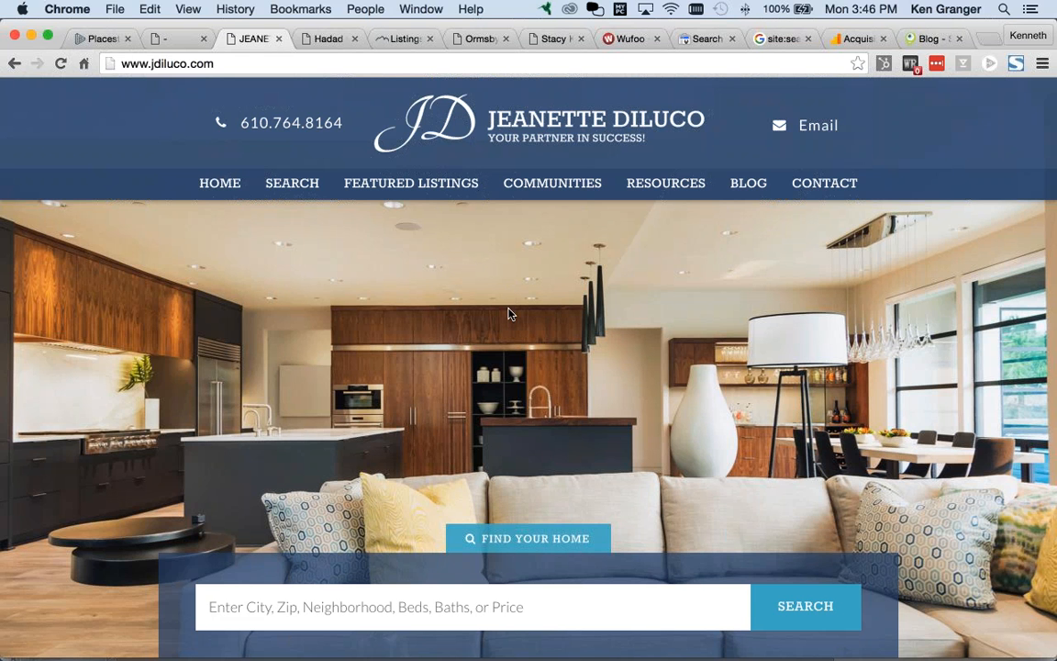
pyautogui.scroll(-1, 510, 314)
pyautogui.scroll(-5, 538, 306)
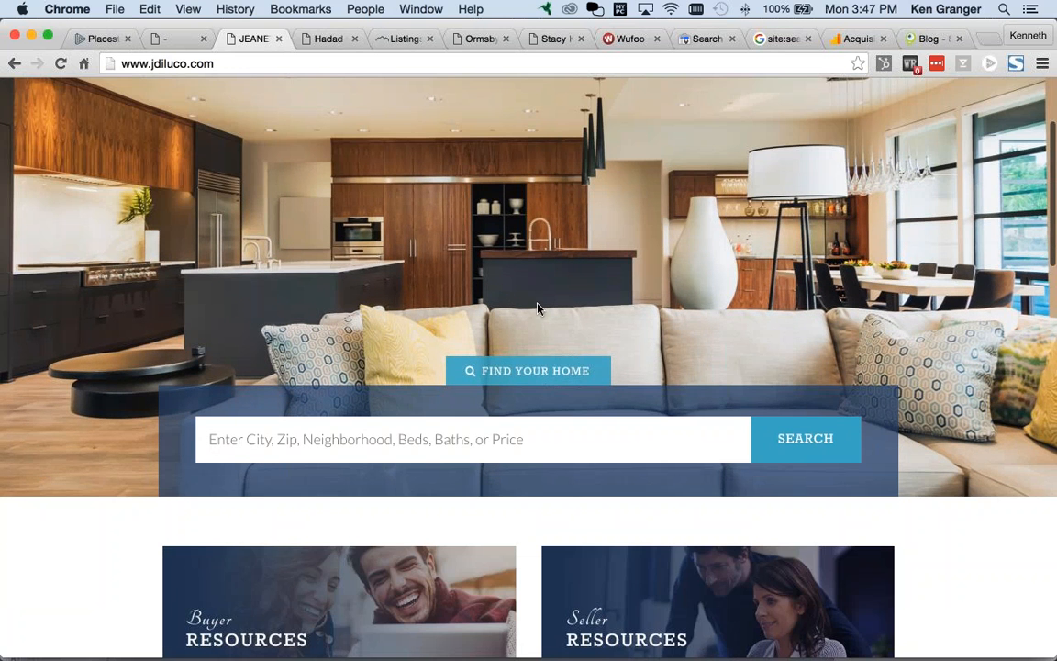
pyautogui.scroll(-1, 539, 308)
pyautogui.scroll(5, 539, 309)
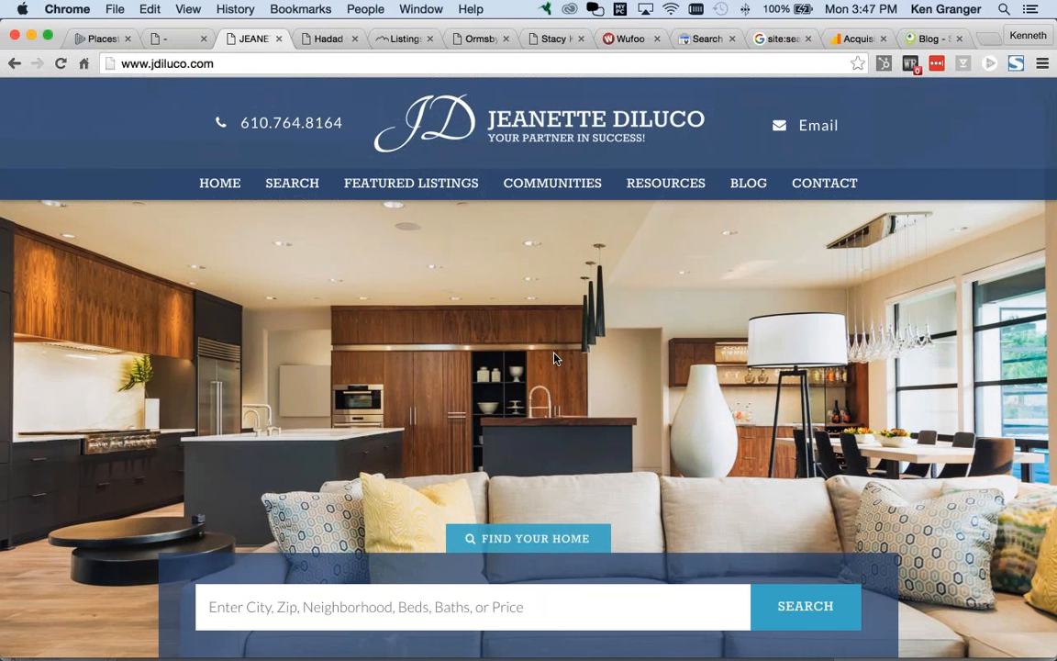
pyautogui.scroll(-3, 568, 357)
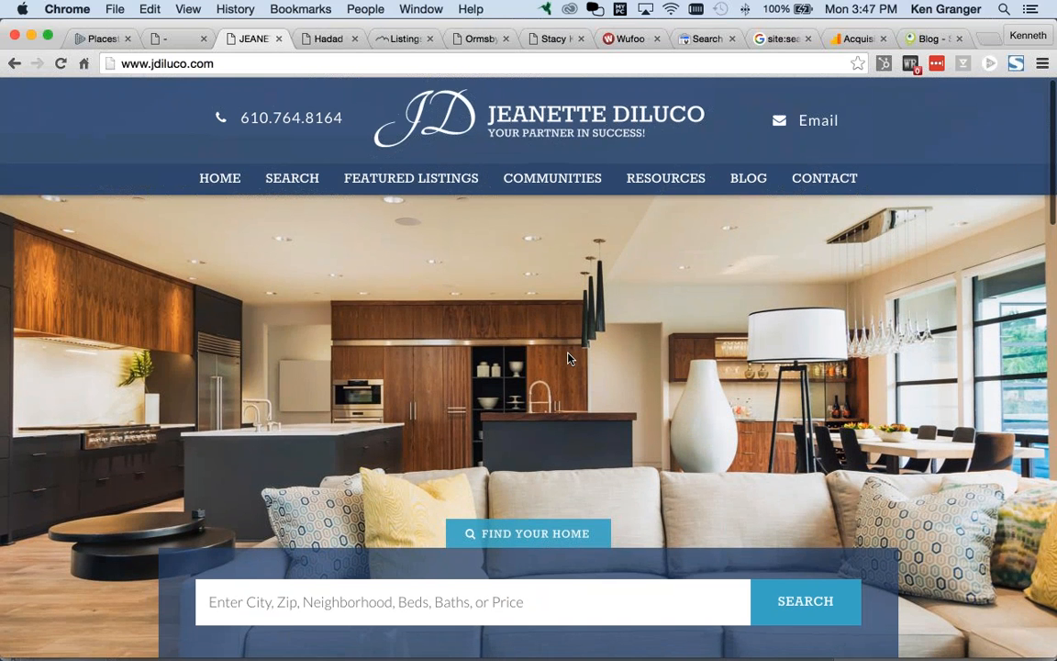
pyautogui.scroll(-2, 568, 358)
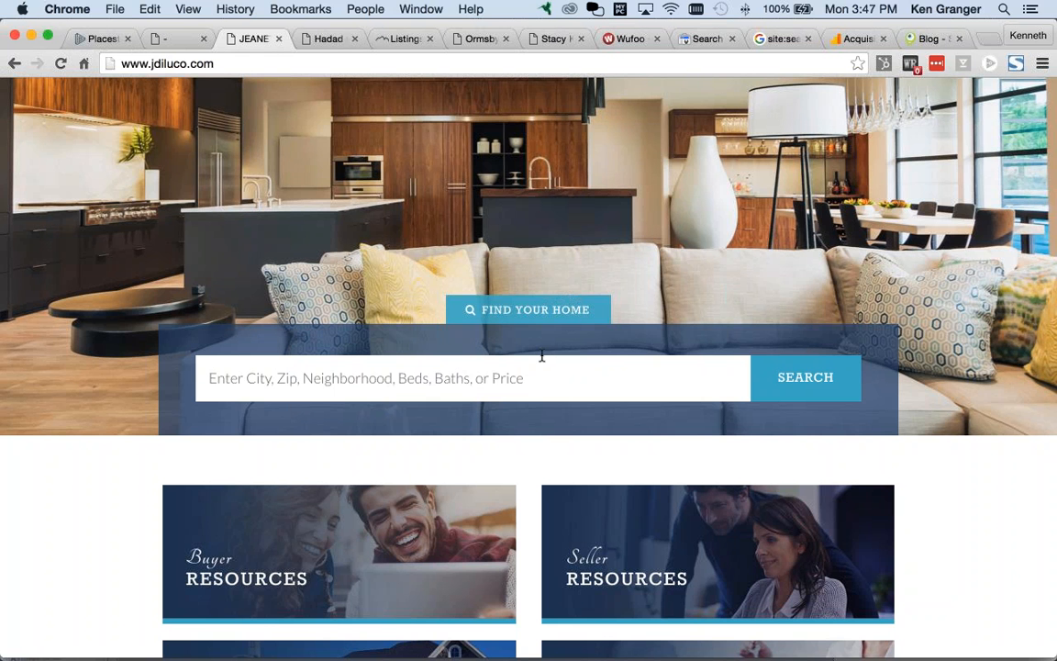
pyautogui.scroll(-3, 542, 357)
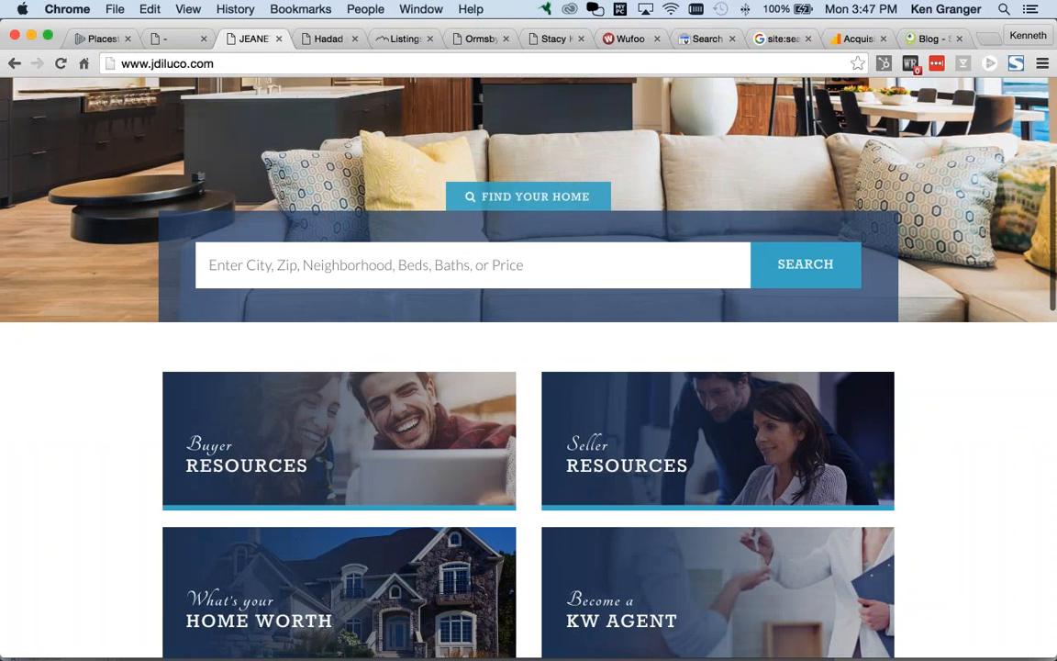
pyautogui.scroll(-2, 538, 362)
pyautogui.scroll(-5, 535, 361)
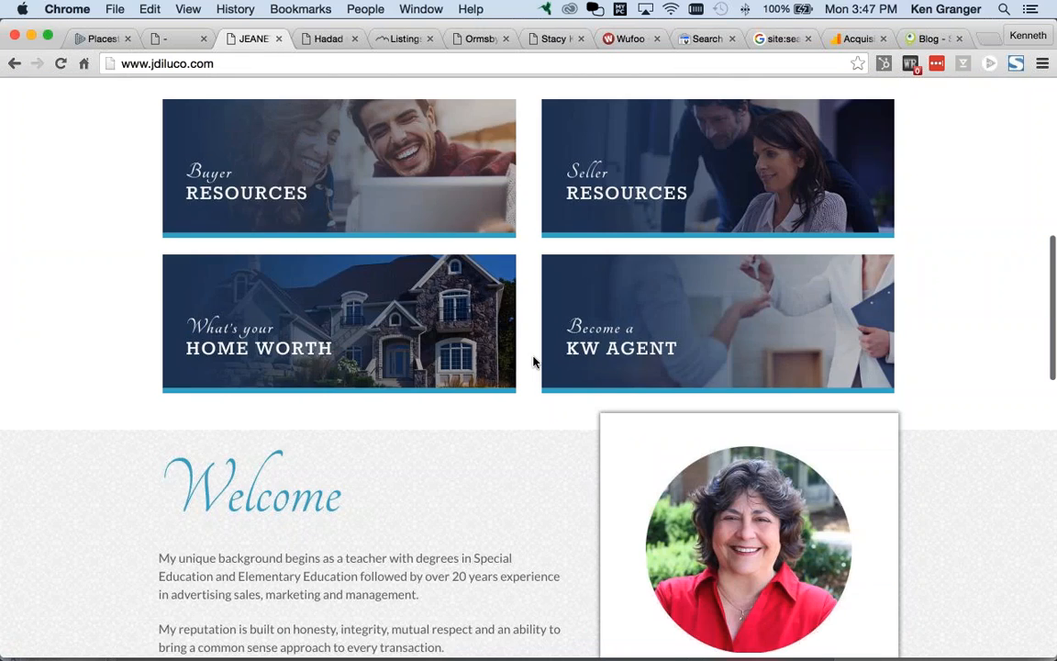
pyautogui.scroll(-13, 535, 361)
pyautogui.scroll(-4, 530, 358)
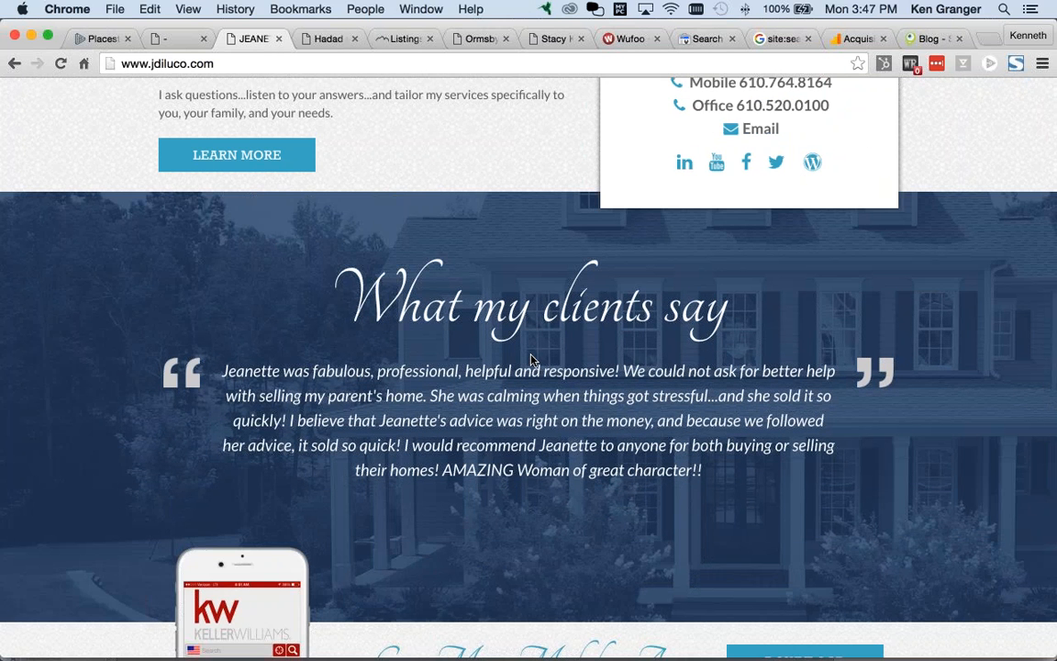
pyautogui.scroll(1, 539, 352)
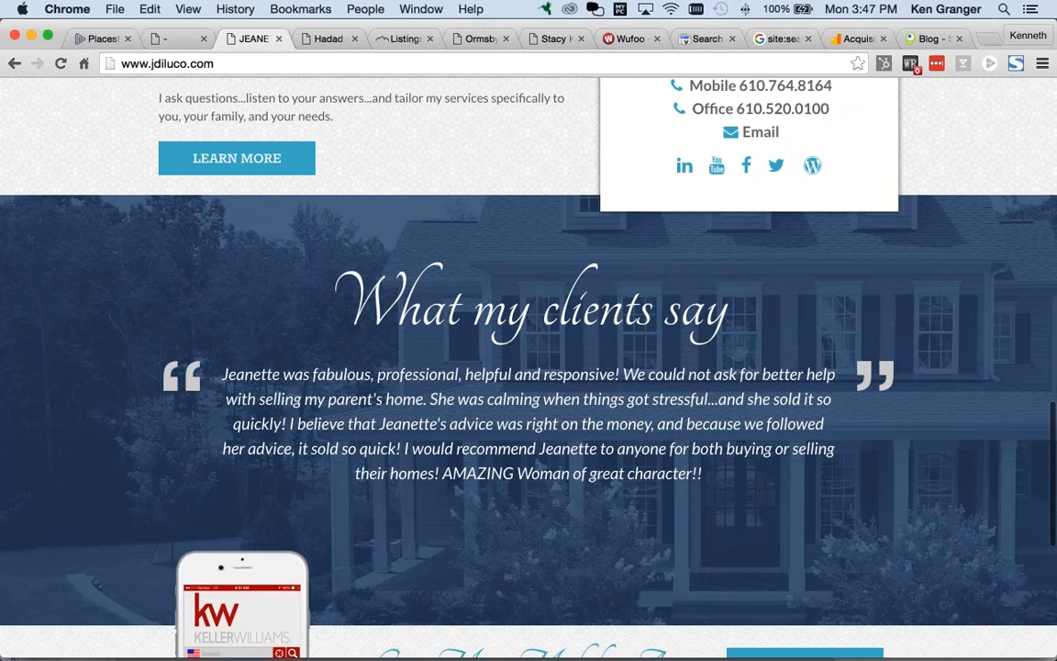
pyautogui.scroll(2, 528, 367)
pyautogui.scroll(6, 529, 351)
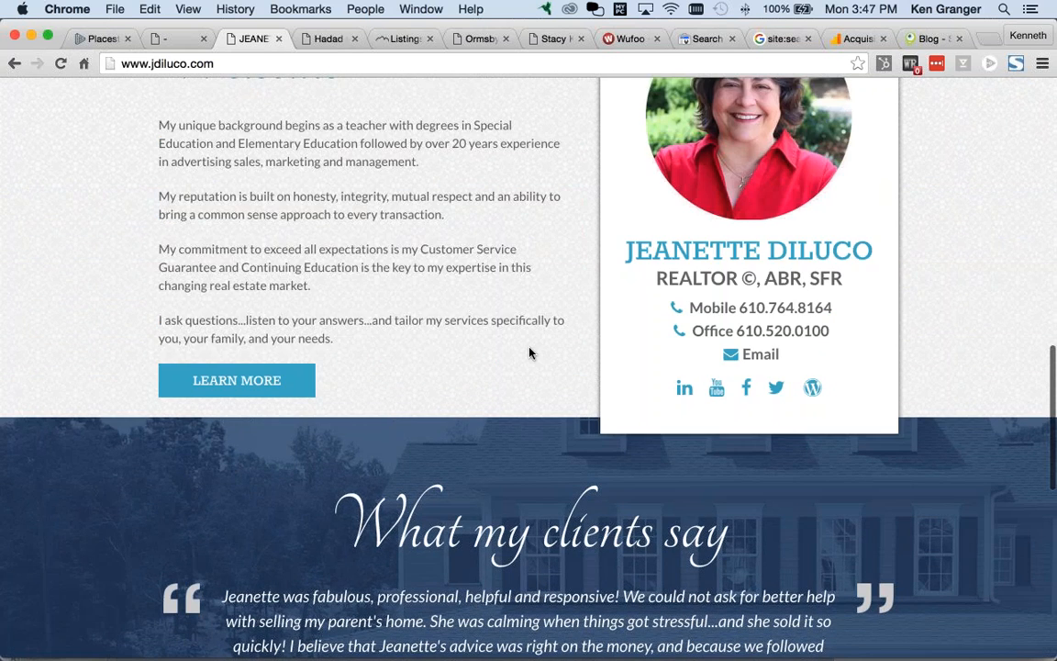
pyautogui.scroll(2, 527, 351)
pyautogui.scroll(2, 528, 351)
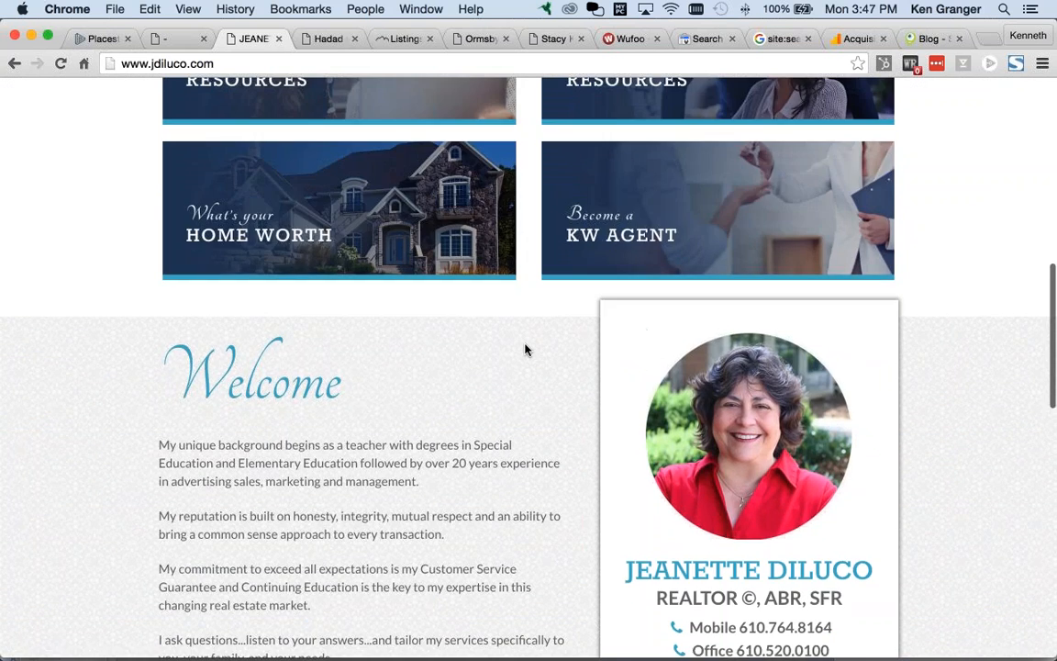
pyautogui.scroll(2, 525, 349)
pyautogui.scroll(3, 524, 351)
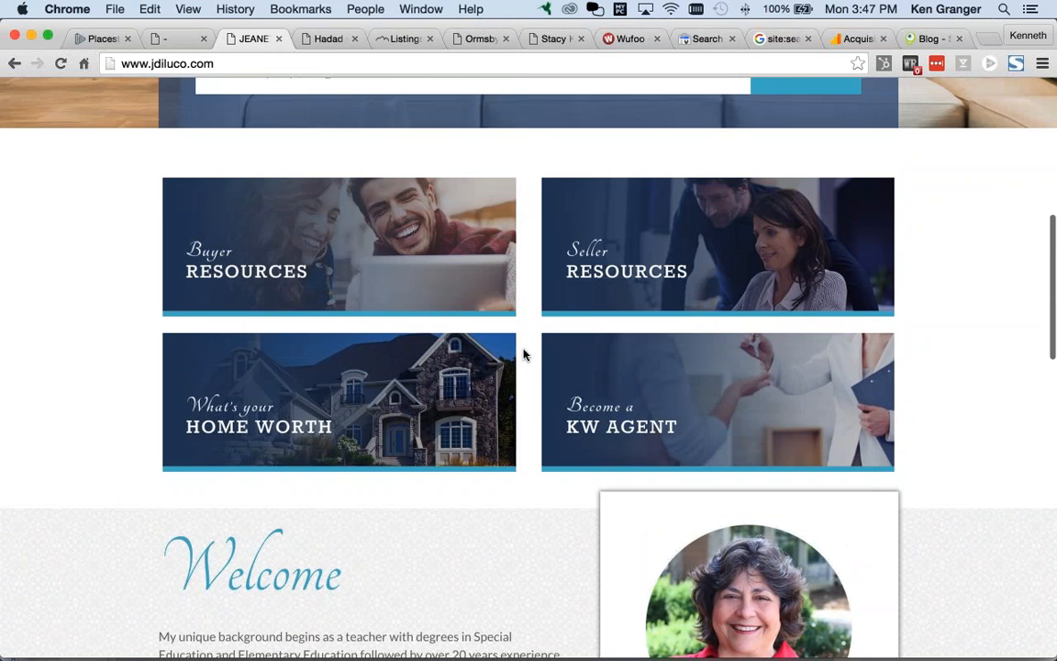
pyautogui.scroll(3, 524, 355)
pyautogui.scroll(6, 524, 355)
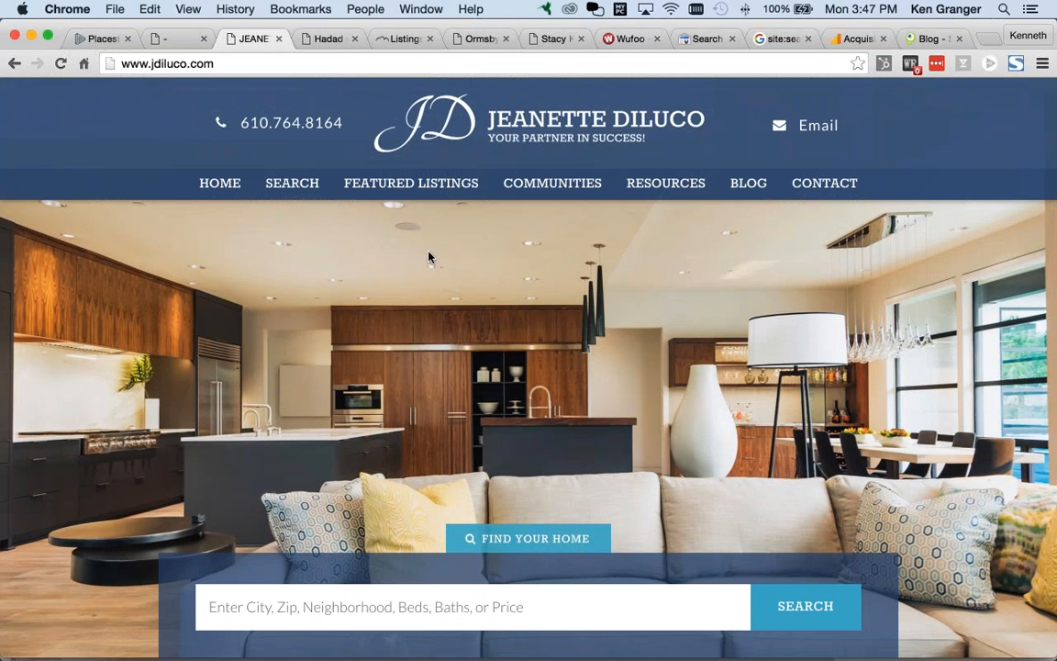
# Step: Review thehadadgroup.com from Welcome and city links through Featured Listings to Testimonials
pyautogui.click(328, 39)
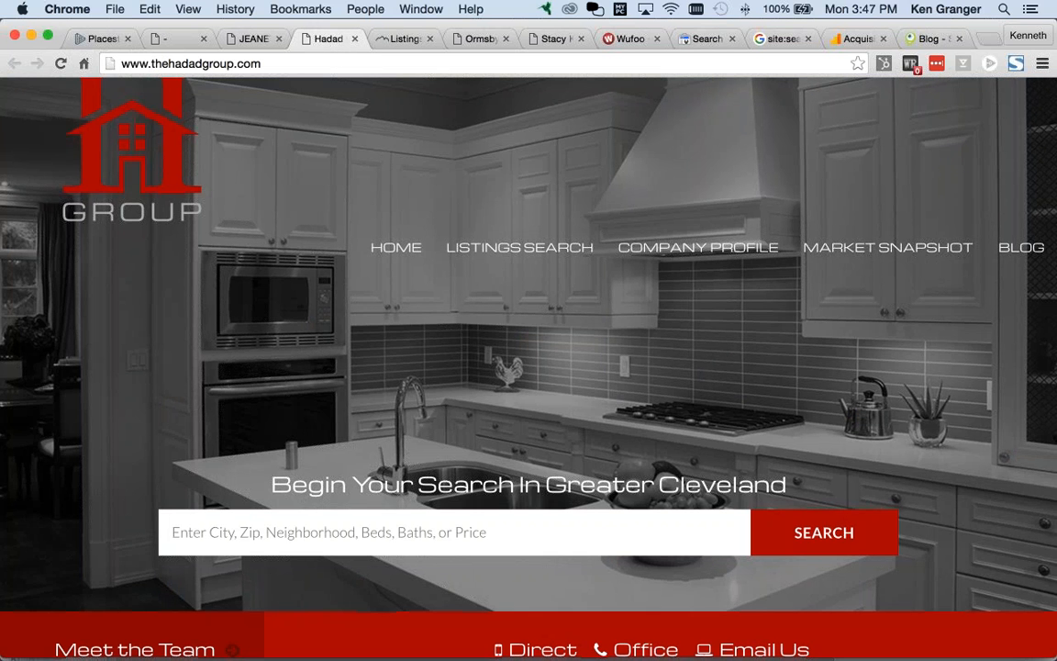
pyautogui.scroll(-5, 529, 367)
pyautogui.scroll(-5, 641, 513)
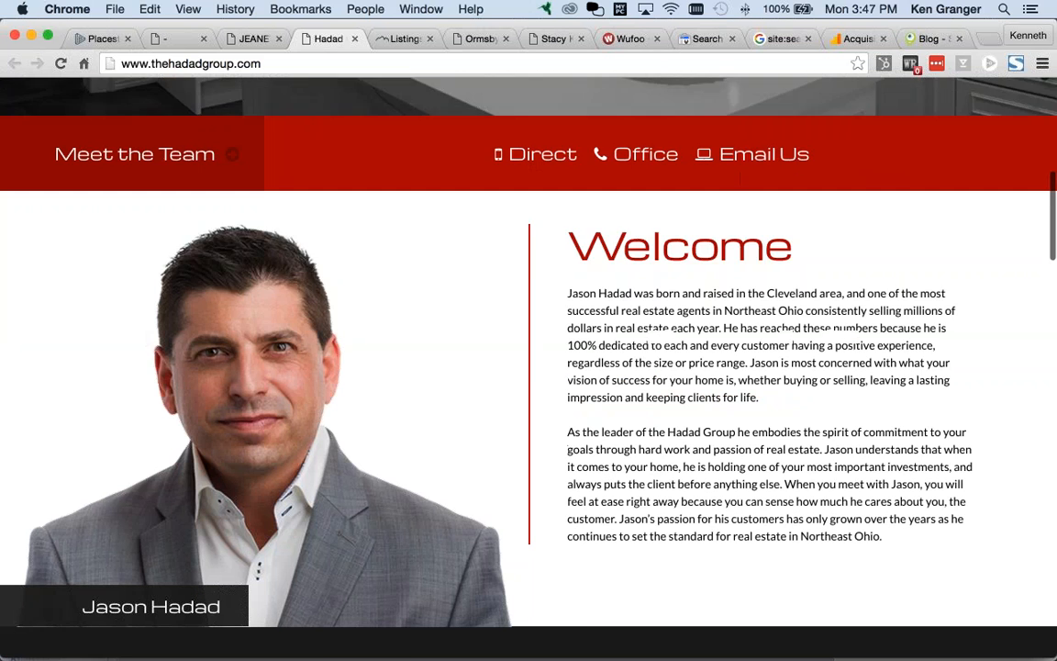
pyautogui.scroll(-3, 640, 513)
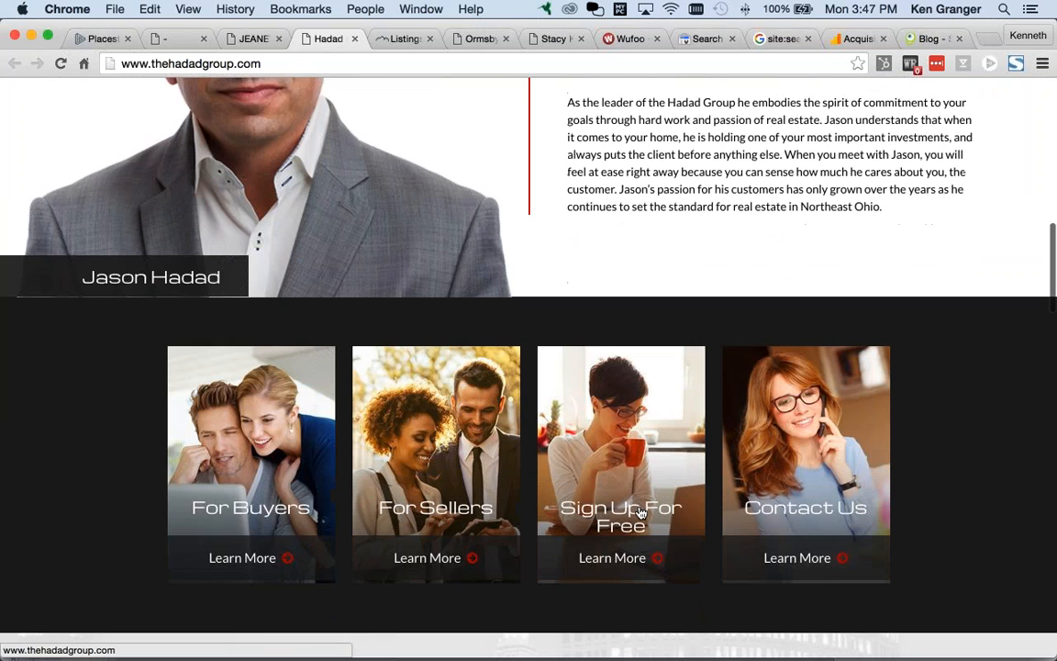
pyautogui.scroll(-3, 640, 513)
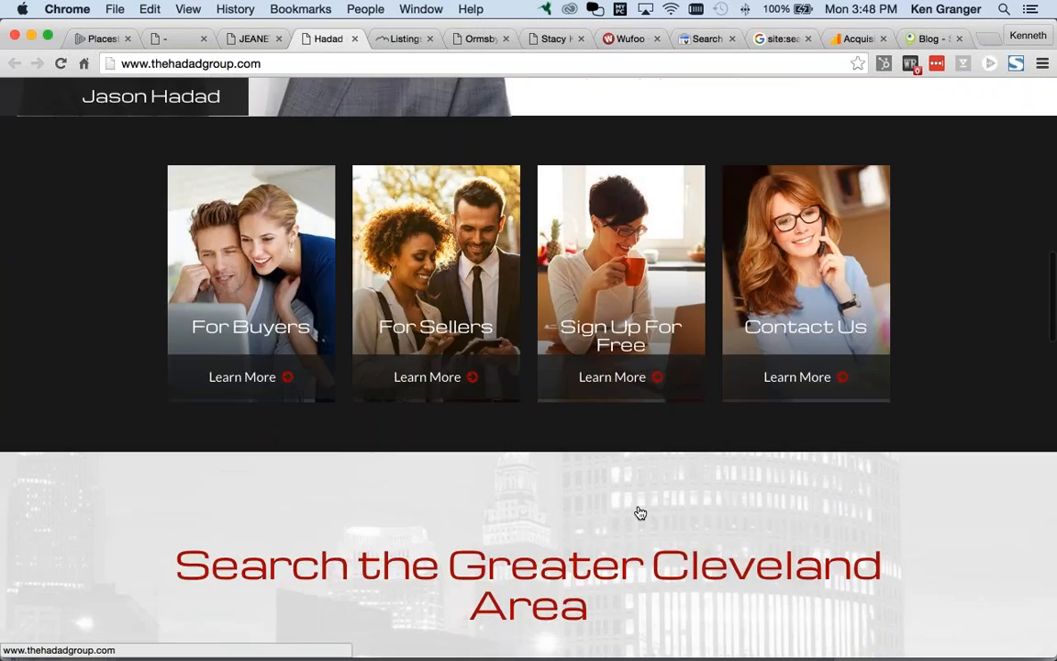
pyautogui.scroll(-6, 640, 513)
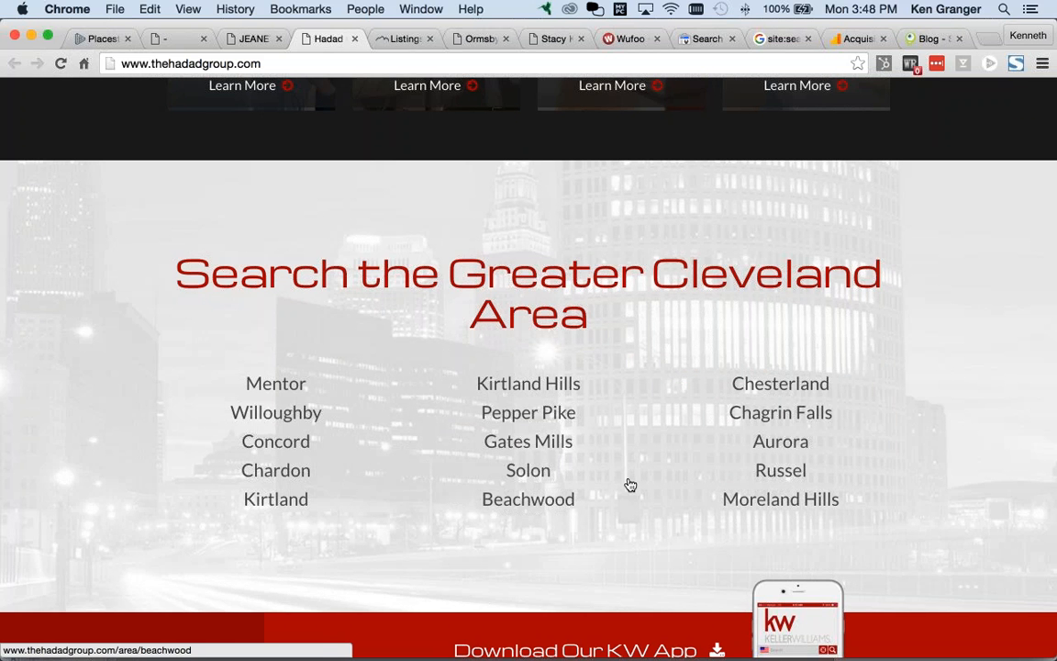
pyautogui.scroll(-4, 639, 473)
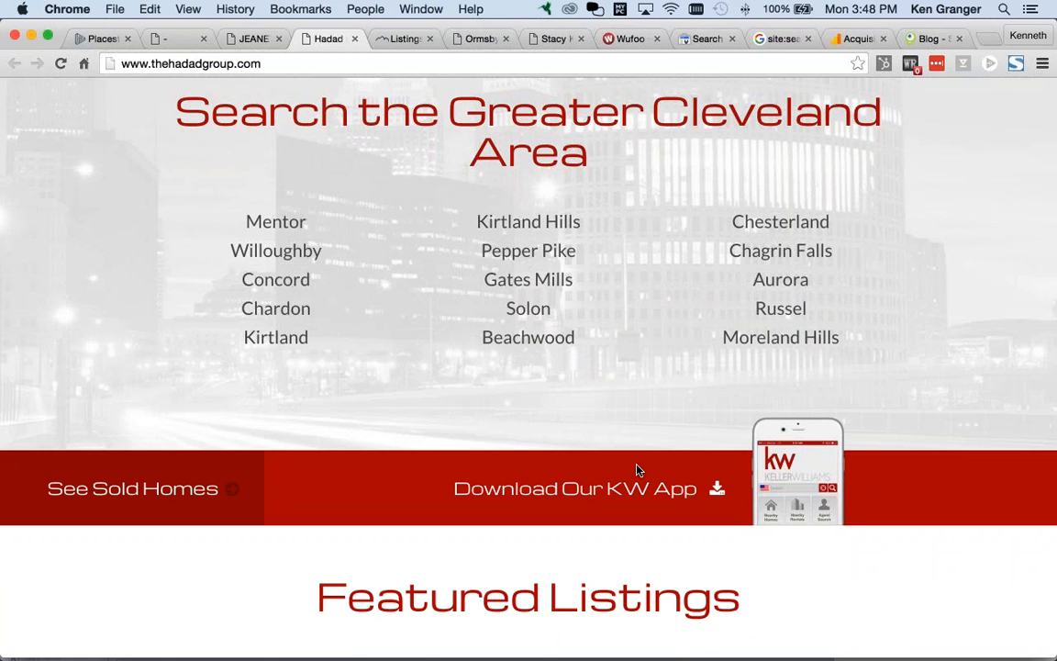
pyautogui.scroll(-5, 639, 471)
pyautogui.scroll(-7, 640, 471)
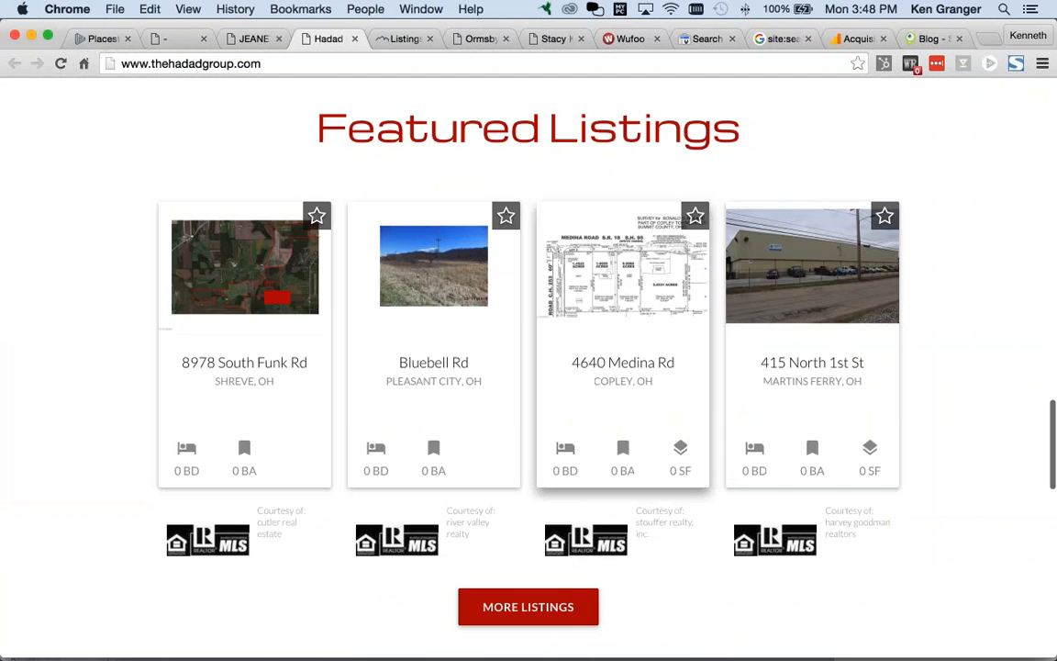
pyautogui.scroll(-12, 632, 486)
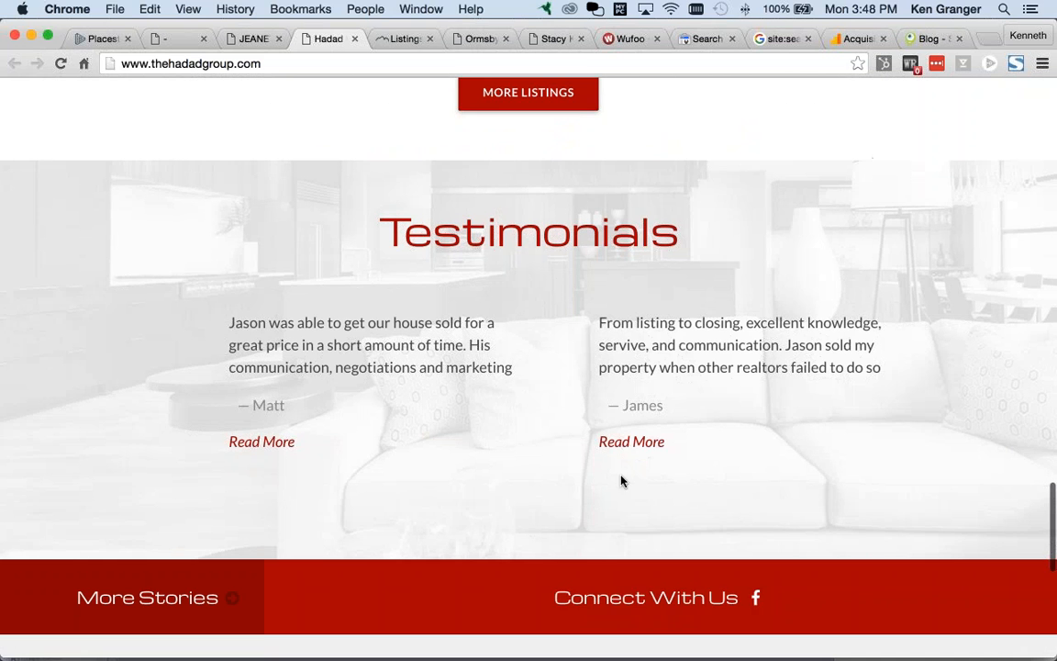
# Step: Go to the loveColoradoLiving home page and scroll to the South Metro city buttons
pyautogui.click(399, 40)
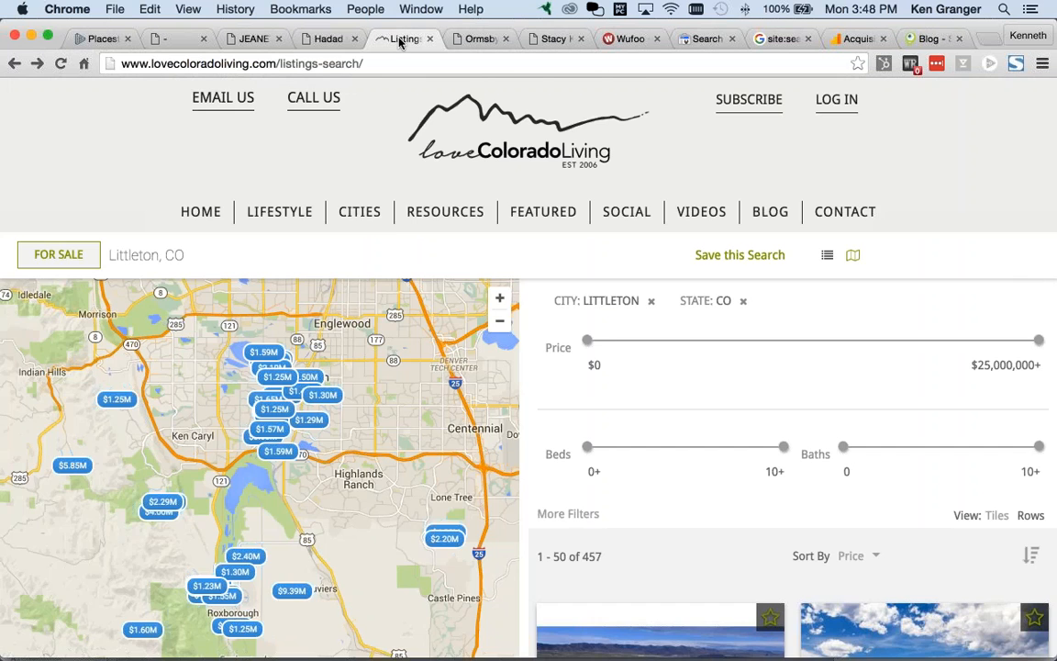
pyautogui.click(202, 215)
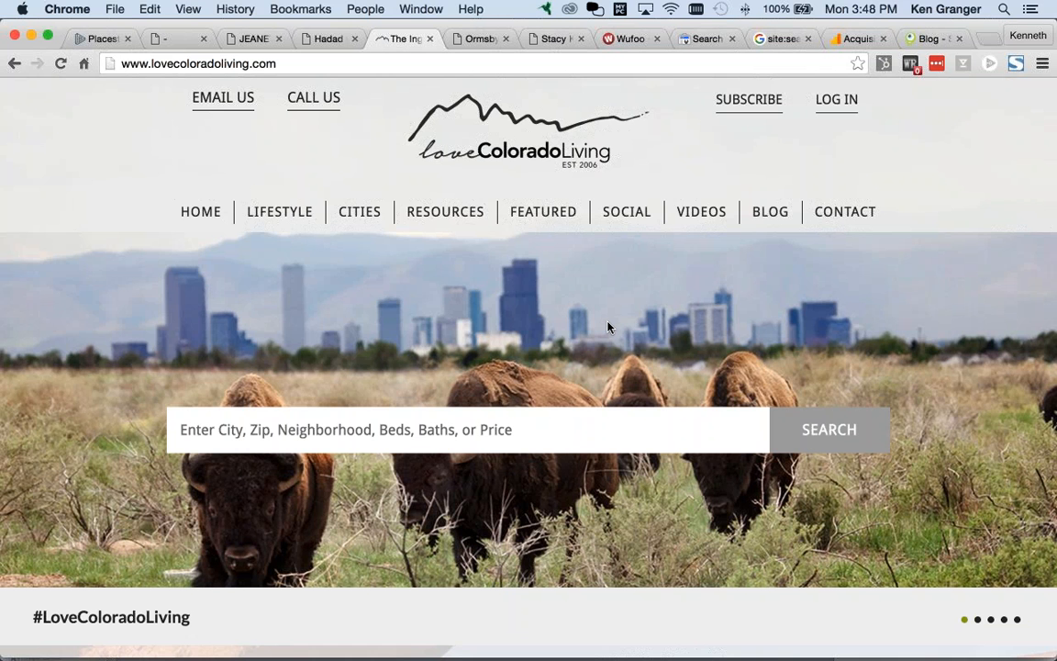
pyautogui.scroll(-1, 607, 327)
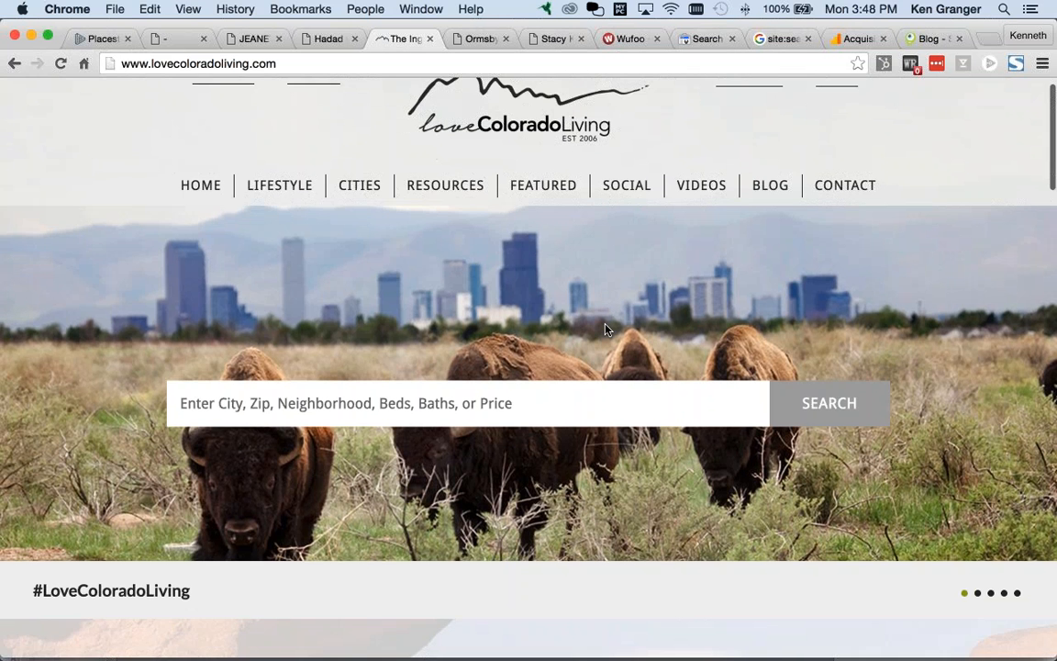
pyautogui.scroll(-5, 604, 329)
pyautogui.scroll(-5, 603, 331)
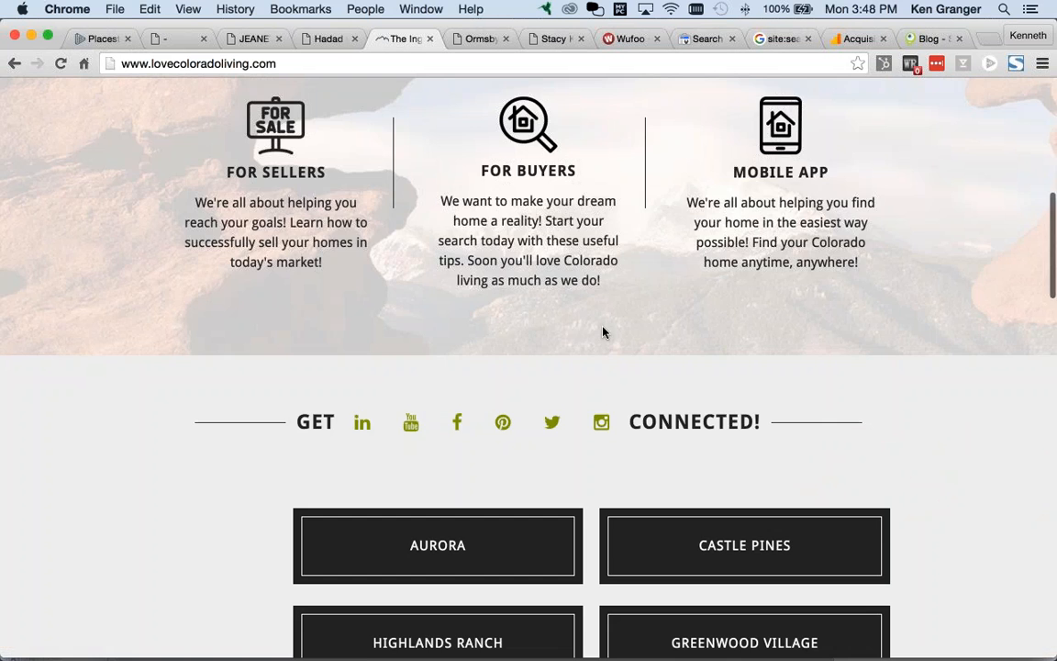
pyautogui.scroll(-6, 603, 332)
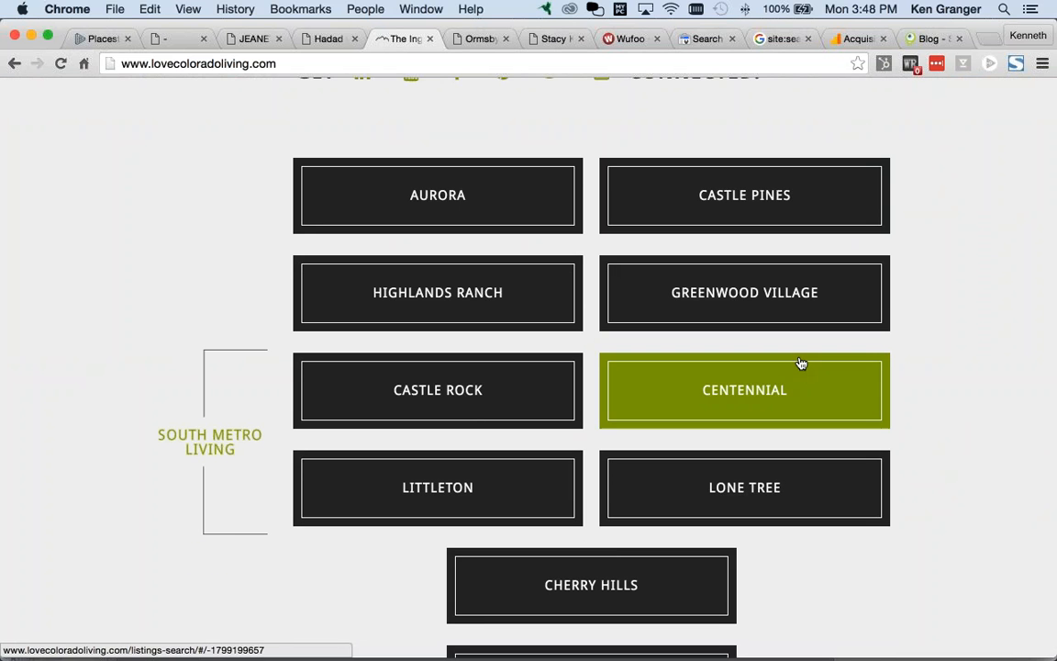
pyautogui.scroll(-2, 941, 378)
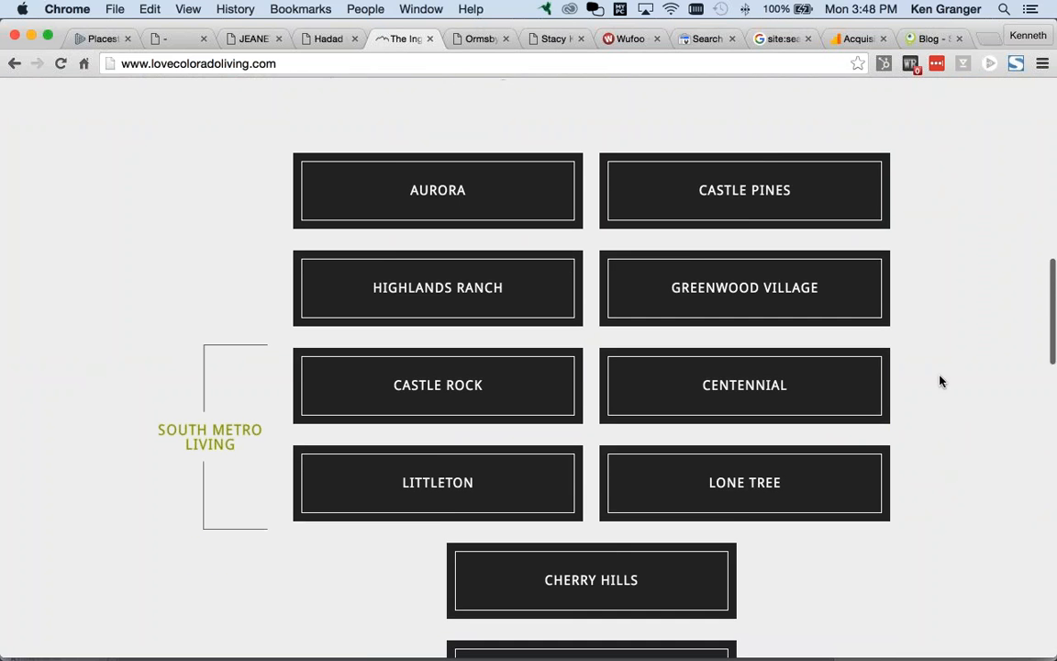
pyautogui.scroll(1, 940, 380)
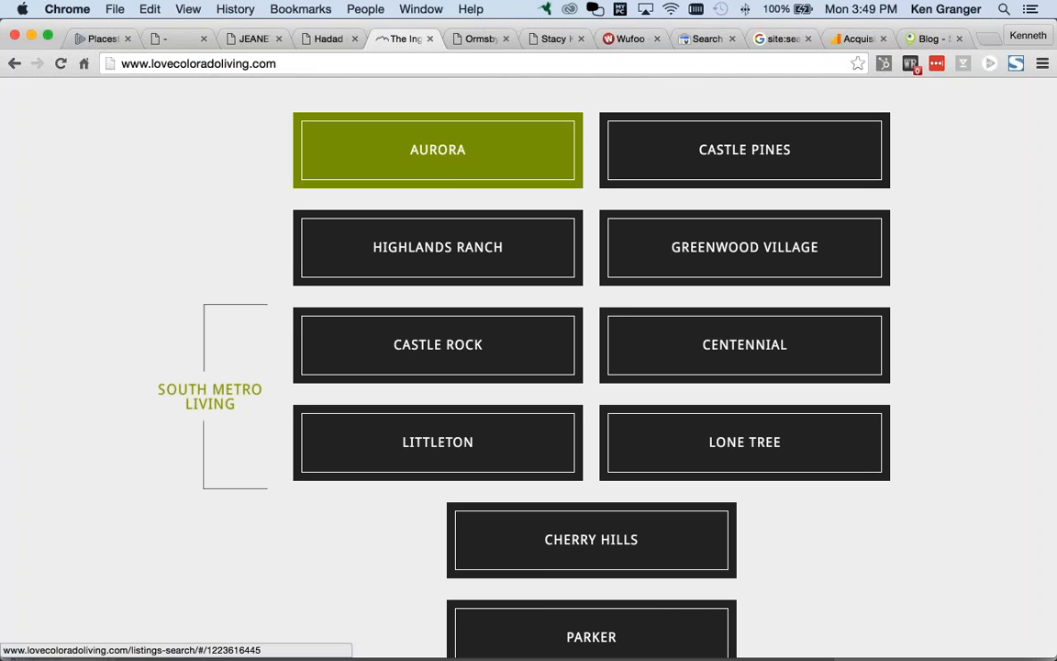
# Step: Open the Aurora, CO listings search (828 homes), close the sign-up popup, then go back
pyautogui.click(456, 165)
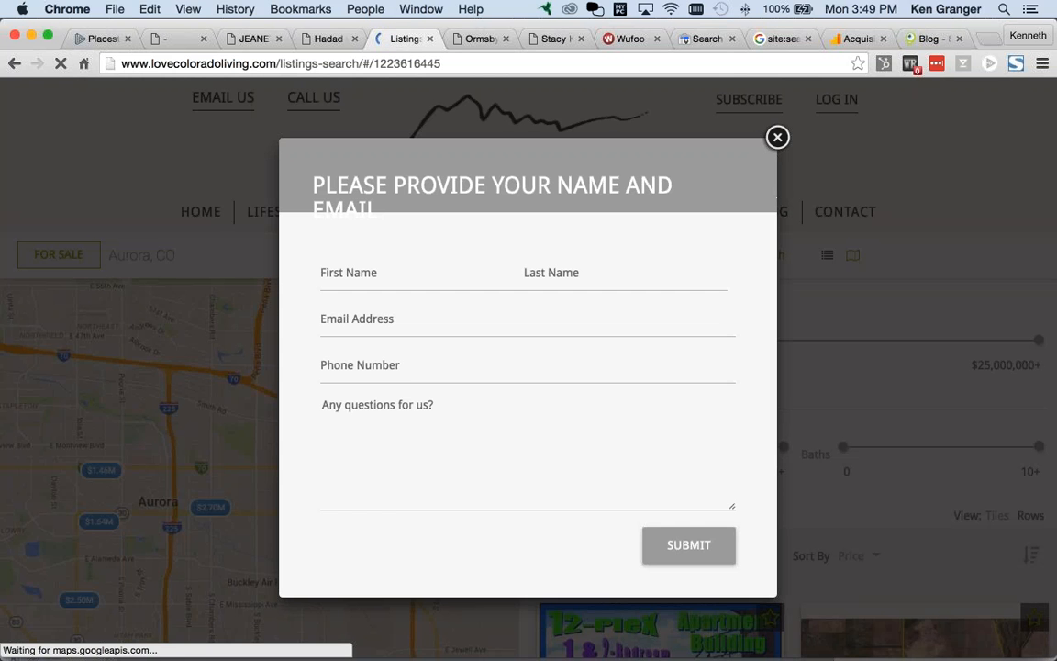
pyautogui.click(778, 138)
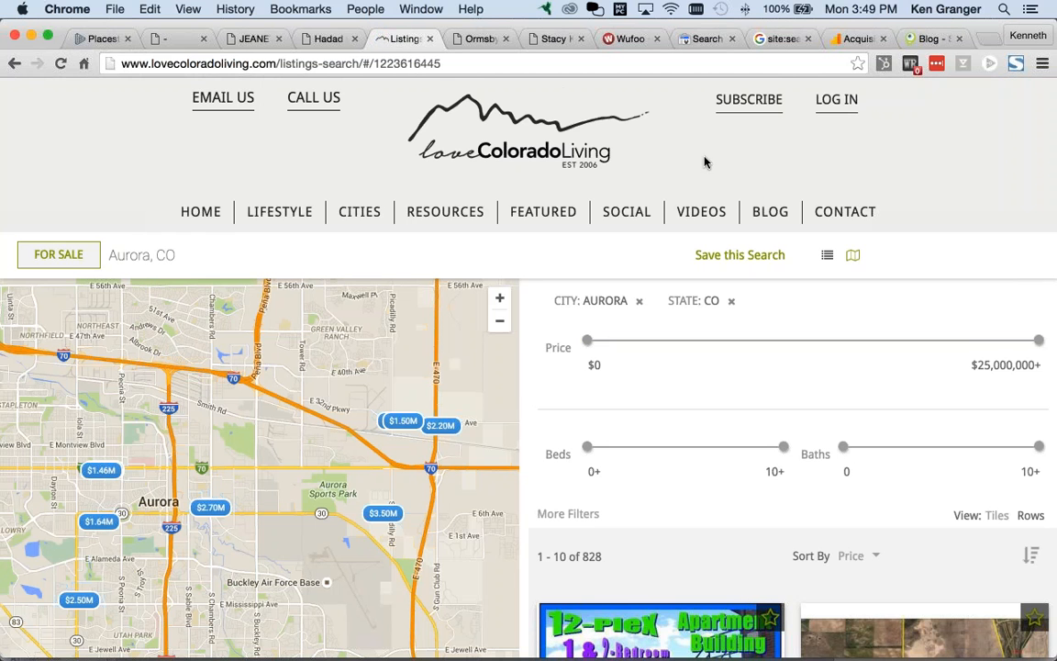
pyautogui.scroll(-2, 705, 162)
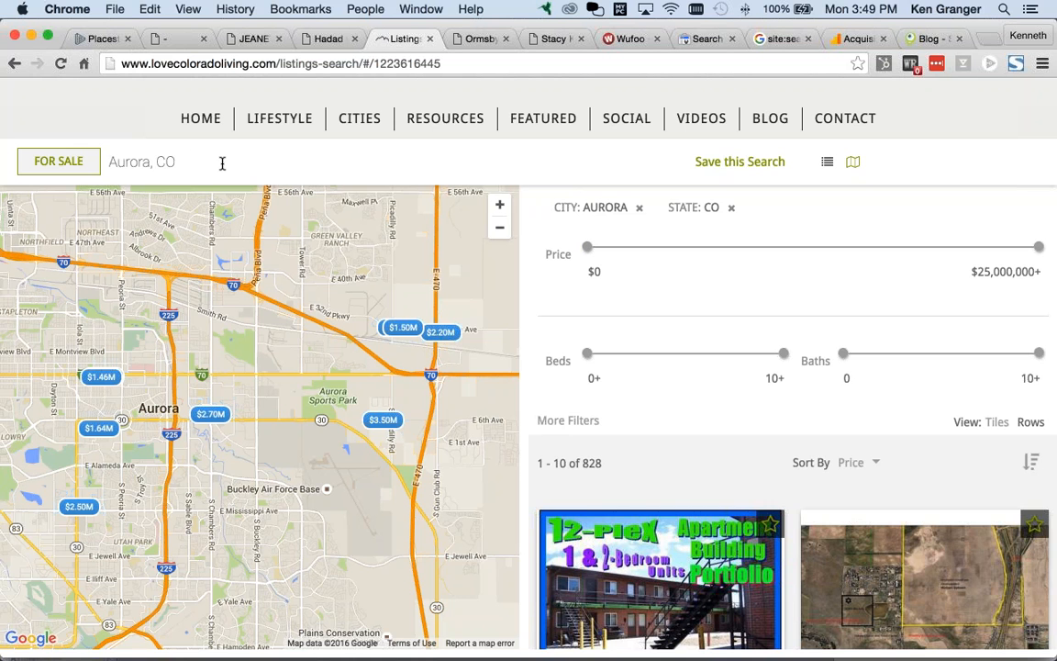
pyautogui.click(14, 63)
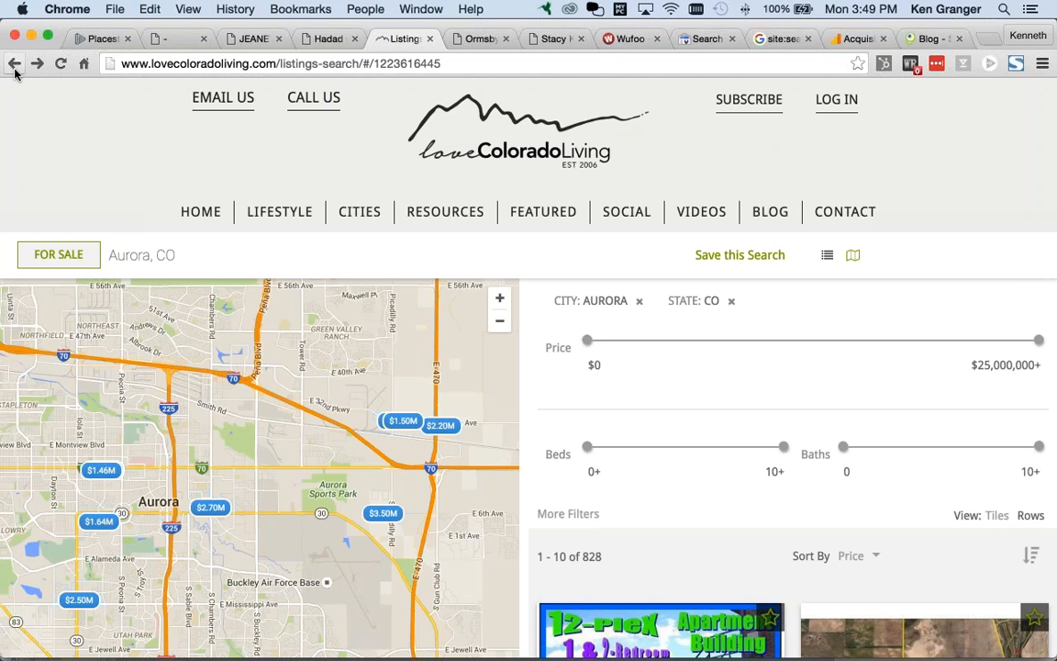
# Step: Return to the loveColoradoLiving home page and scroll down to the client testimonials
pyautogui.click(12, 63)
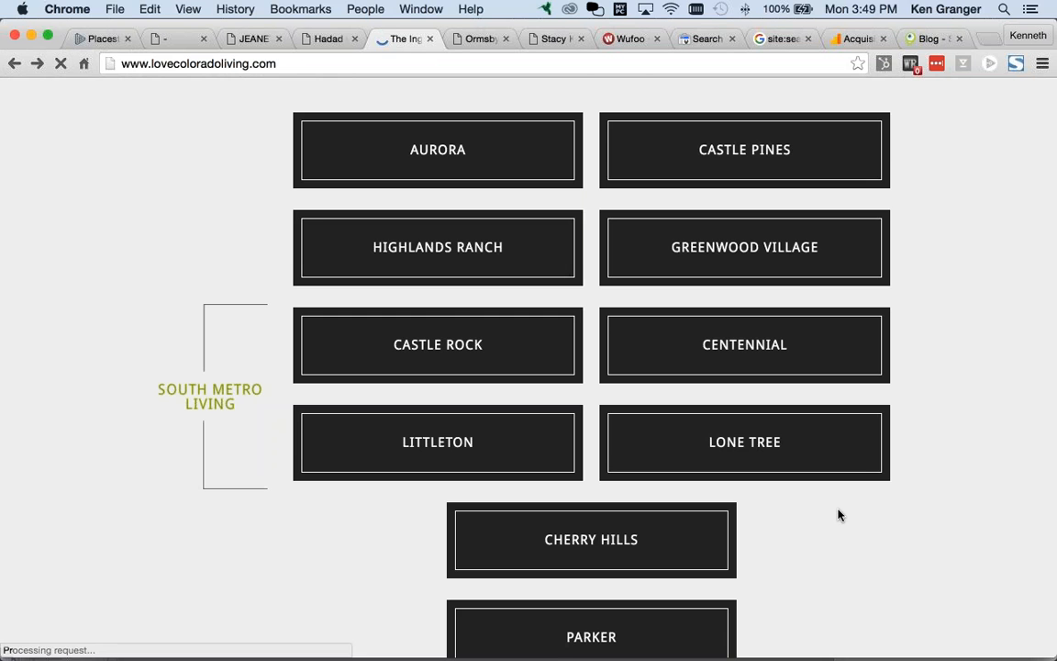
pyautogui.scroll(-5, 884, 547)
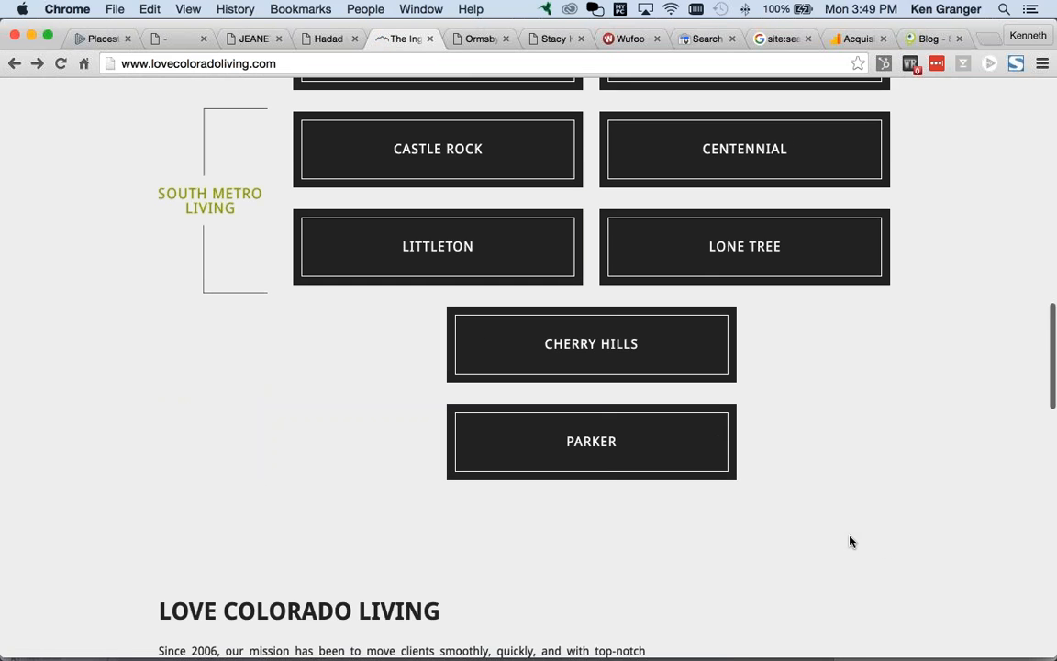
pyautogui.scroll(-2, 844, 545)
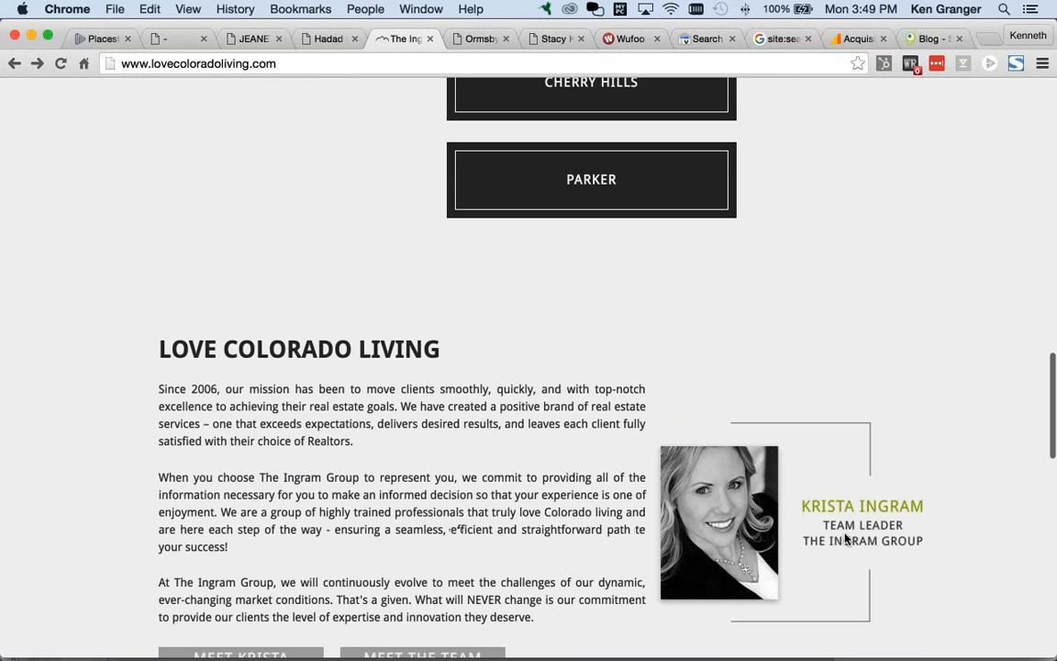
pyautogui.scroll(-2, 845, 538)
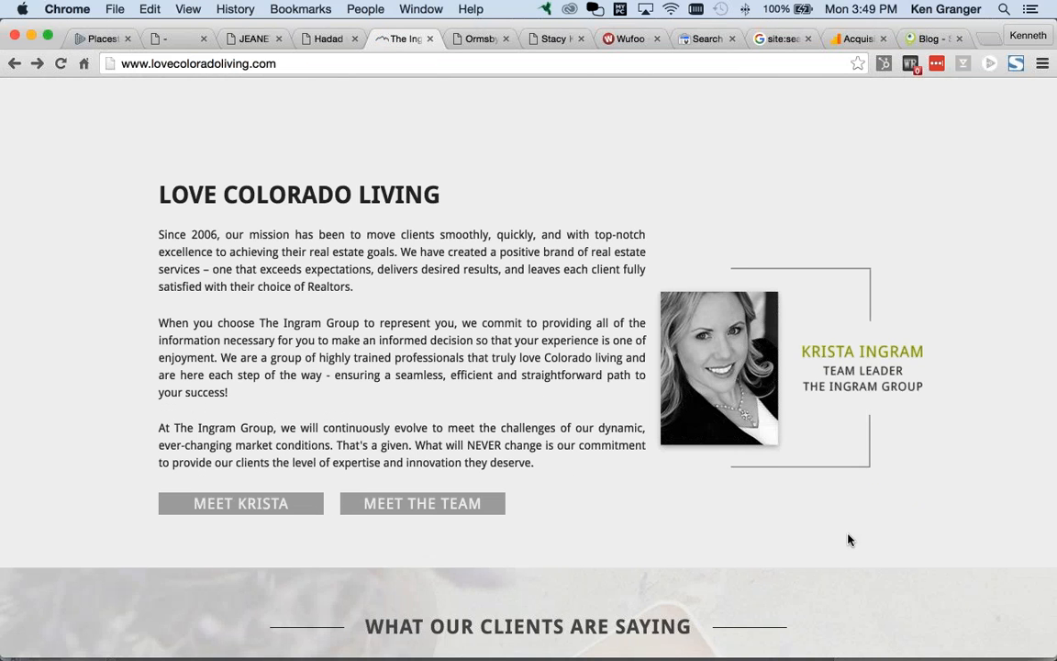
pyautogui.scroll(-2, 850, 540)
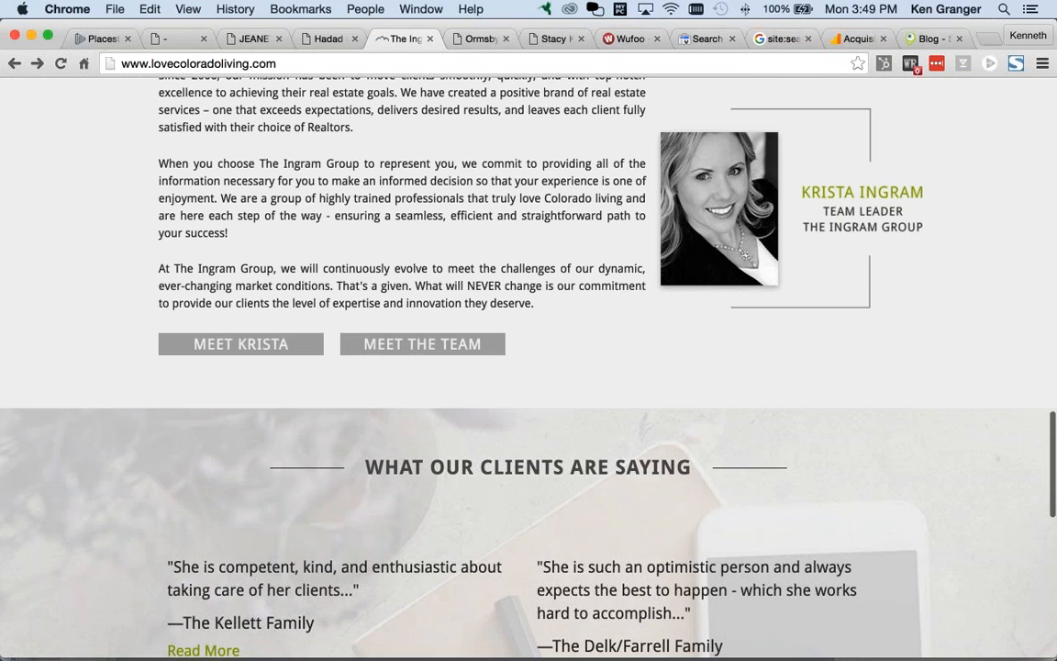
pyautogui.click(464, 39)
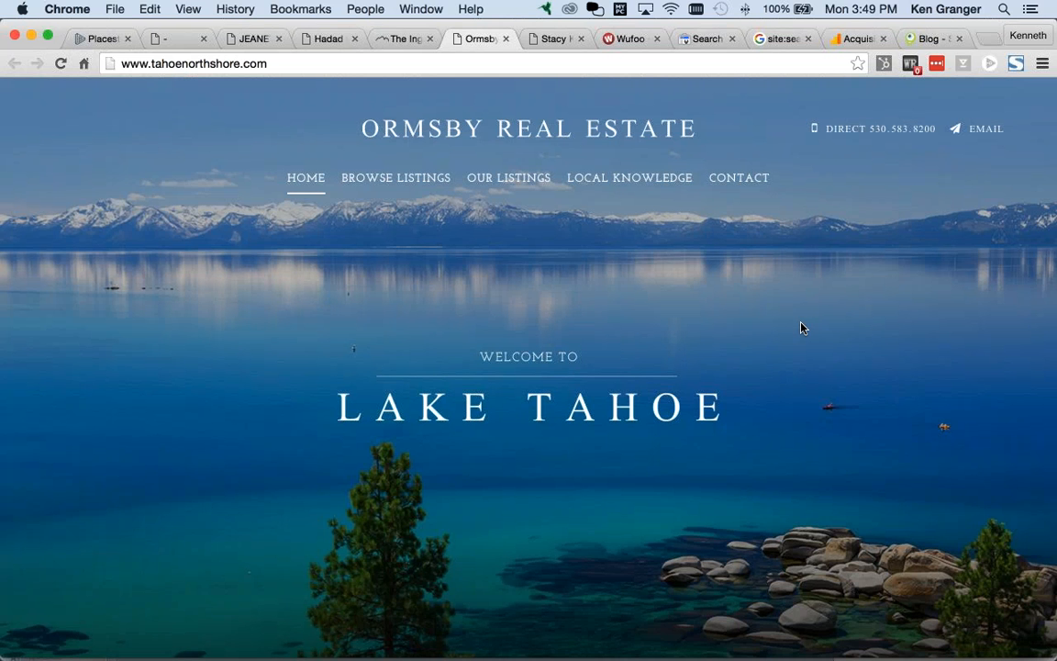
# Step: Scroll through the Ormsby Real Estate tahoenorthshore.com home page
pyautogui.scroll(-5, 803, 335)
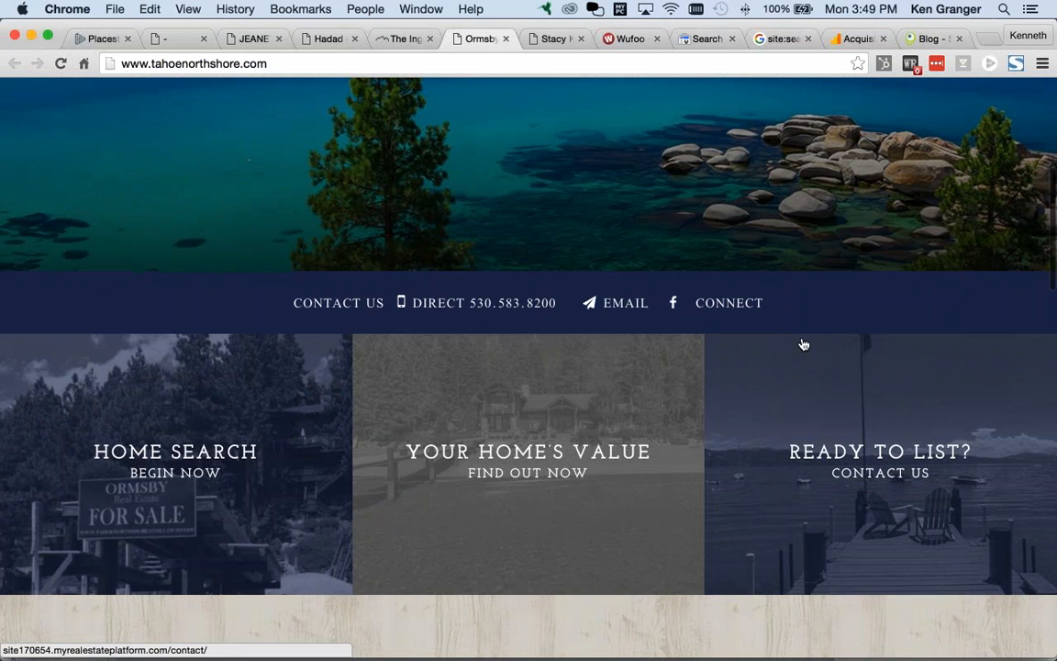
pyautogui.scroll(-2, 797, 347)
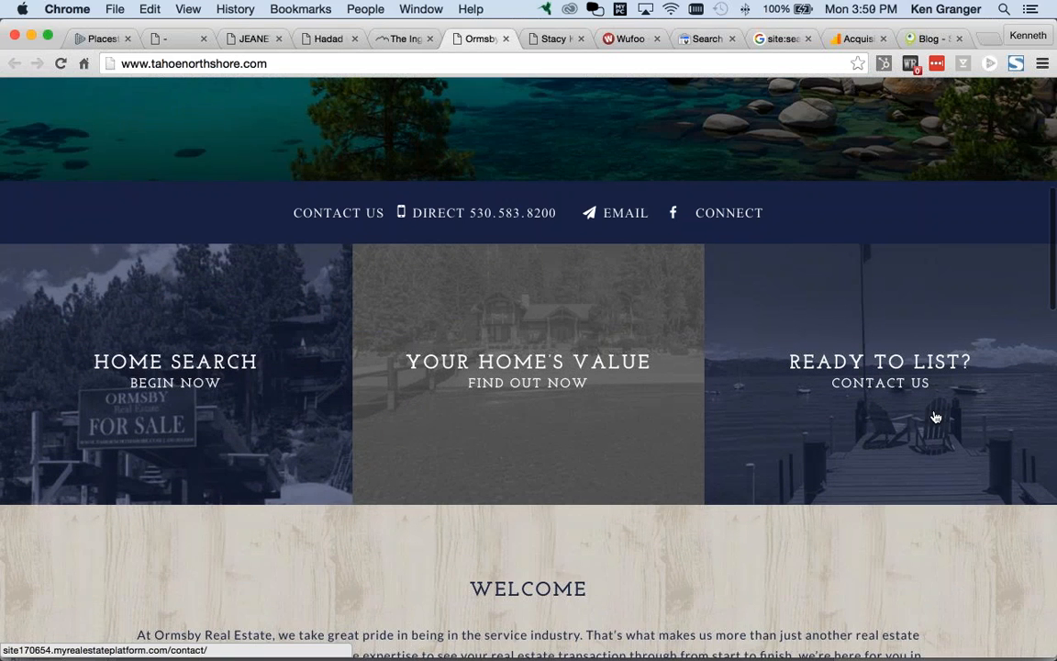
pyautogui.scroll(10, 935, 417)
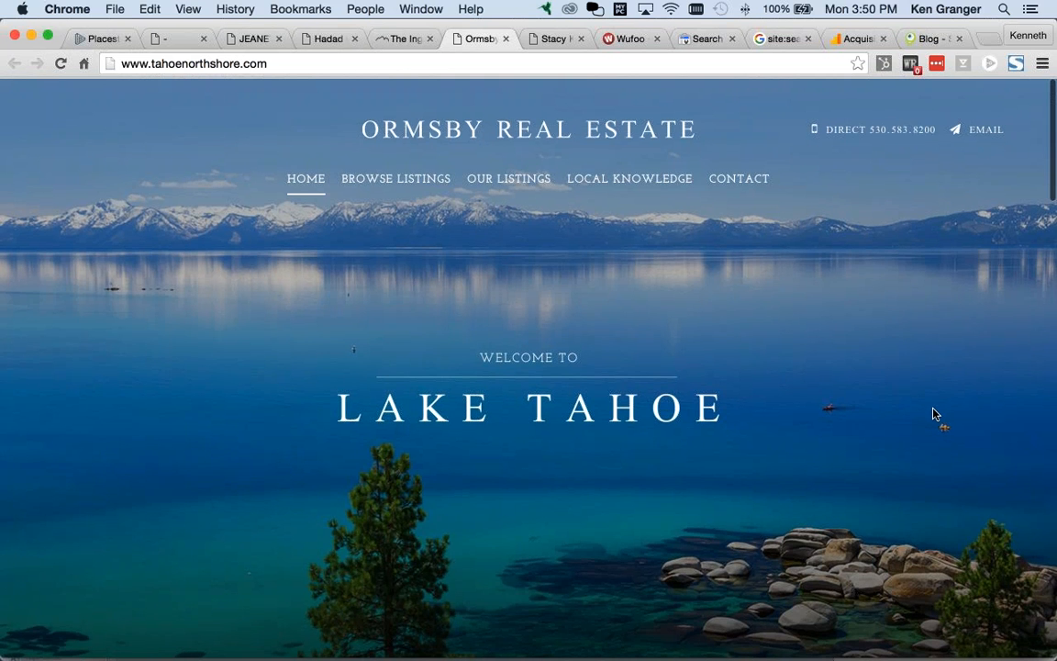
pyautogui.scroll(-3, 935, 414)
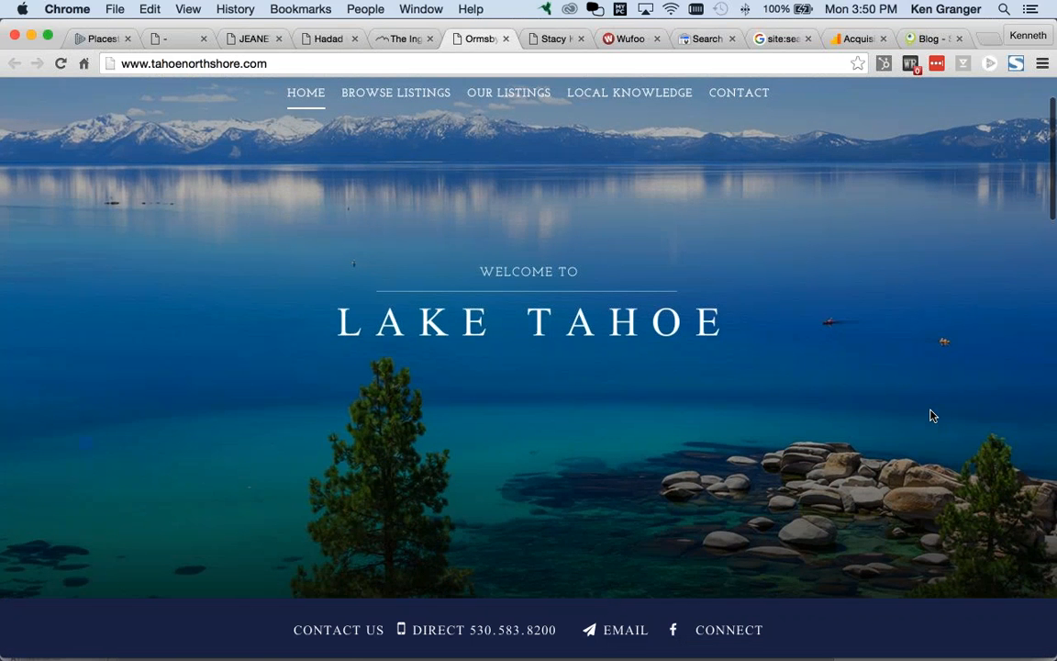
pyautogui.scroll(-2, 929, 420)
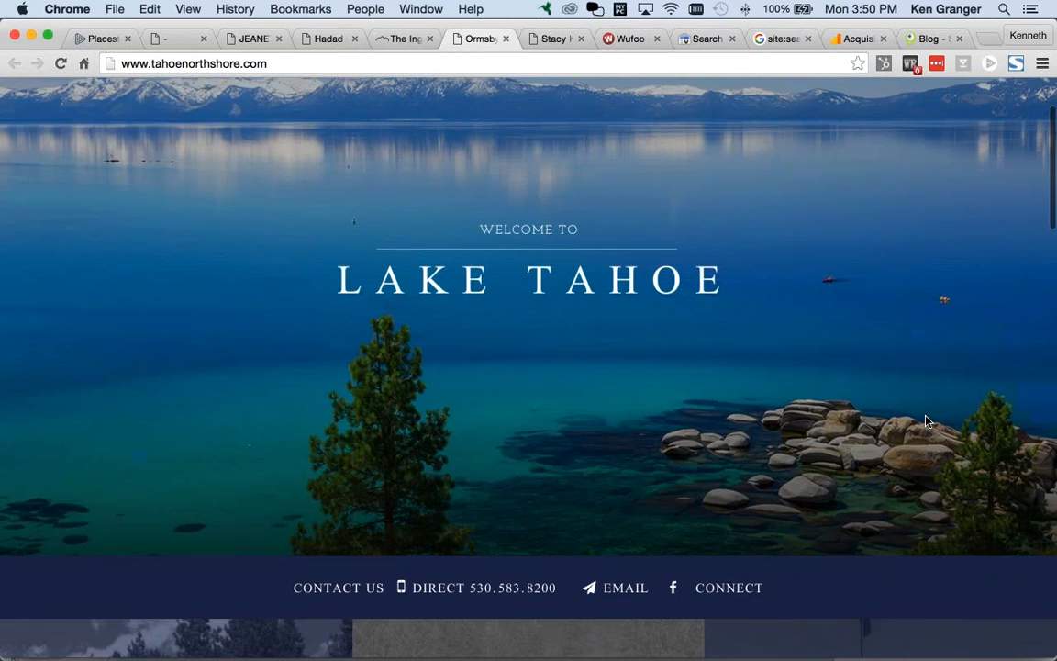
pyautogui.scroll(-5, 927, 421)
pyautogui.scroll(-7, 925, 422)
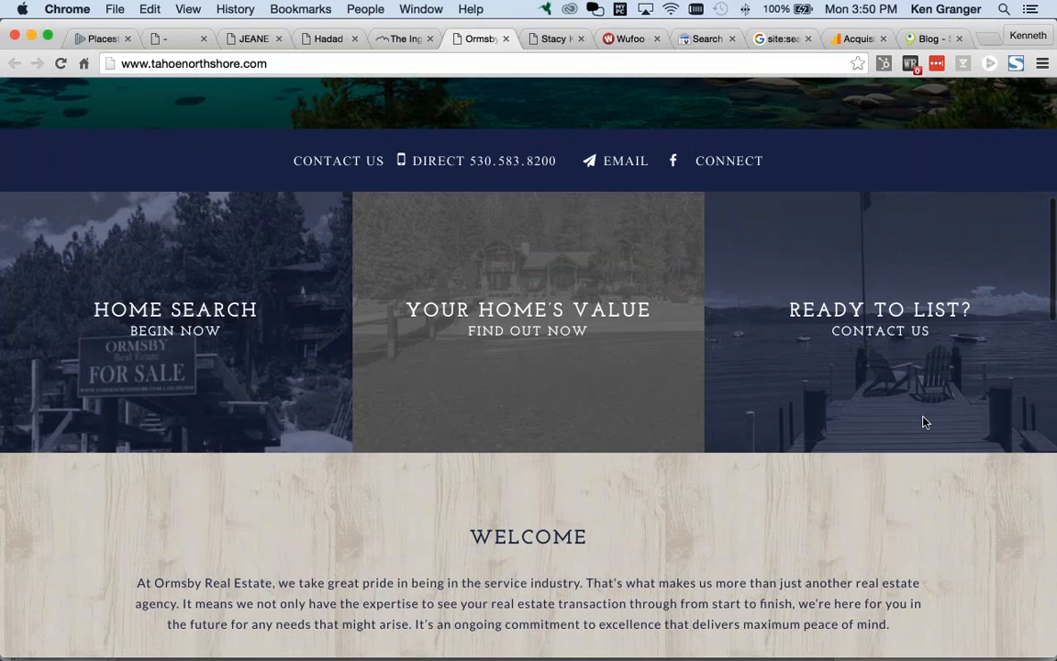
pyautogui.scroll(-9, 923, 423)
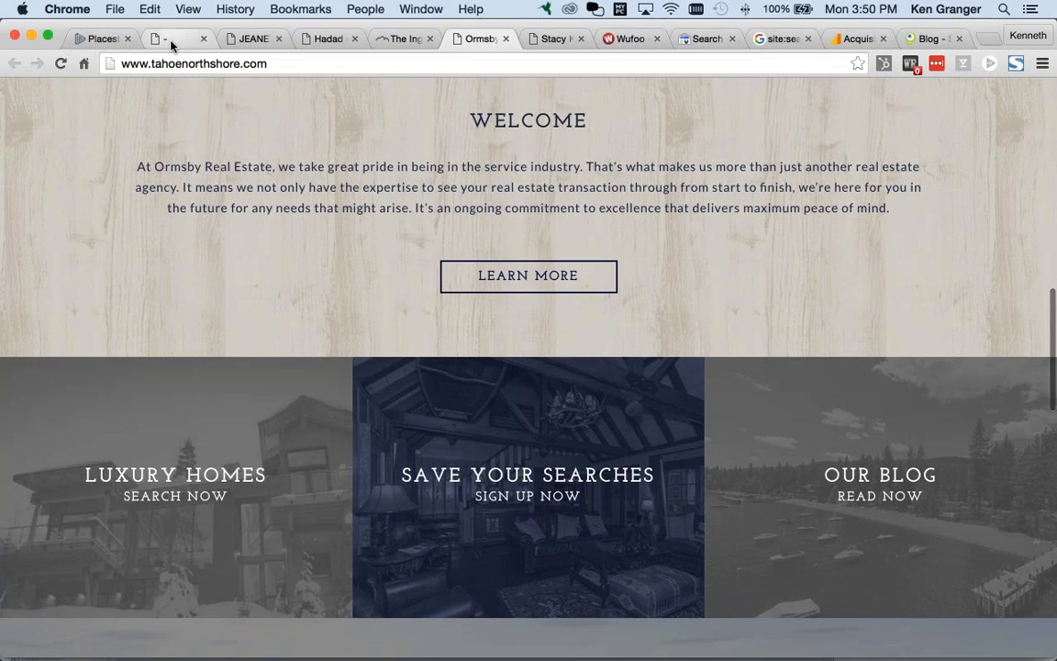
pyautogui.click(171, 42)
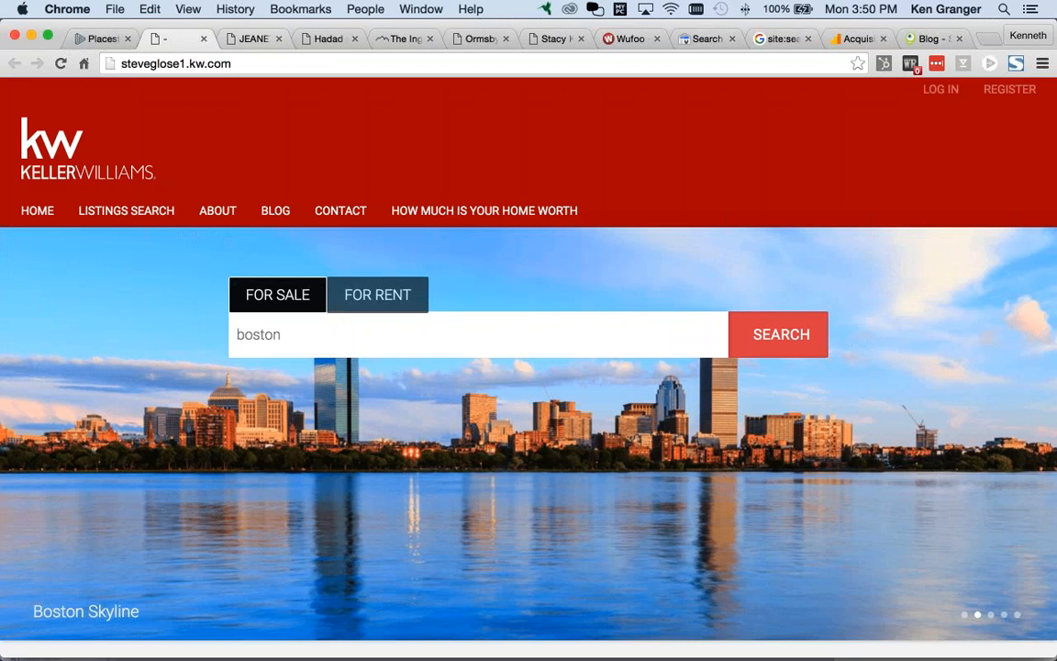
pyautogui.click(467, 46)
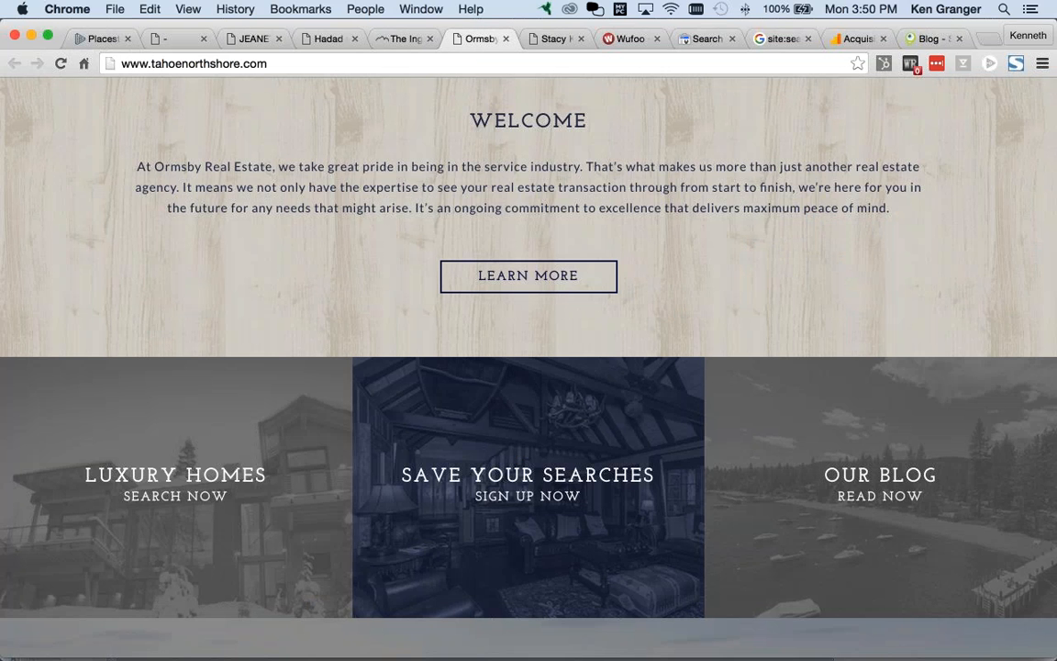
pyautogui.scroll(-1, 528, 367)
pyautogui.scroll(-3, 529, 367)
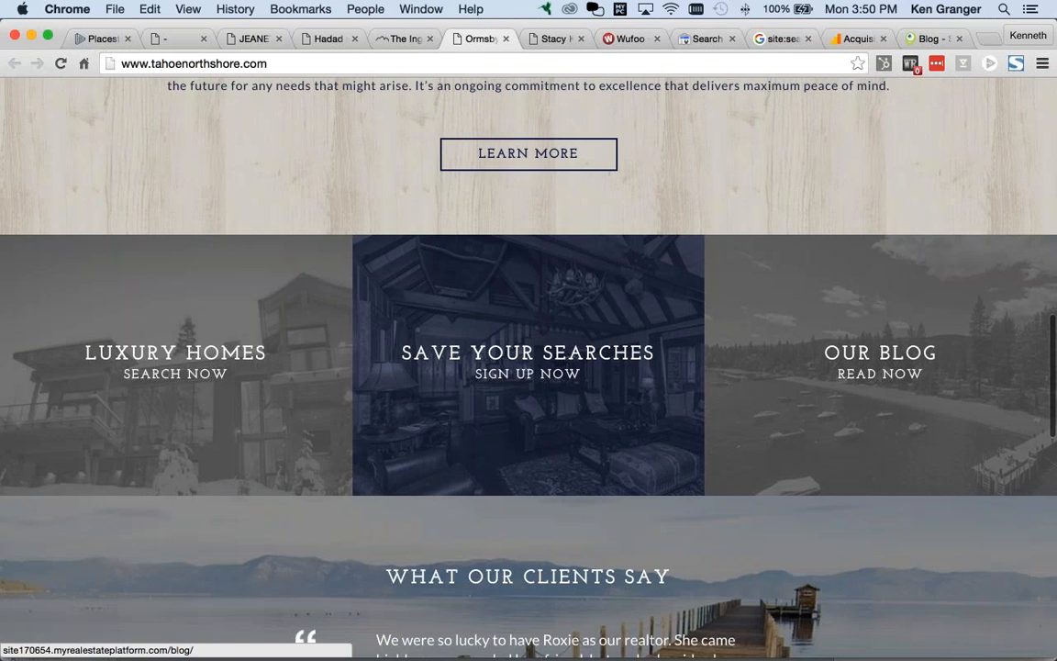
pyautogui.scroll(-5, 768, 294)
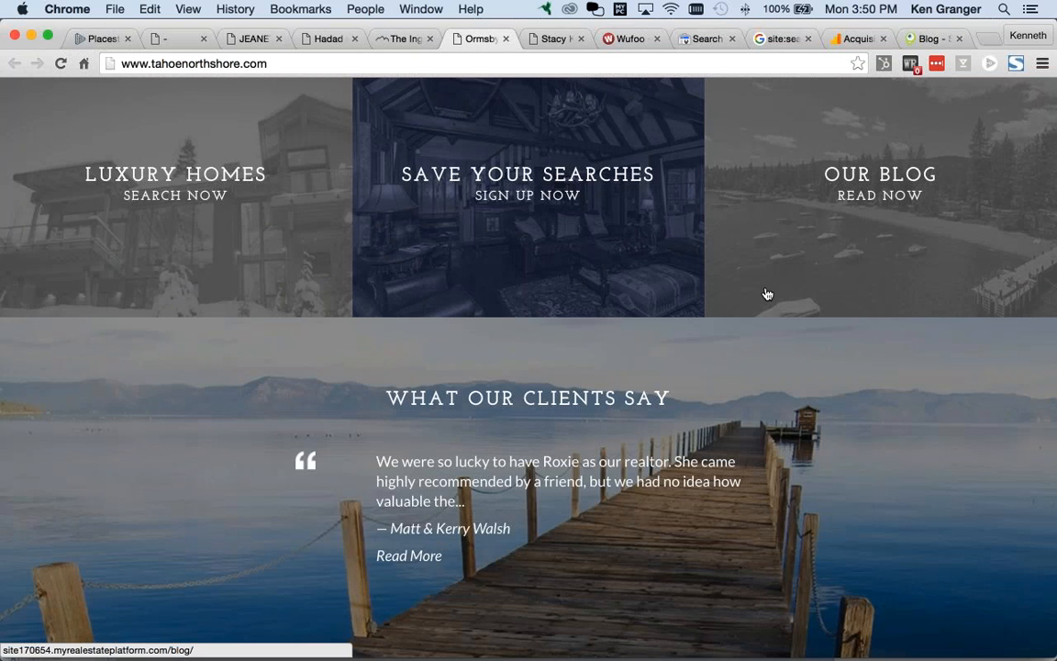
pyautogui.scroll(-7, 775, 292)
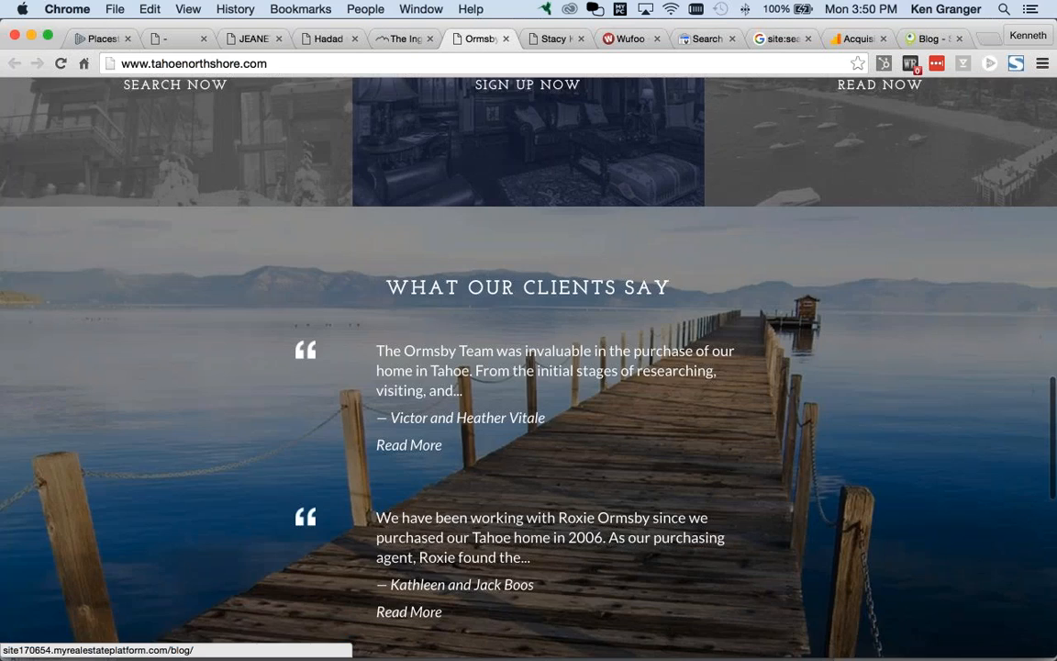
pyautogui.scroll(-1, 835, 323)
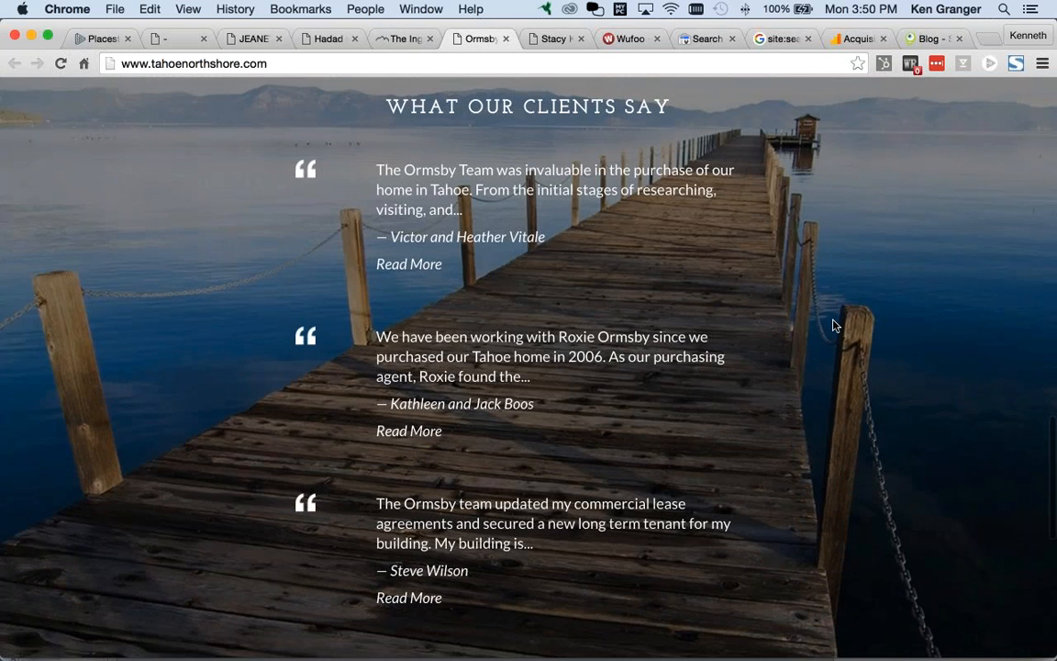
pyautogui.scroll(-5, 833, 322)
pyautogui.scroll(-7, 831, 323)
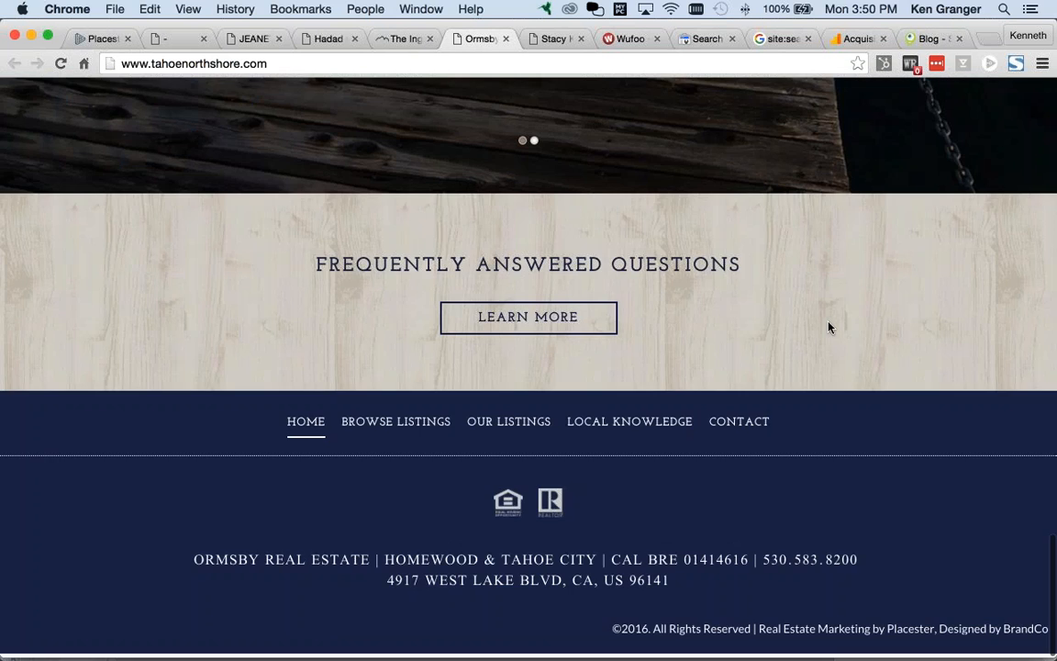
pyautogui.scroll(4, 826, 328)
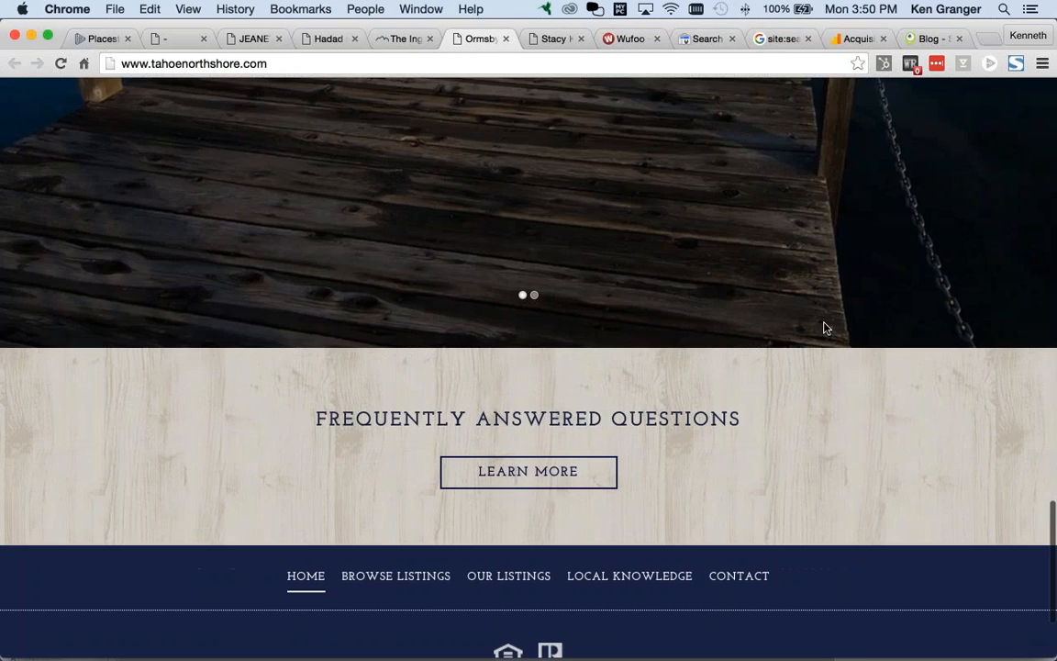
pyautogui.scroll(20, 824, 327)
pyautogui.hotkey('ctrl', 'Tab')
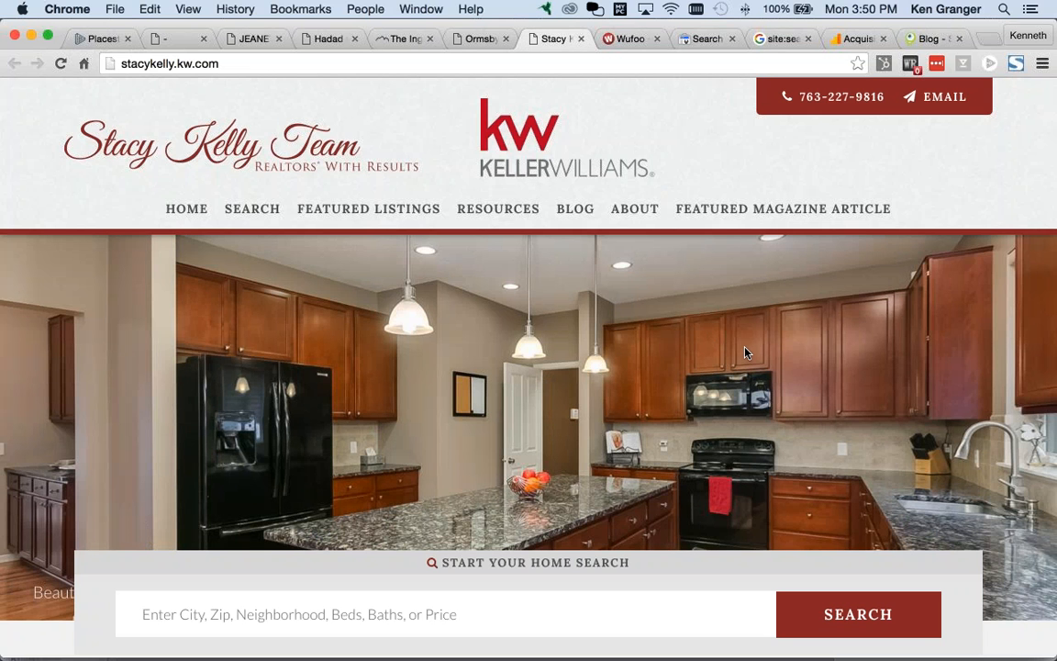
# Step: Scroll the stacykelly.kw.com homepage down to the Questions section and back up
pyautogui.scroll(-3, 702, 354)
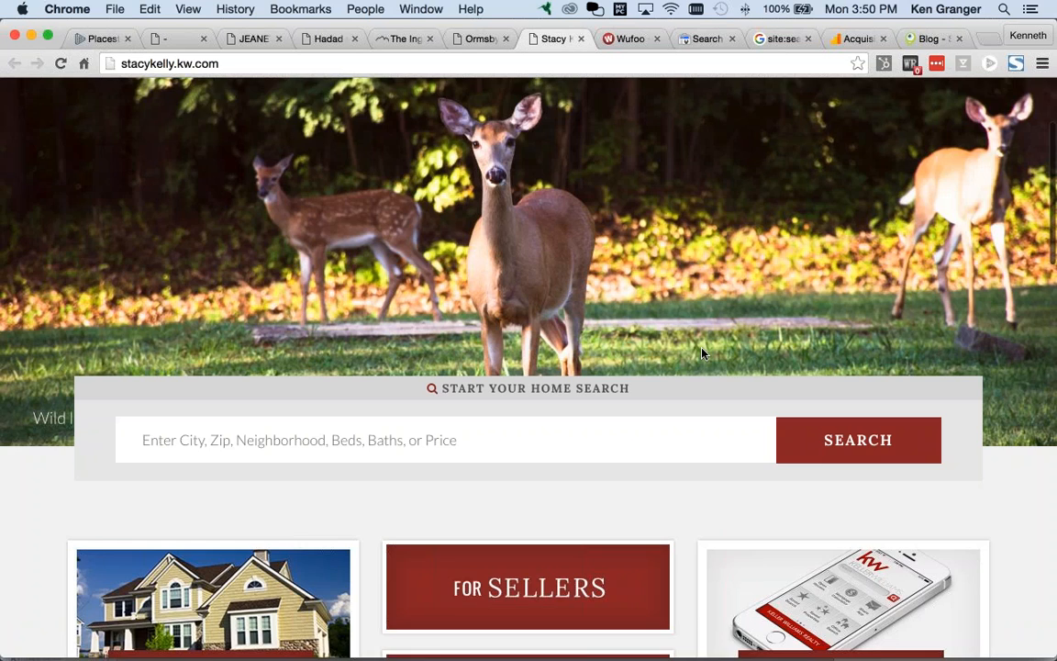
pyautogui.scroll(-1, 702, 353)
pyautogui.scroll(-4, 702, 353)
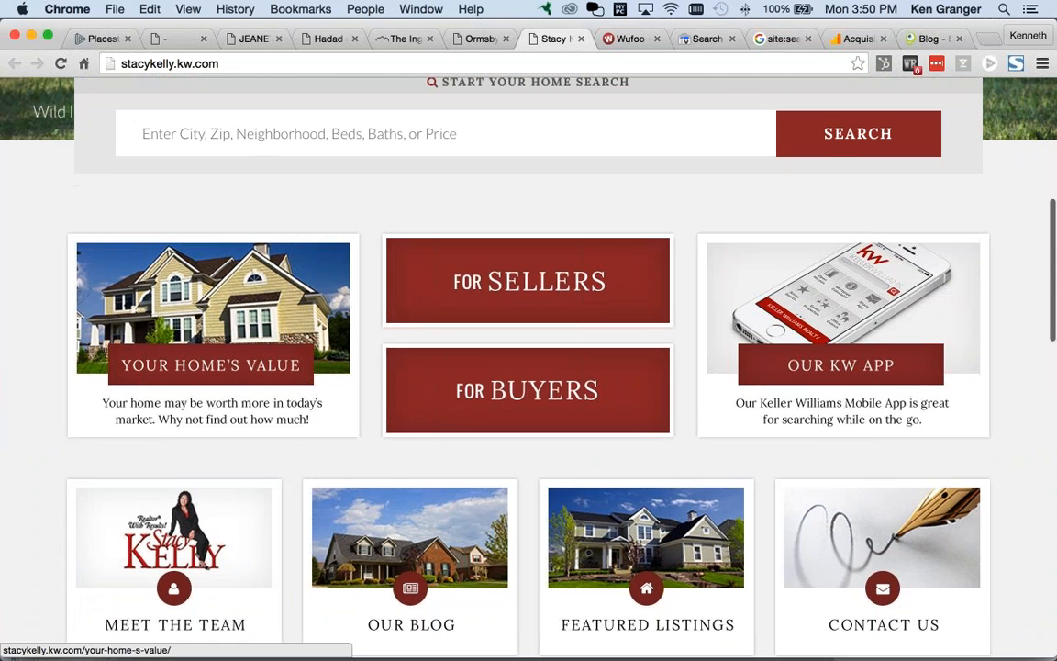
pyautogui.scroll(-1, 826, 444)
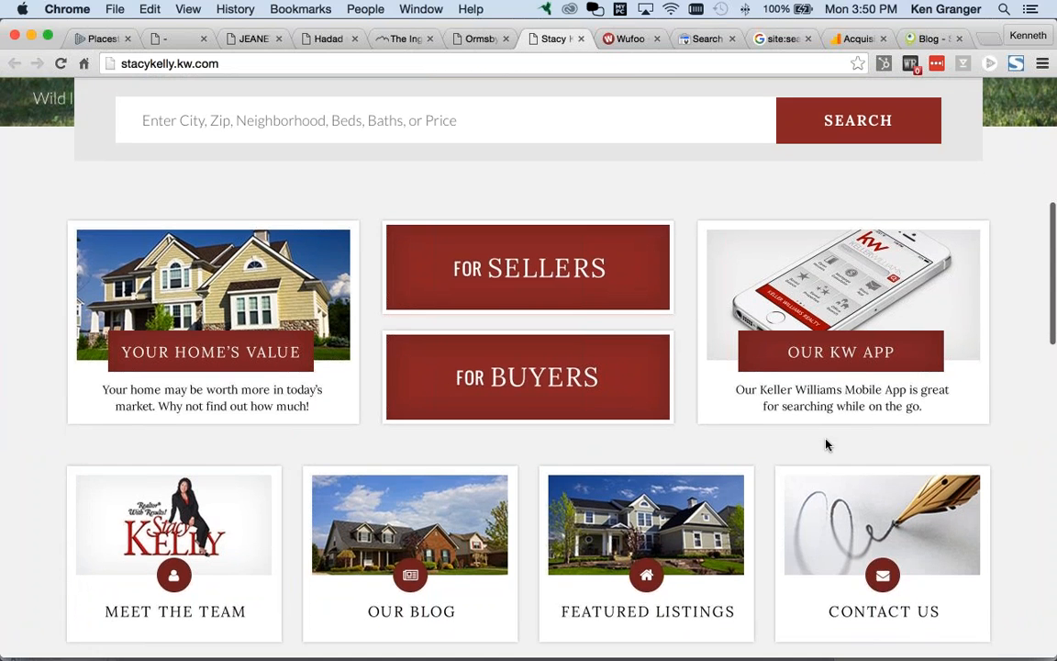
pyautogui.scroll(-5, 826, 445)
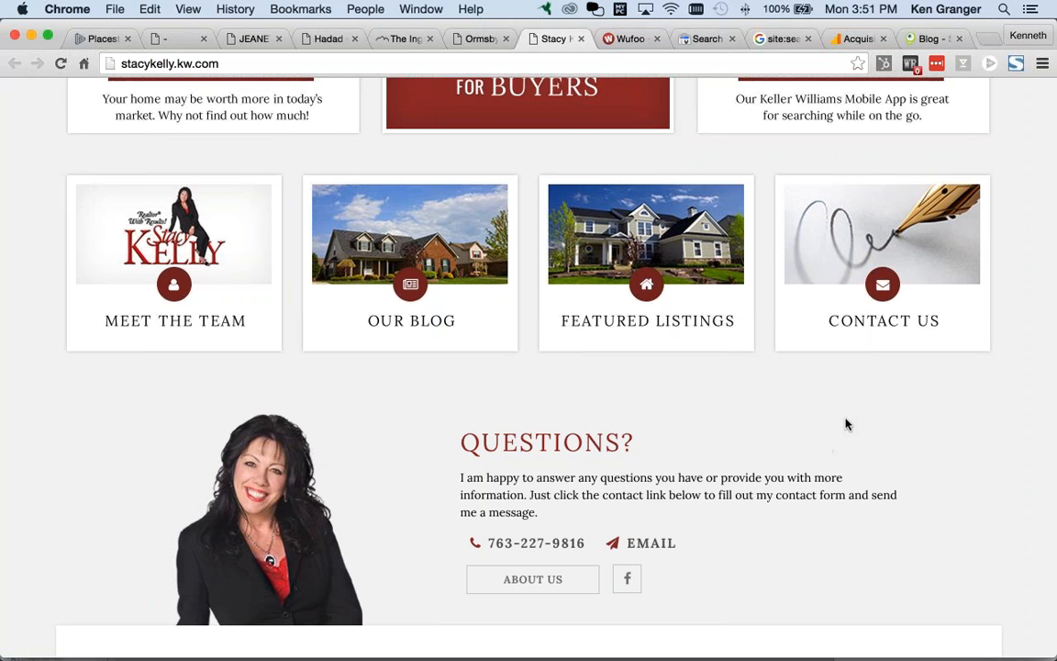
pyautogui.scroll(1, 845, 422)
pyautogui.scroll(10, 727, 367)
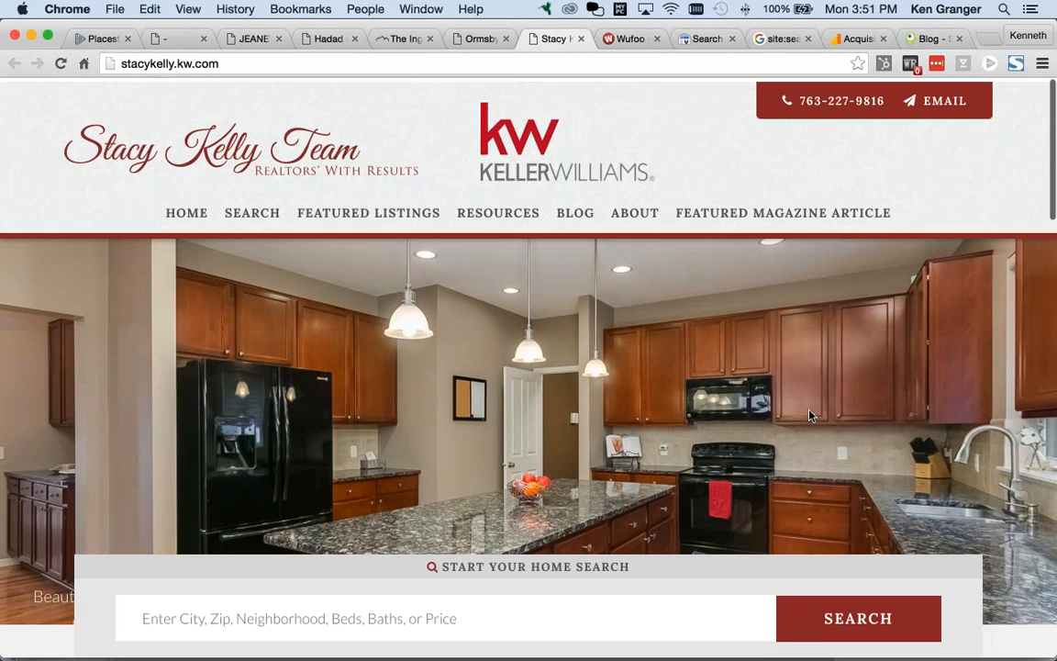
pyautogui.press('super+Tab')
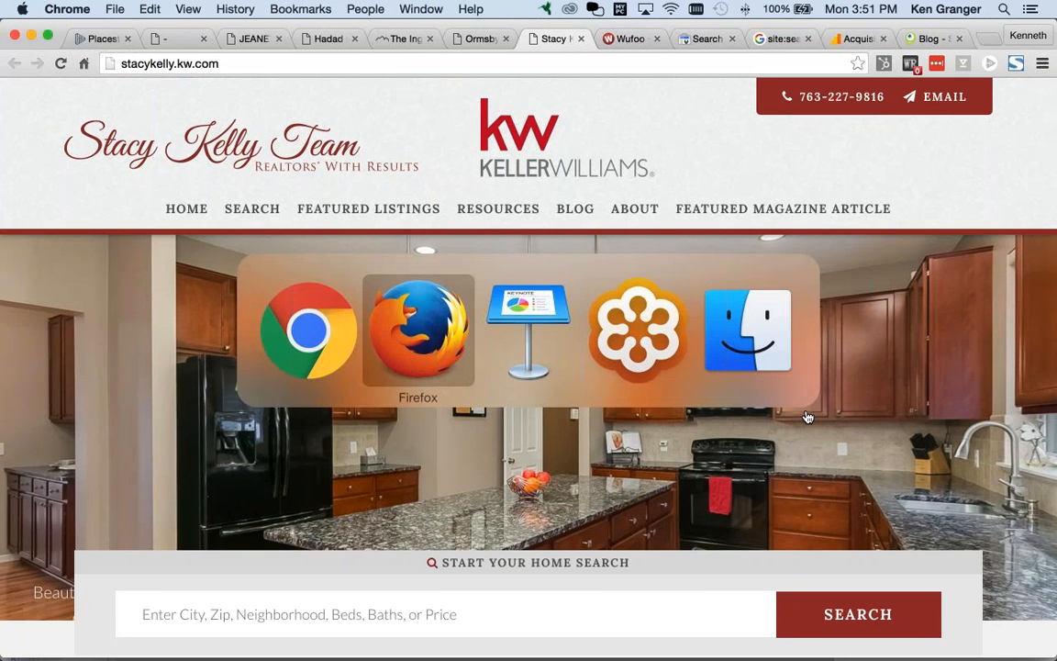
pyautogui.press('super+Tab')
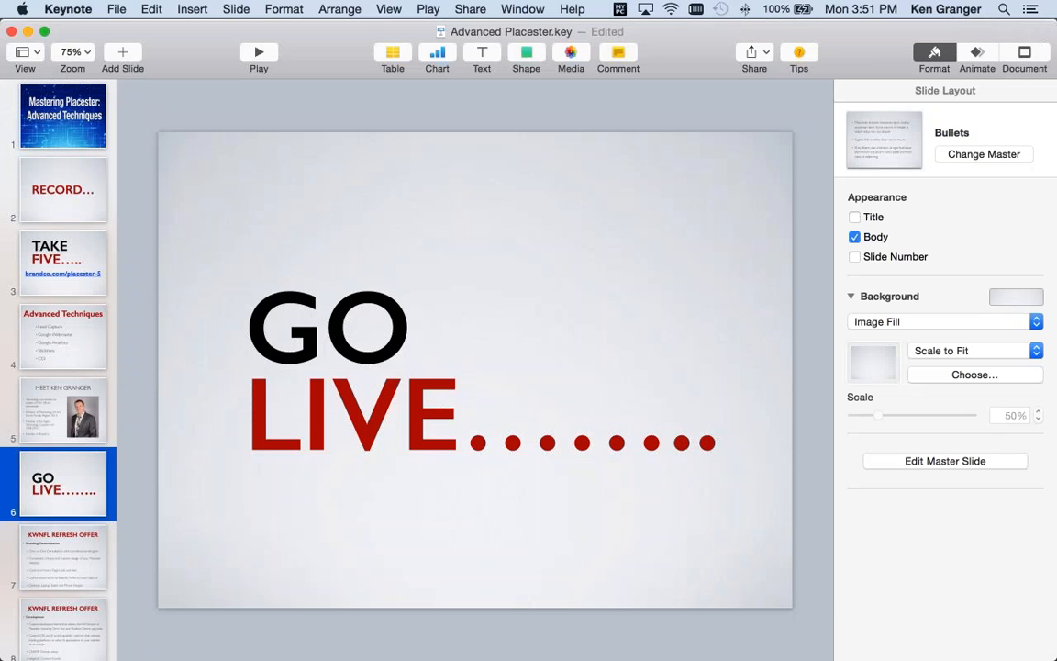
pyautogui.click(76, 547)
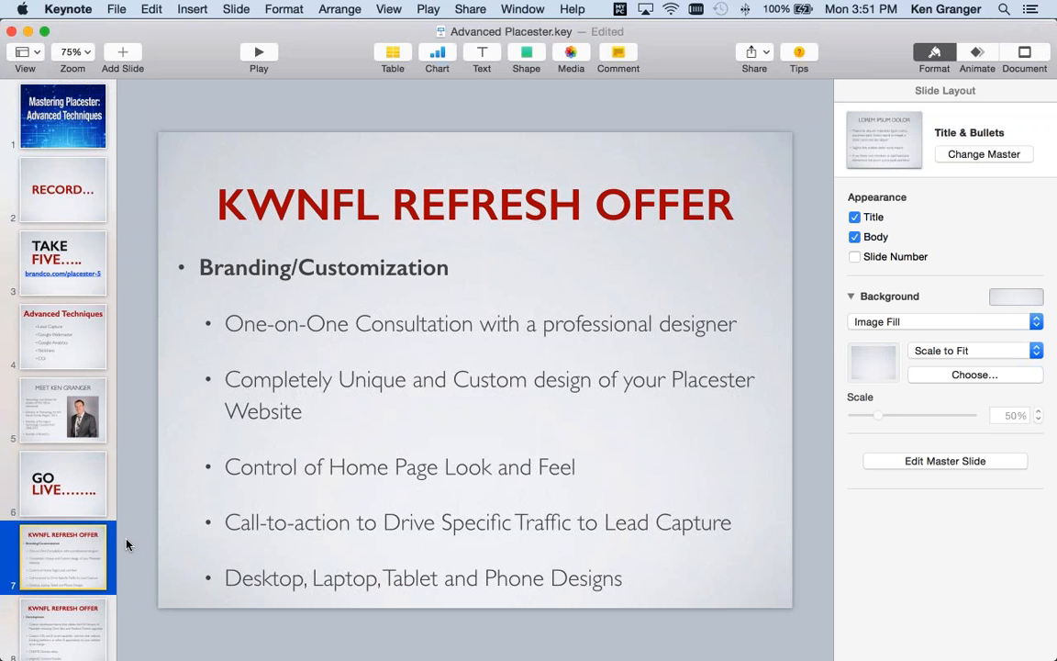
pyautogui.press('super+Tab')
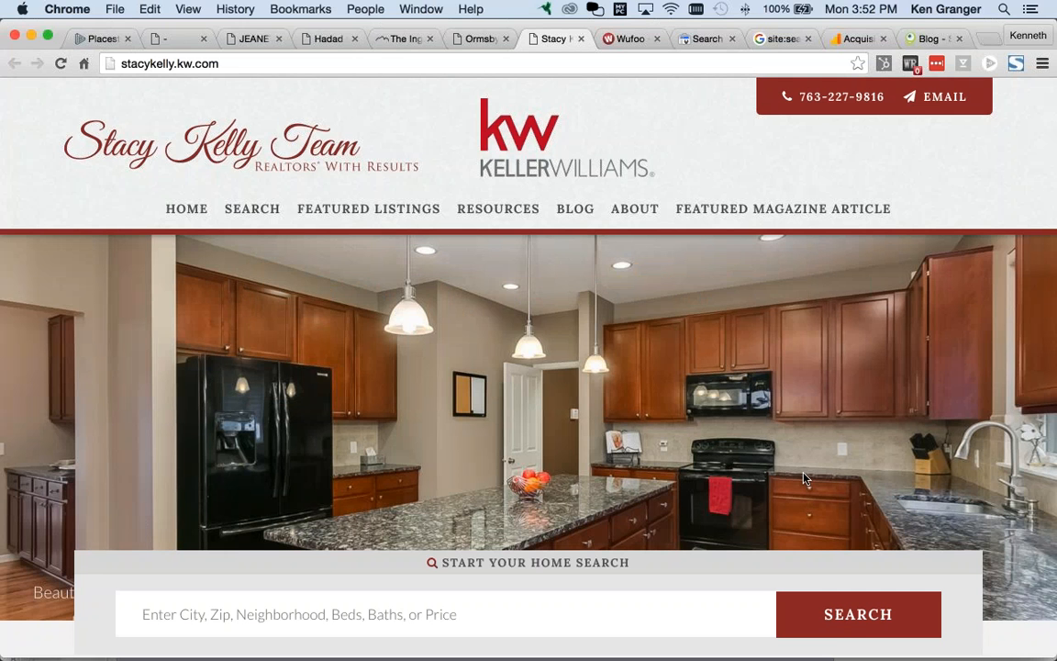
# Step: Preview the top of the Ormsby Lake Tahoe home page at narrow mobile width, then bring Keynote back to the front
pyautogui.click(467, 39)
pyautogui.scroll(5, 527, 367)
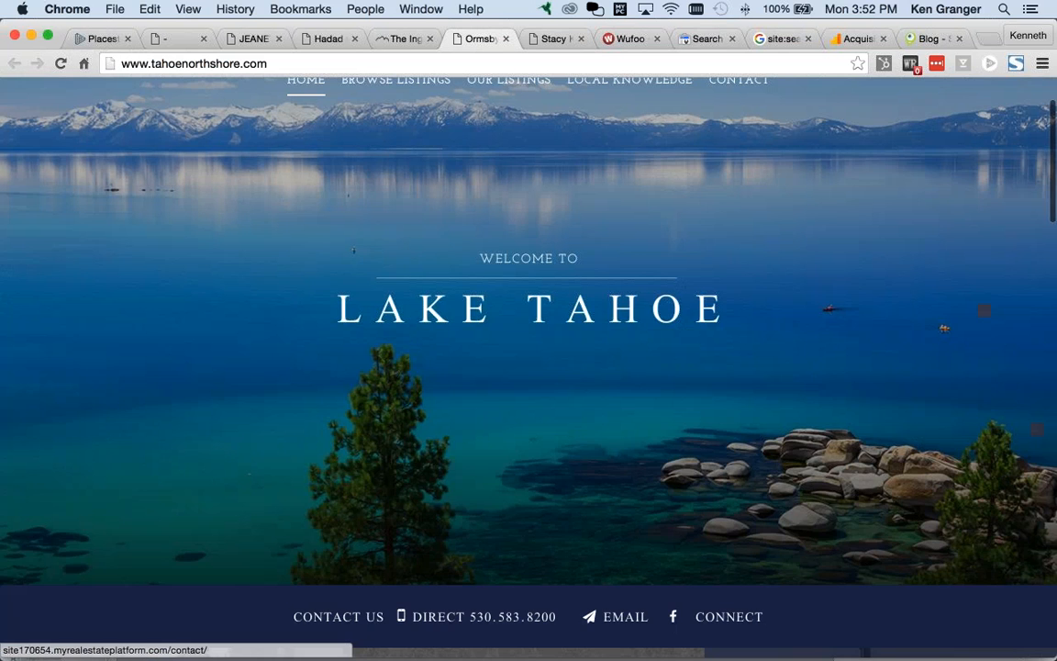
pyautogui.scroll(2, 528, 367)
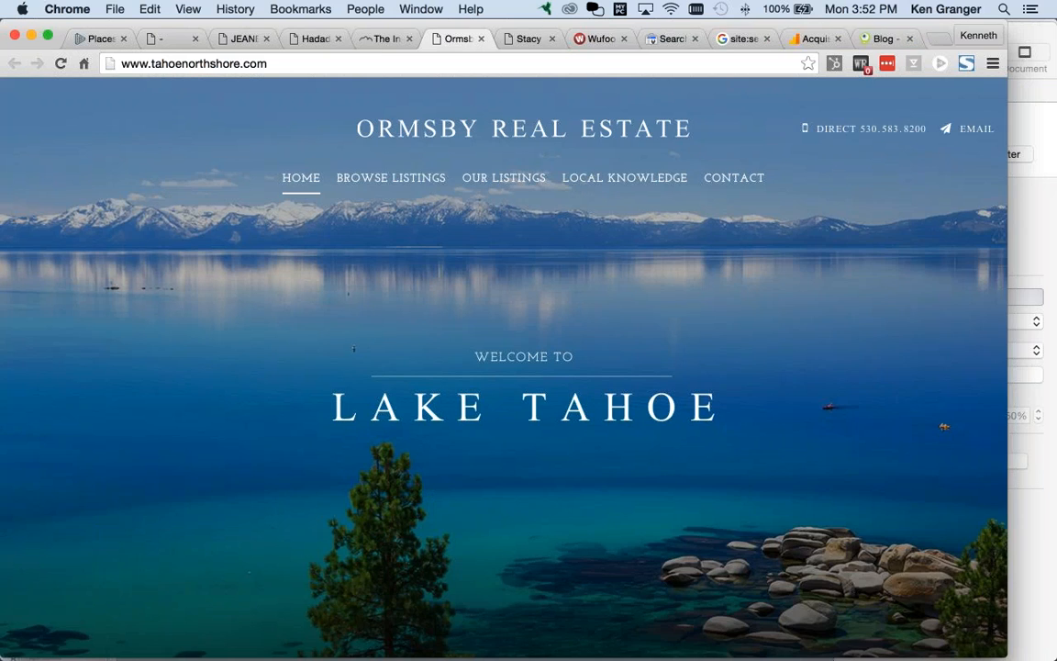
pyautogui.moveTo(1007, 355); pyautogui.dragTo(1054, 396)
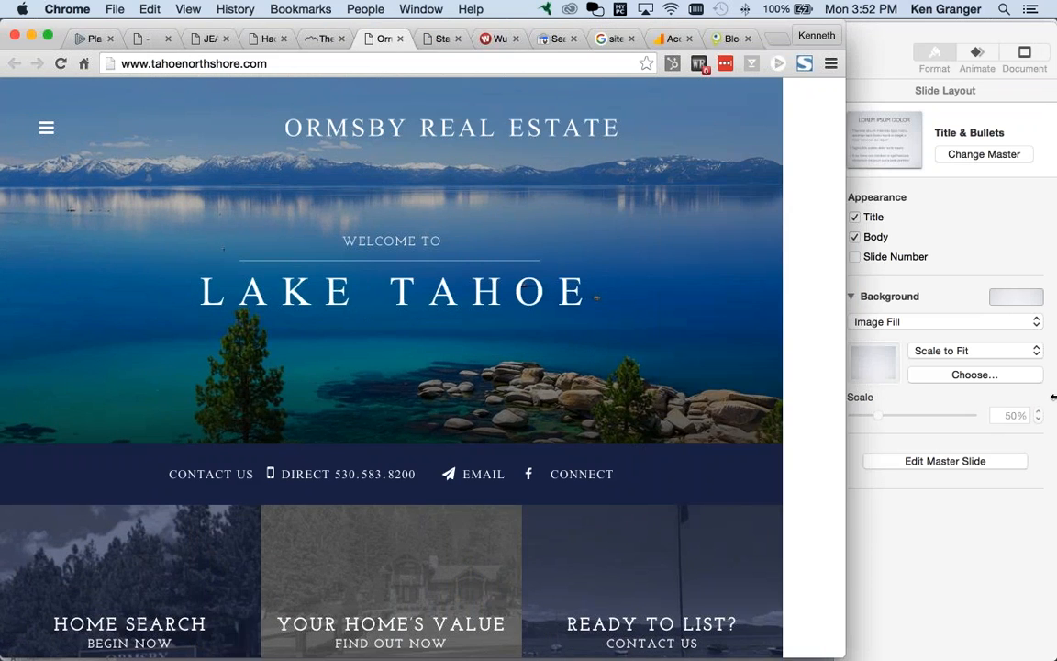
pyautogui.press('super+Tab')
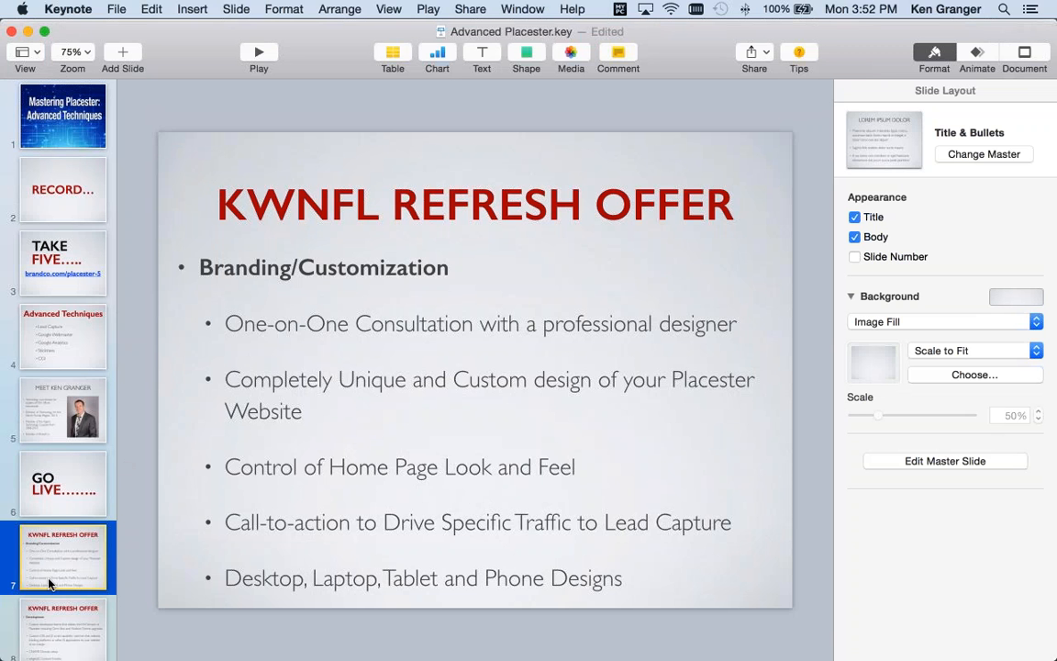
# Step: Show slide 8, the KWNFL Refresh Offer Development slide covering custom themes, CSS/JS scripts and CNAME setup
pyautogui.click(81, 608)
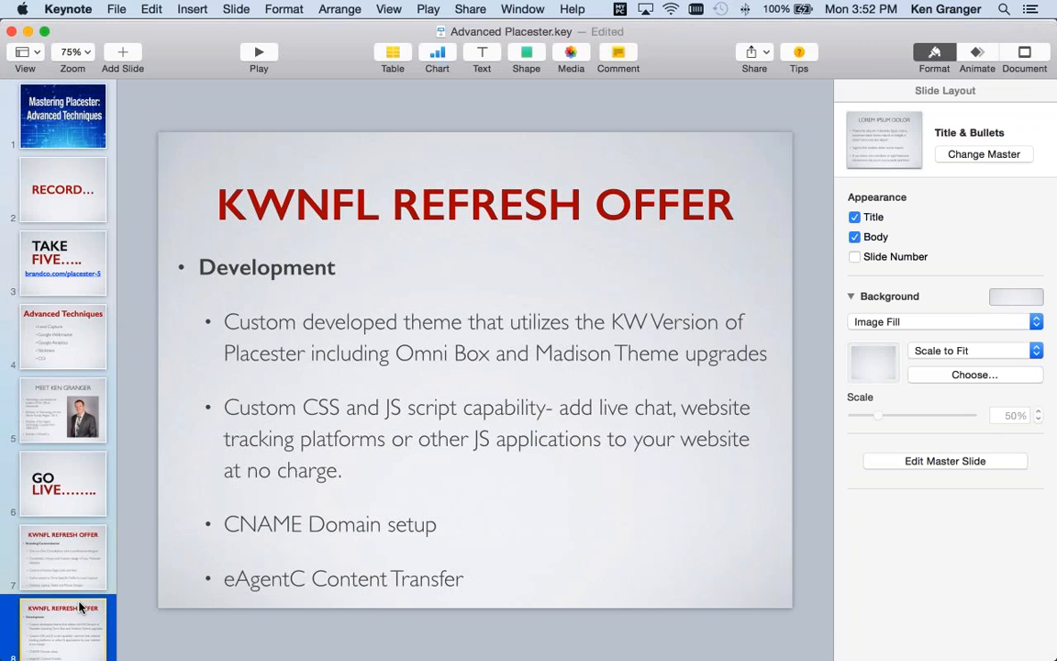
pyautogui.scroll(-1, 80, 607)
pyautogui.scroll(-1, 327, 416)
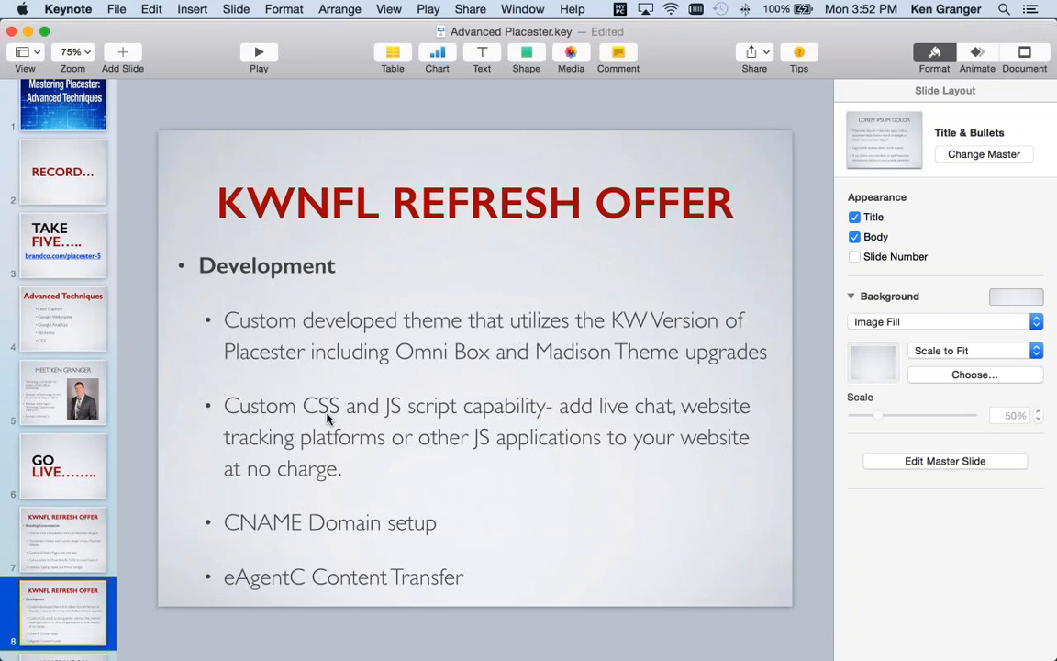